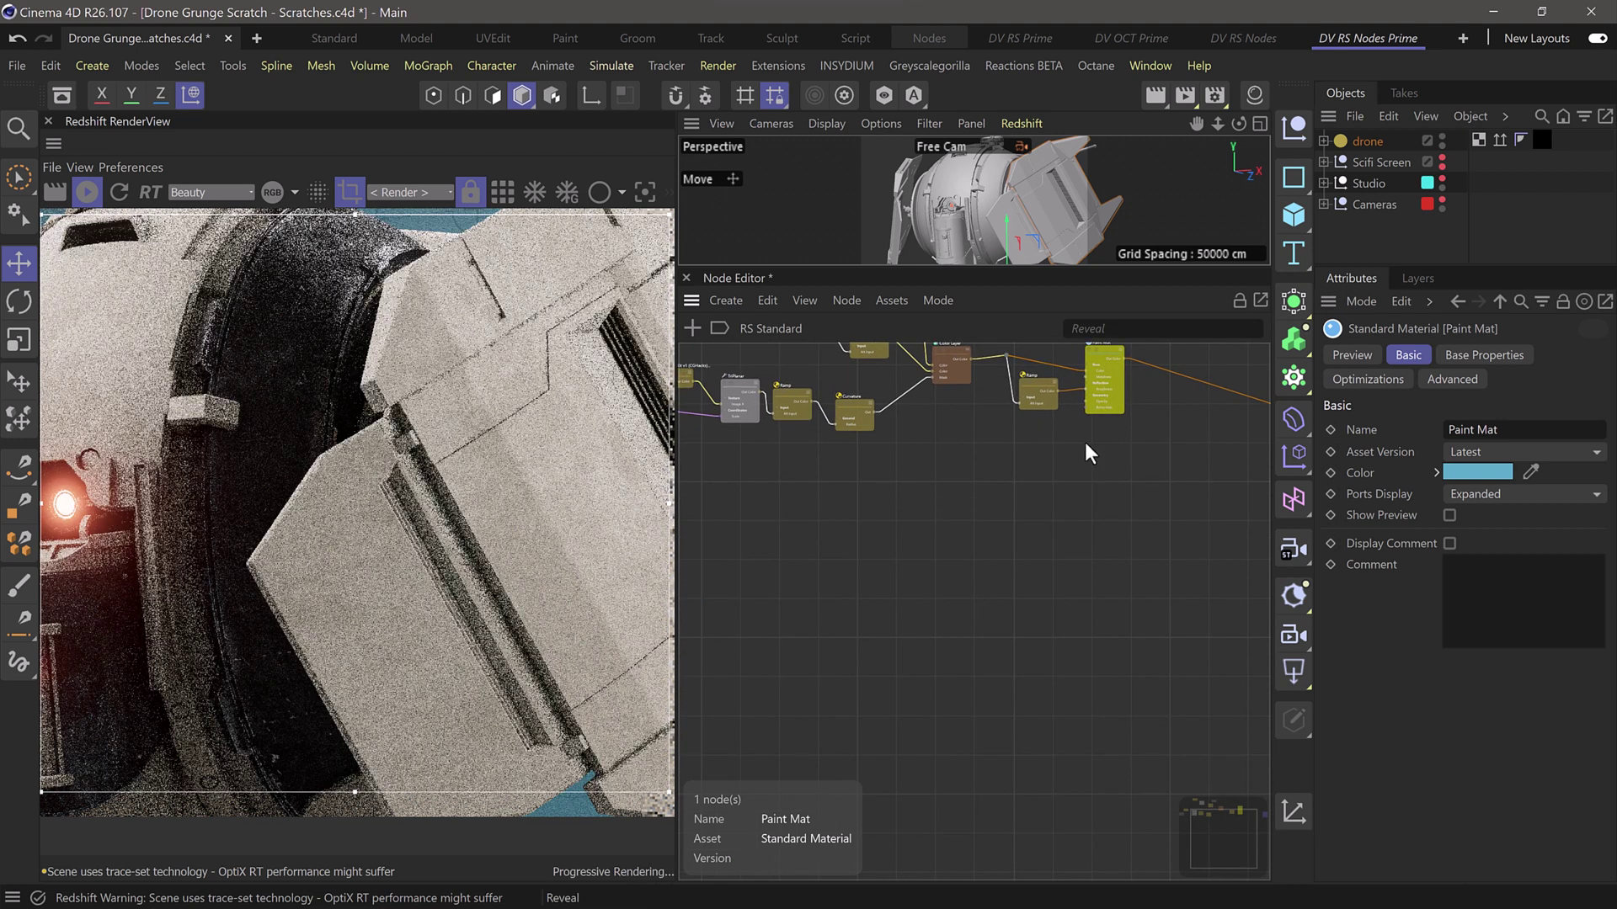
Add a Material Blender node and a Standard Material node to the graph below Paint Mat
key(shift+F8)
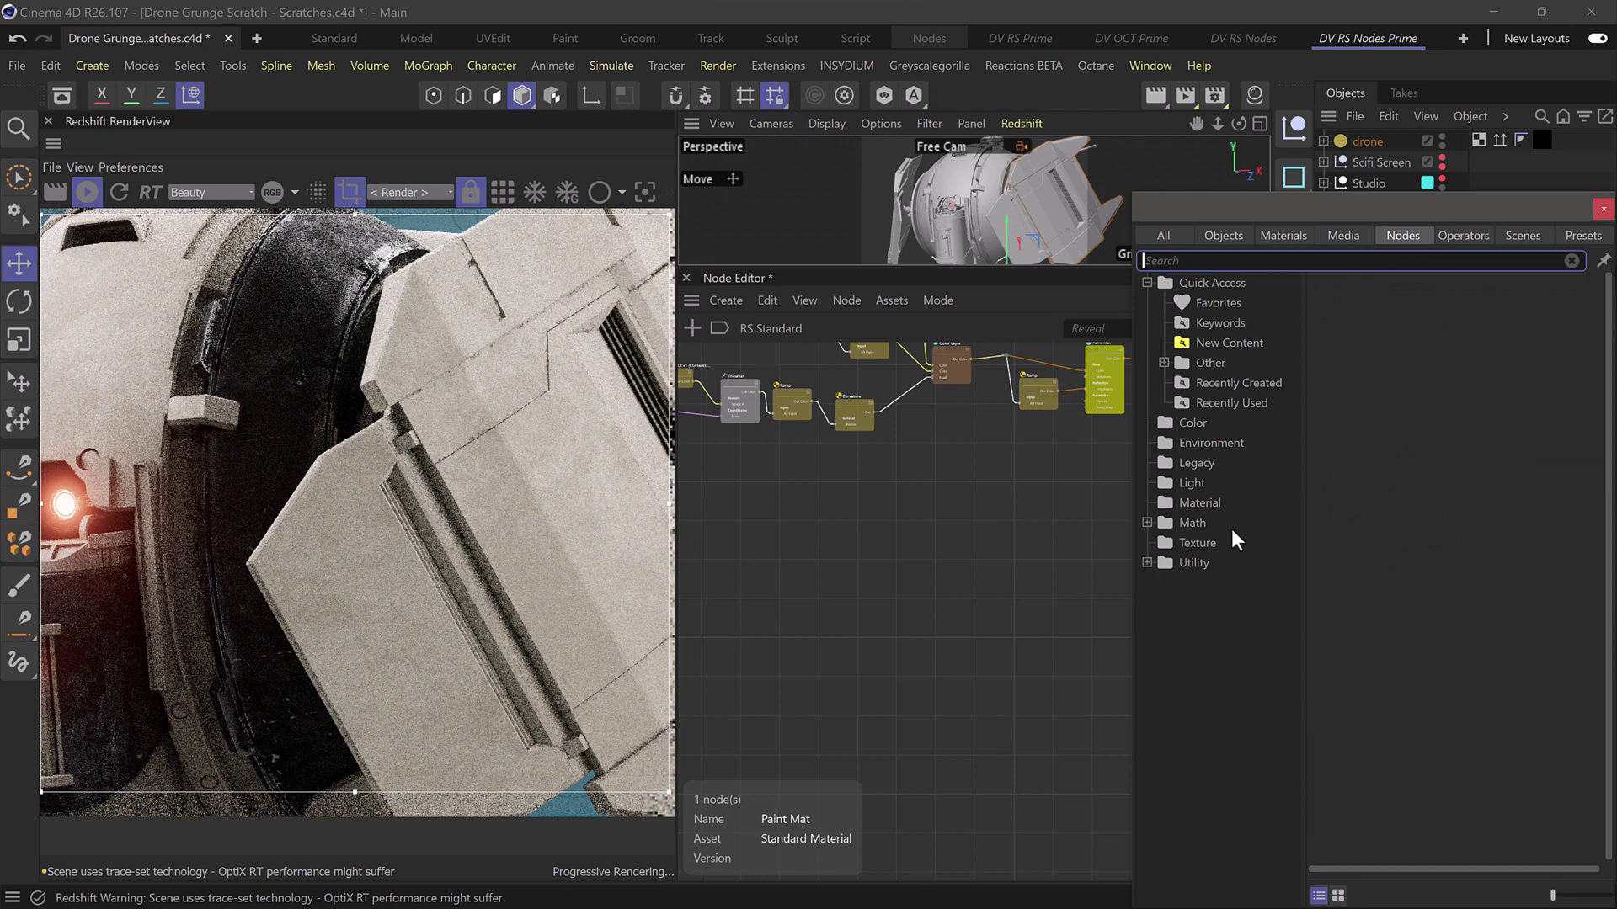
text(mater)
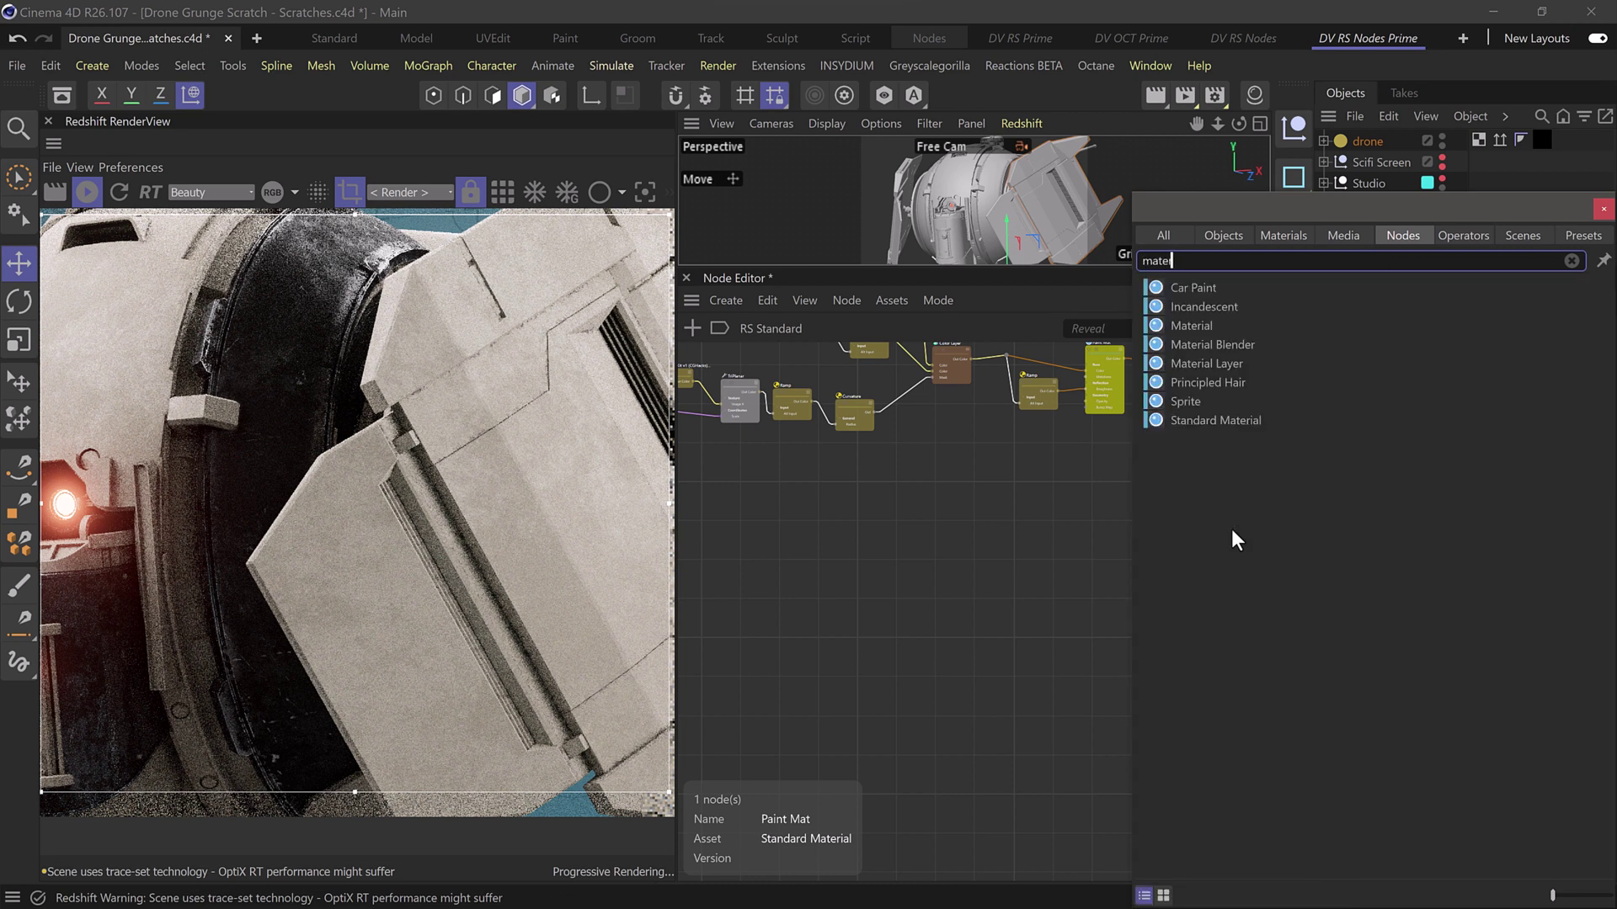
click(1188, 344)
drag(1184, 360, 1090, 505)
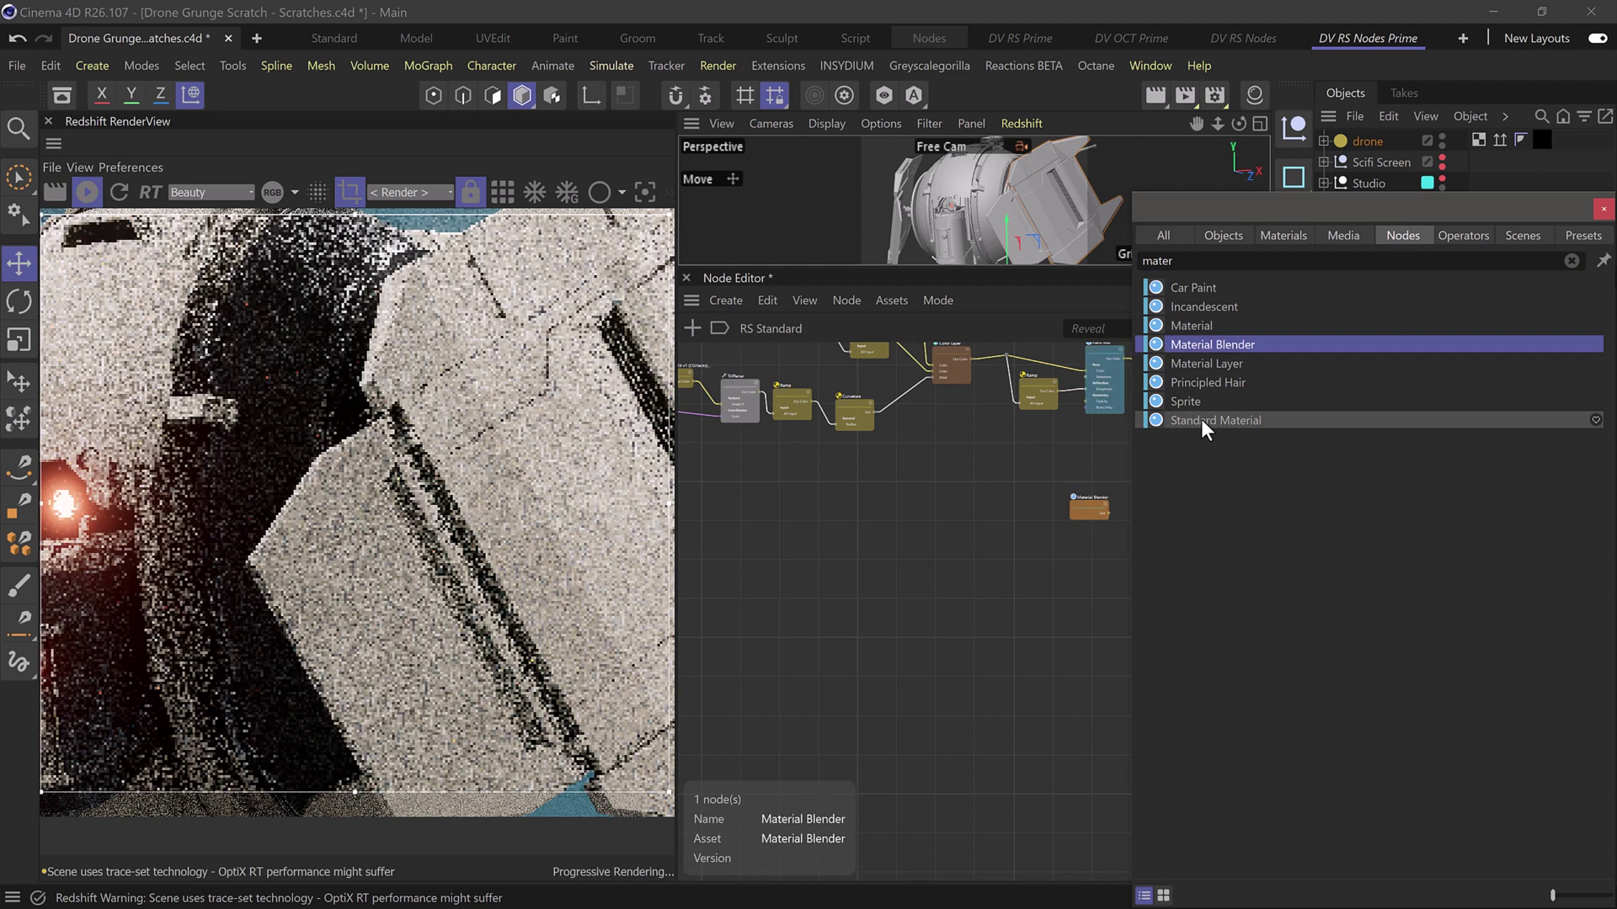
drag(1201, 419, 1054, 542)
drag(1009, 485, 1007, 479)
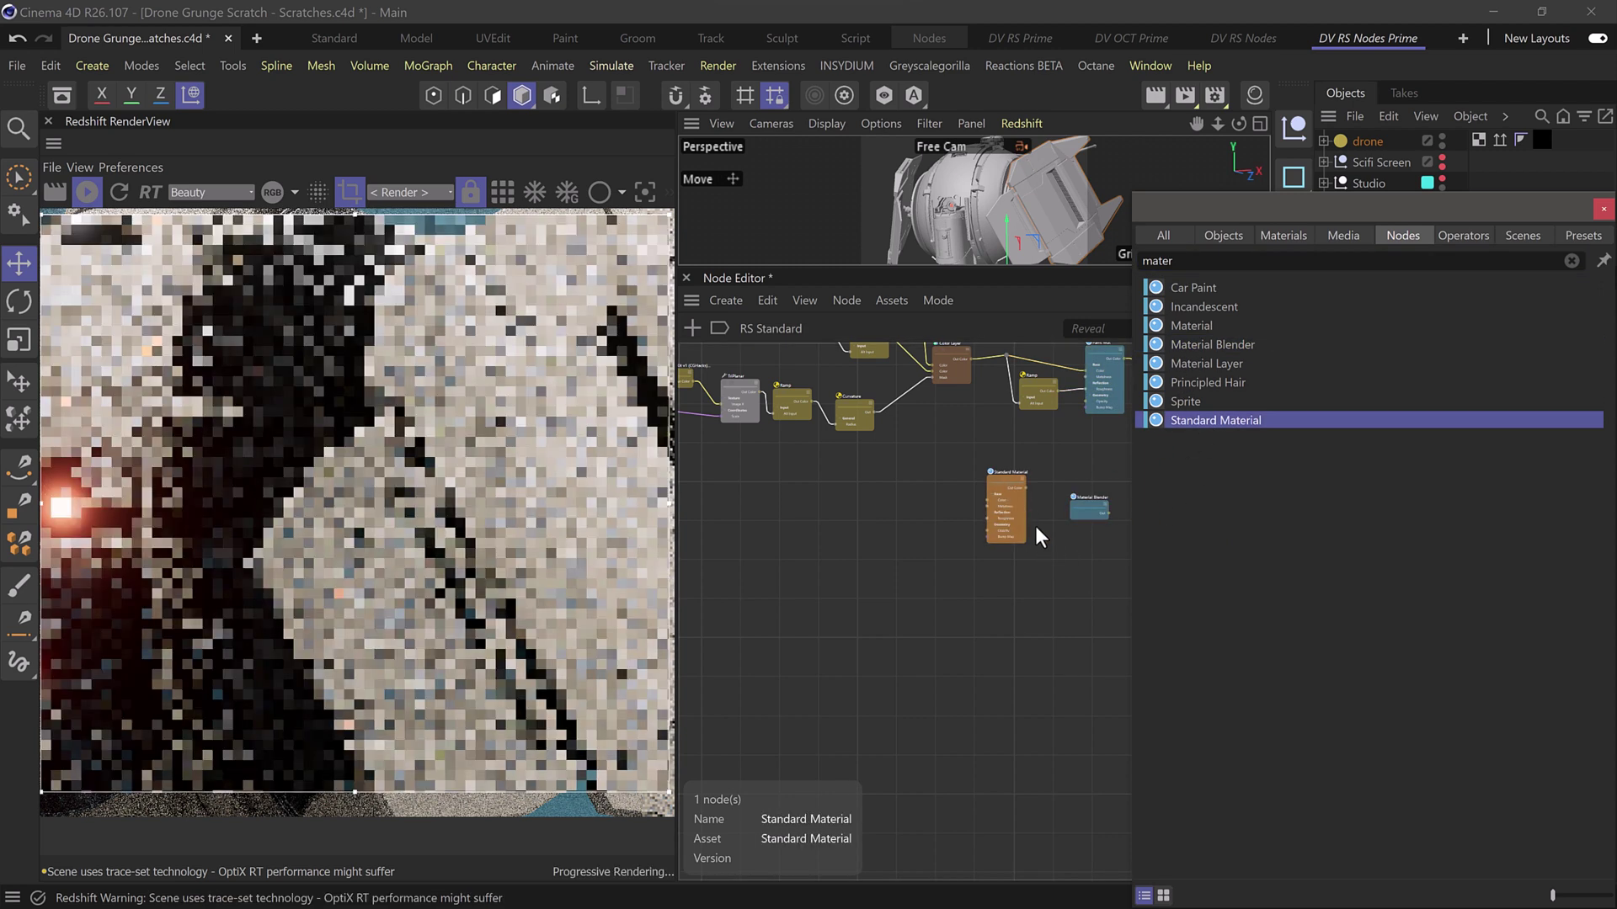
Add a Color Layer node and a TriPlanar node, placing both to the left of the new Standard Material
click(1571, 260)
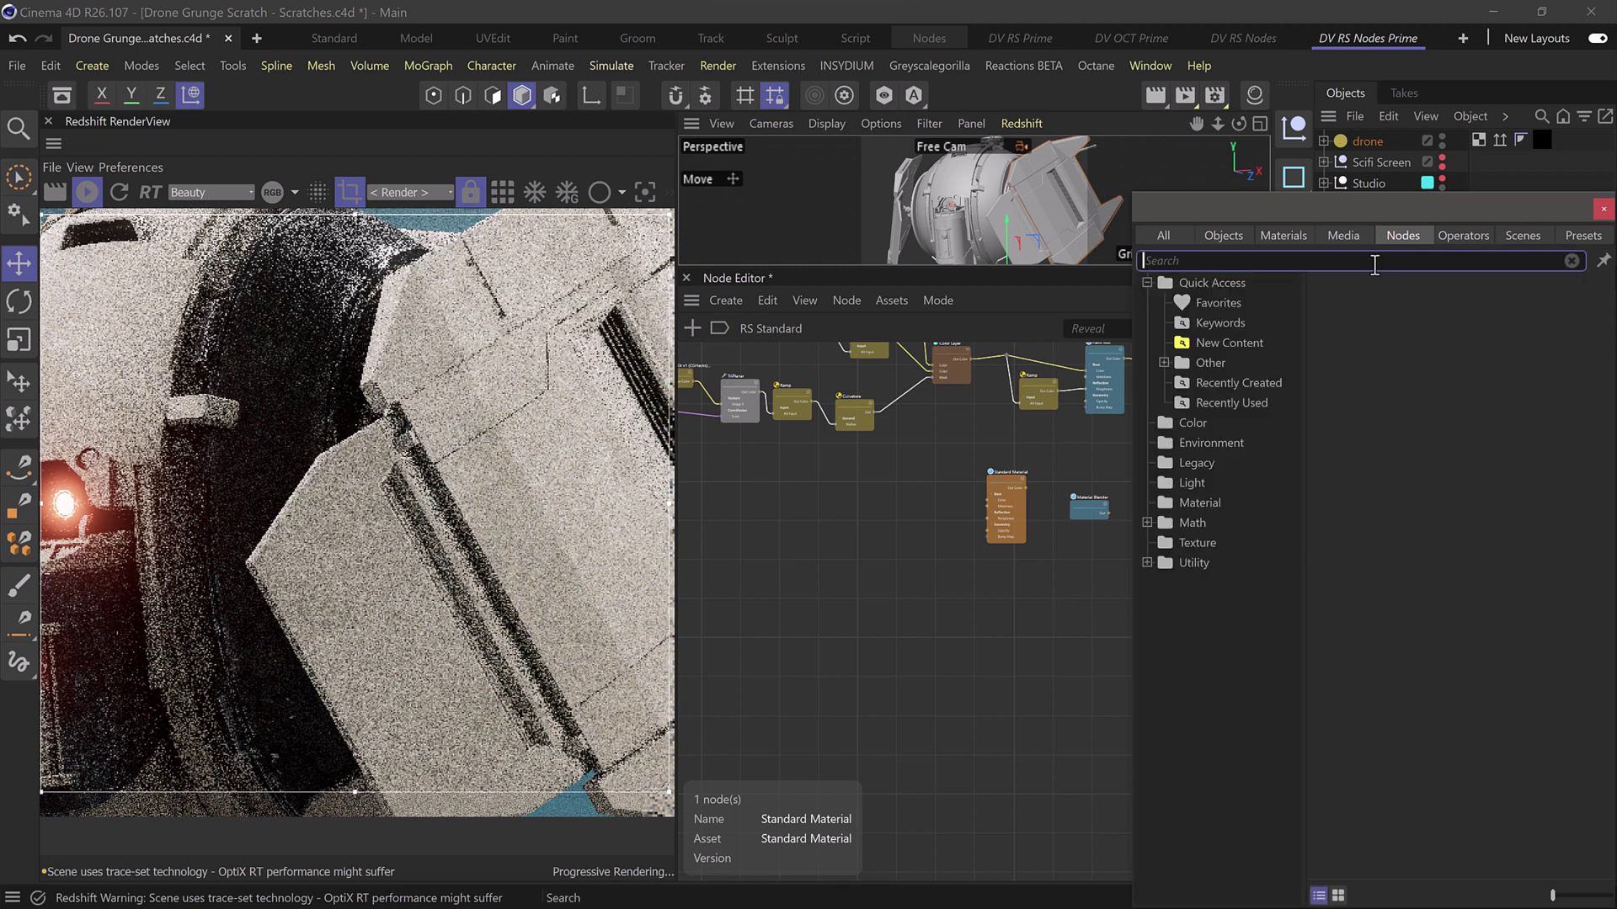
click(1355, 266)
text(color)
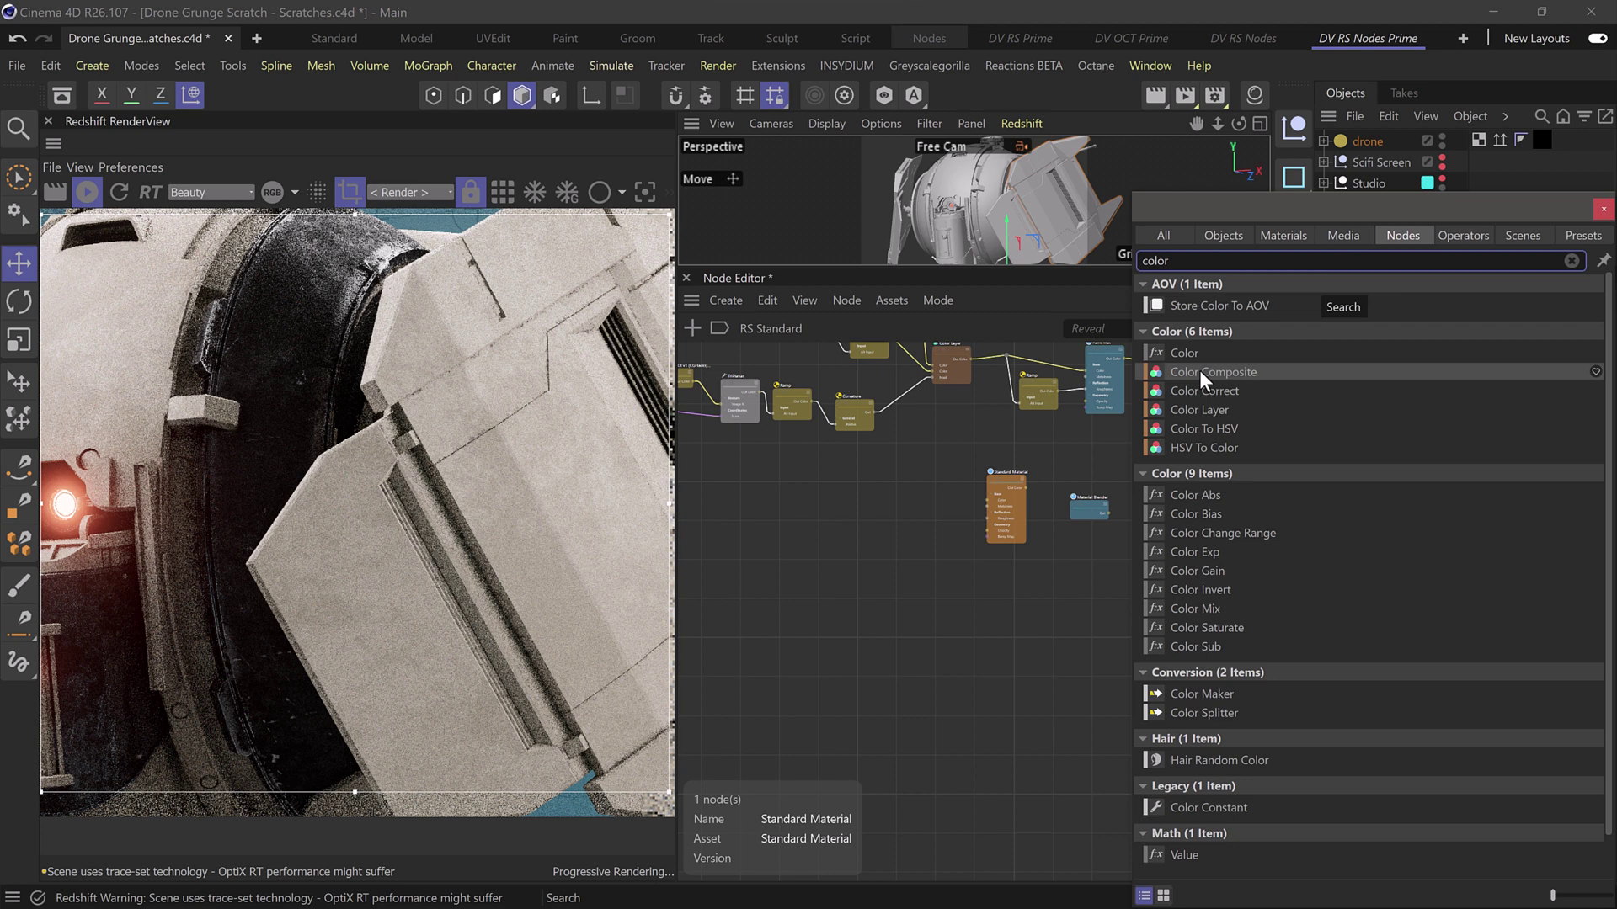
drag(1190, 412, 896, 493)
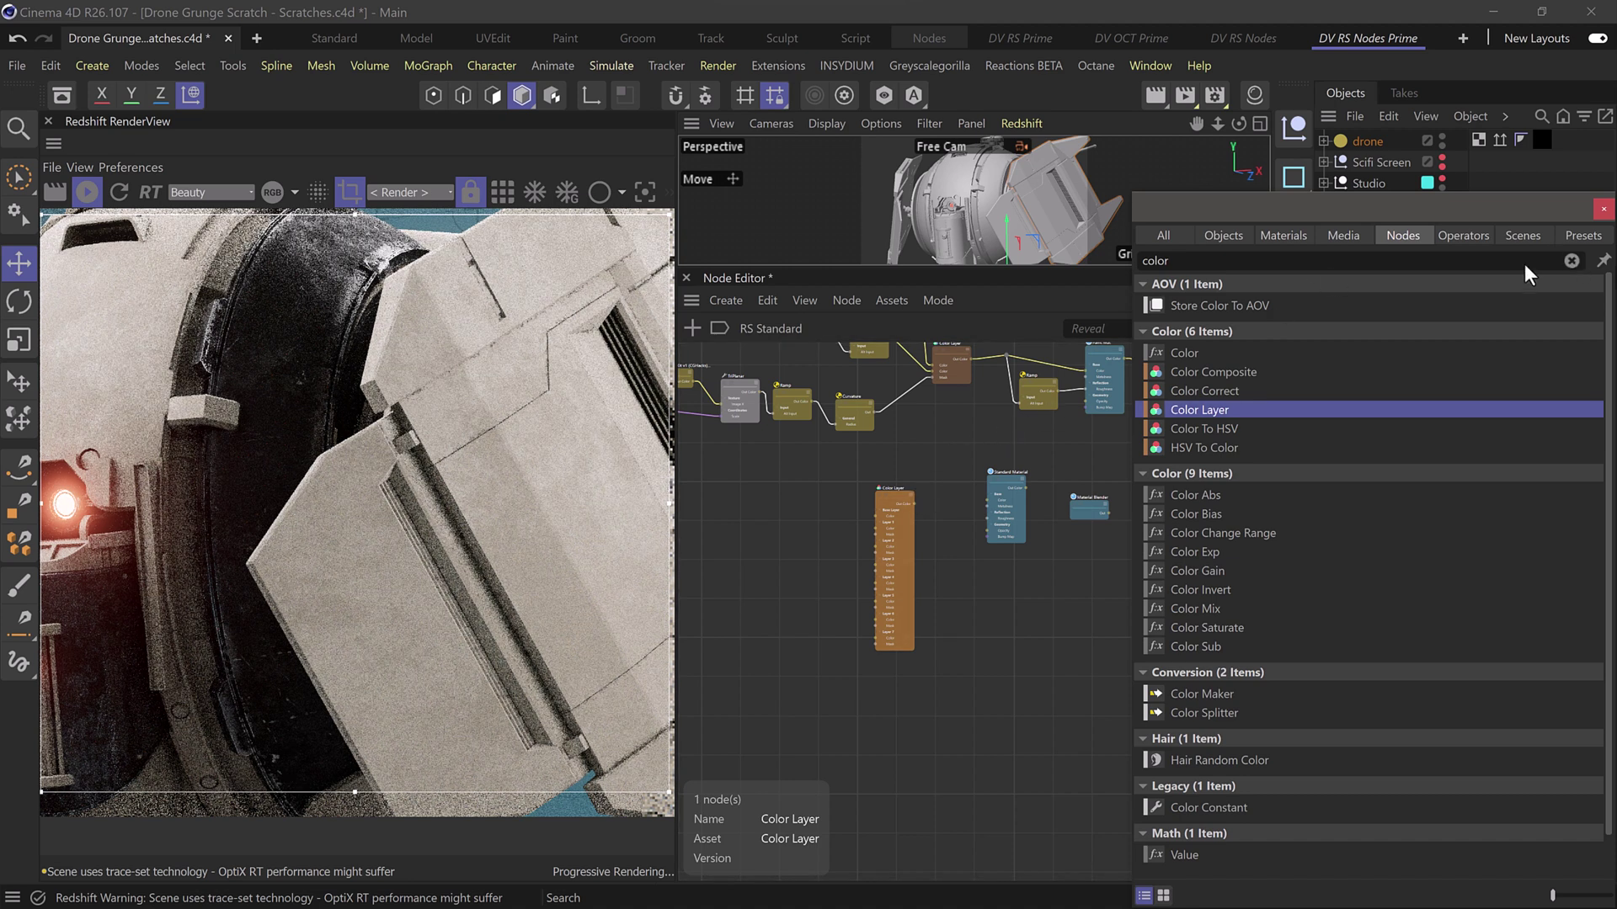
click(1571, 261)
text(triplan)
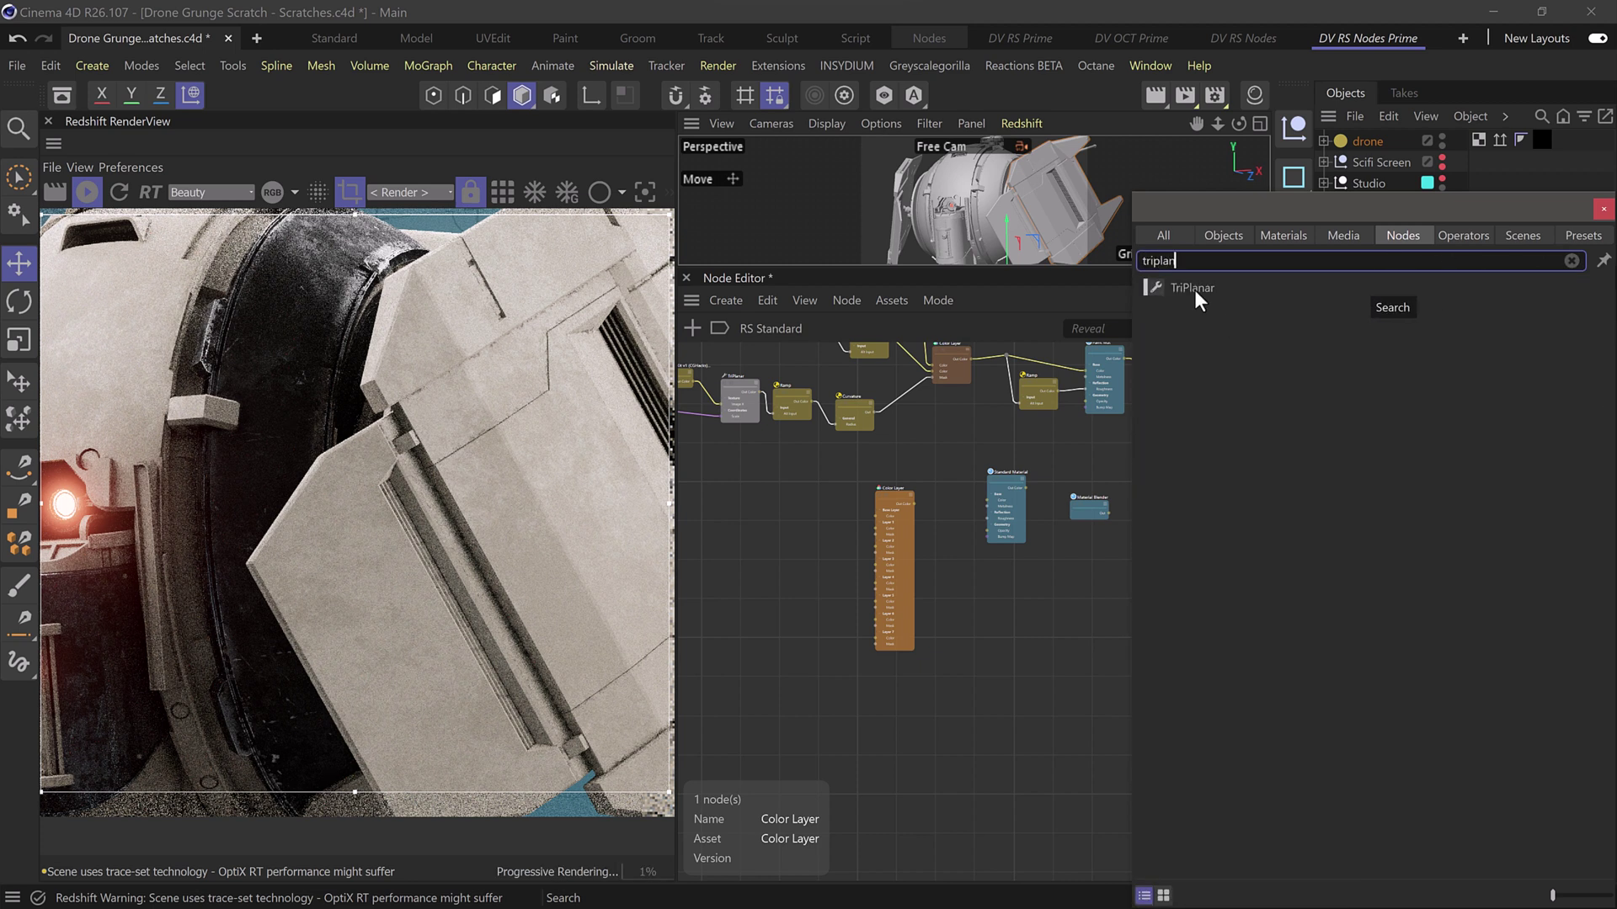
drag(1193, 289, 729, 488)
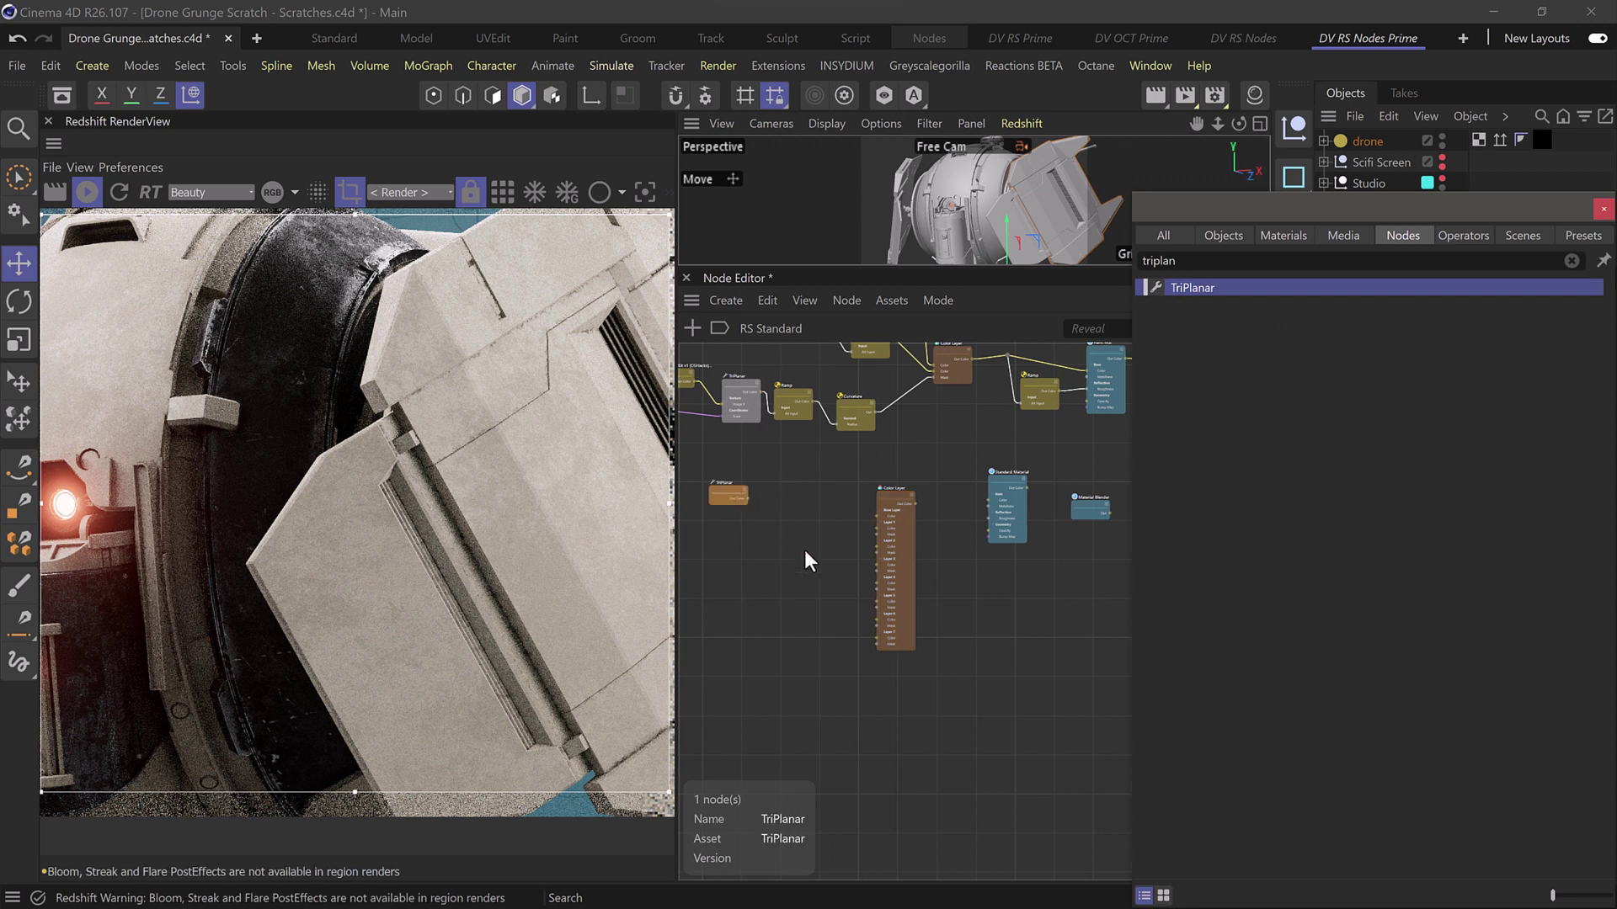
Add a Value node below the new TriPlanar node and close the asset search
click(1571, 260)
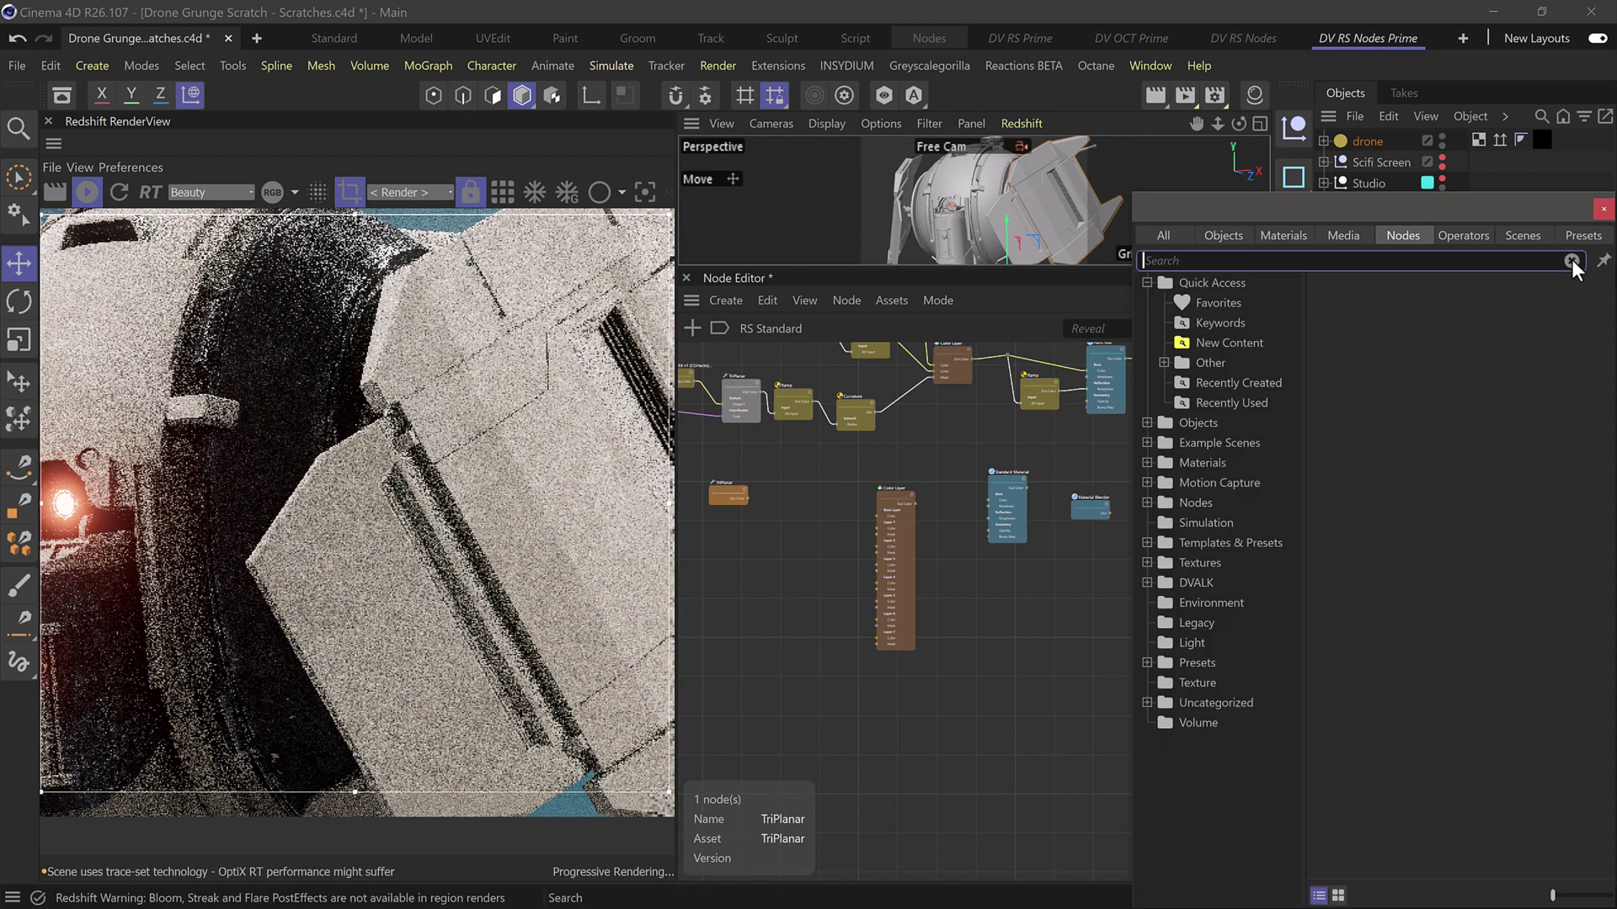
text(v)
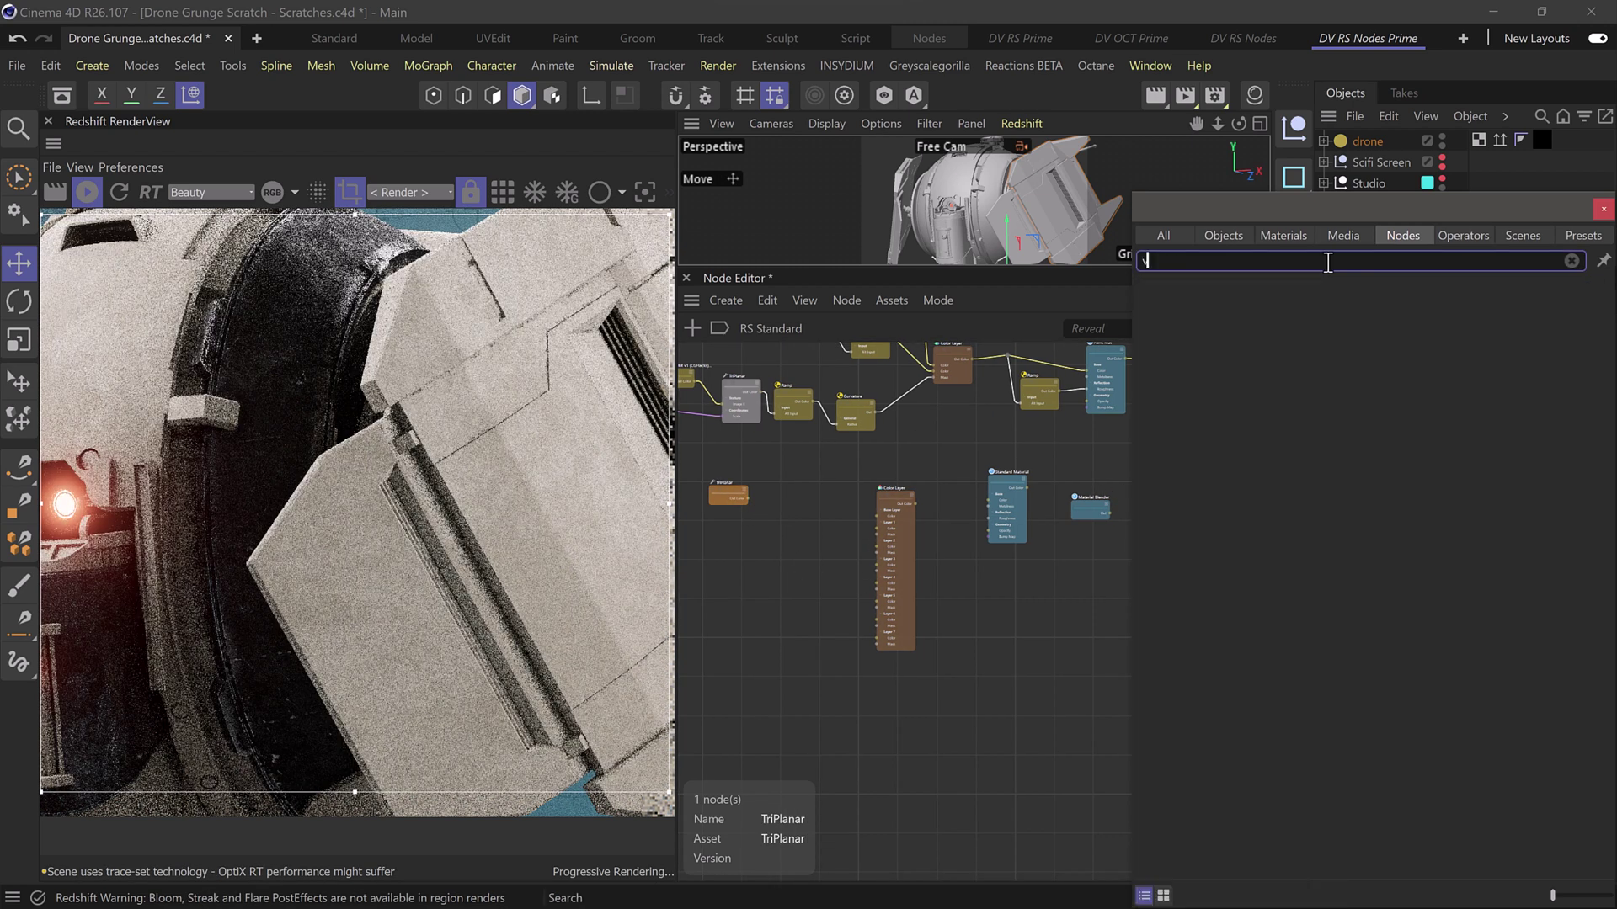
text(alue)
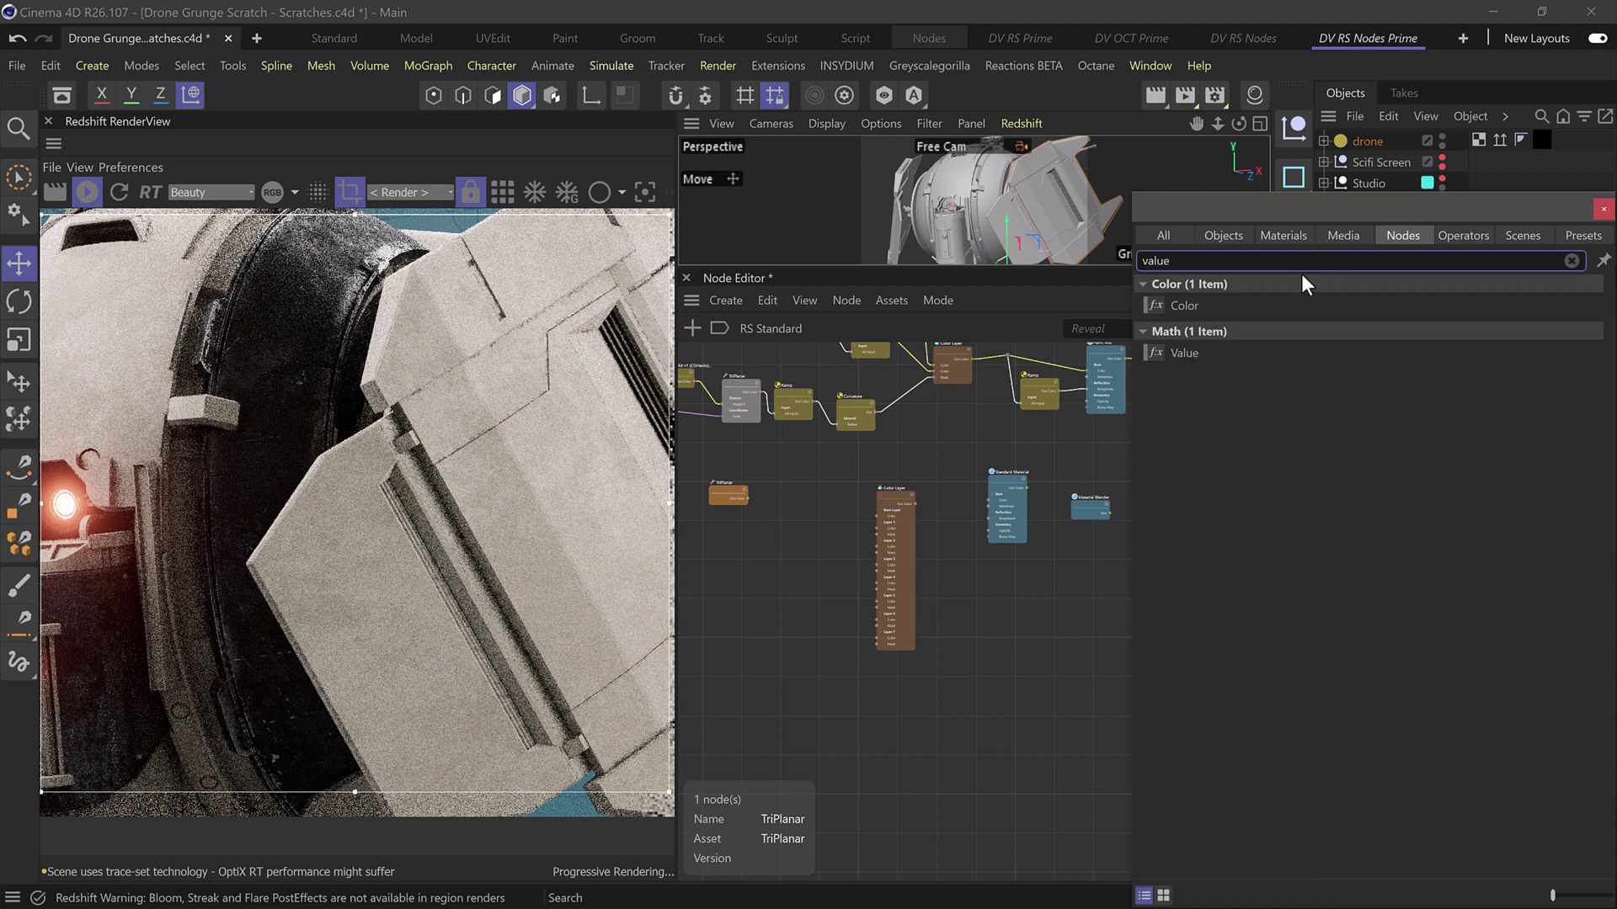
click(1177, 352)
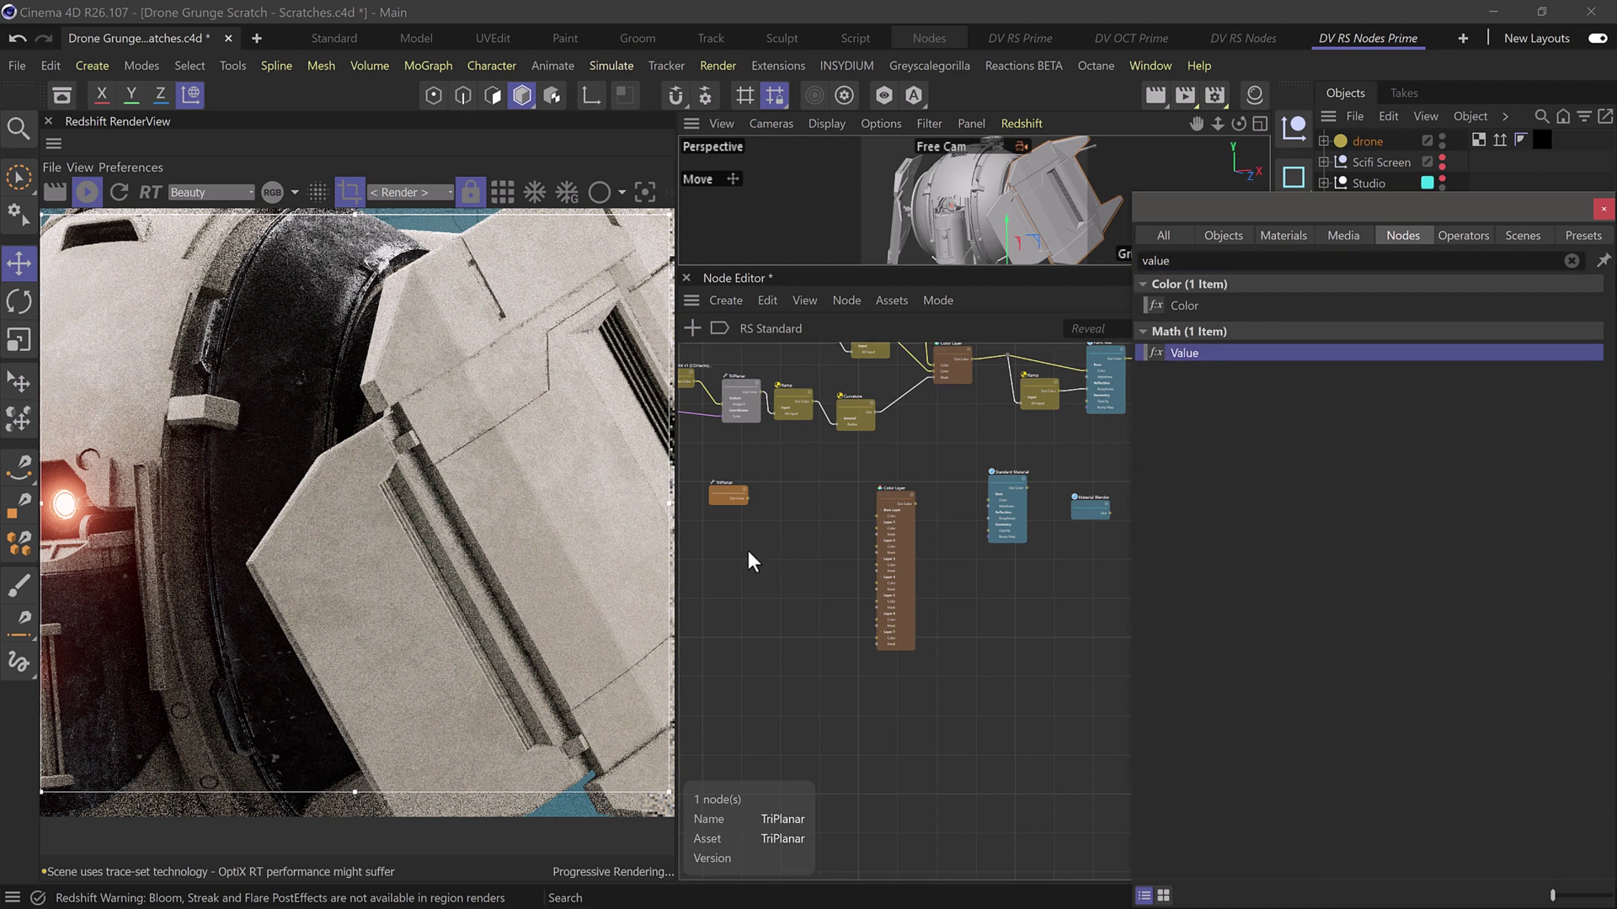
drag(748, 551, 748, 551)
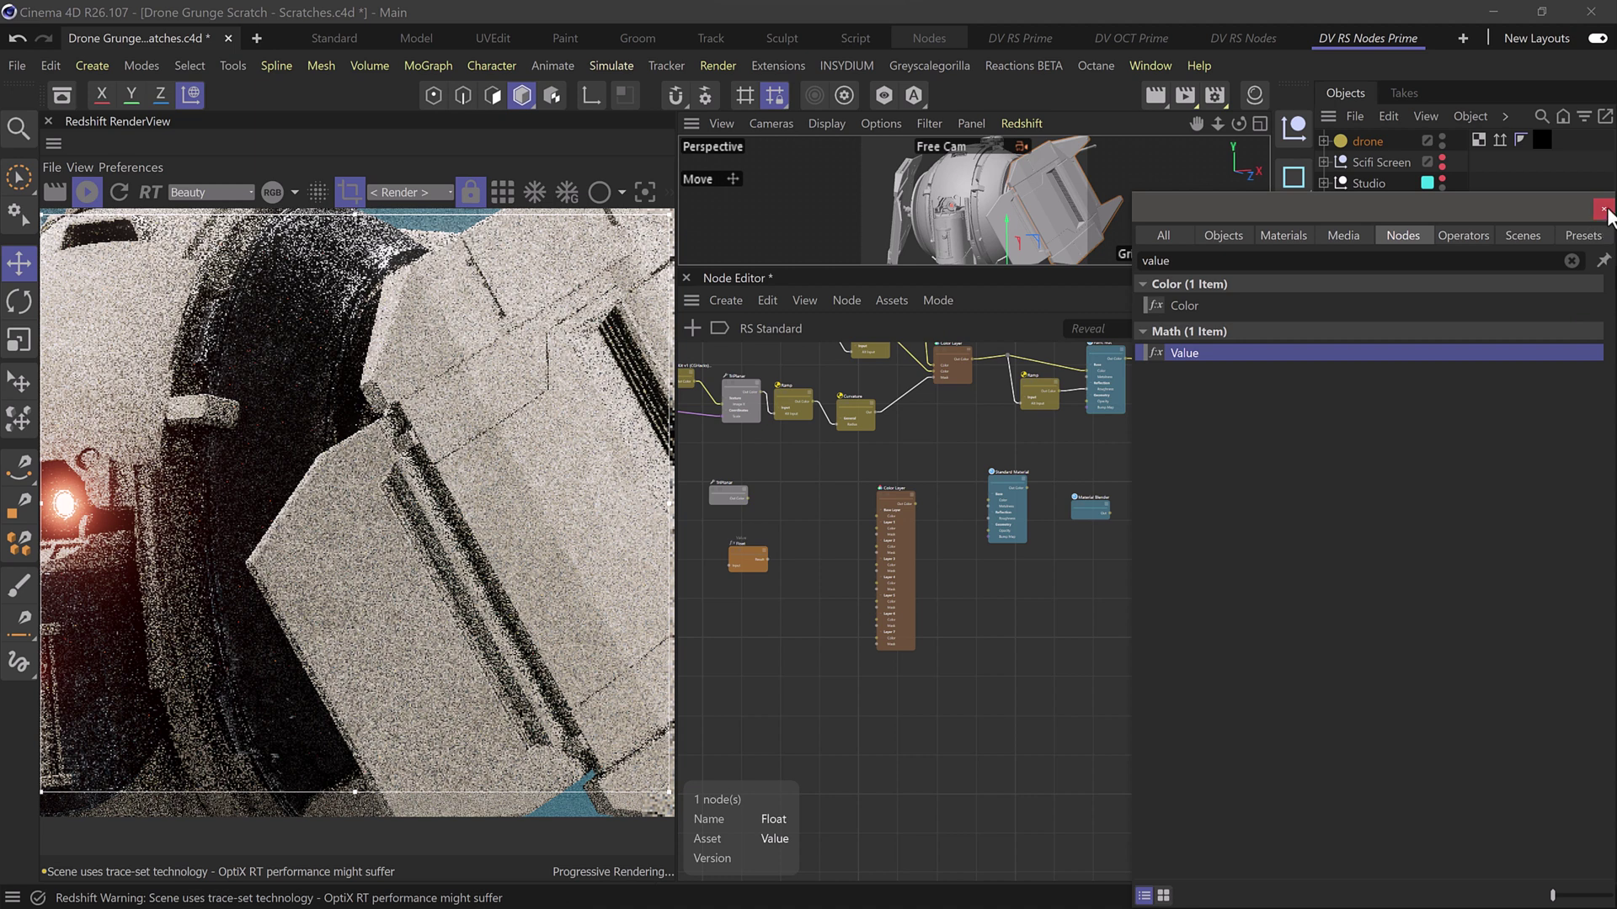
click(1604, 210)
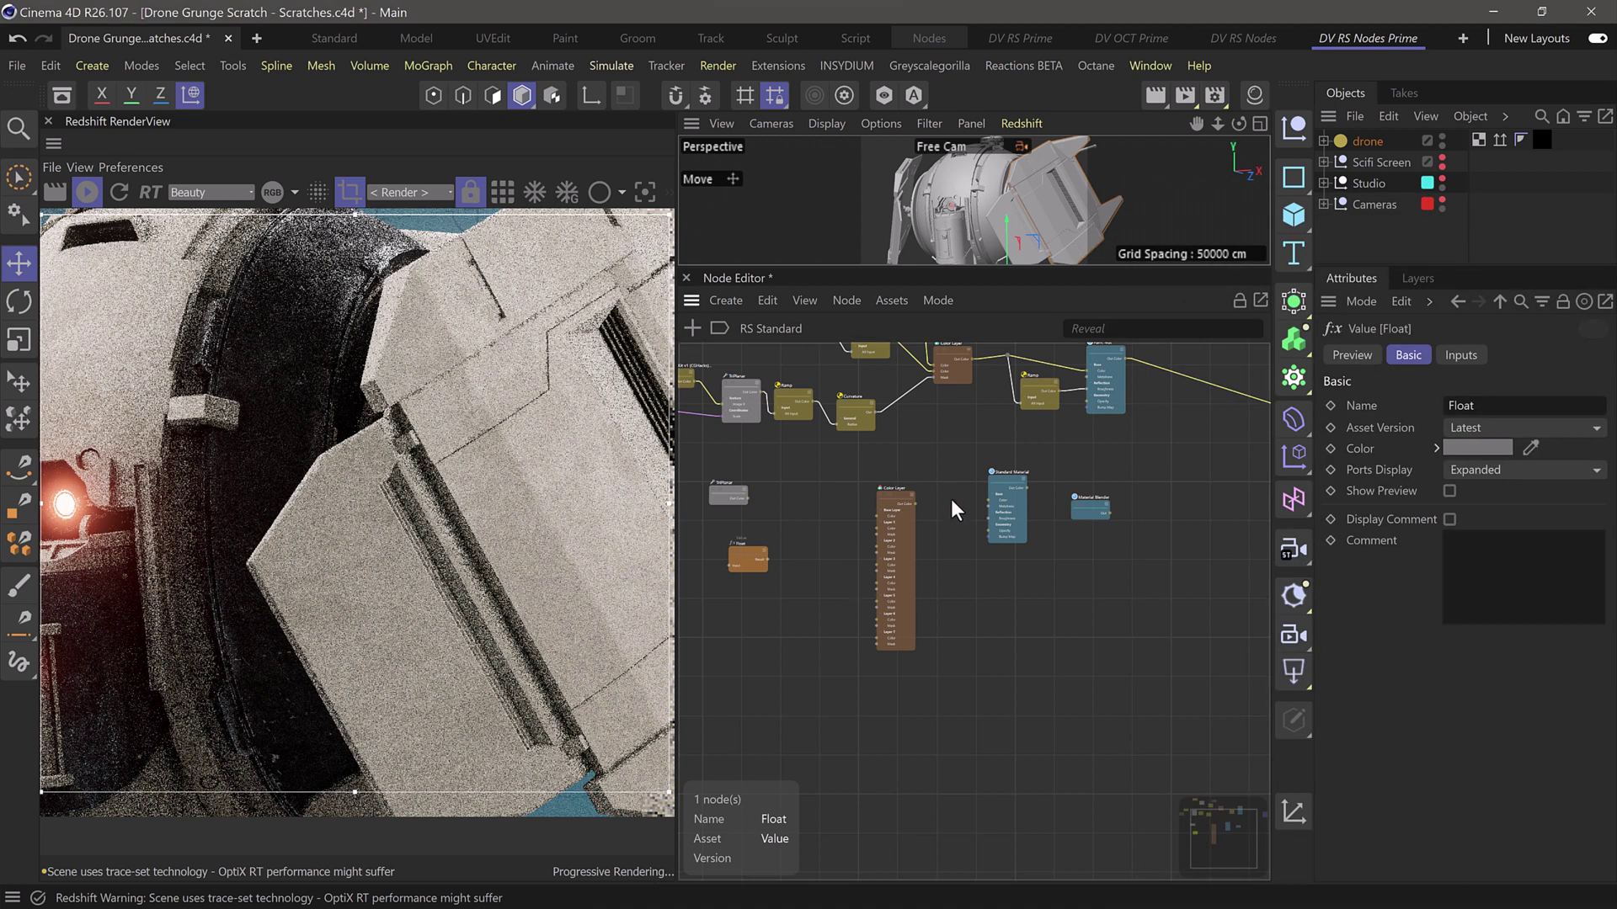
Move the Material Blender between Paint Mat and Output, and place the Standard Material just beside it
middle_drag(998, 461, 835, 490)
click(928, 536)
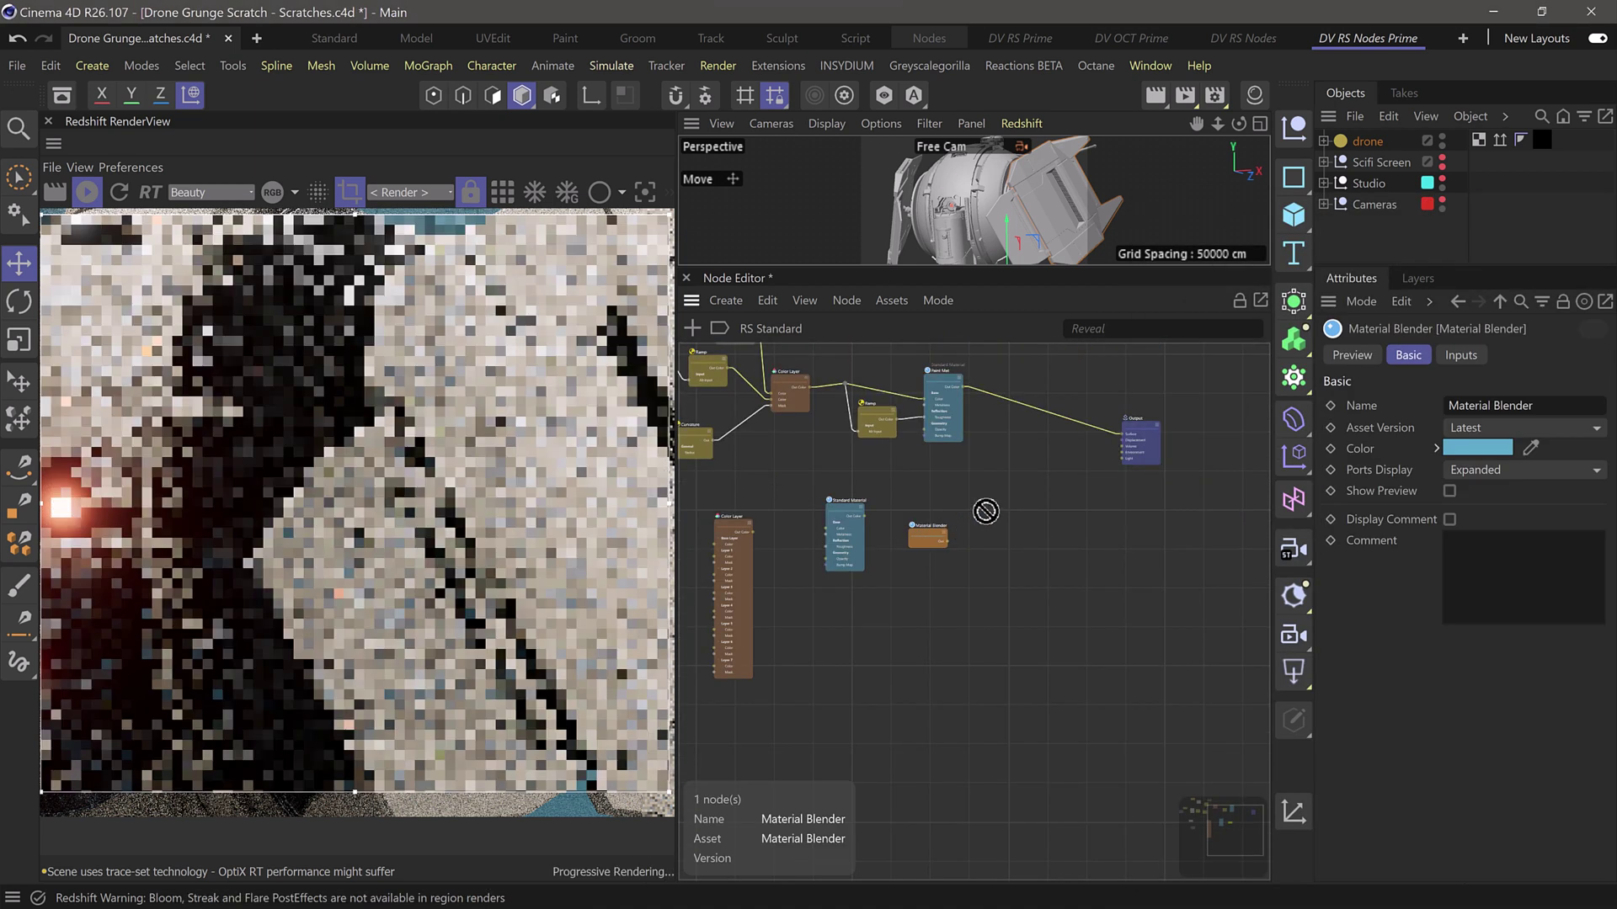
scroll(1057, 502, up, 3)
mouse_move(543, 456)
middle_down()
mouse_move(512, 494)
mouse_move(437, 528)
middle_up()
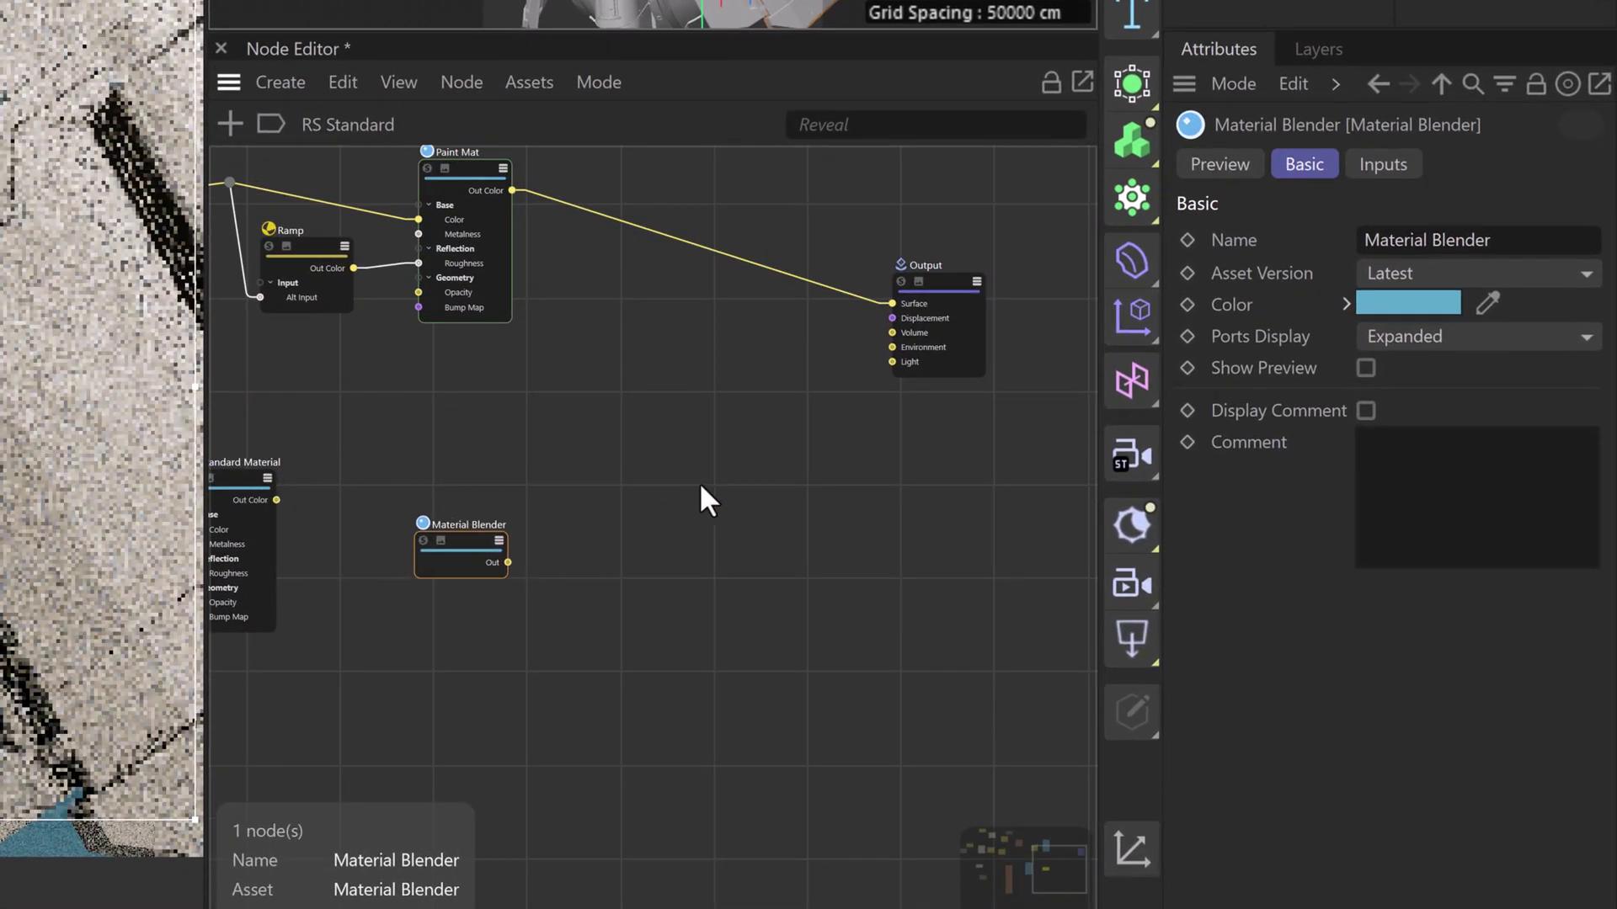
drag(701, 487, 713, 473)
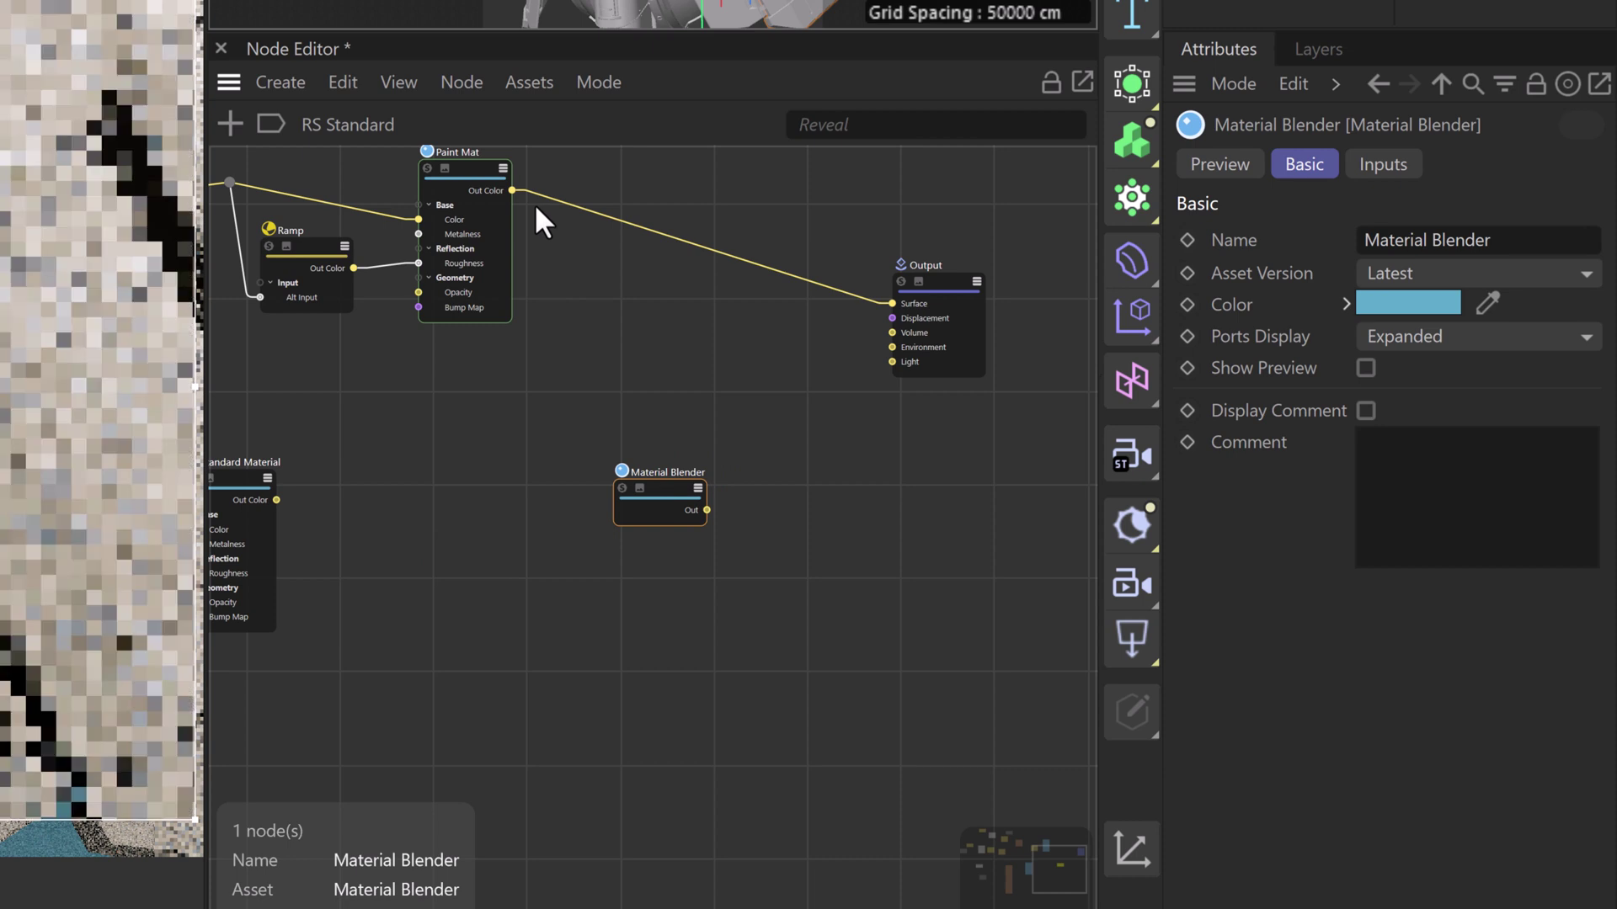
drag(251, 472, 453, 501)
Connect Paint Mat to the Material Blender's Base Material color and the Standard Material to its Layer 1 Material Color
mouse_move(511, 190)
mouse_down()
mouse_move(562, 401)
mouse_move(652, 498)
mouse_move(669, 496)
mouse_move(644, 512)
mouse_up()
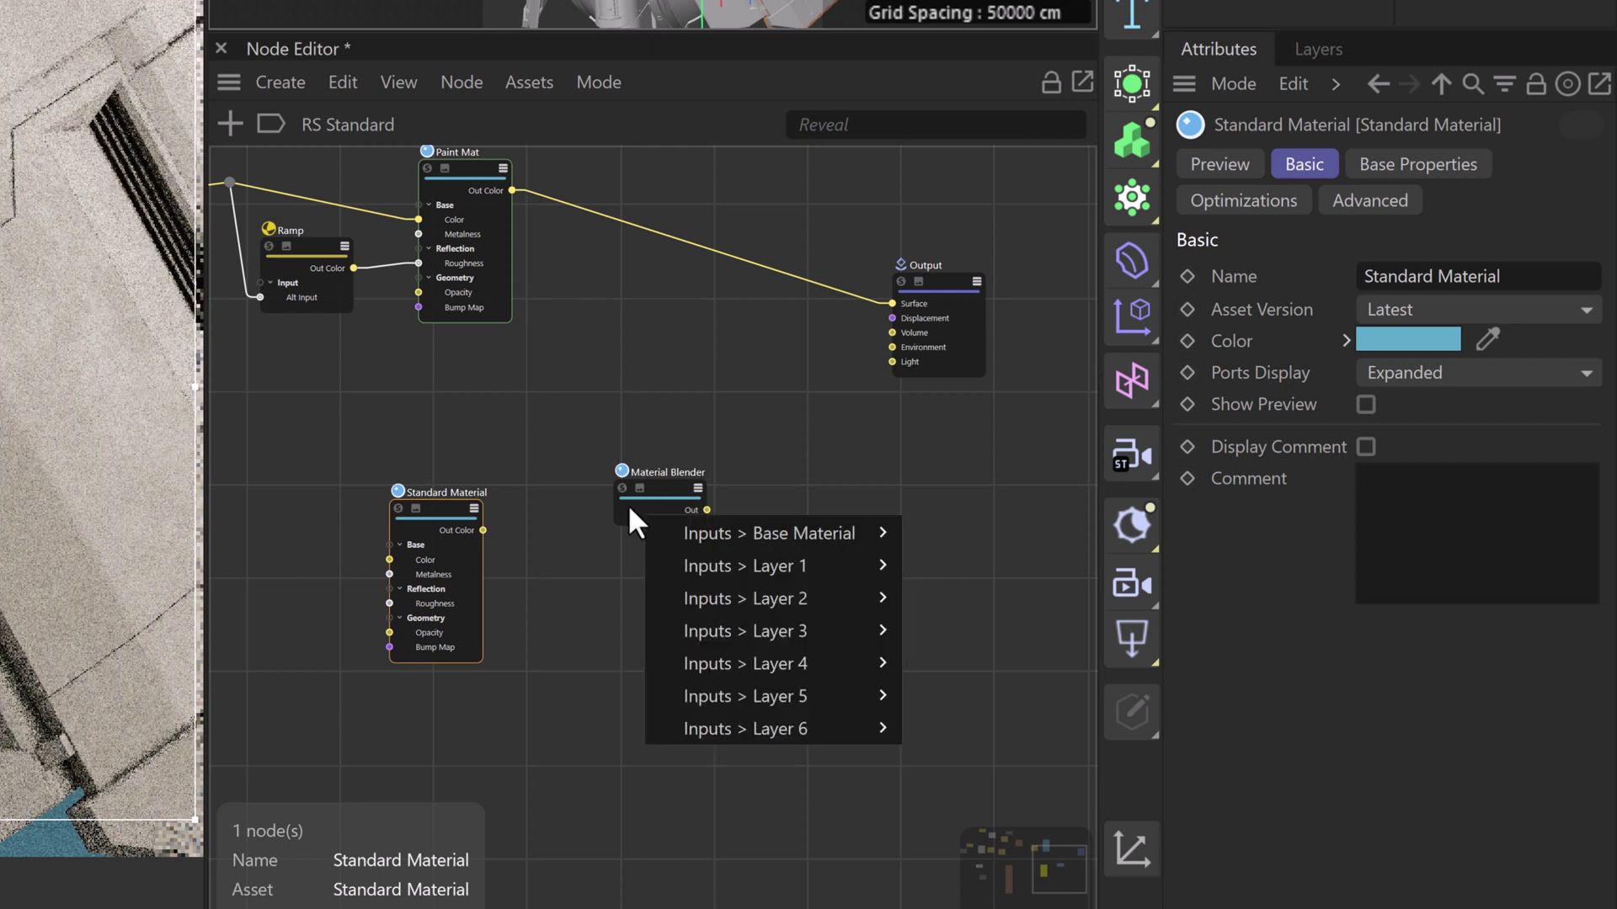
mouse_move(776, 530)
click(954, 536)
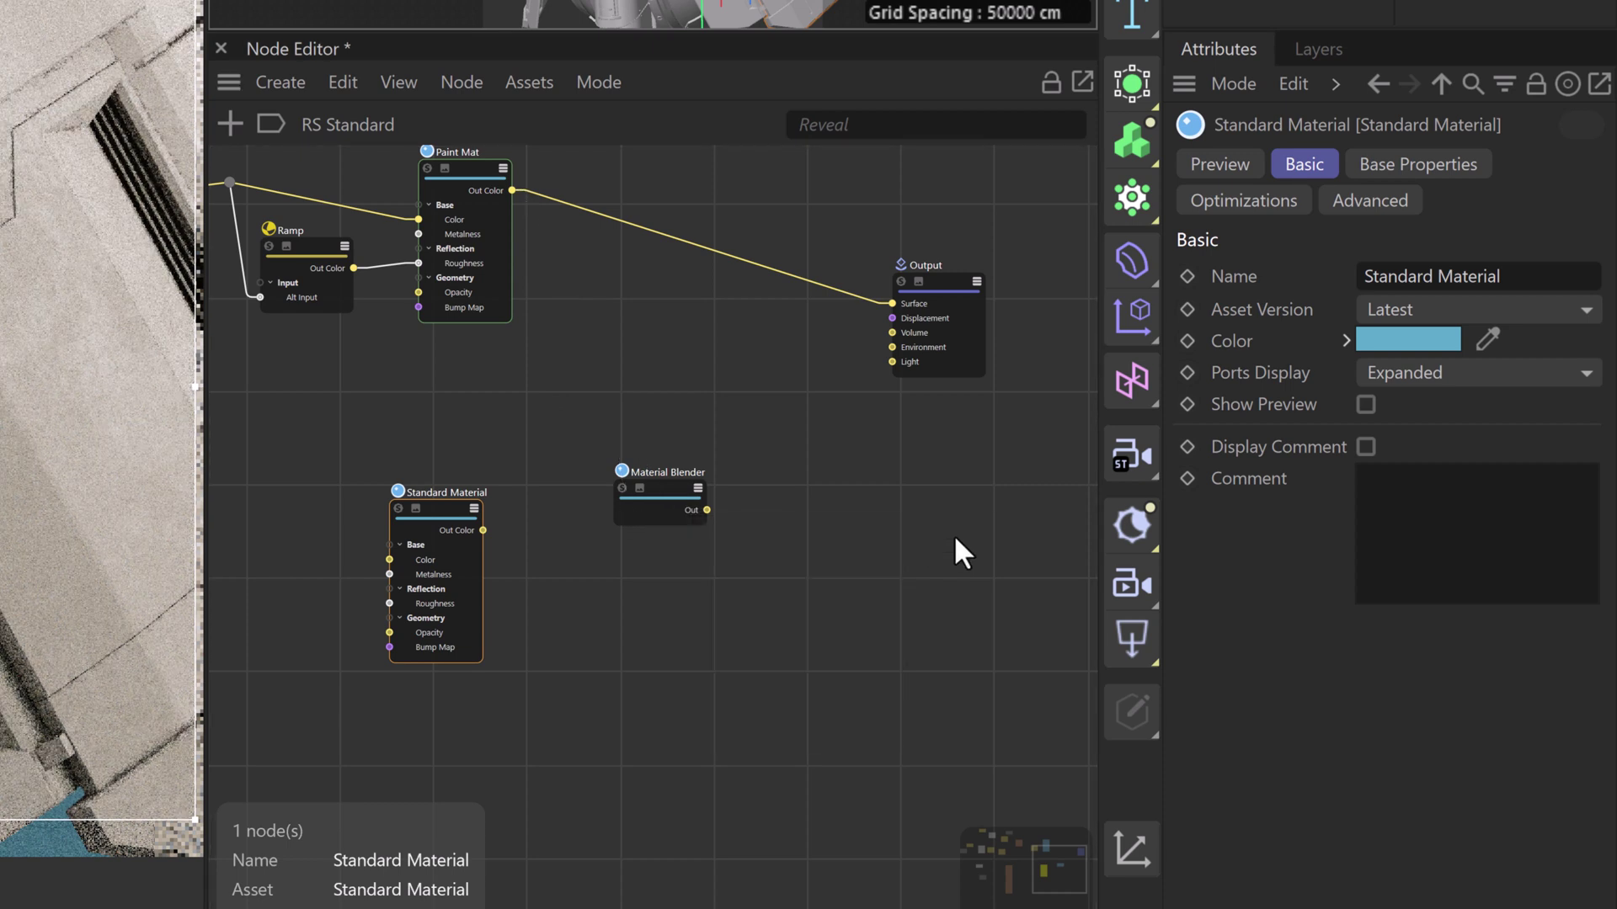
drag(482, 531, 665, 508)
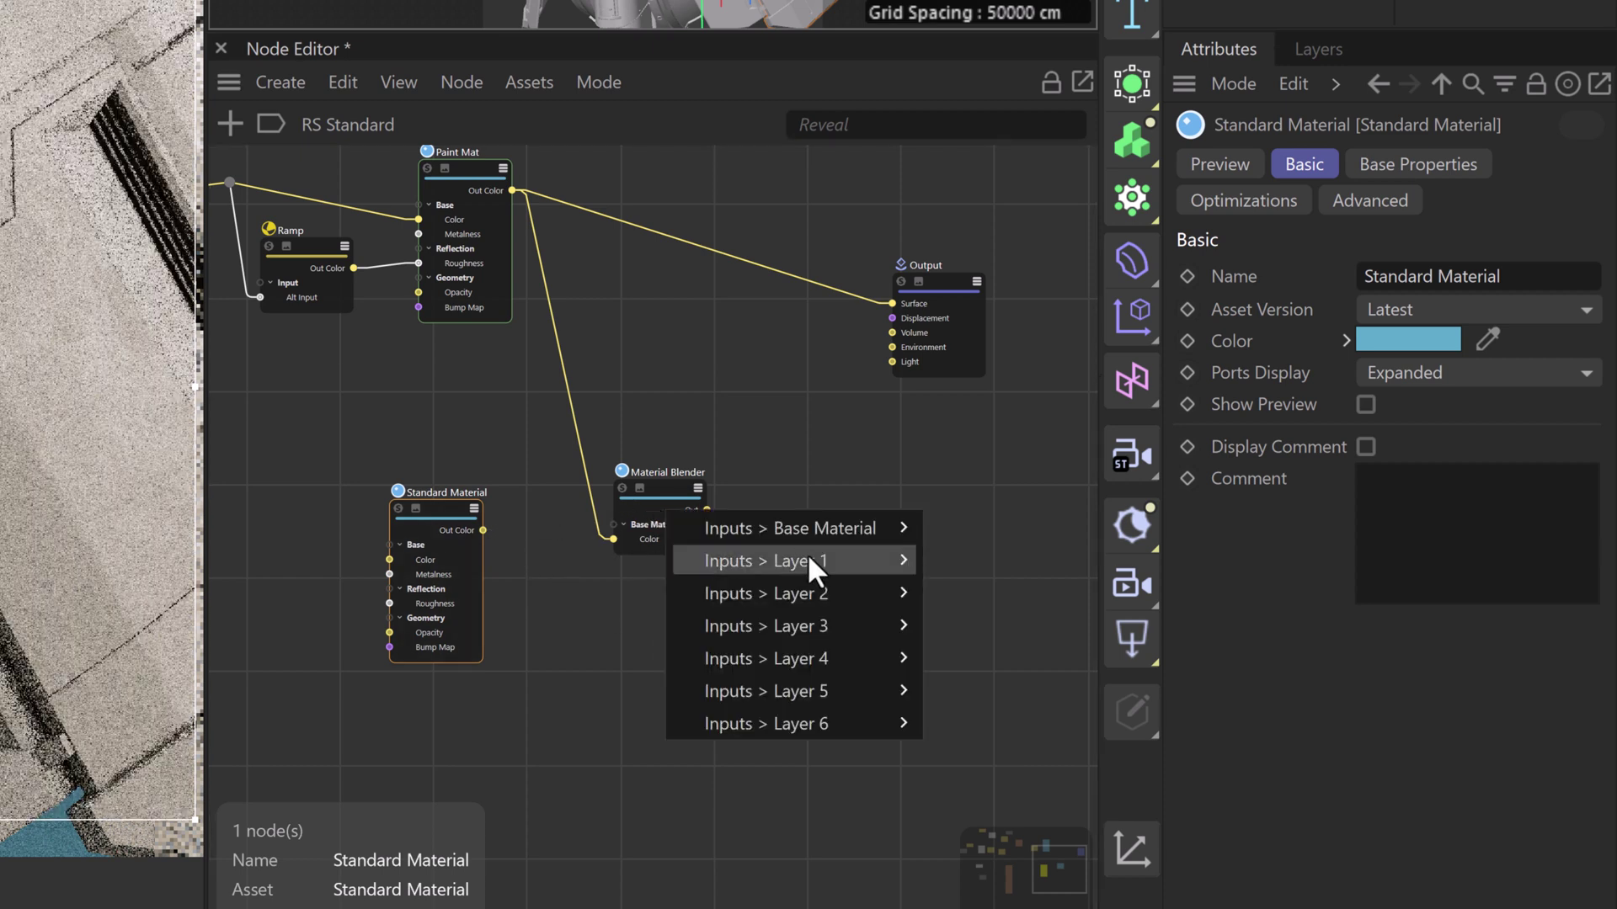
mouse_move(807, 559)
click(970, 564)
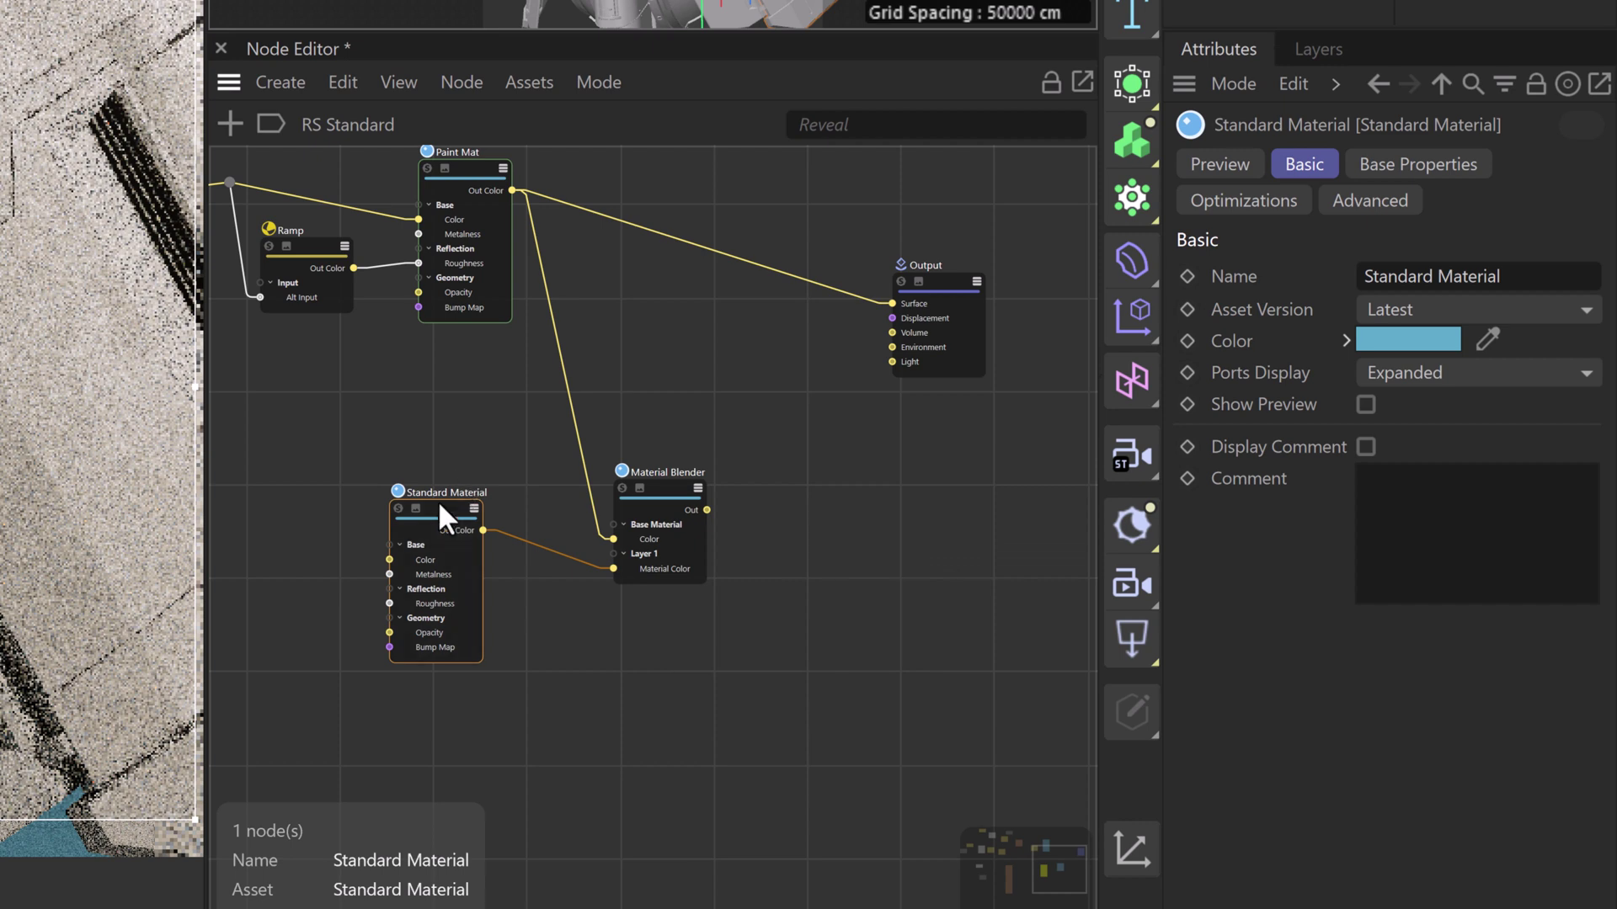
Rename the Standard Material node as Metal Material
drag(1432, 277, 1322, 277)
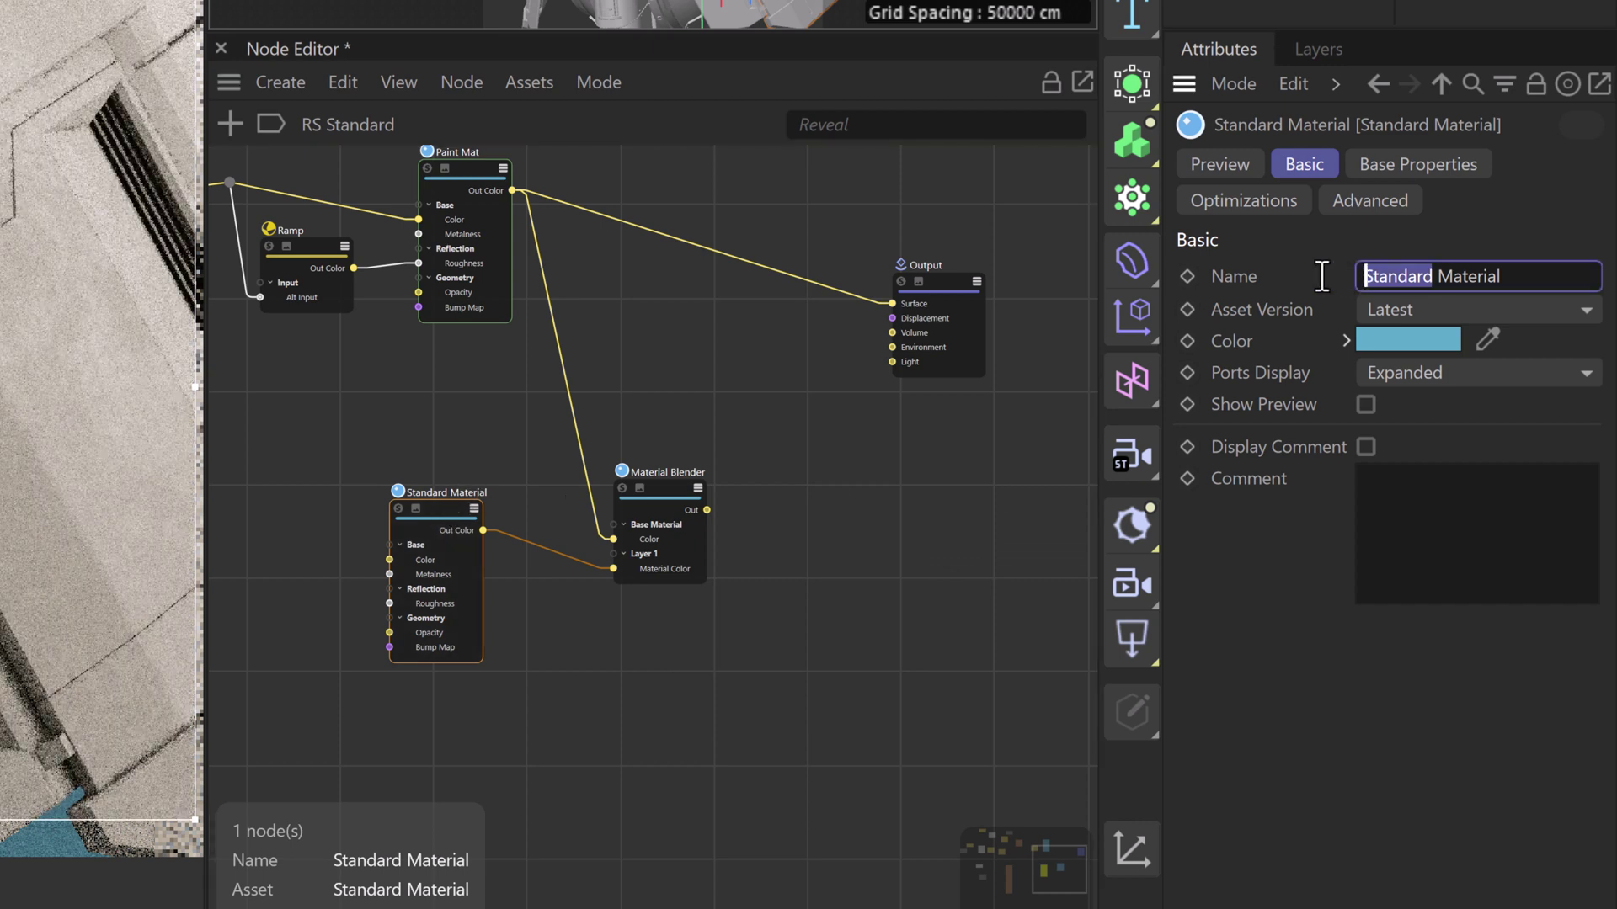
text(Metal)
key(Return)
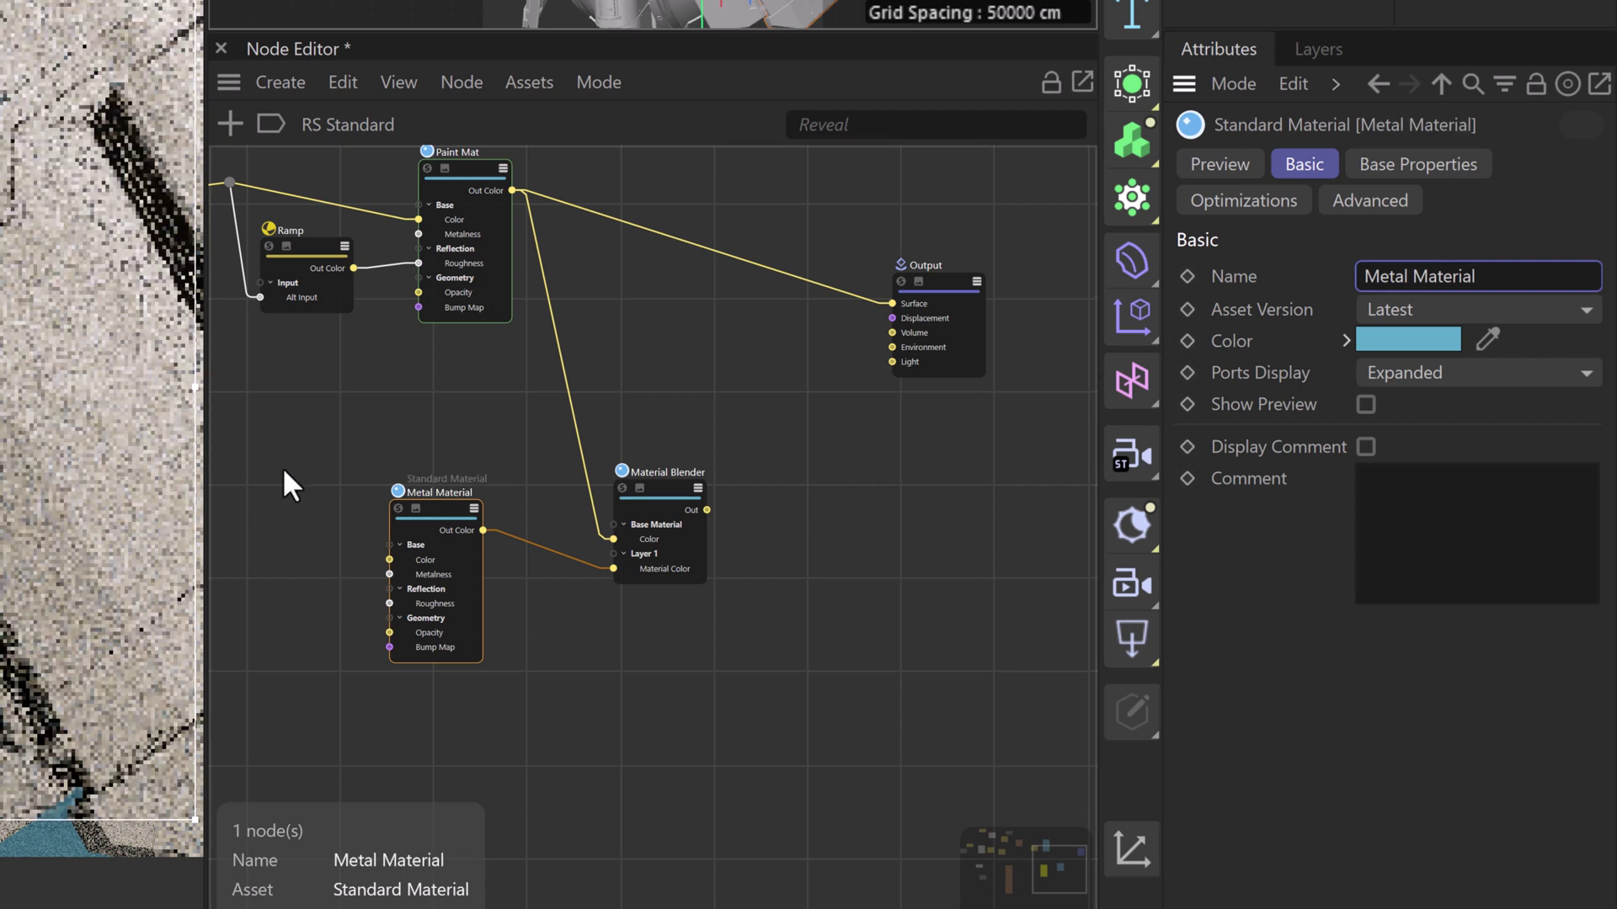
Connect the Material Blender's output to the Surface input of the Output node
middle_drag(461, 412, 663, 352)
scroll(441, 420, down, 2)
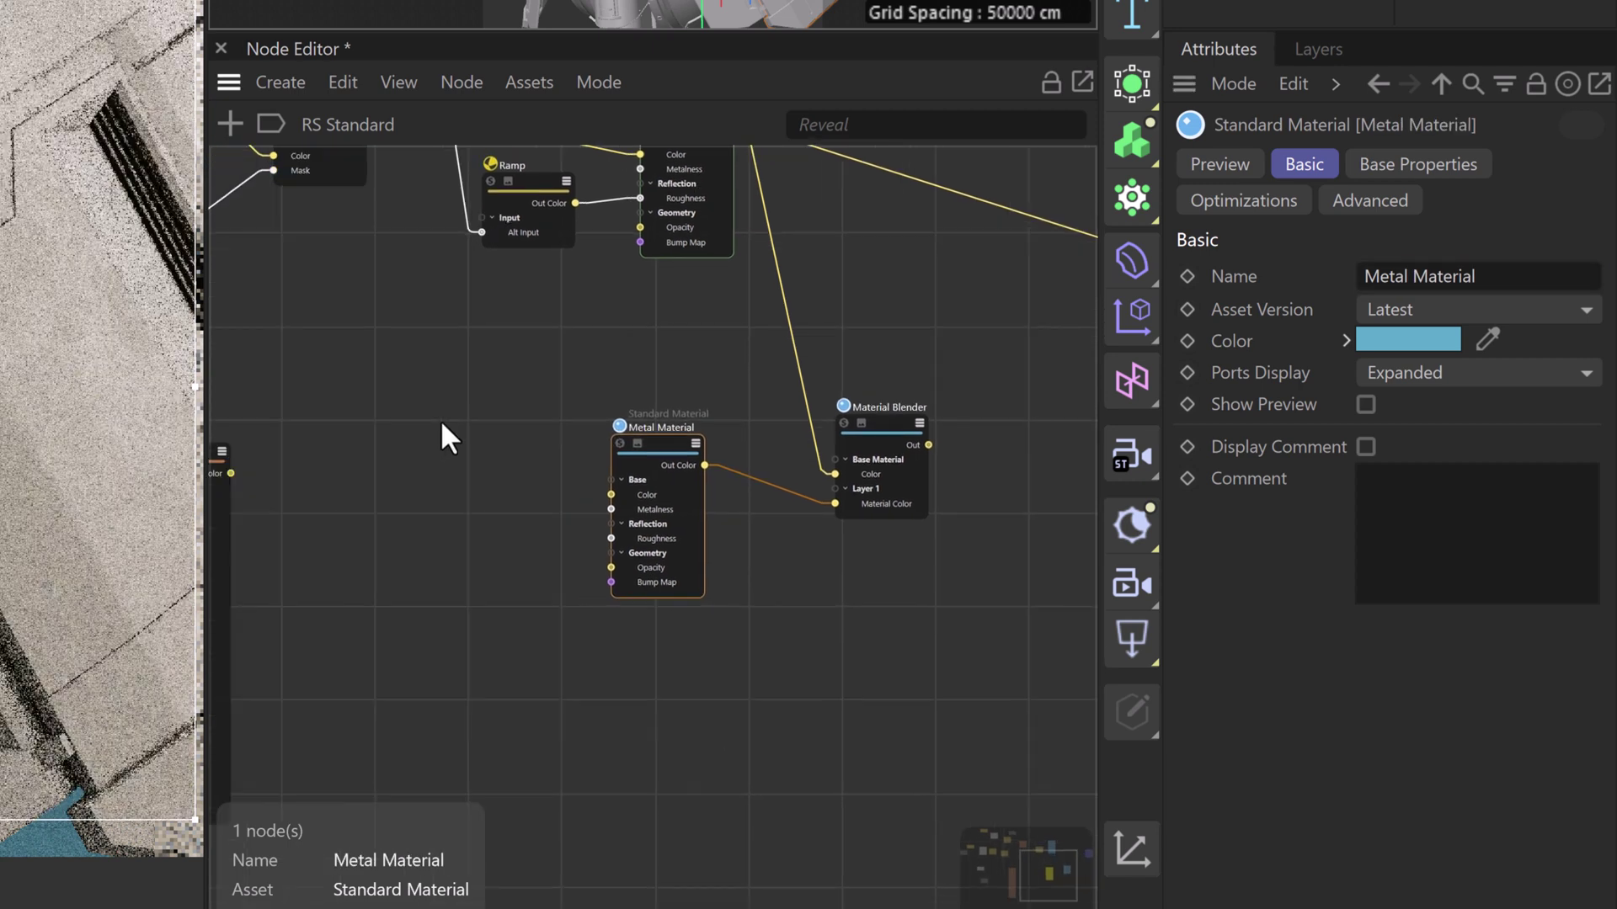
middle_drag(792, 408, 697, 426)
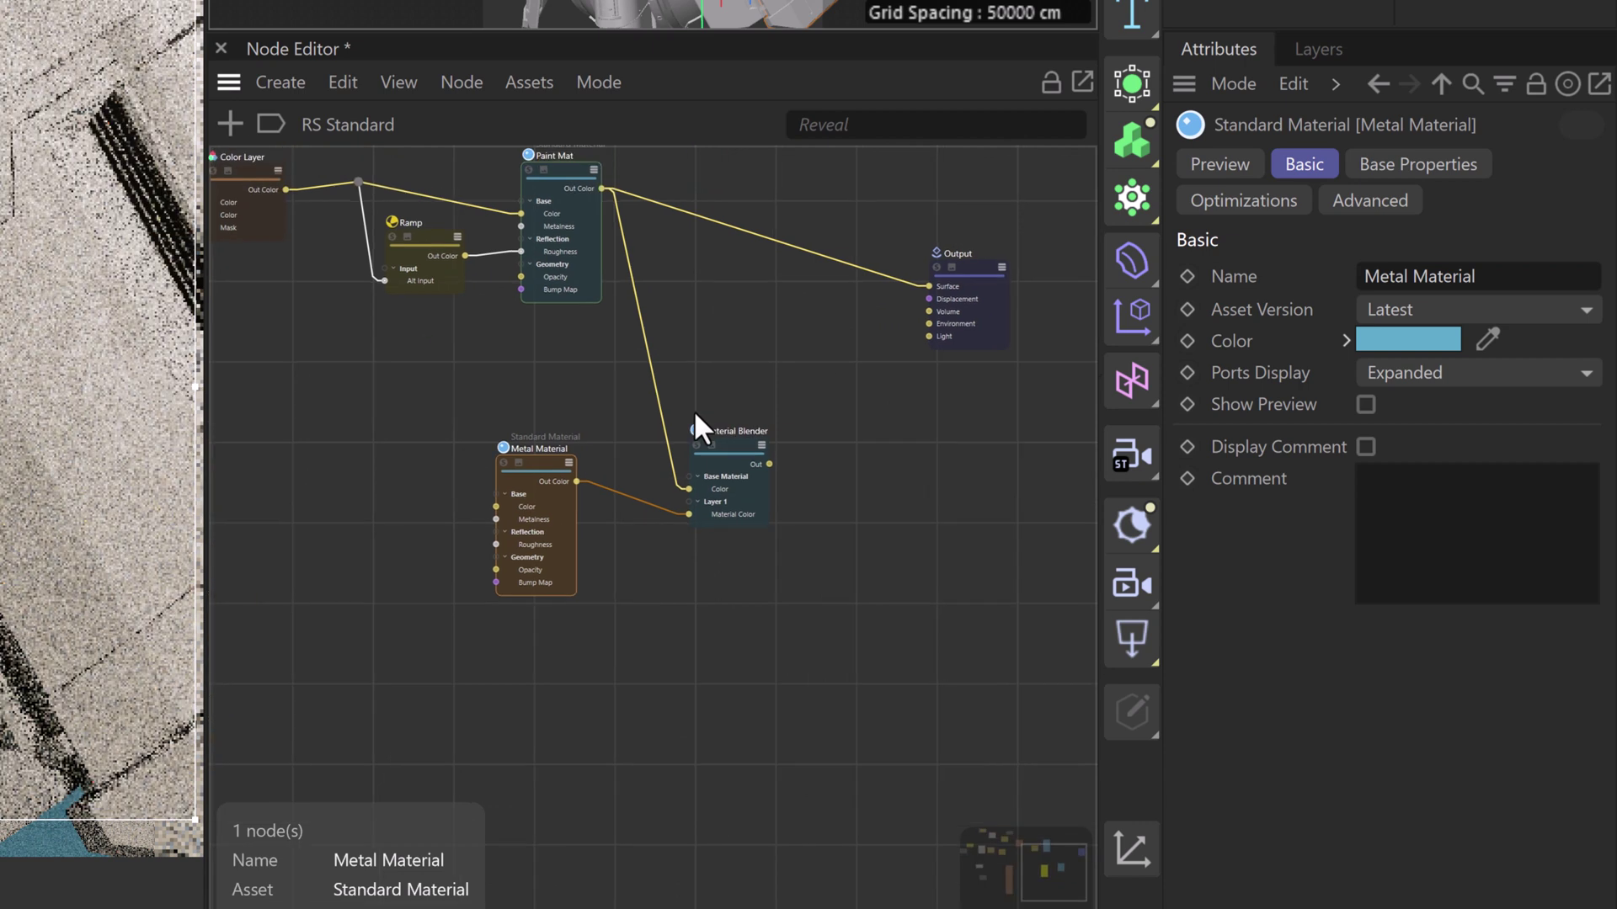
drag(770, 464, 933, 281)
Move the new Color Layer node closer to Metal Material and disable its Layer 1
mouse_move(479, 401)
middle_down()
mouse_move(519, 376)
mouse_move(797, 346)
middle_up()
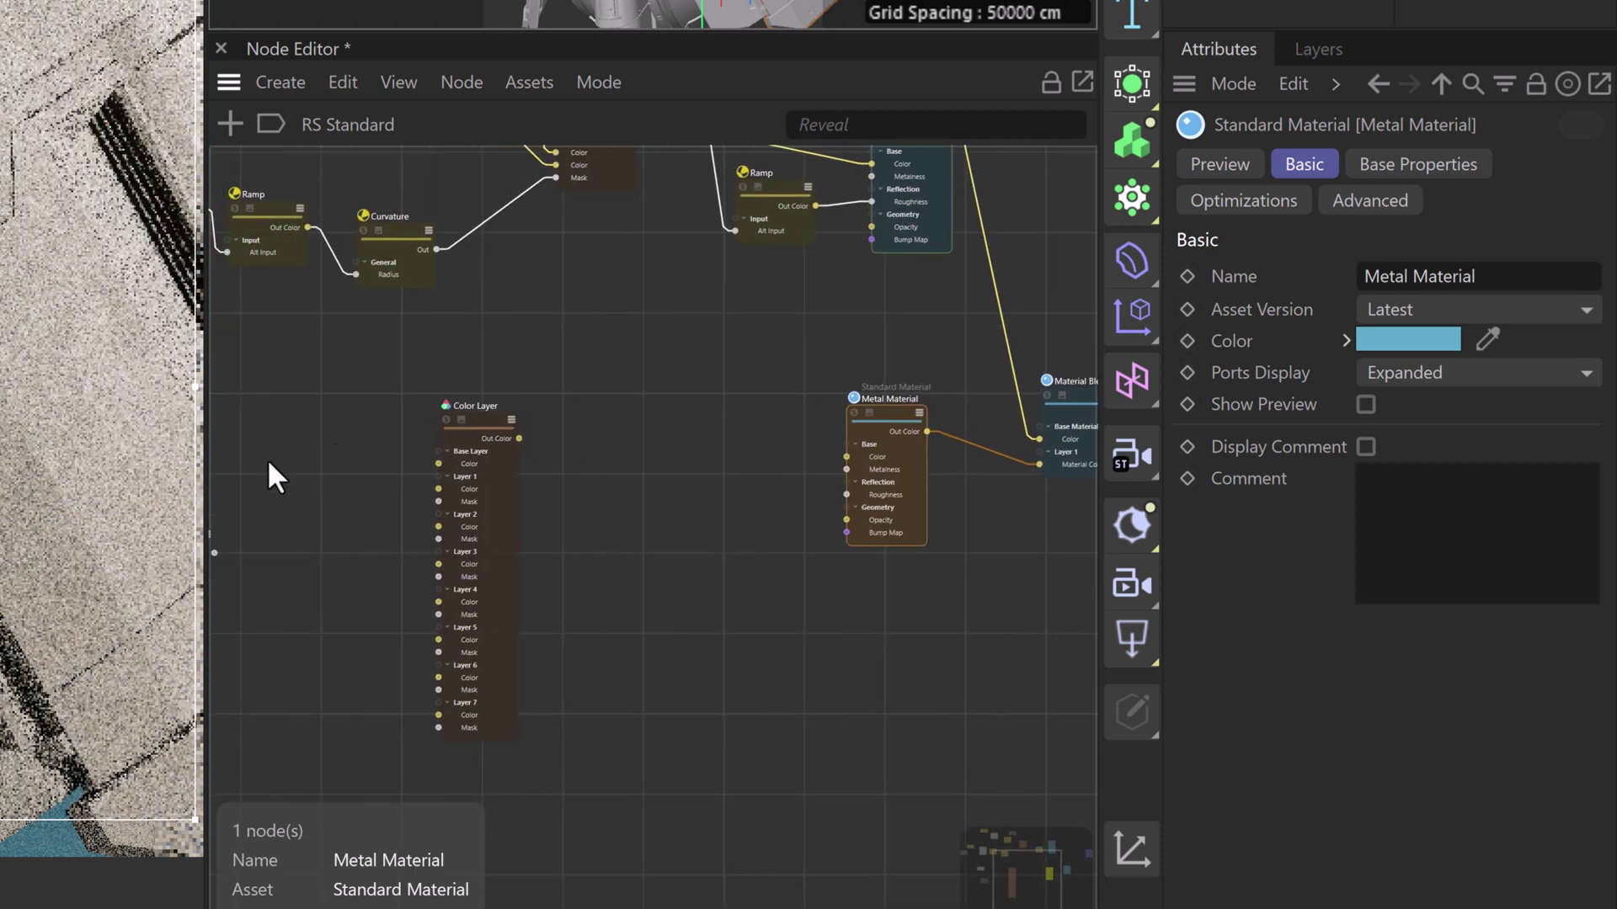
drag(512, 421, 705, 336)
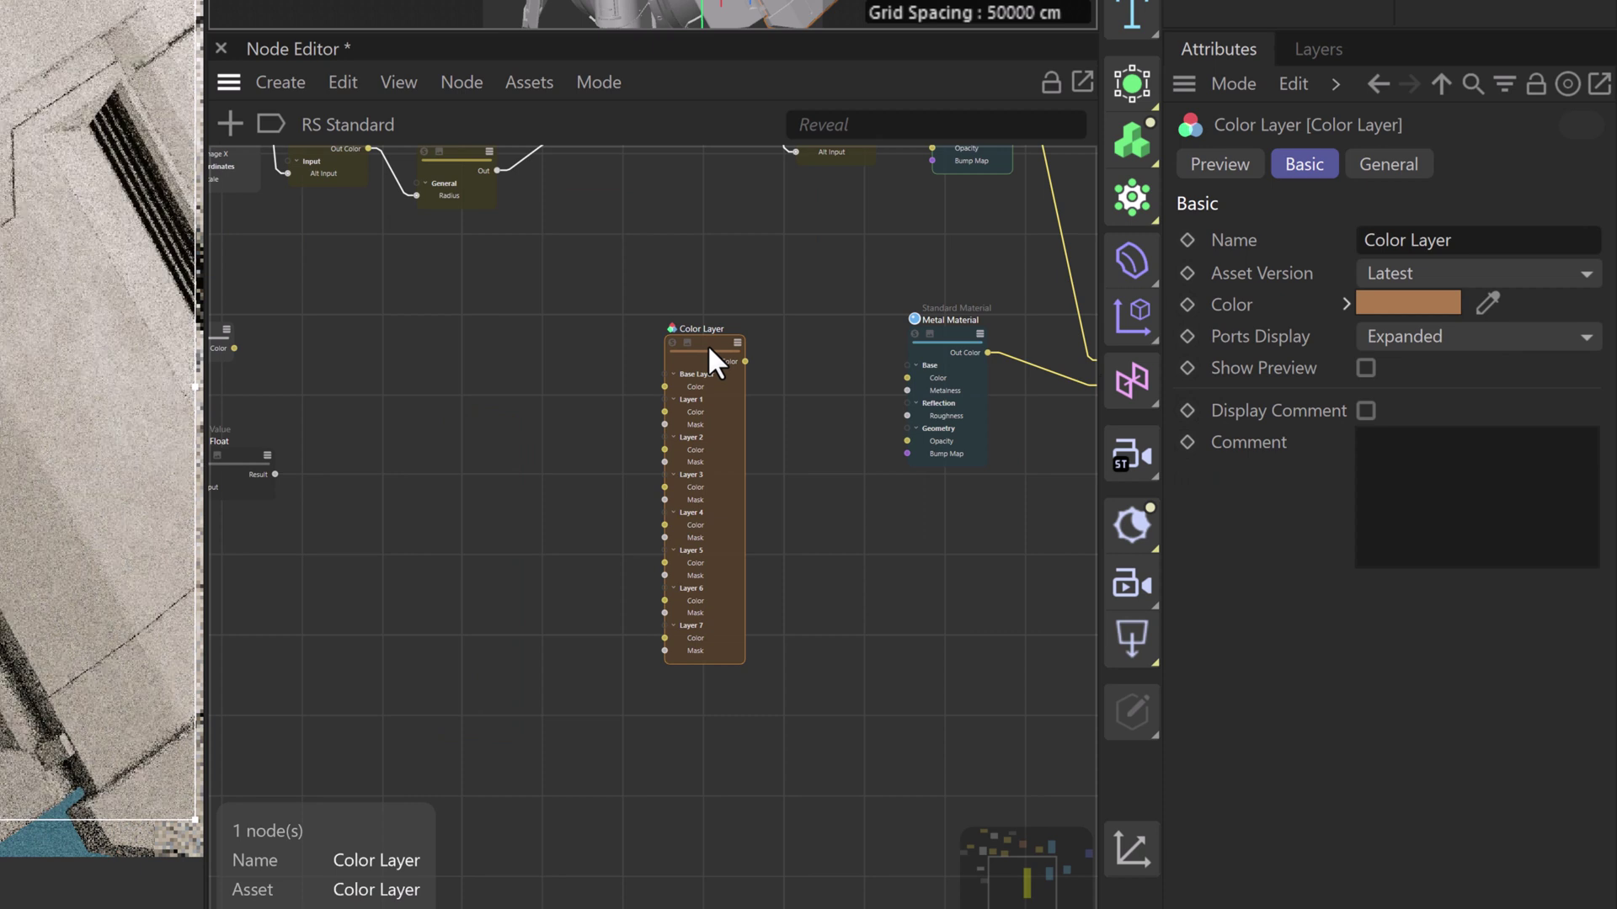
click(1392, 168)
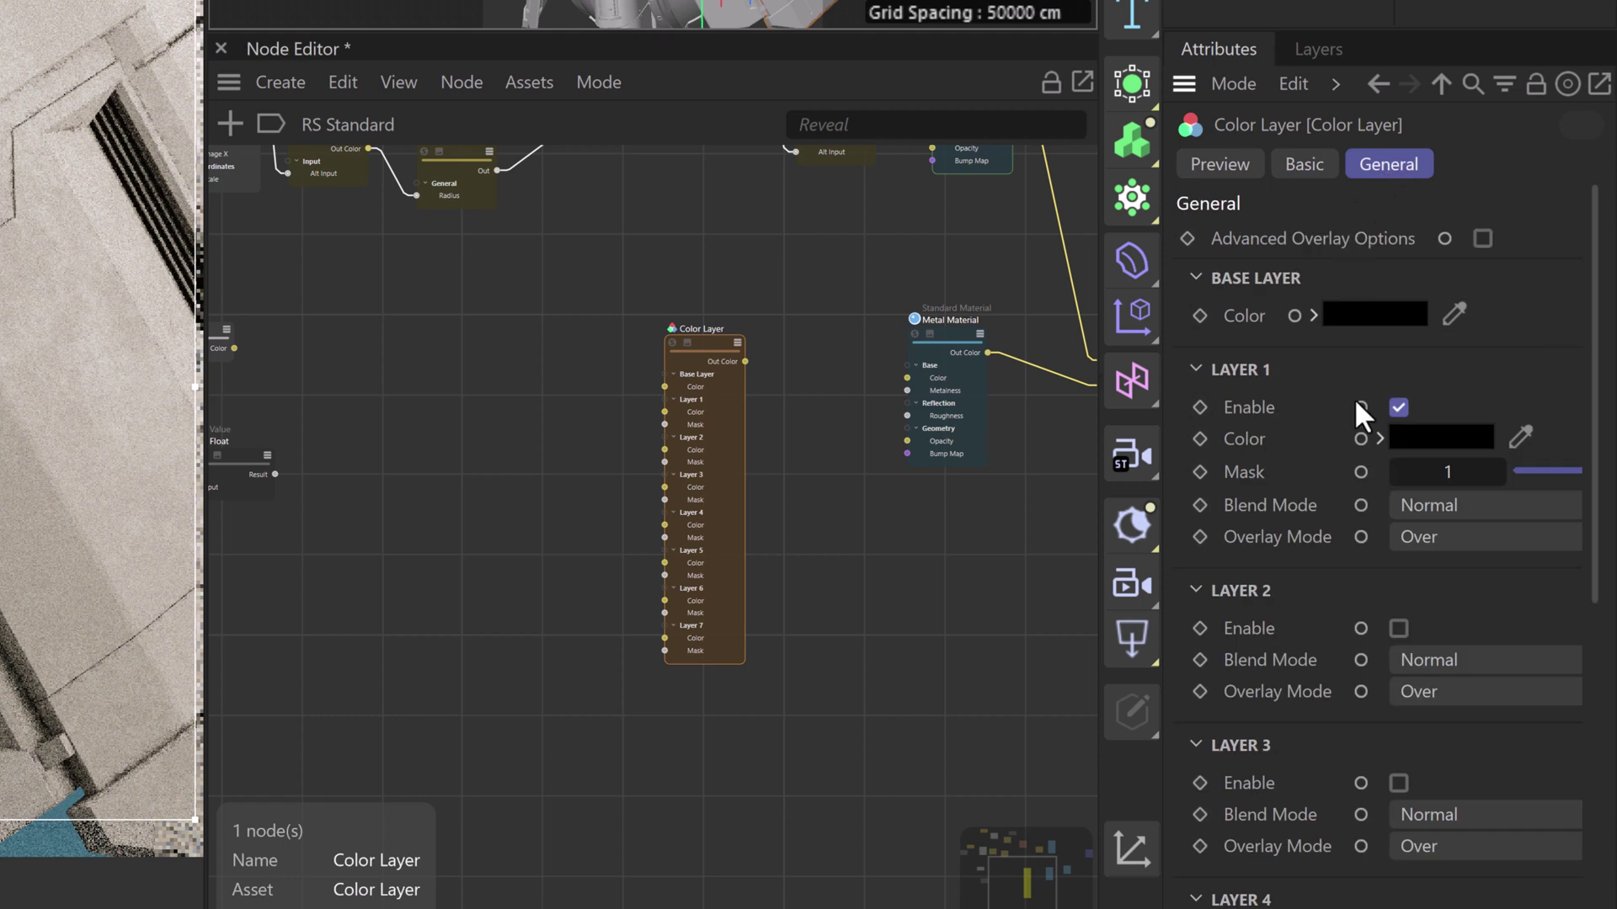
click(1398, 407)
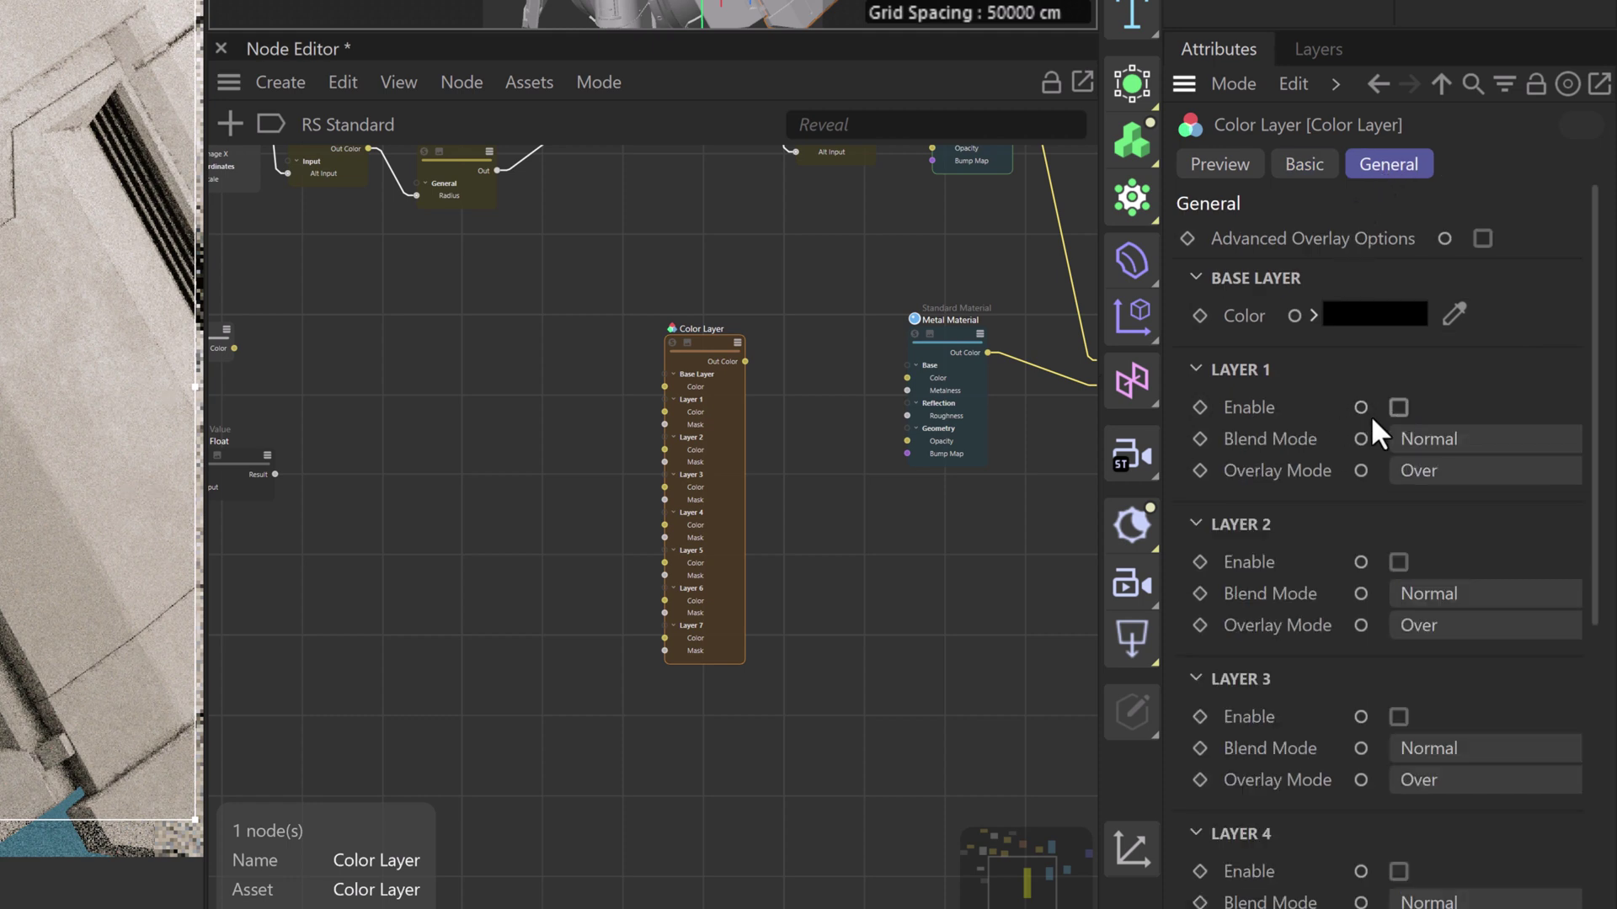
Move the TriPlanar and Float nodes together closer to the Color Layer, and shift Metal Material slightly upward
middle_drag(446, 346, 593, 339)
drag(439, 272, 303, 536)
drag(346, 295, 513, 289)
click(757, 367)
middle_drag(745, 340, 499, 364)
drag(868, 330, 835, 281)
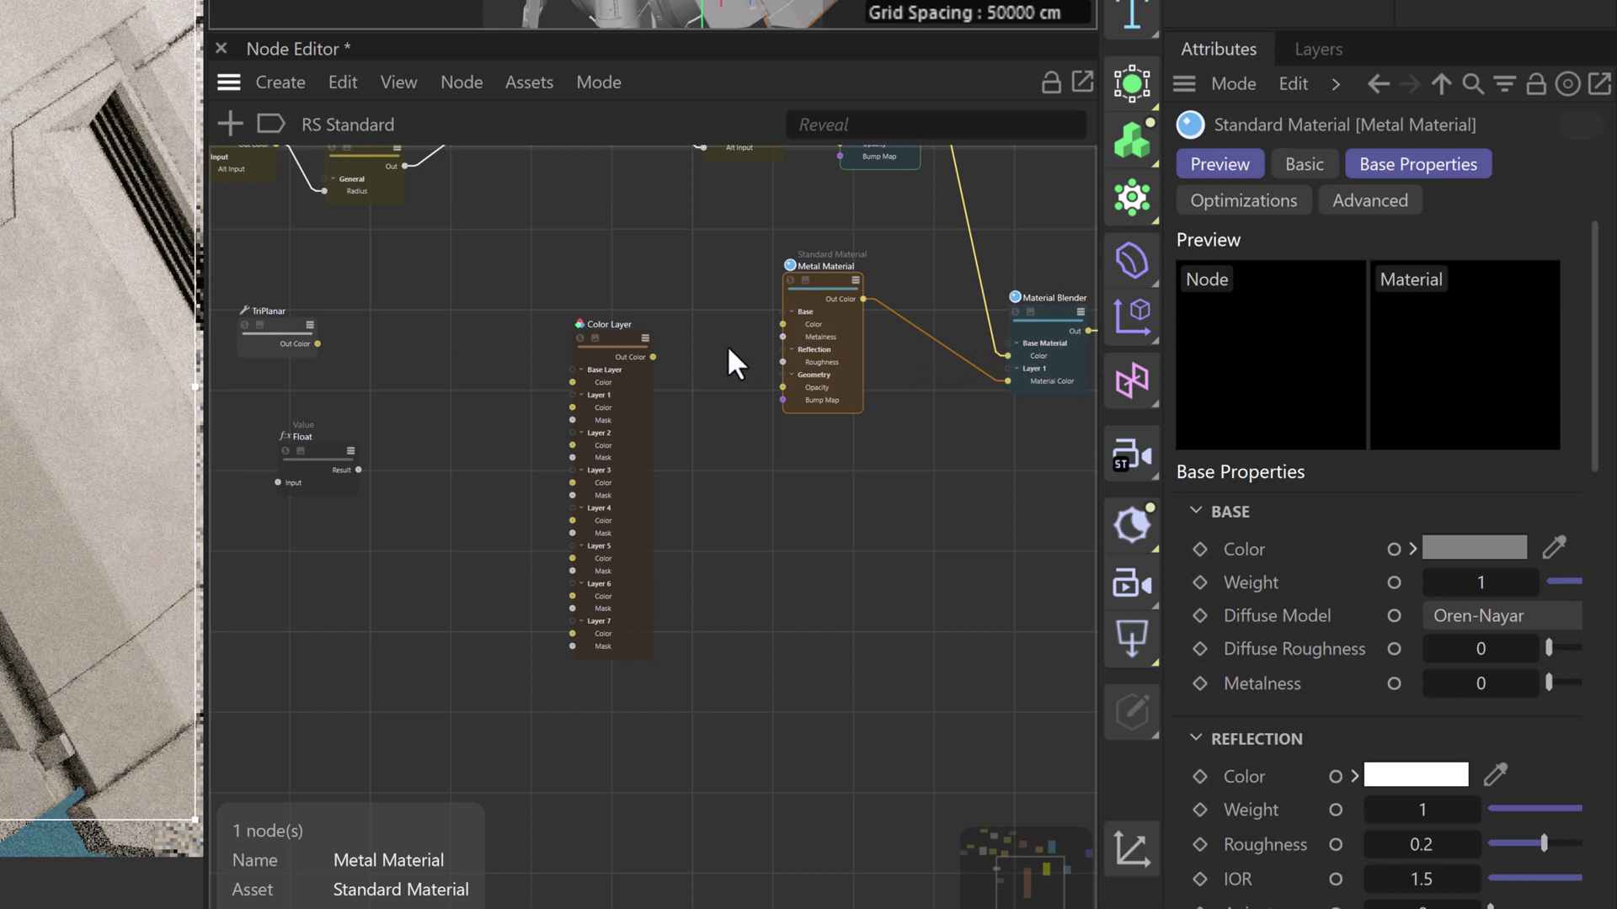
Connect the Color Layer's output to the Material Blender's Layer 1 Blend Color and lower the Color Layer node slightly
drag(654, 357, 977, 335)
mouse_move(1120, 389)
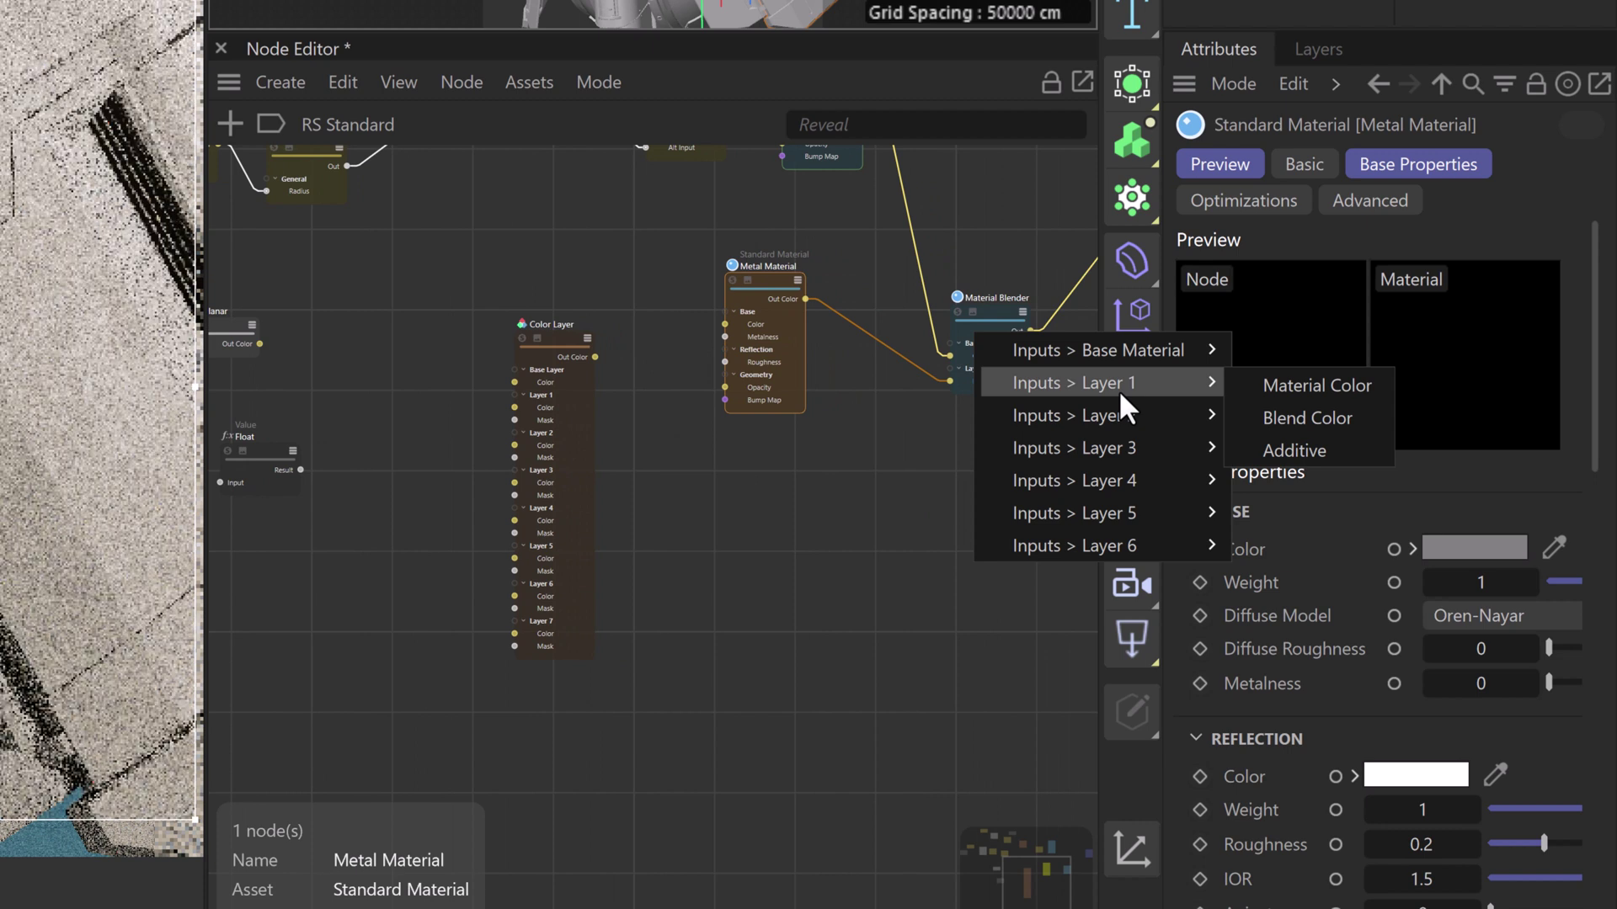
click(1291, 418)
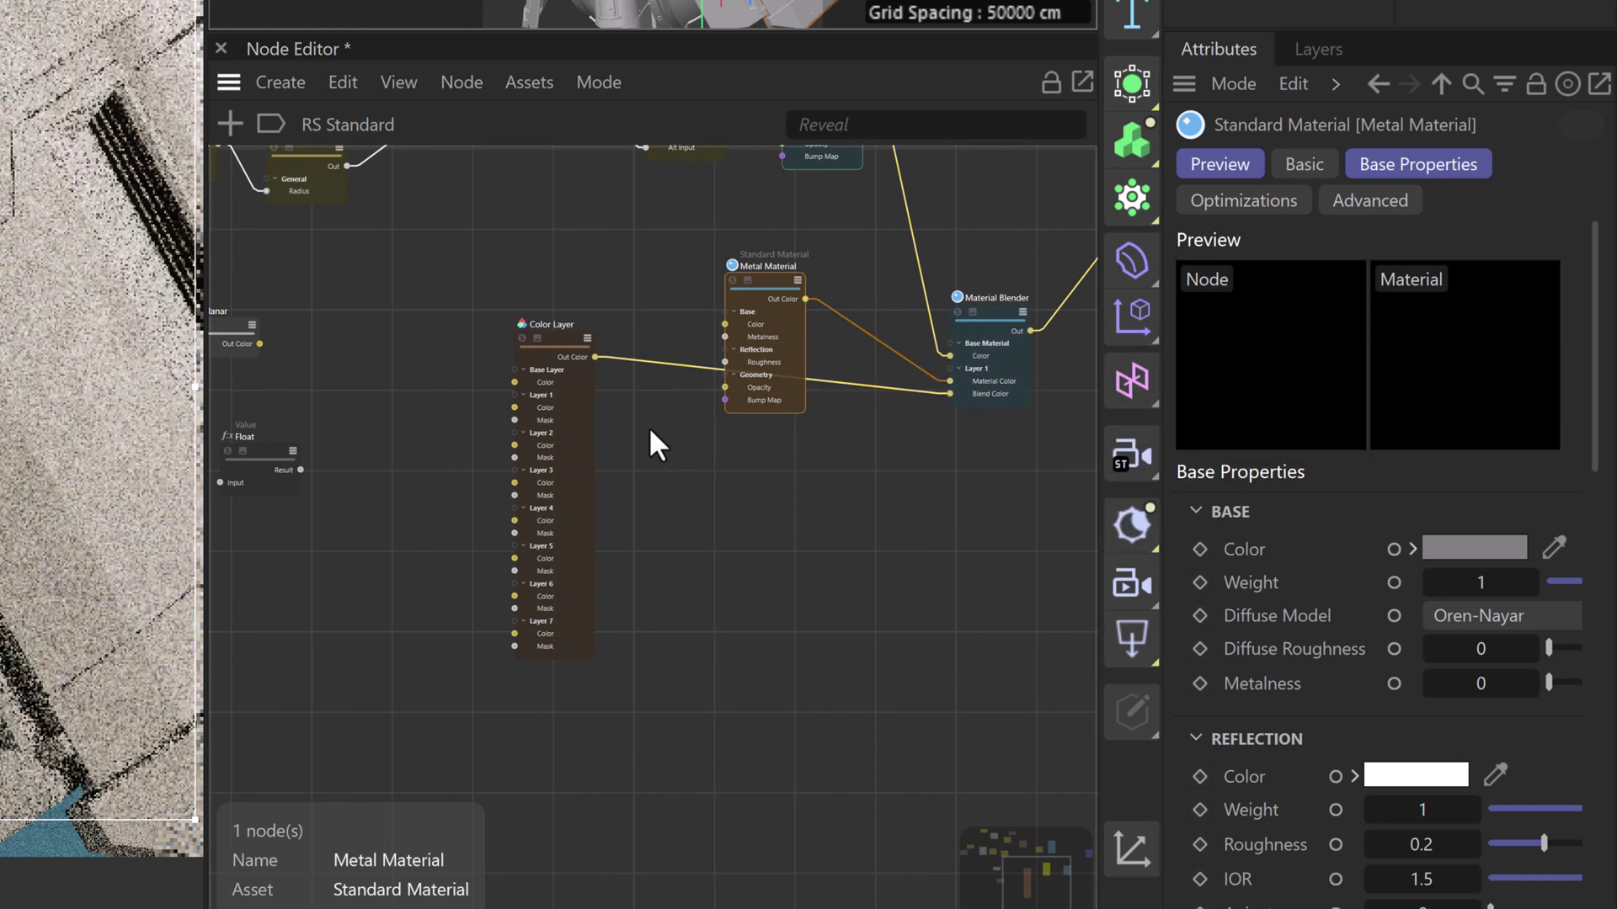
drag(558, 337, 537, 381)
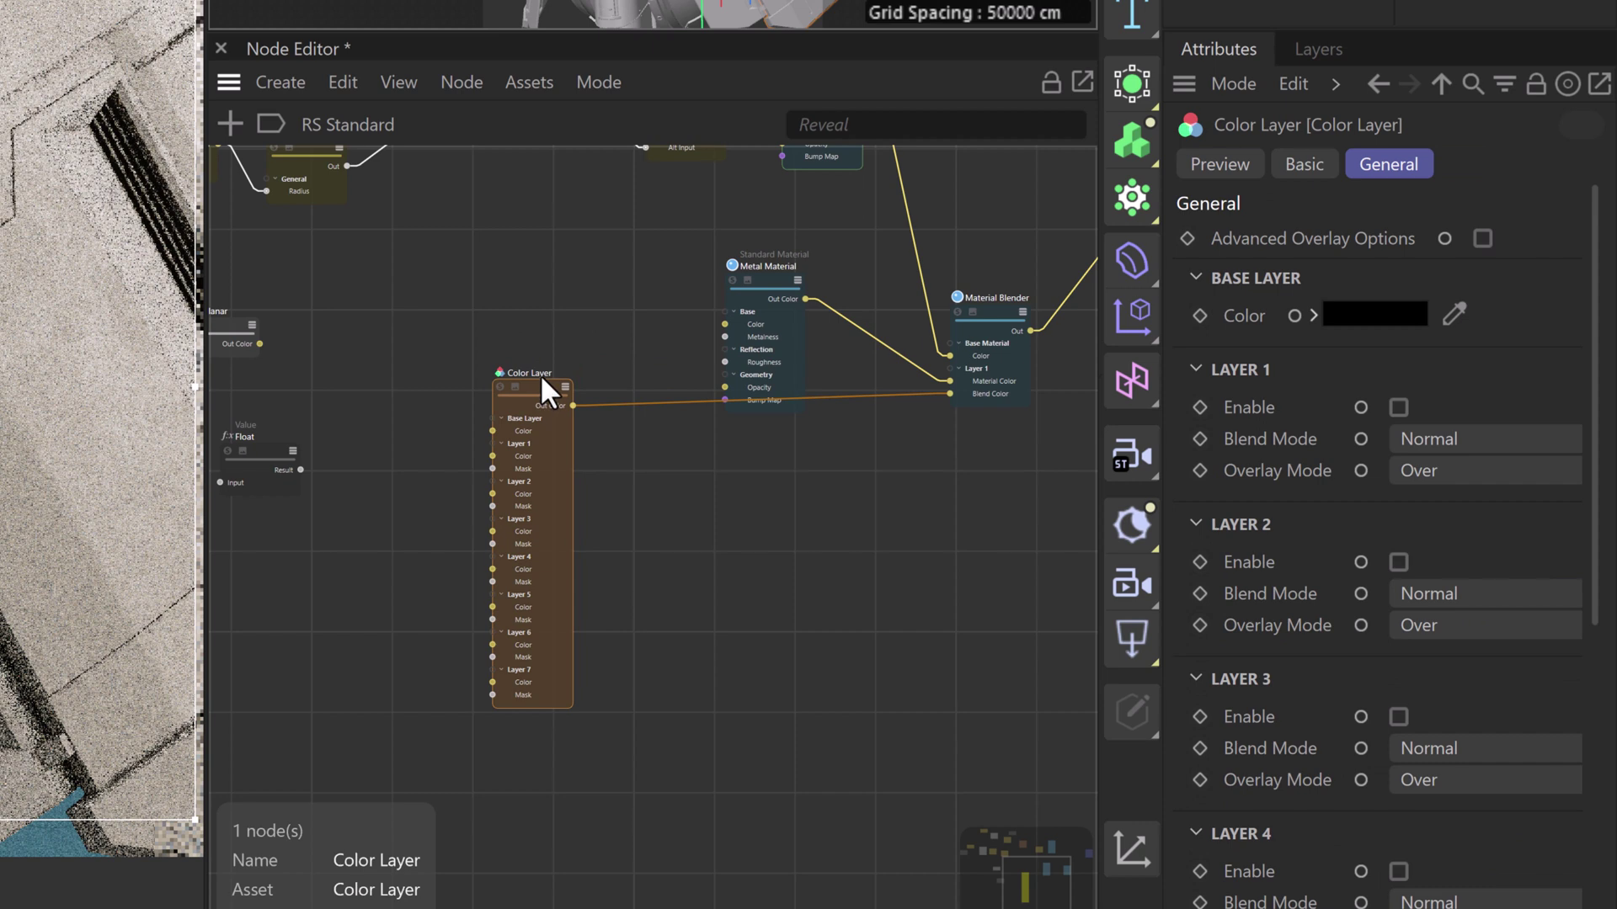
middle_drag(535, 336, 737, 350)
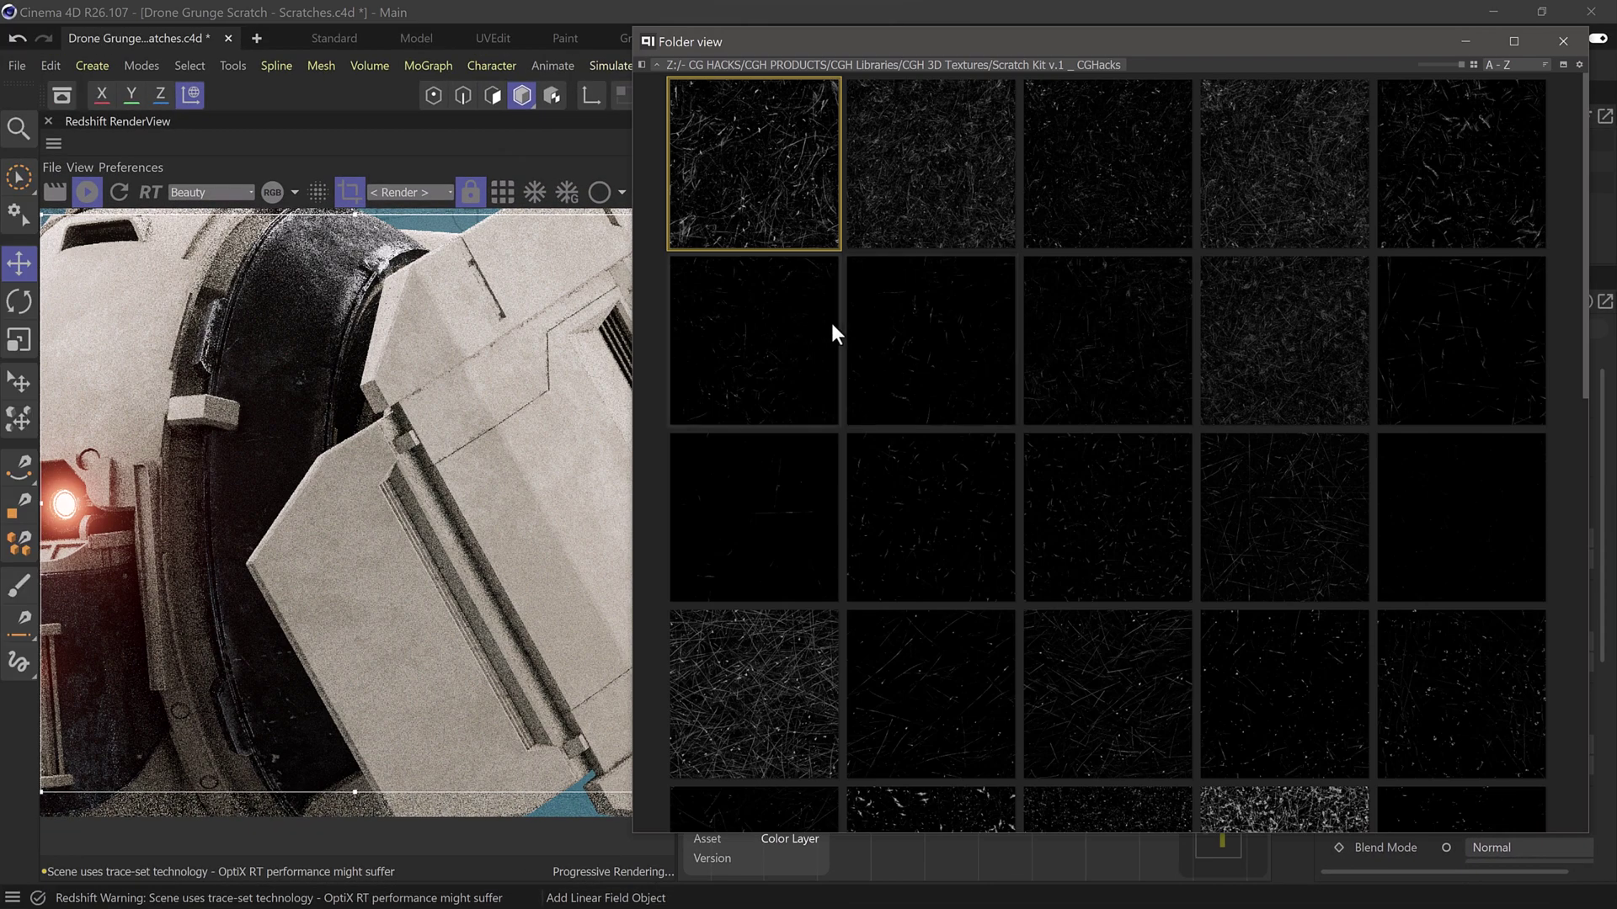
Examine the Scratch Kit v.1 texture images one by one at full size, up to Scratch Kit v1 (CGHacks)-08.jpg
key(Return)
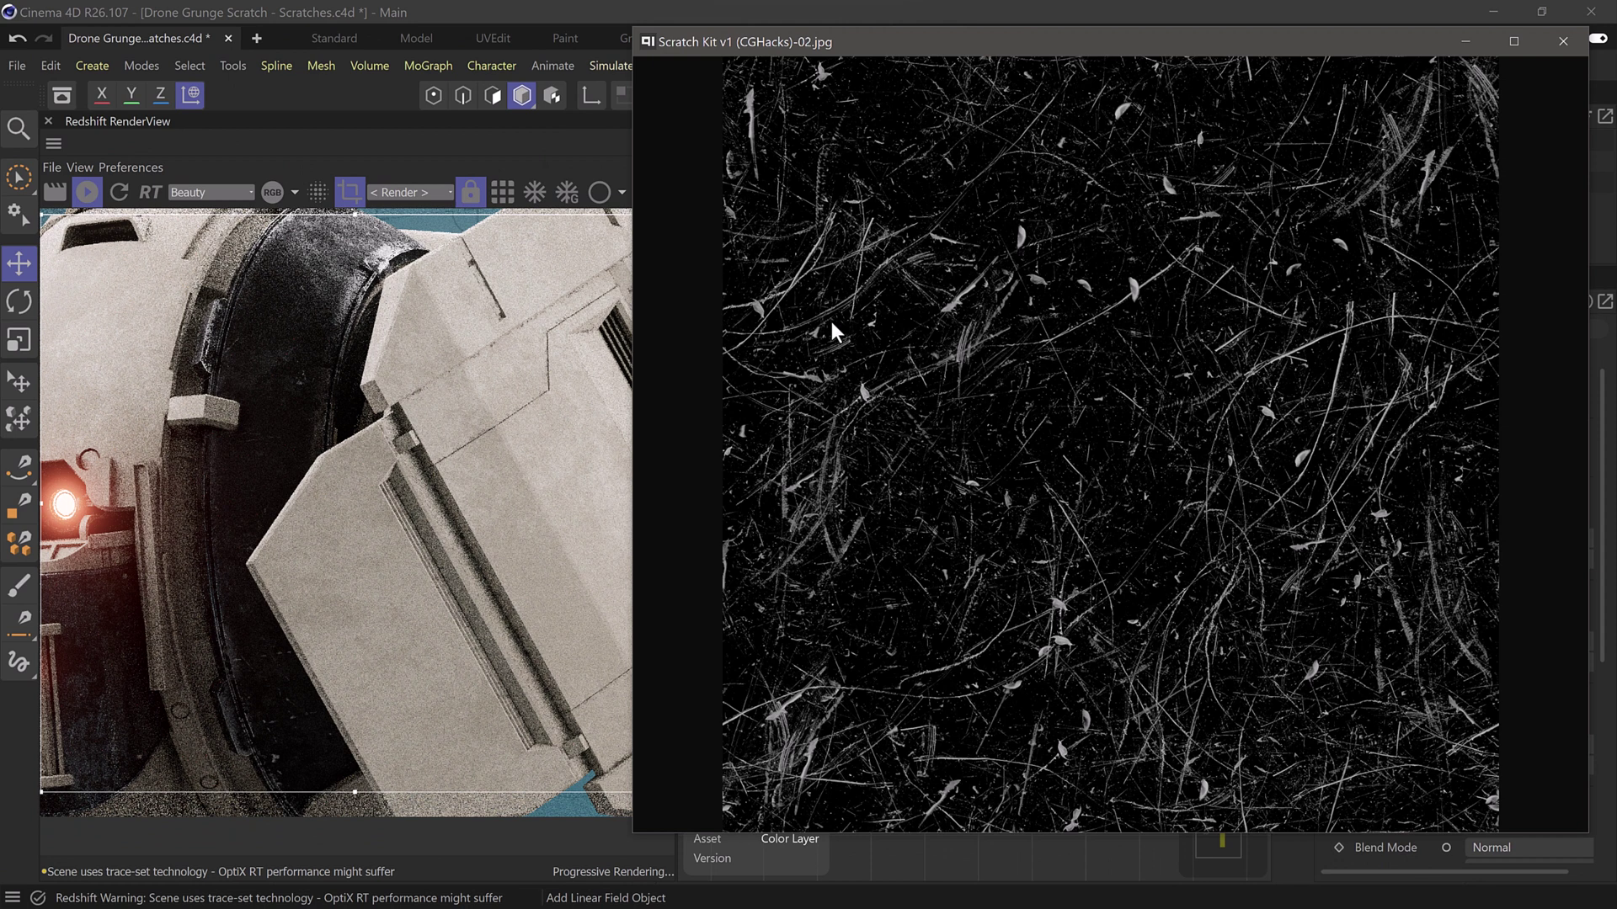
key(Right)
key(Right)
key(Right)
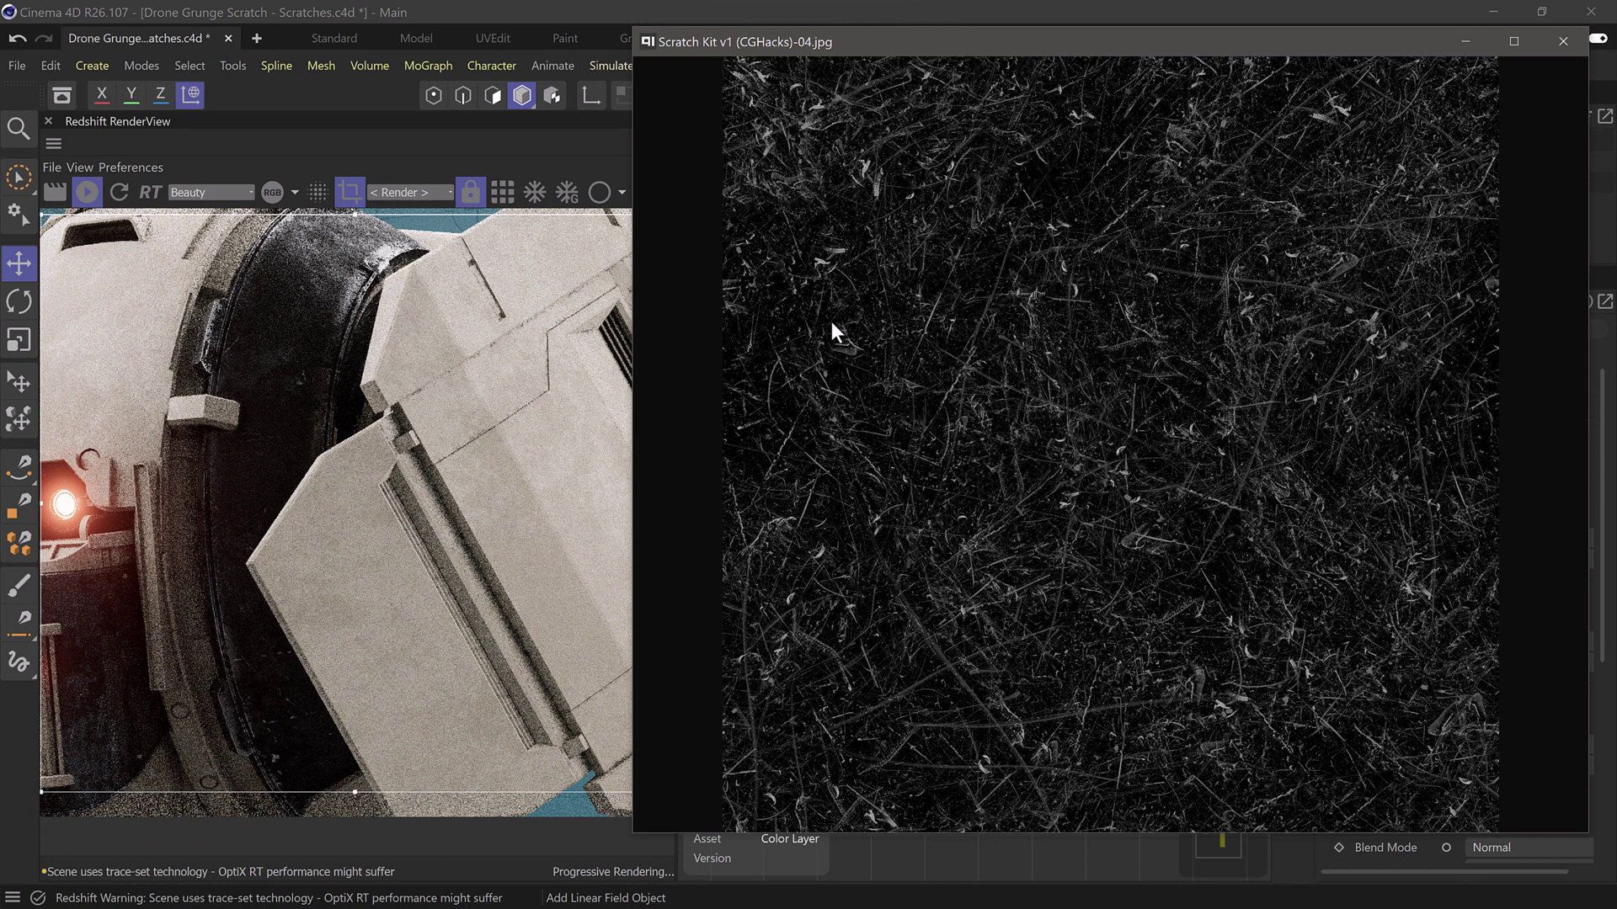
key(Right)
key(Right)
key(Right)
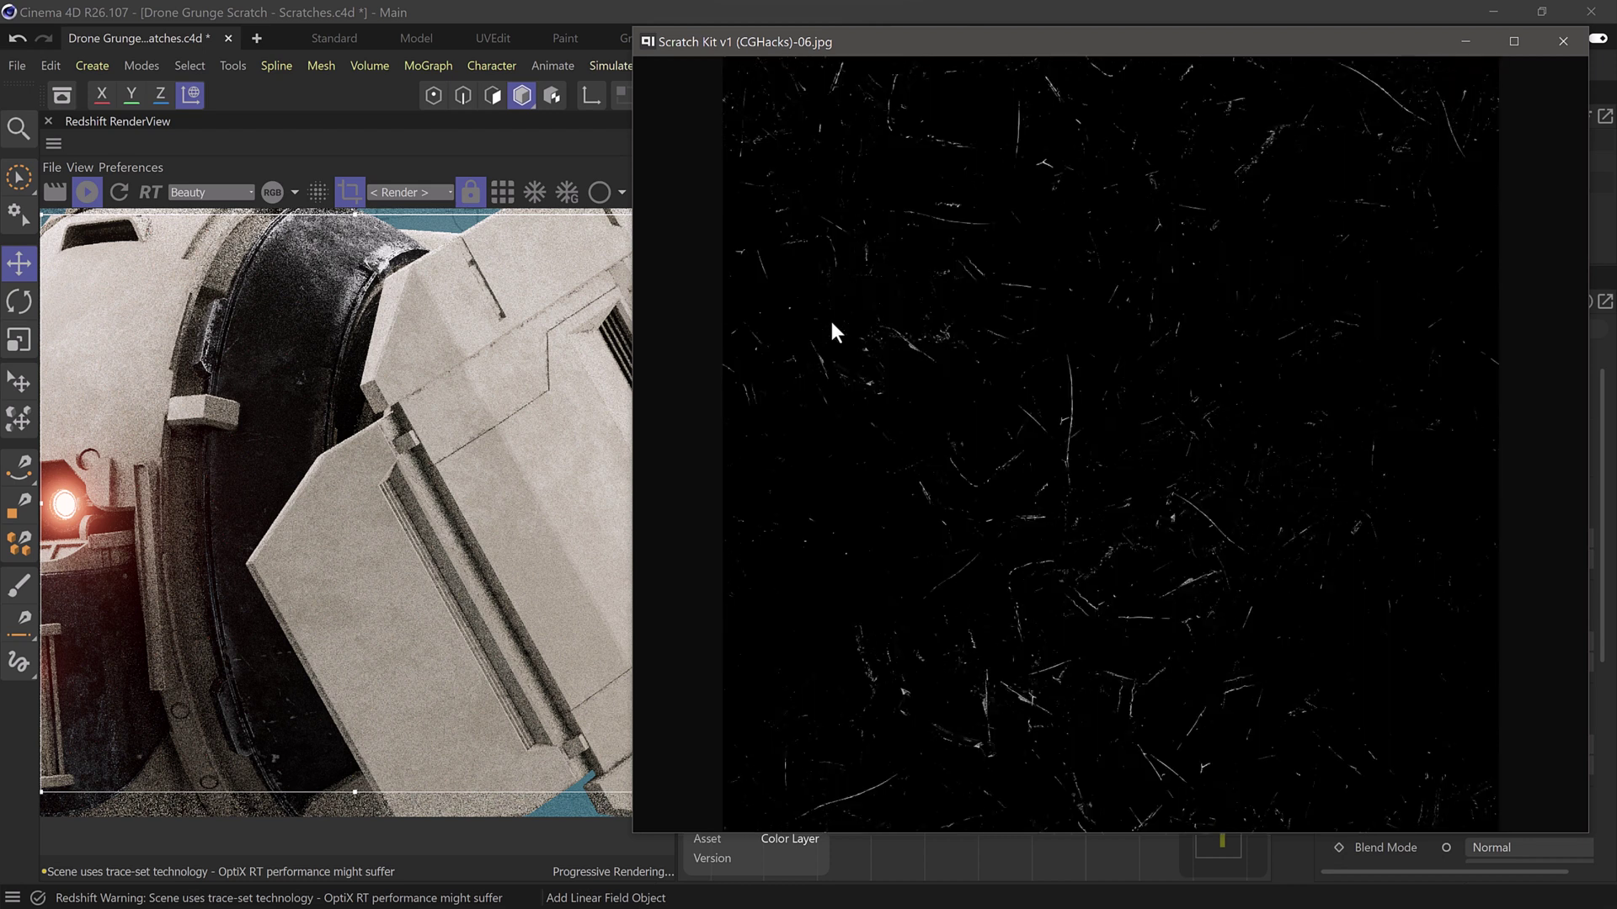
key(Right)
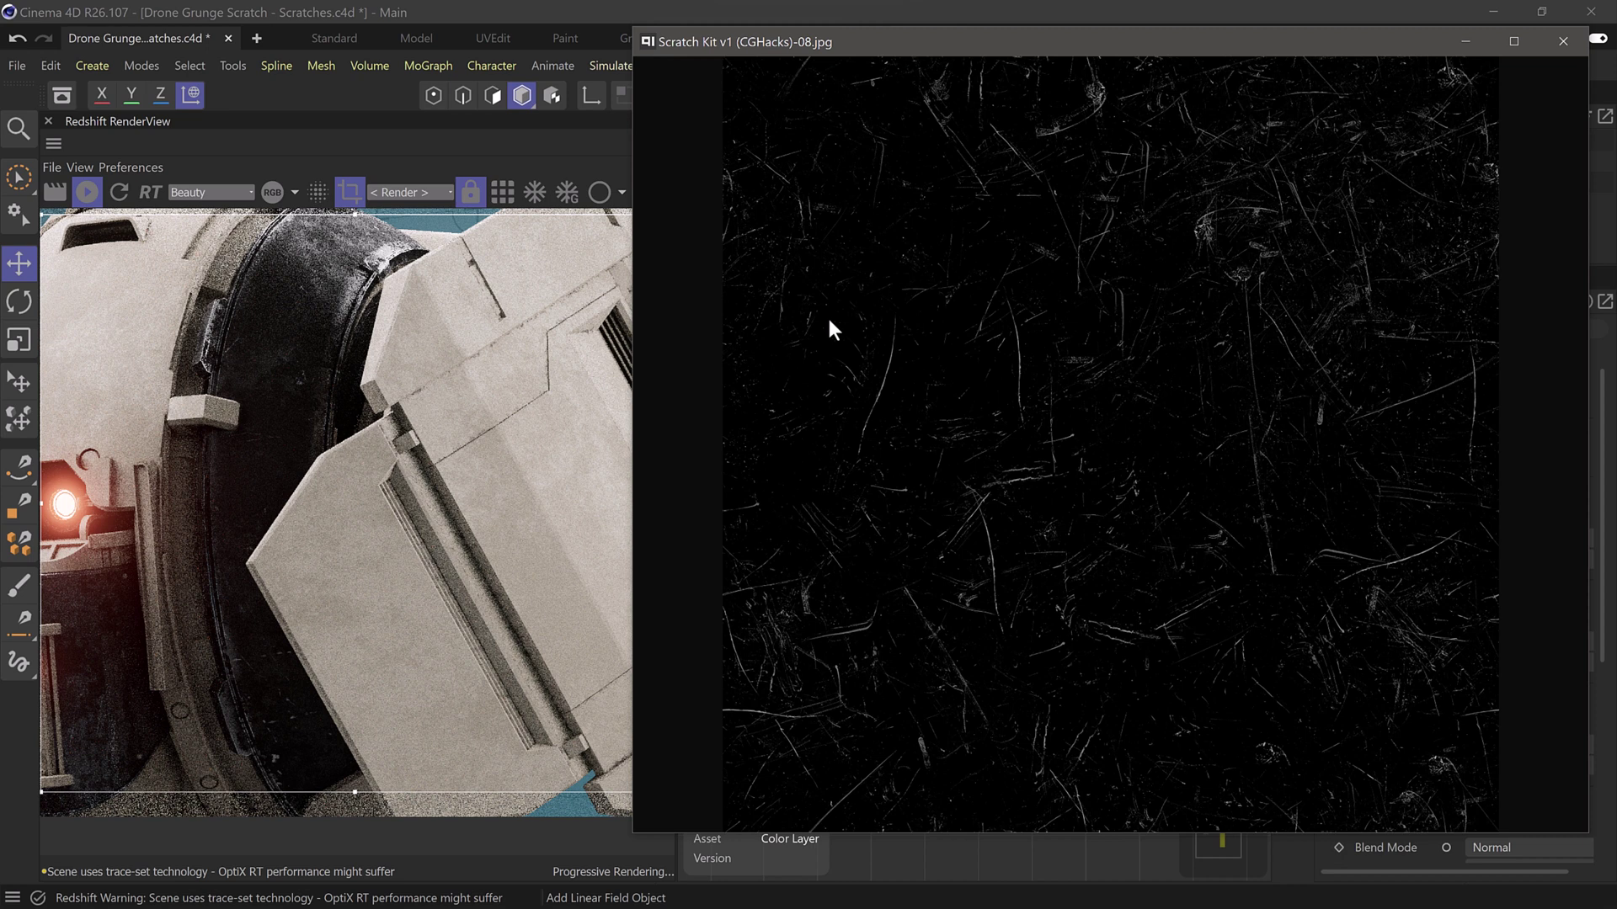
Bring Scratch Kit v1 (CGHacks)-08.jpg into the node graph as a texture beside TriPlanar and connect it to TriPlanar's Image X
drag(852, 38, 1093, 59)
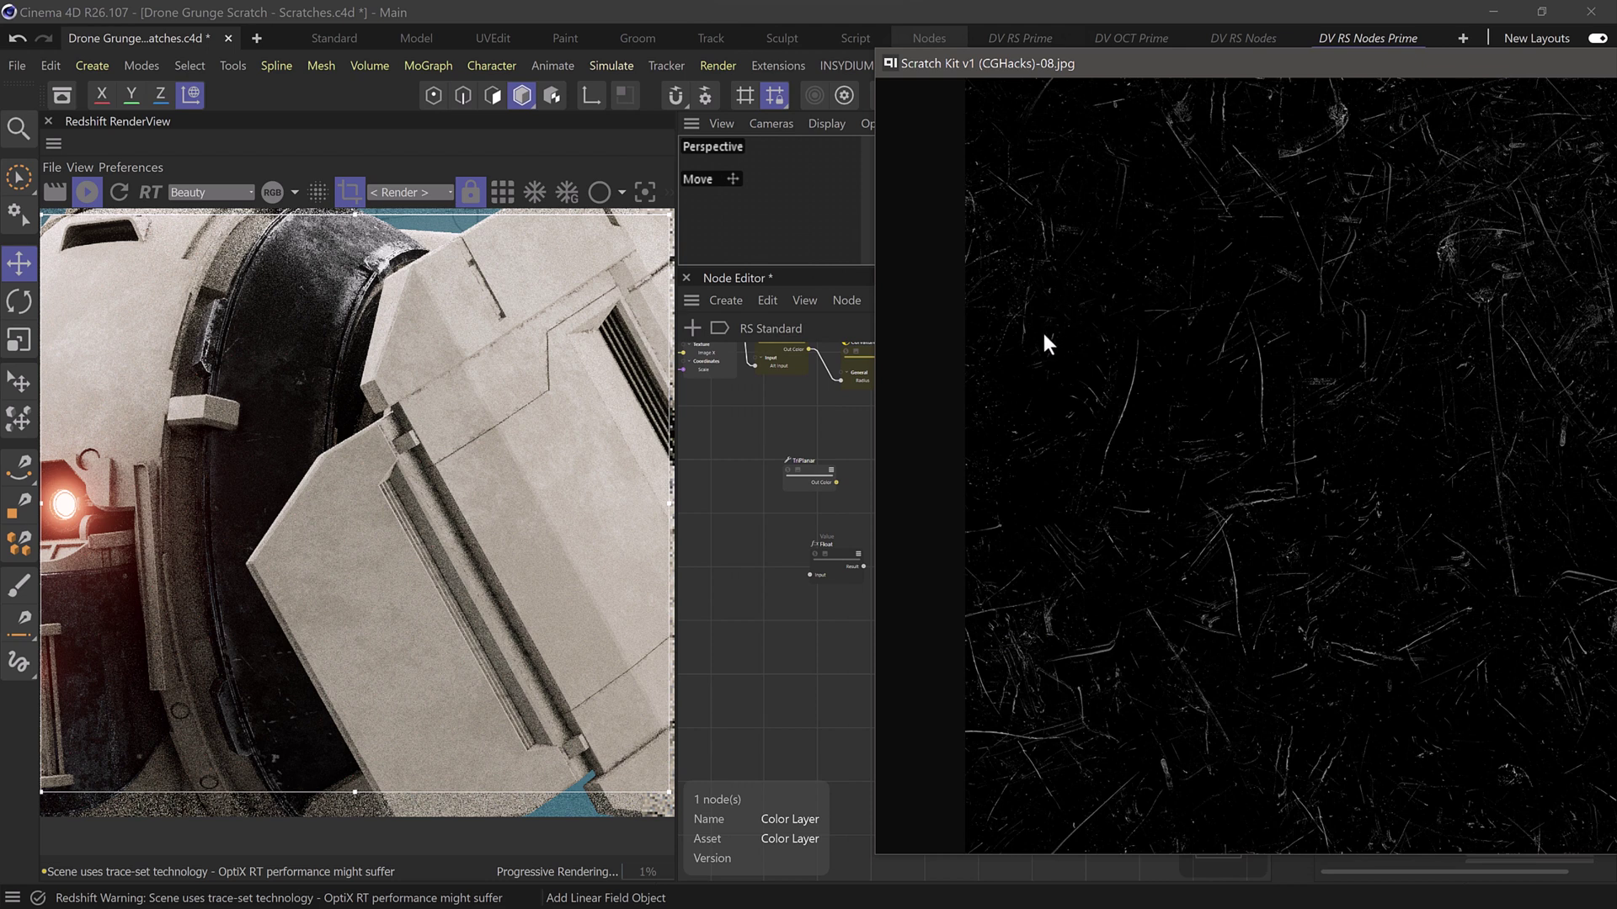
drag(978, 403, 852, 468)
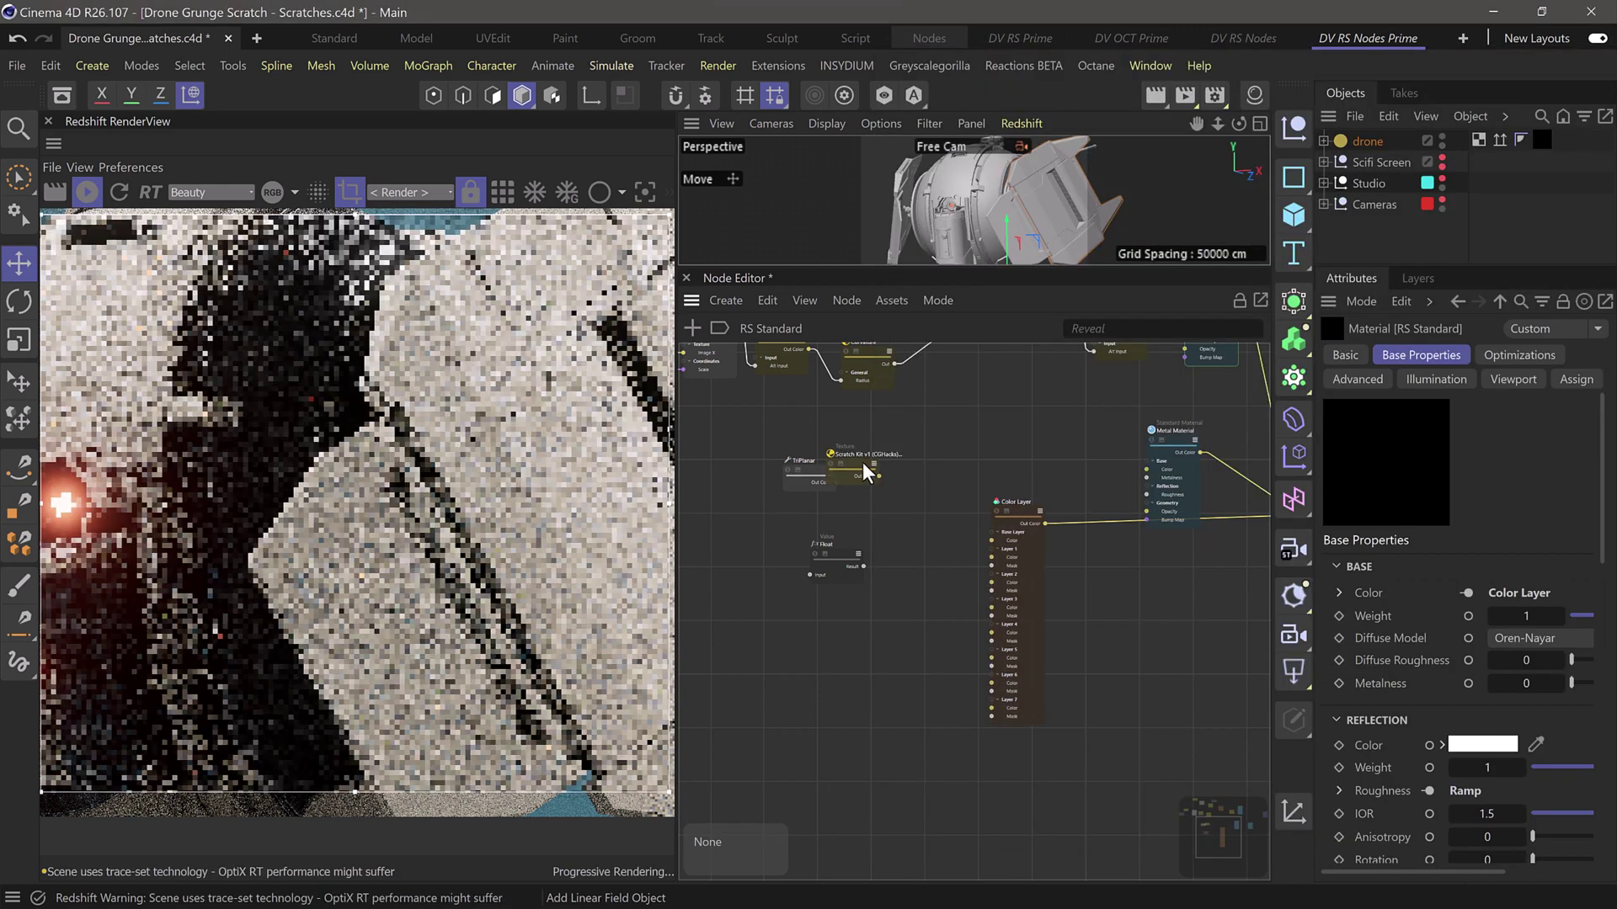
click(855, 464)
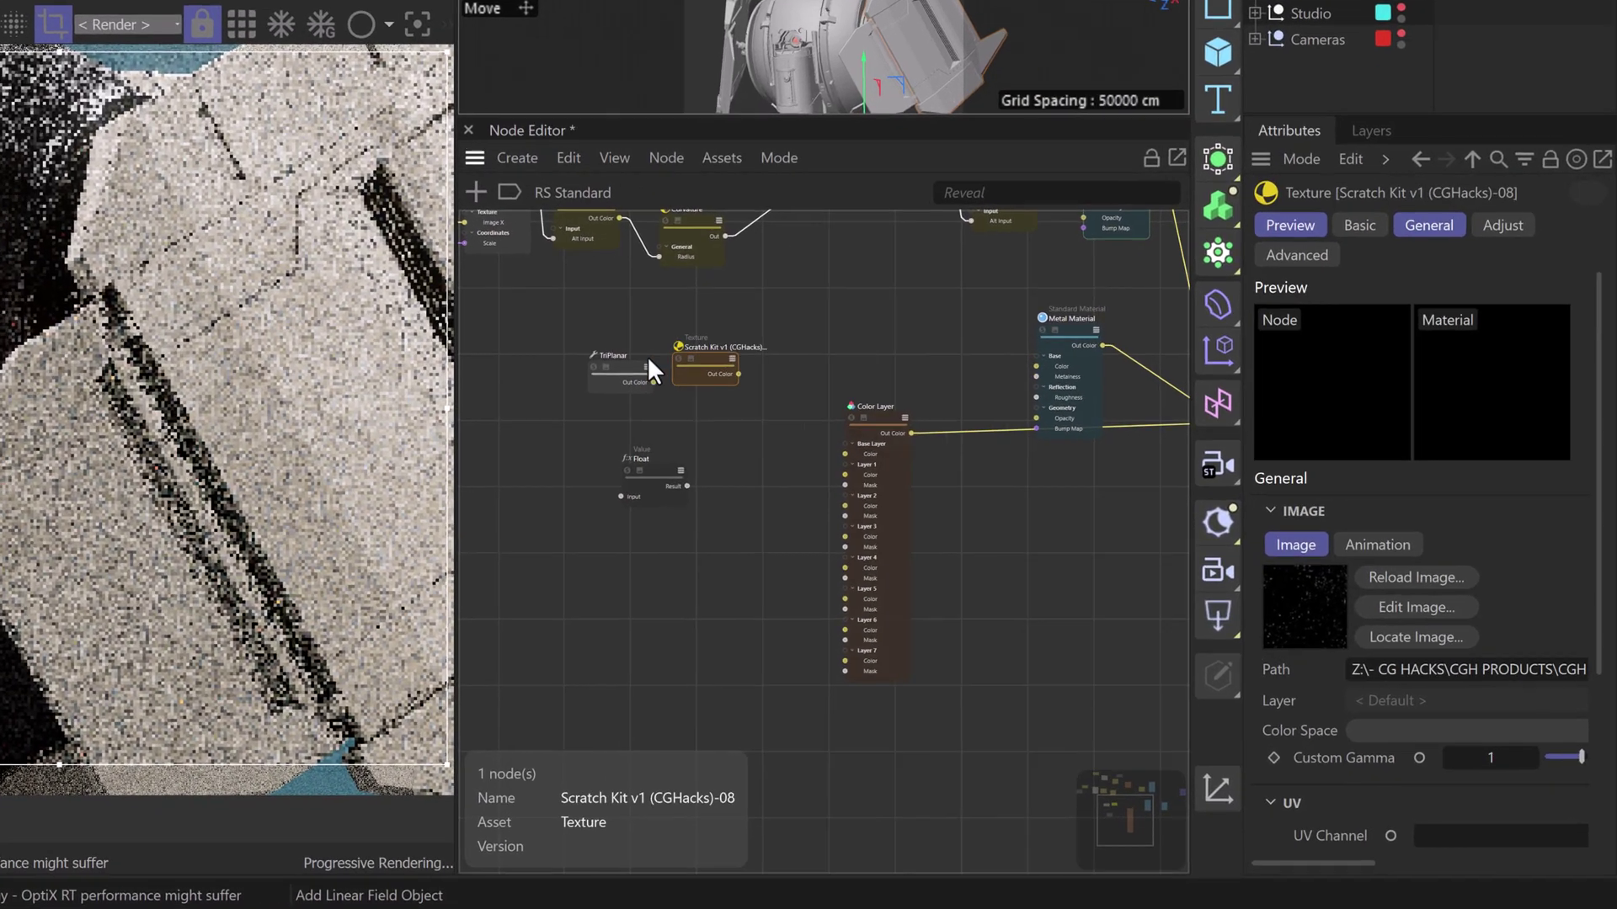
drag(700, 354, 542, 346)
mouse_move(580, 360)
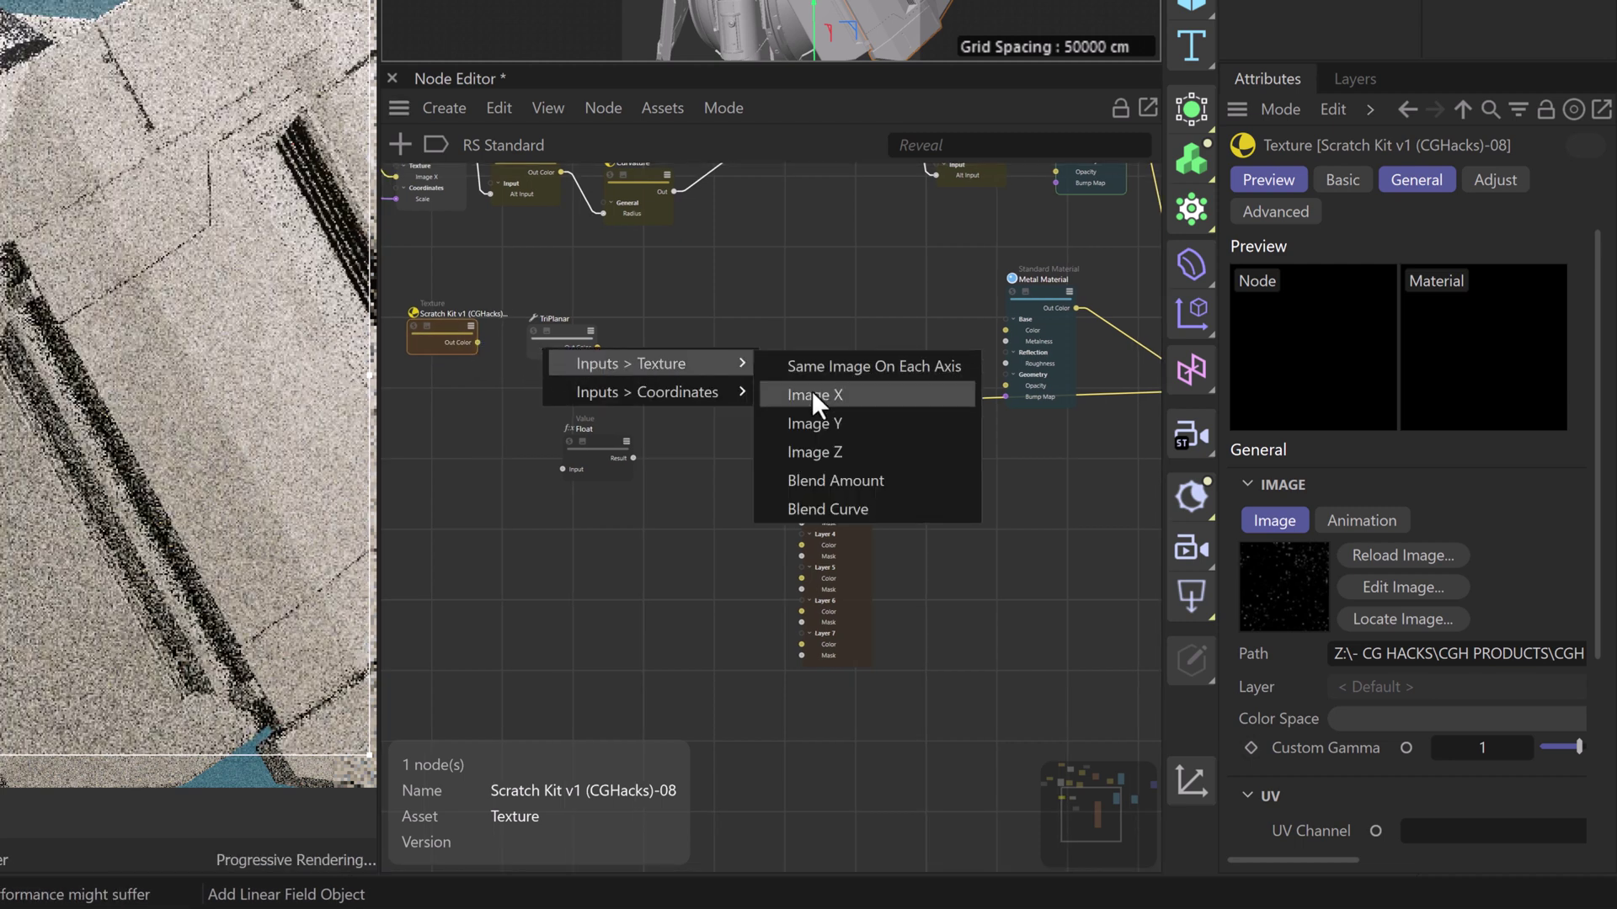
click(812, 394)
Move the Float node below the scratch texture and connect its result, with an input of 1, to TriPlanar's Scale
drag(603, 437, 468, 426)
click(1429, 478)
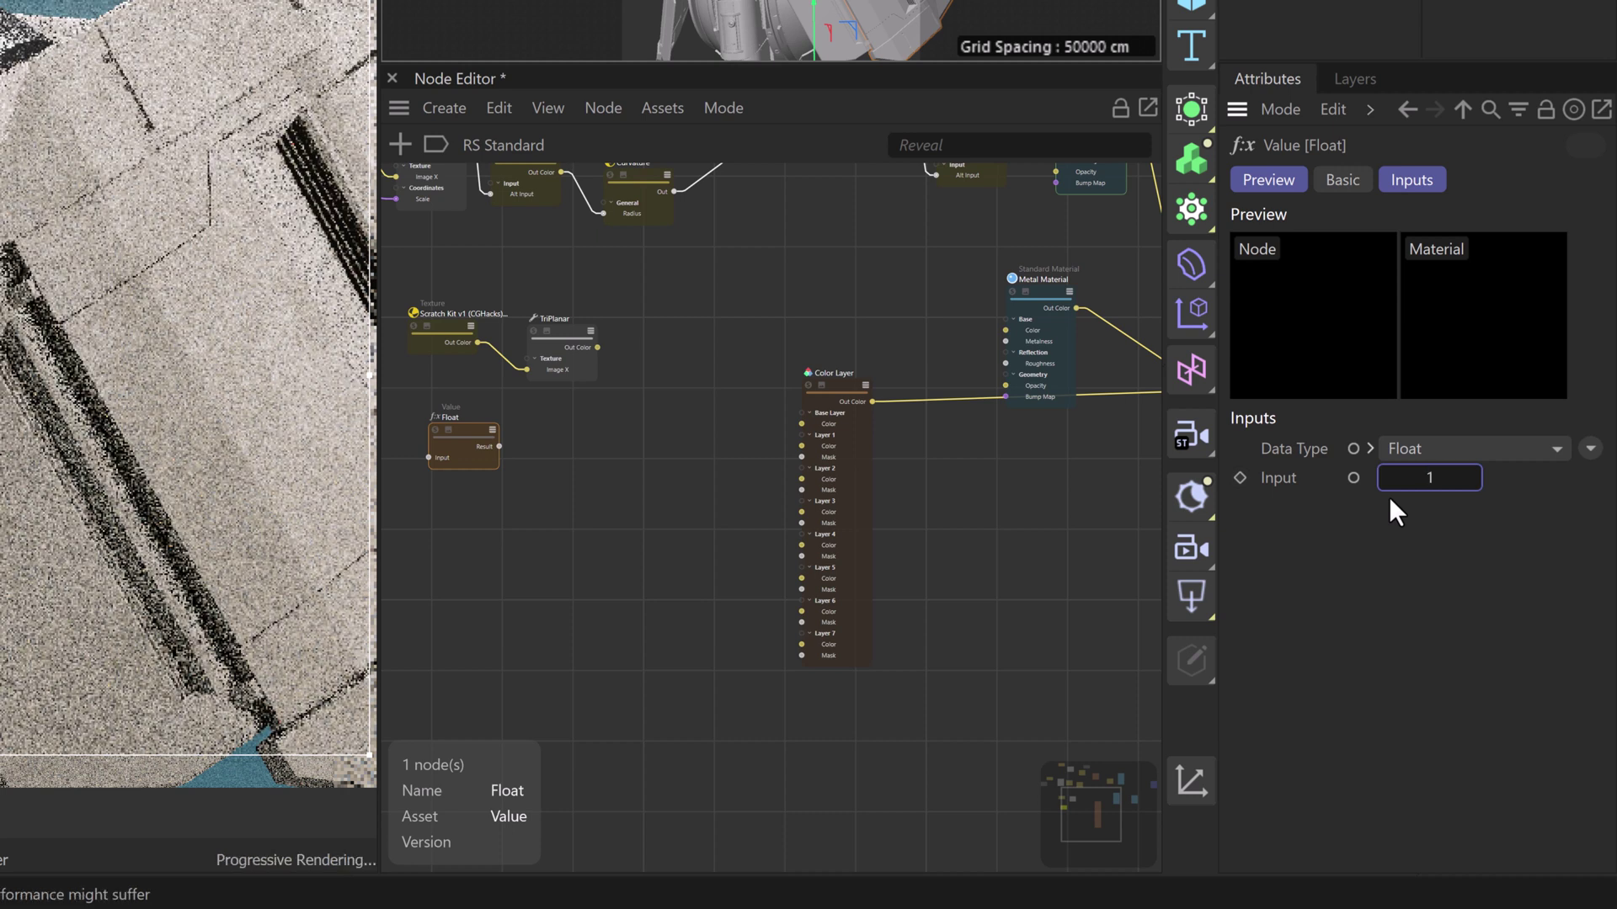
drag(499, 447, 561, 337)
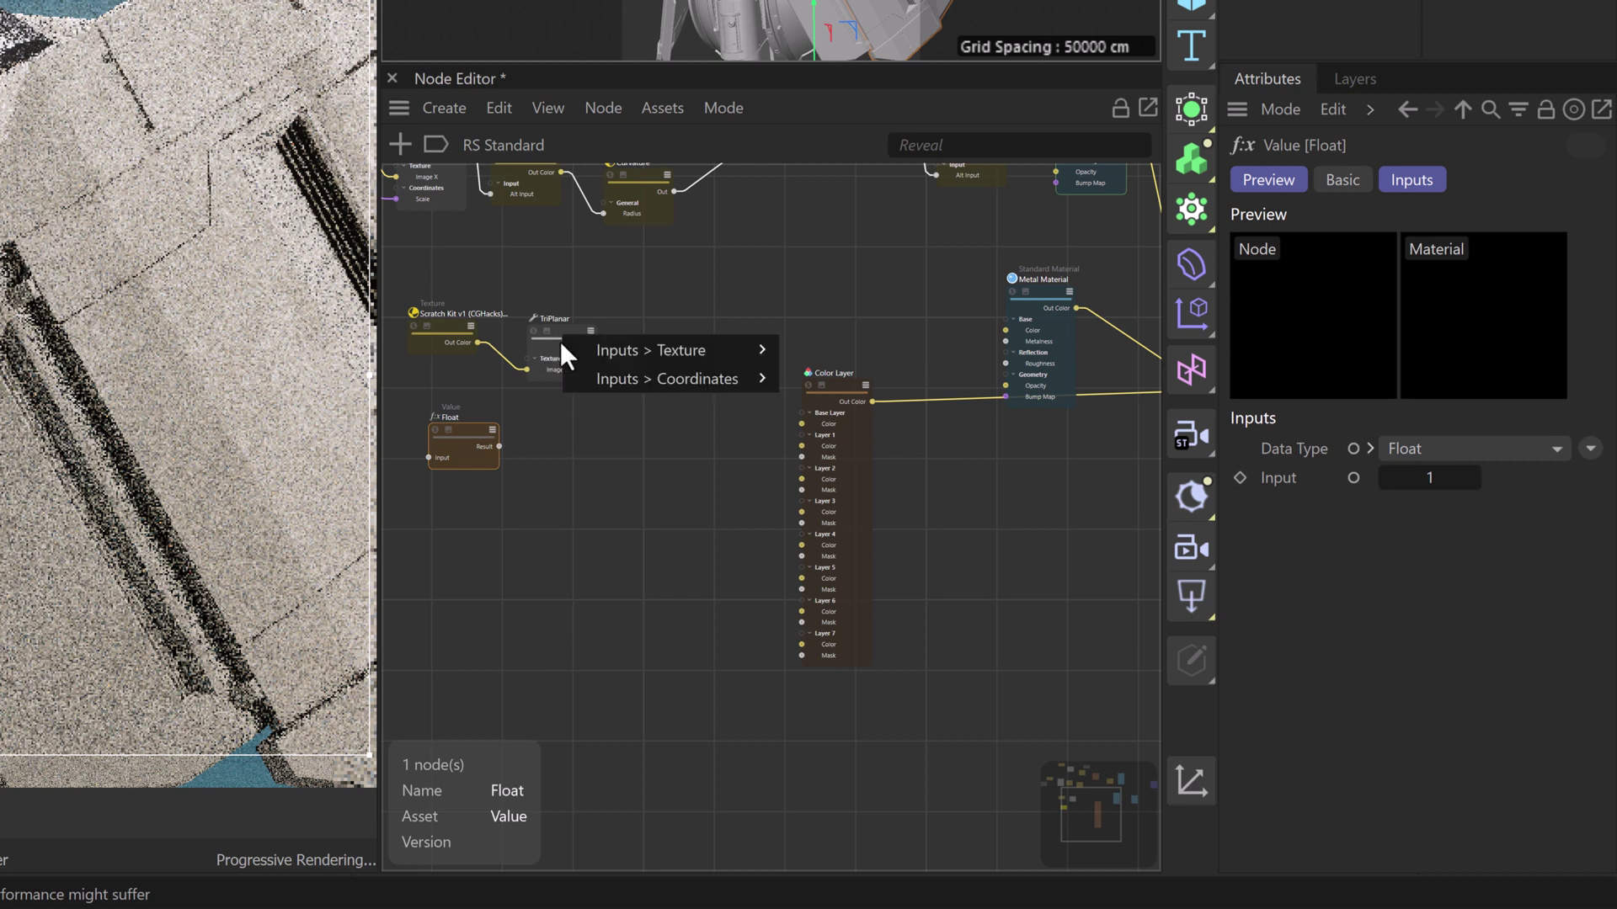
mouse_move(750, 381)
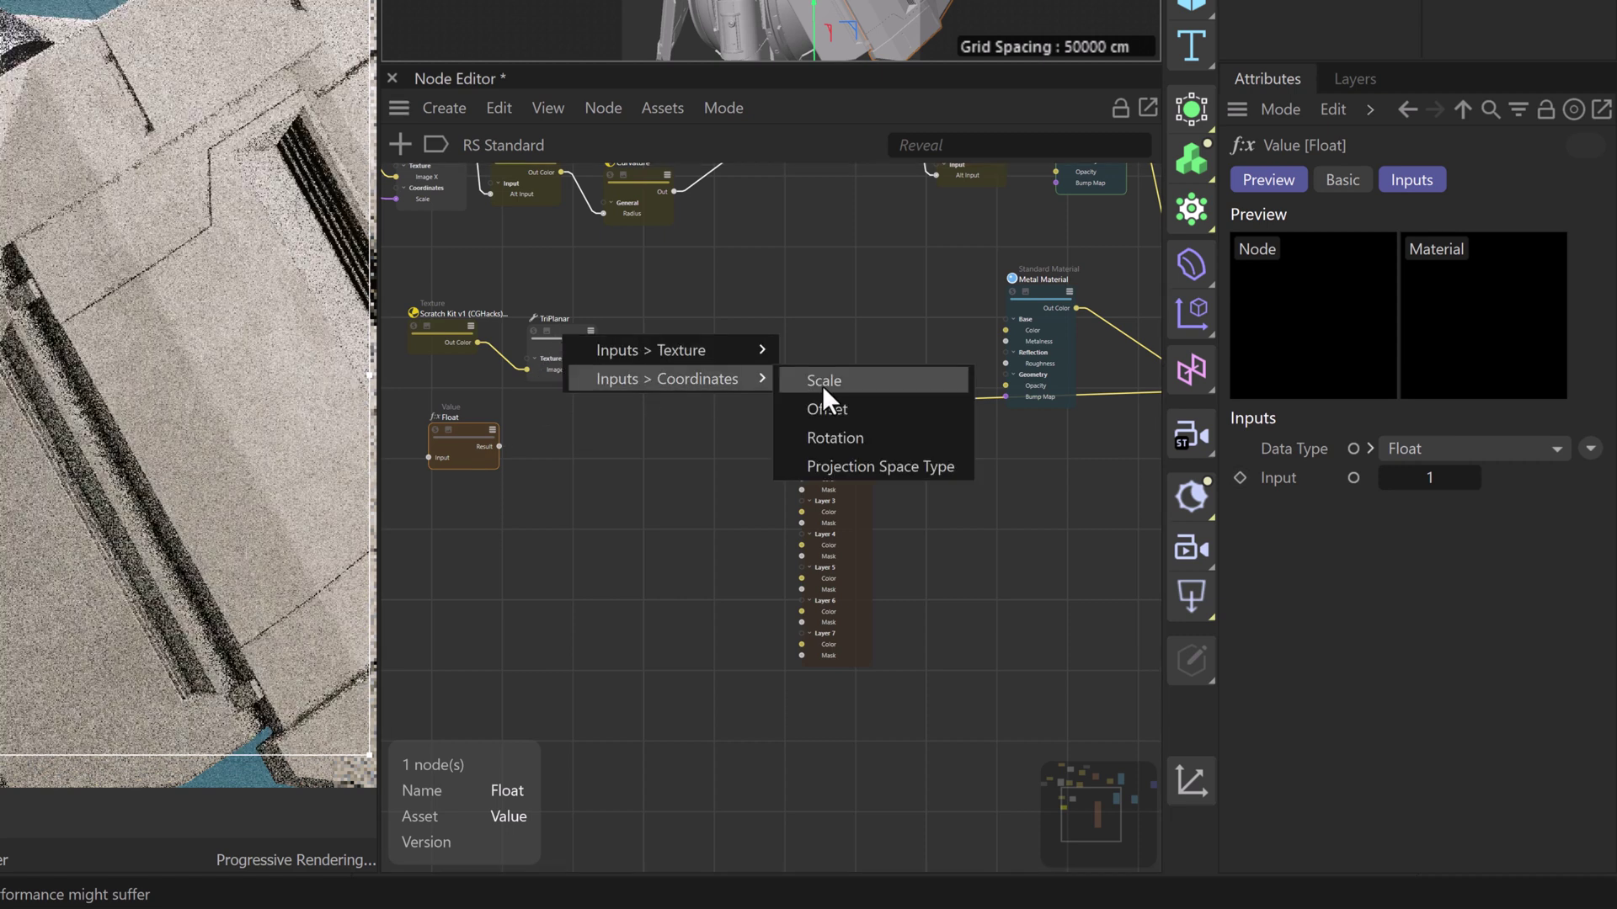
click(822, 380)
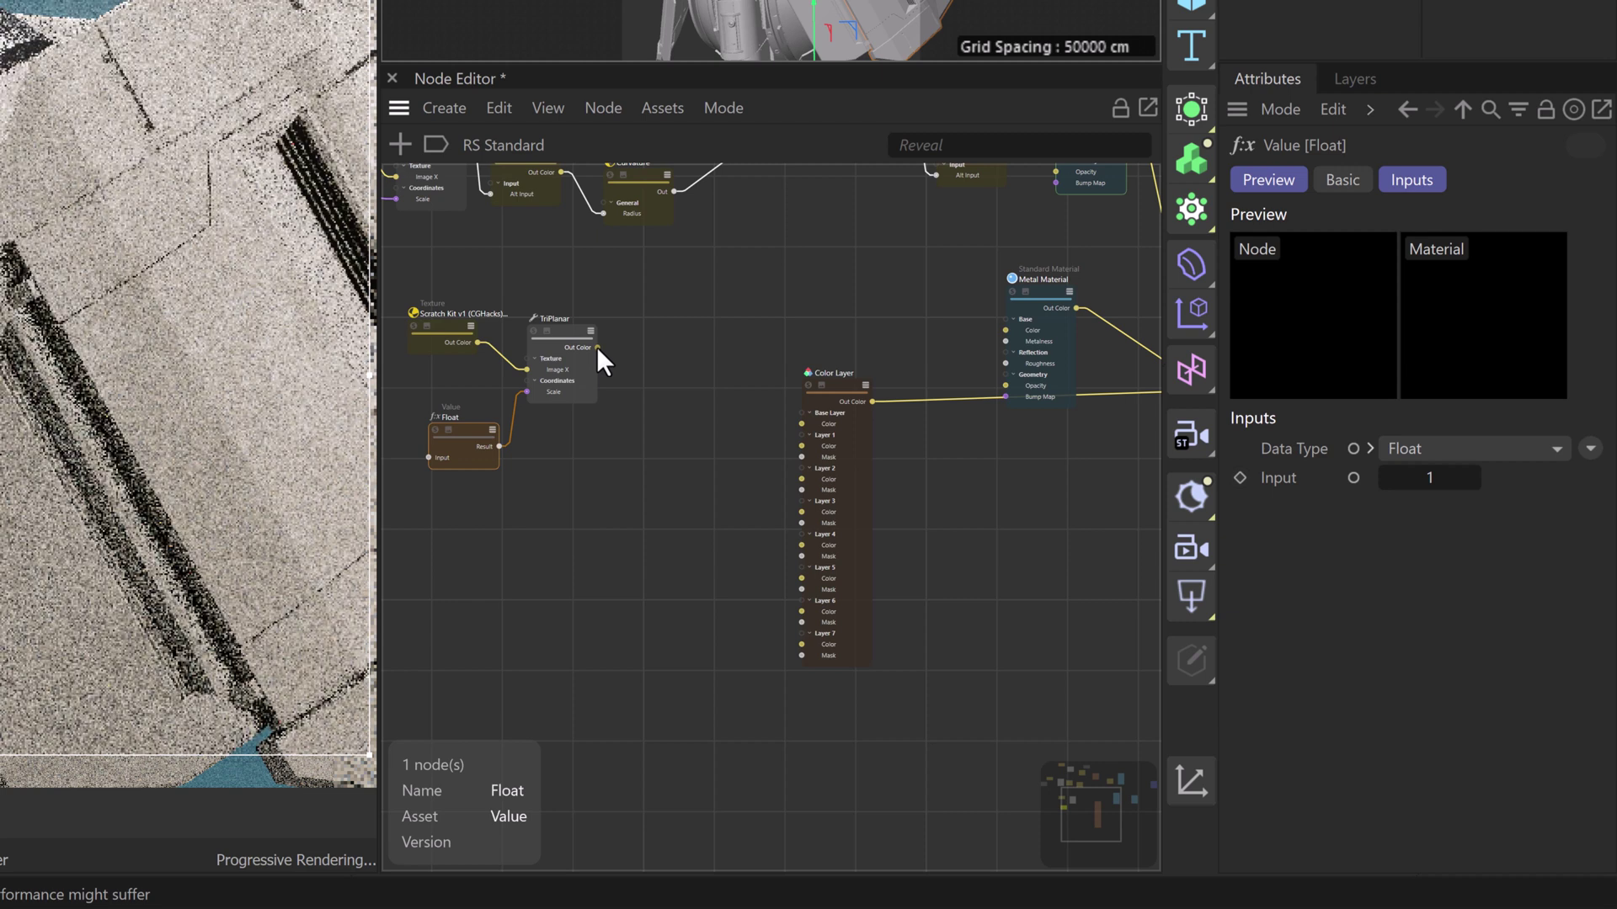
Connect TriPlanar's output to the Color Layer's Base Layer Color and solo the Color Layer node in the render
drag(699, 387, 805, 422)
drag(805, 422, 802, 424)
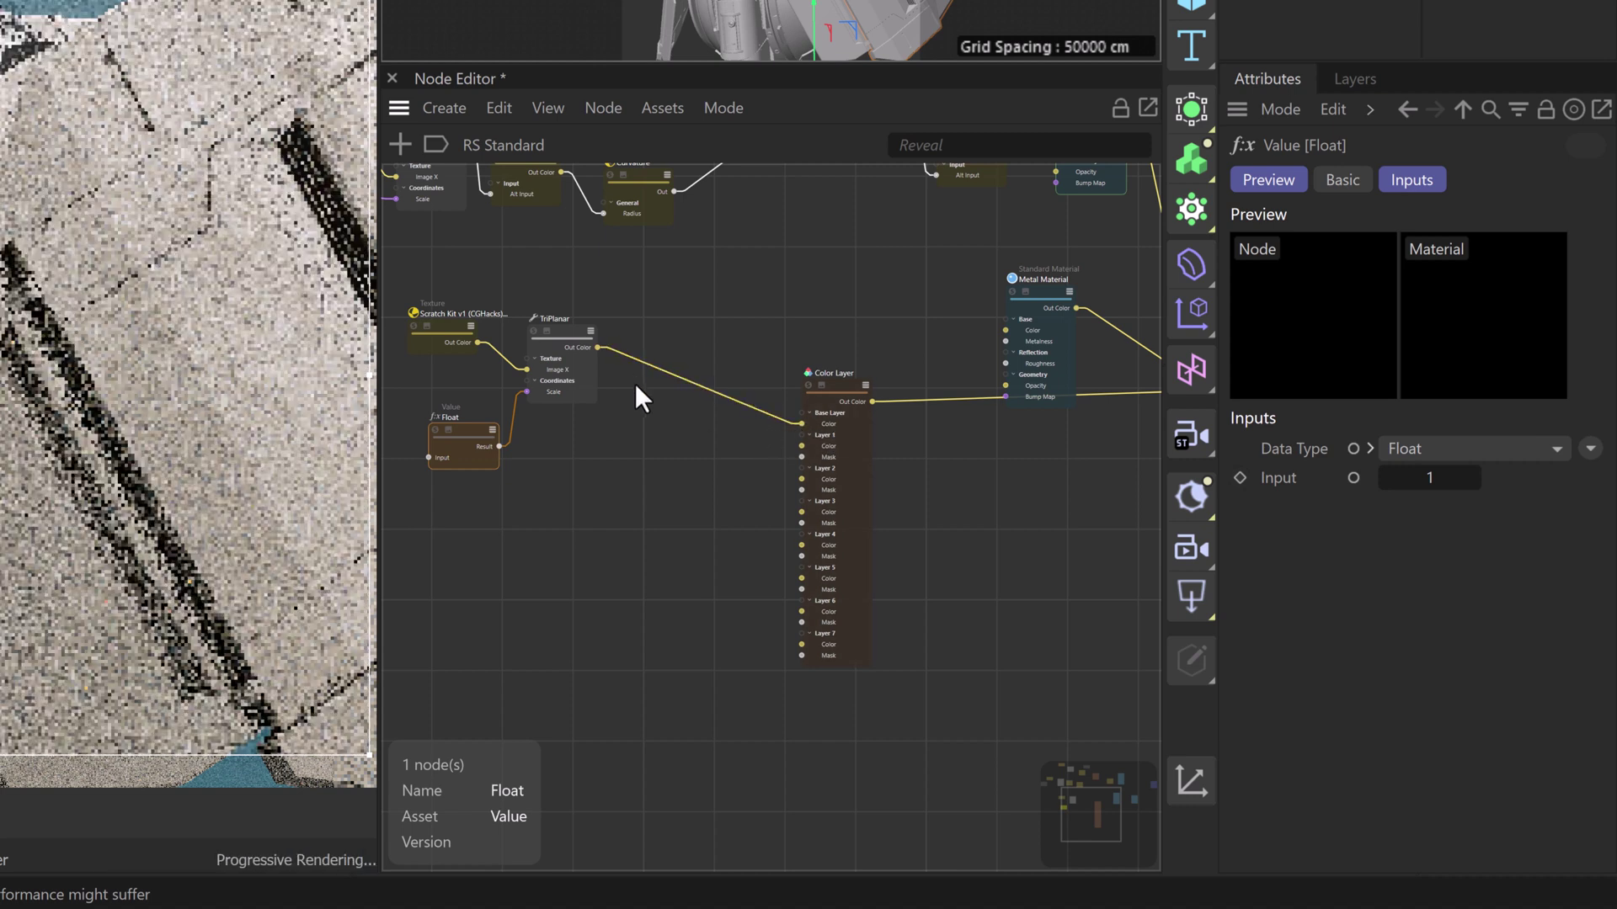
click(807, 385)
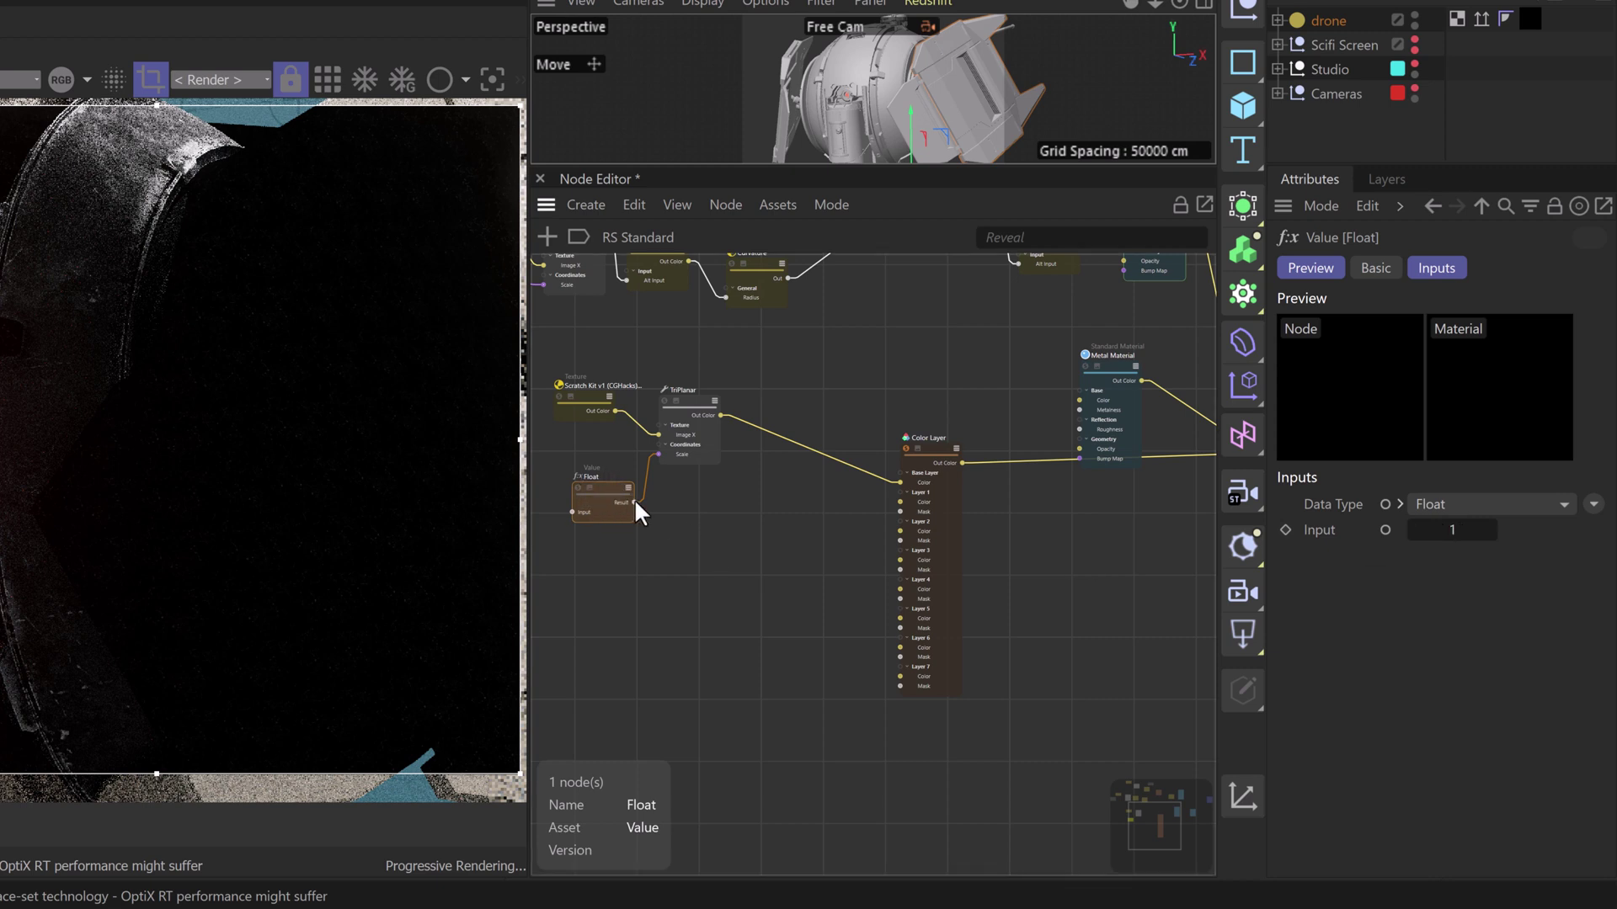
Set the Float node's input to 0.1 and the scratch texture's color space to Raw
click(1459, 531)
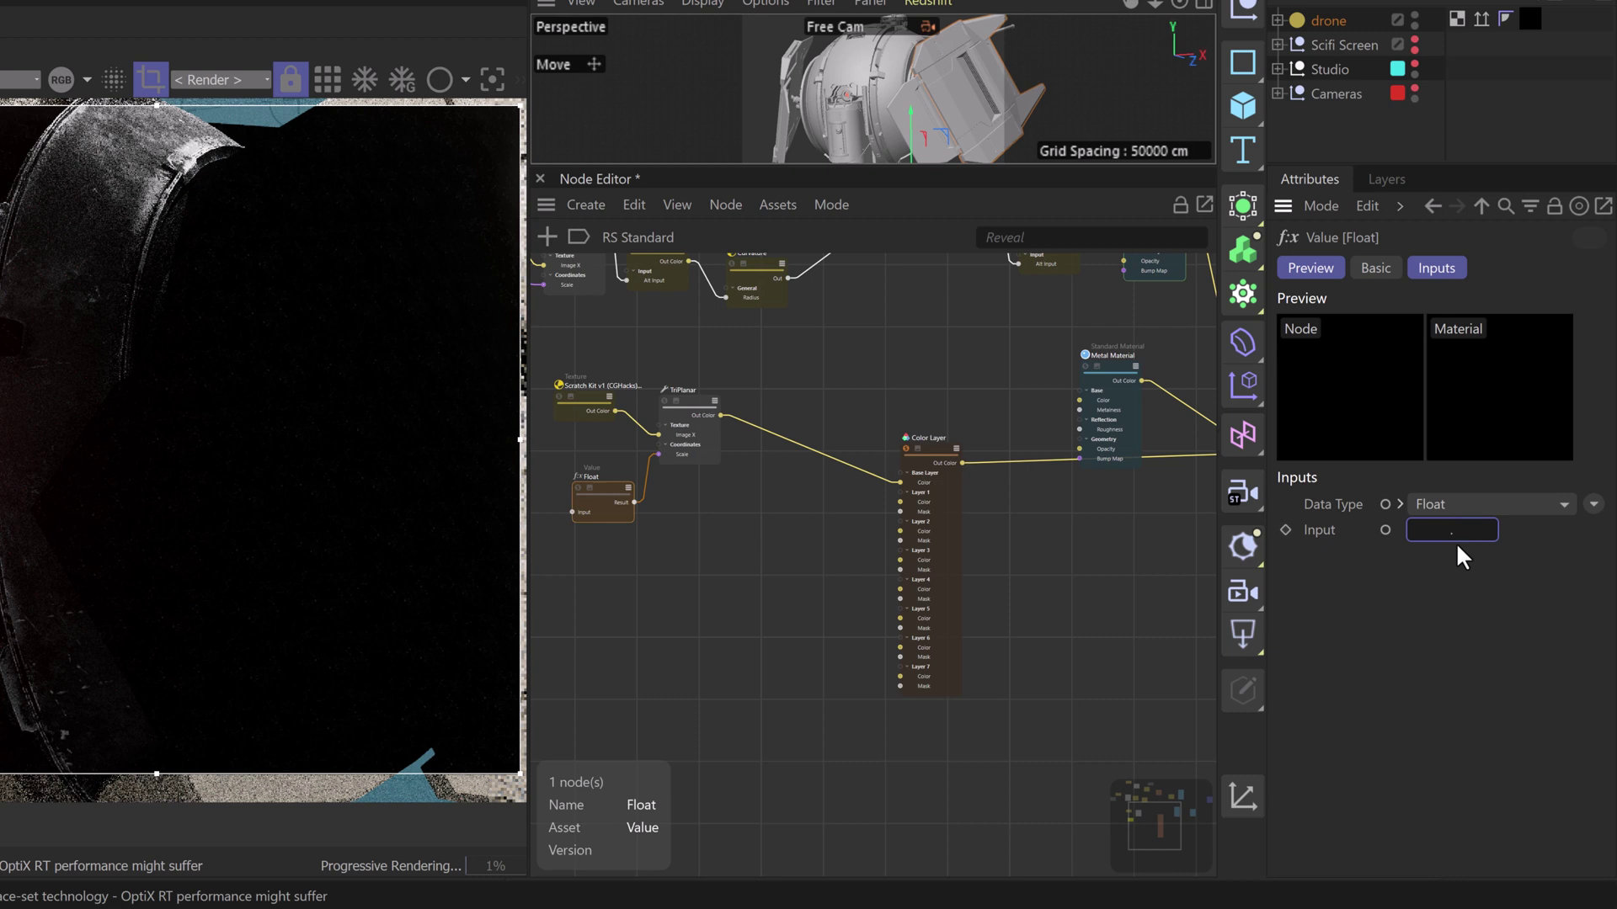
key(Return)
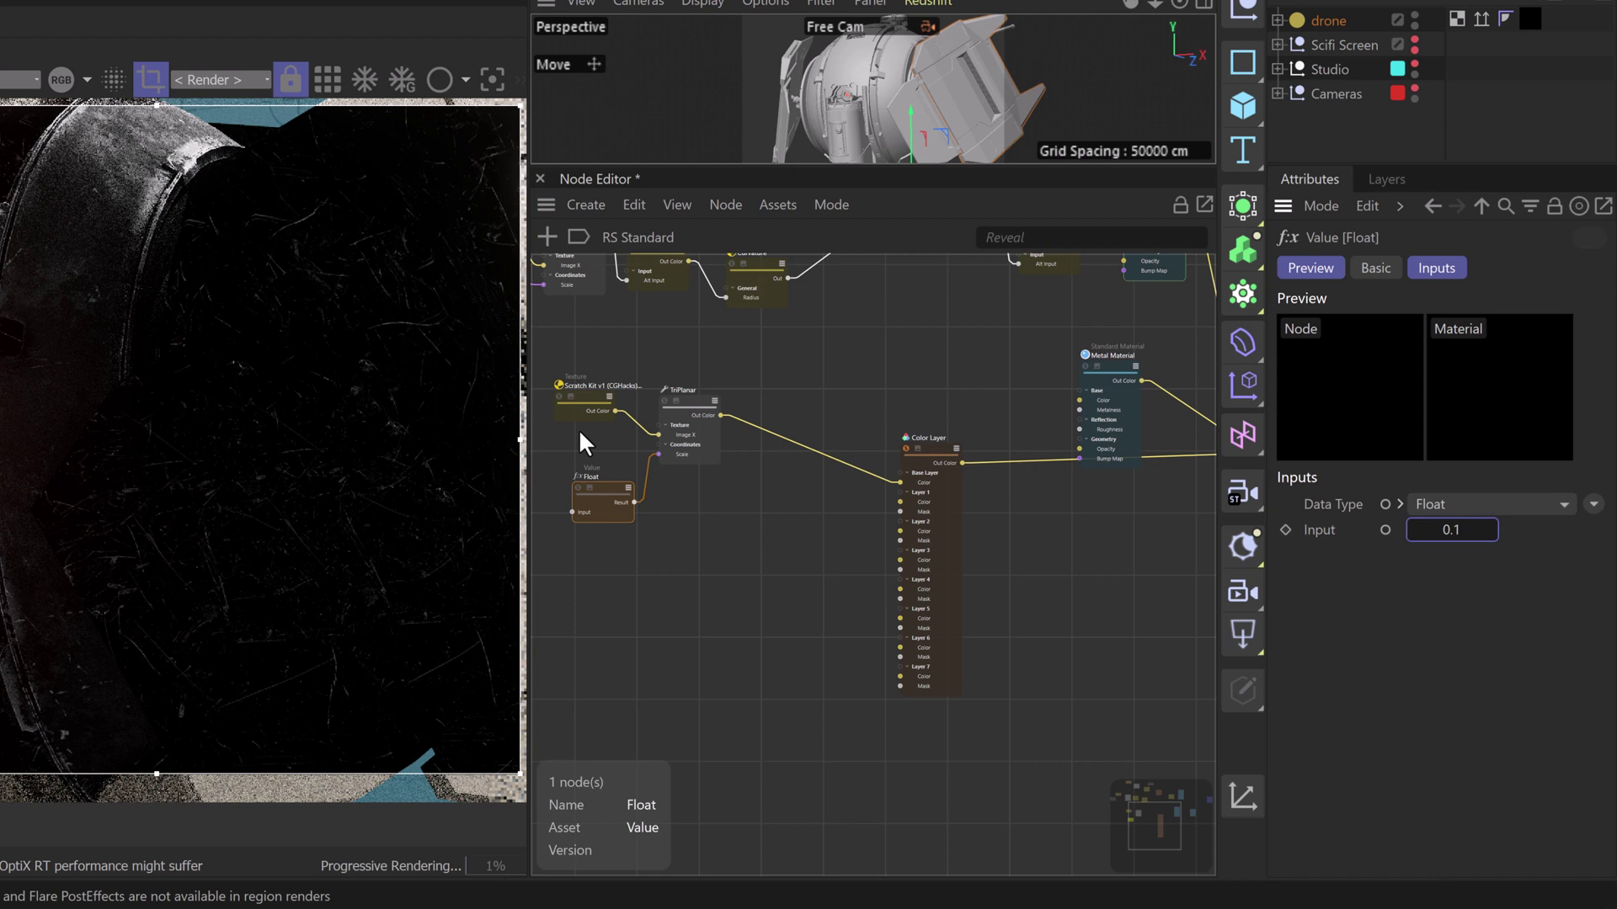
click(581, 390)
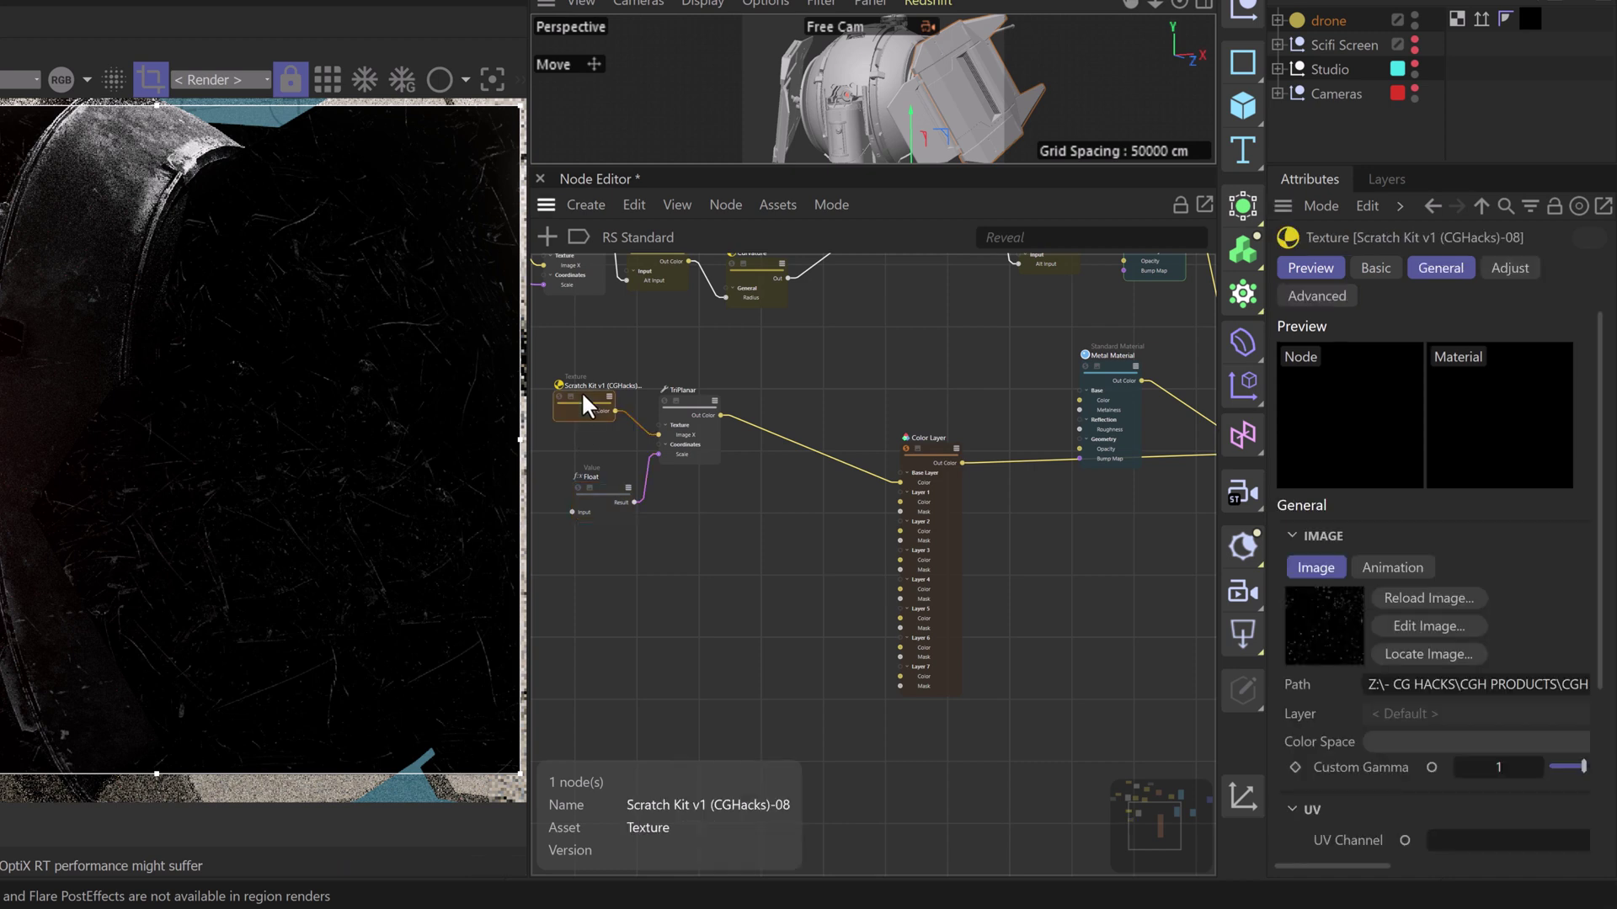
click(1425, 741)
mouse_move(1422, 859)
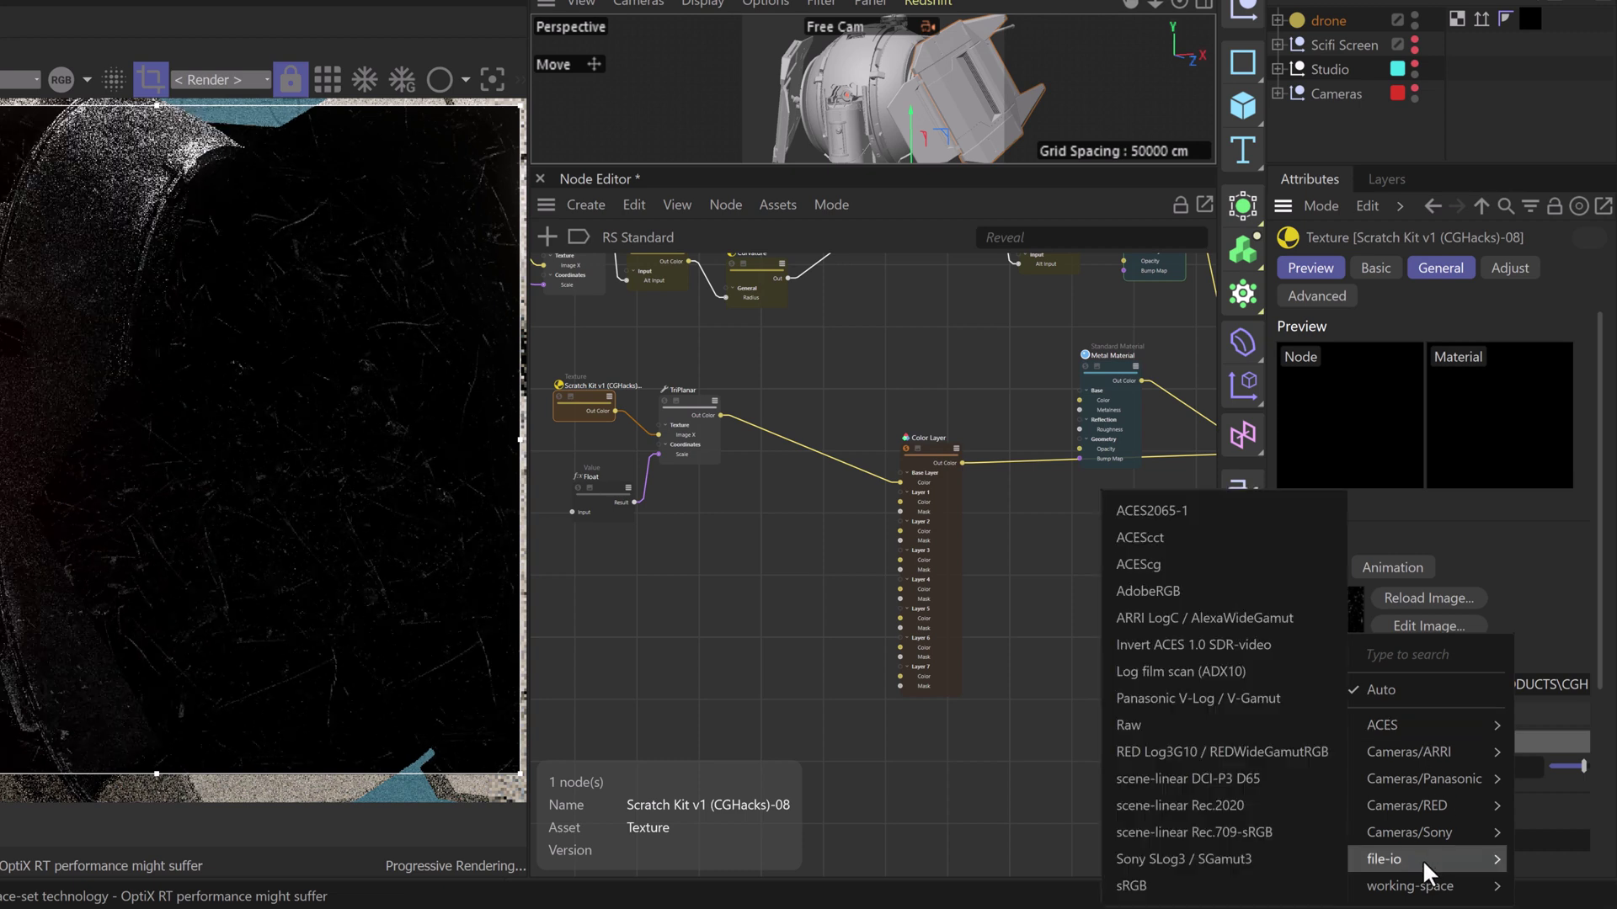
click(1183, 724)
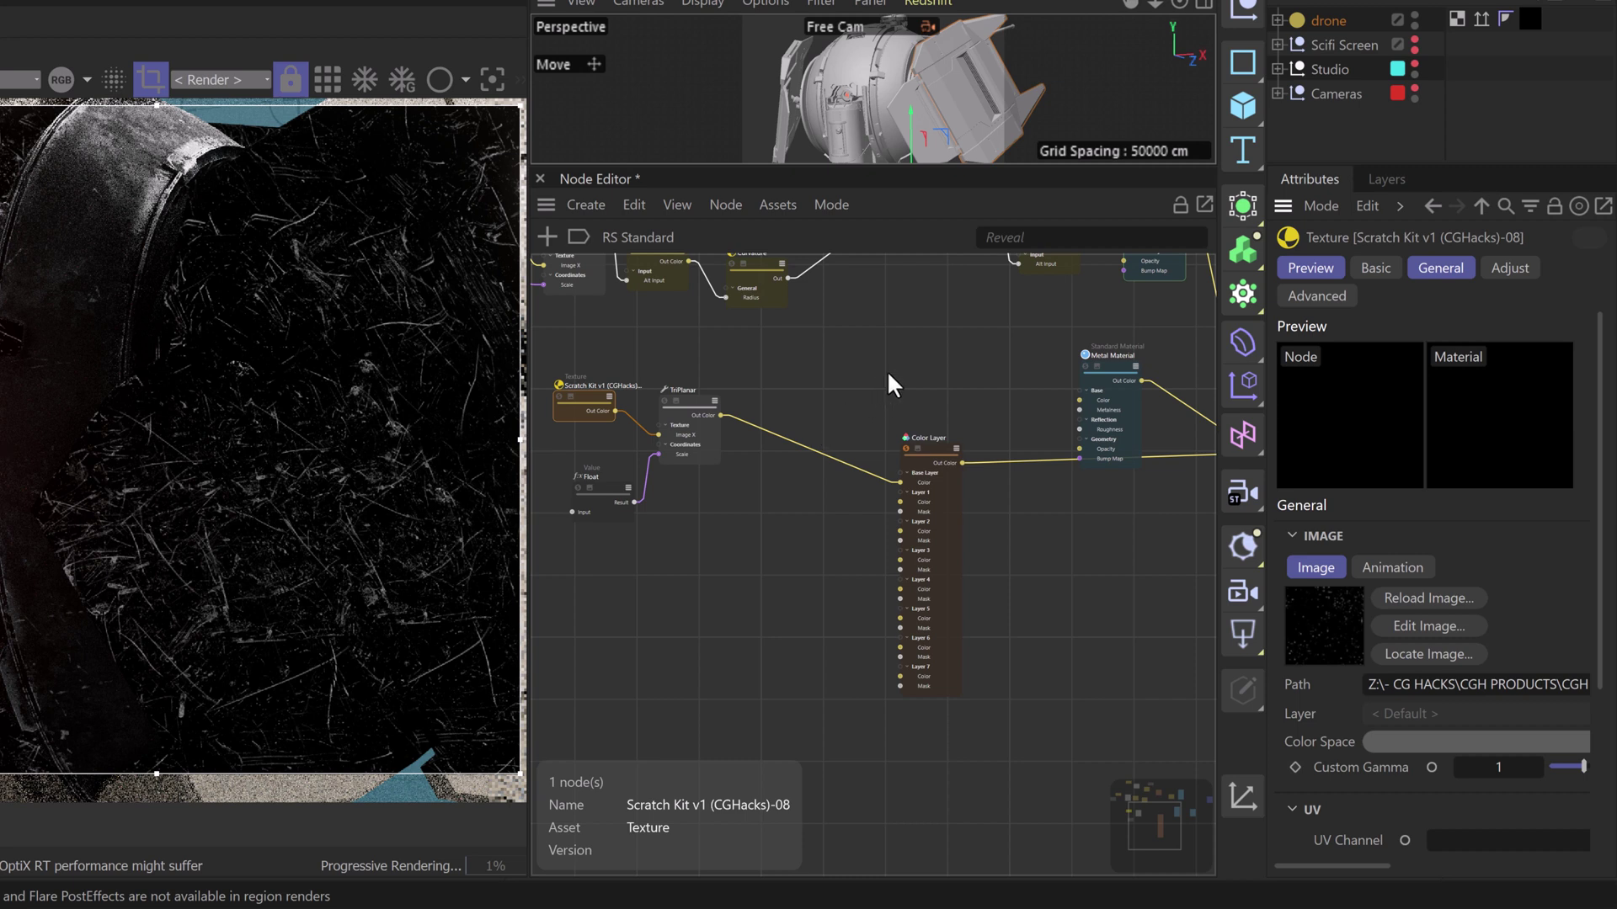
Insert a Ramp node into the connection between TriPlanar and the Color Layer
key(shift+F8)
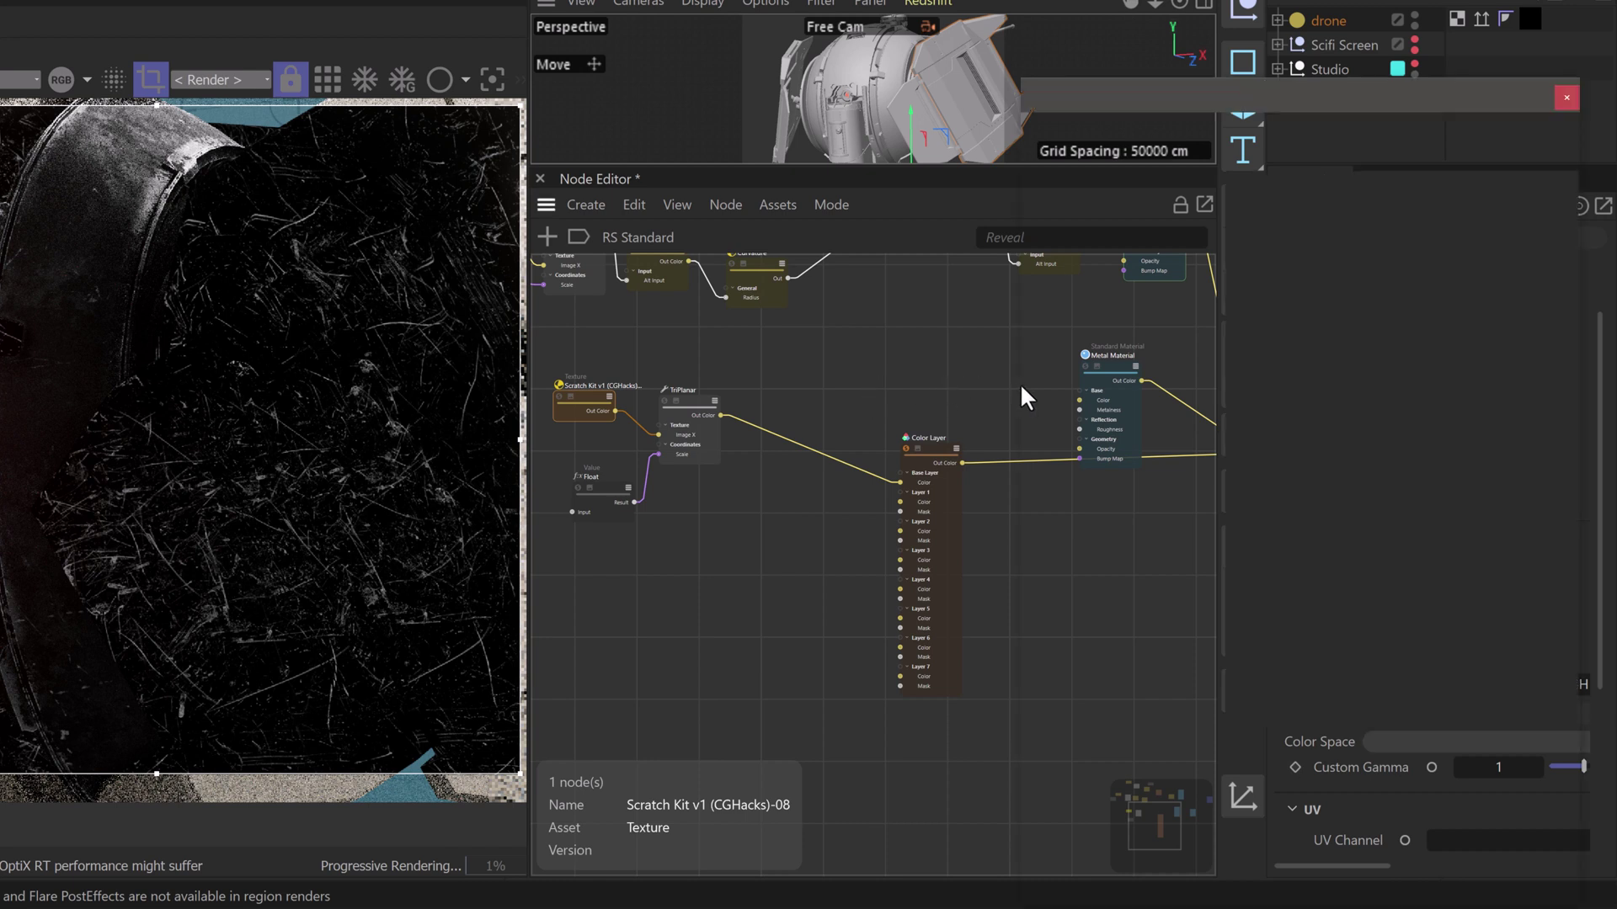
text(ramp)
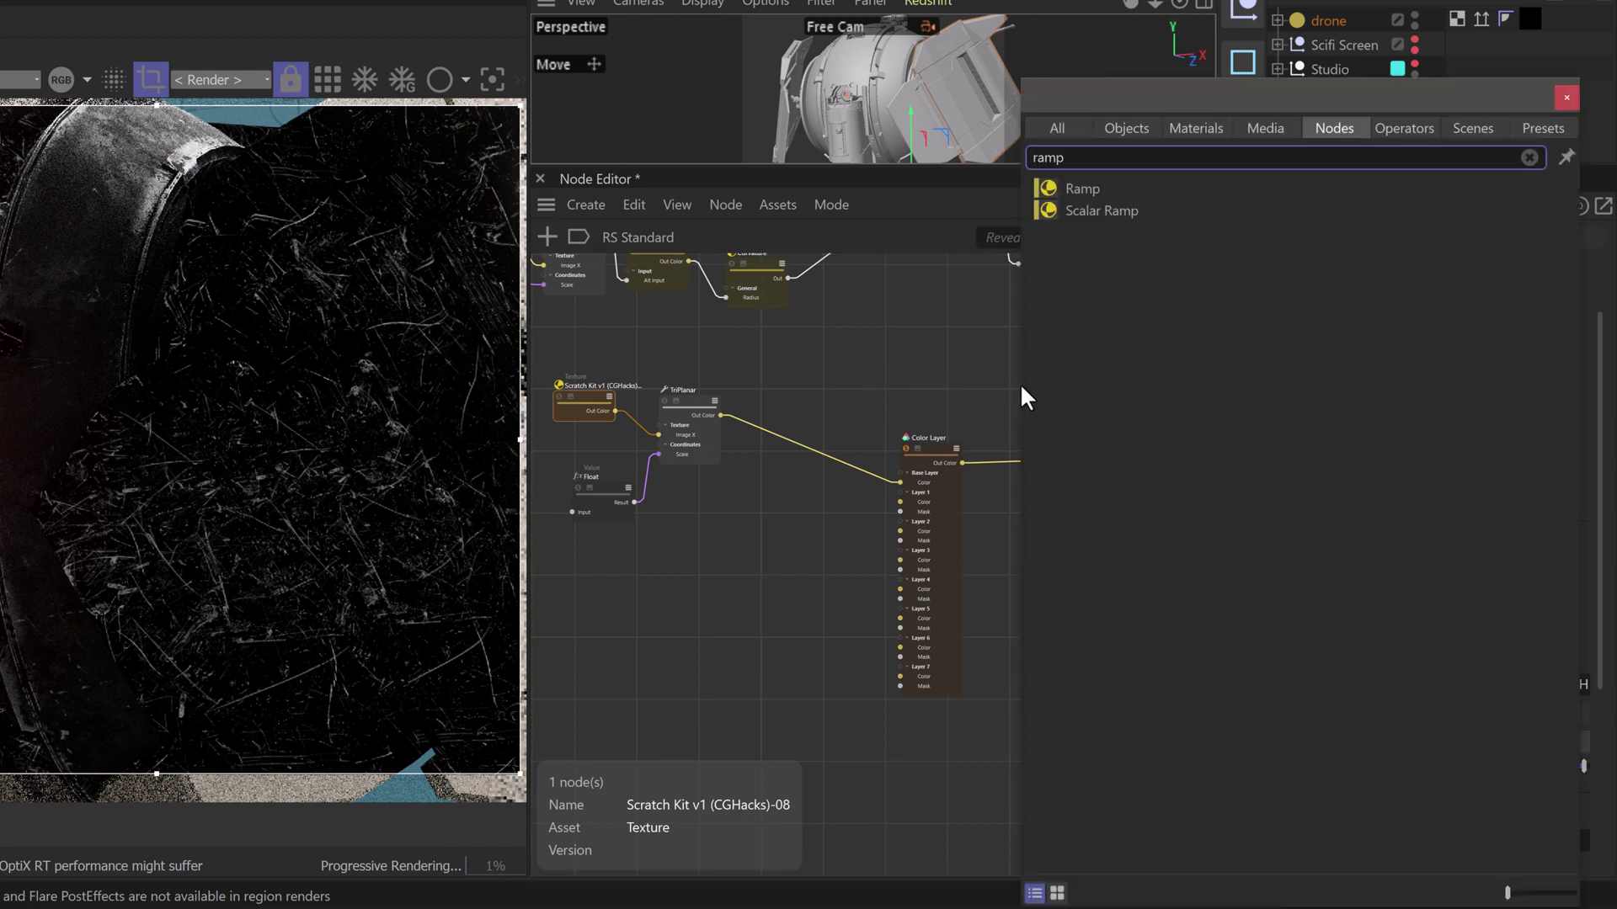
drag(1079, 185, 798, 439)
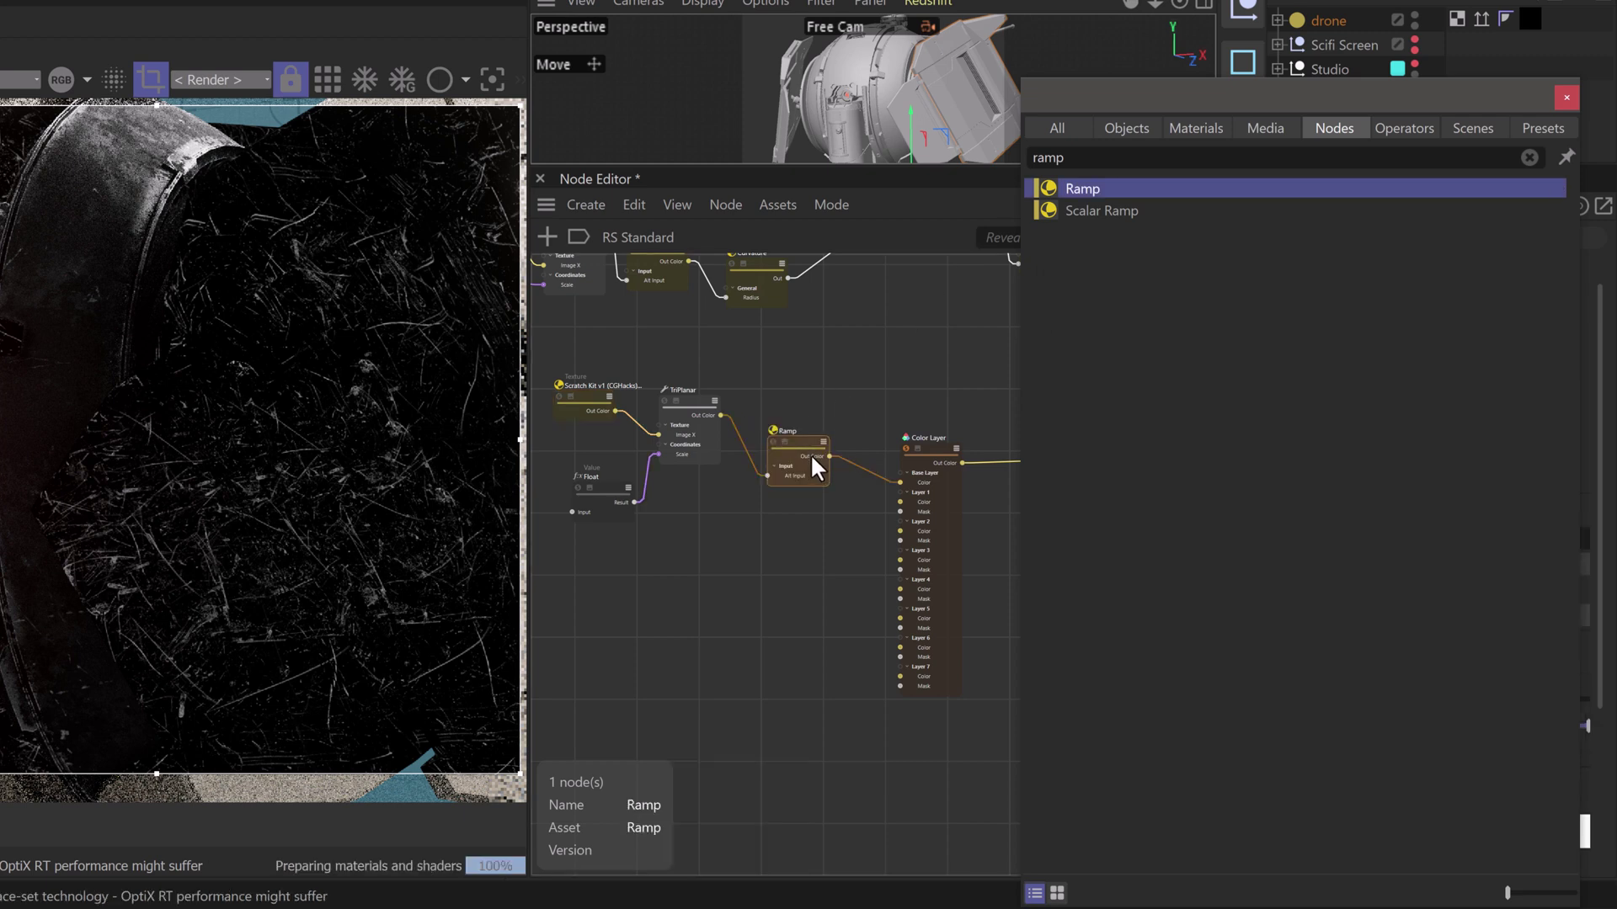
click(808, 438)
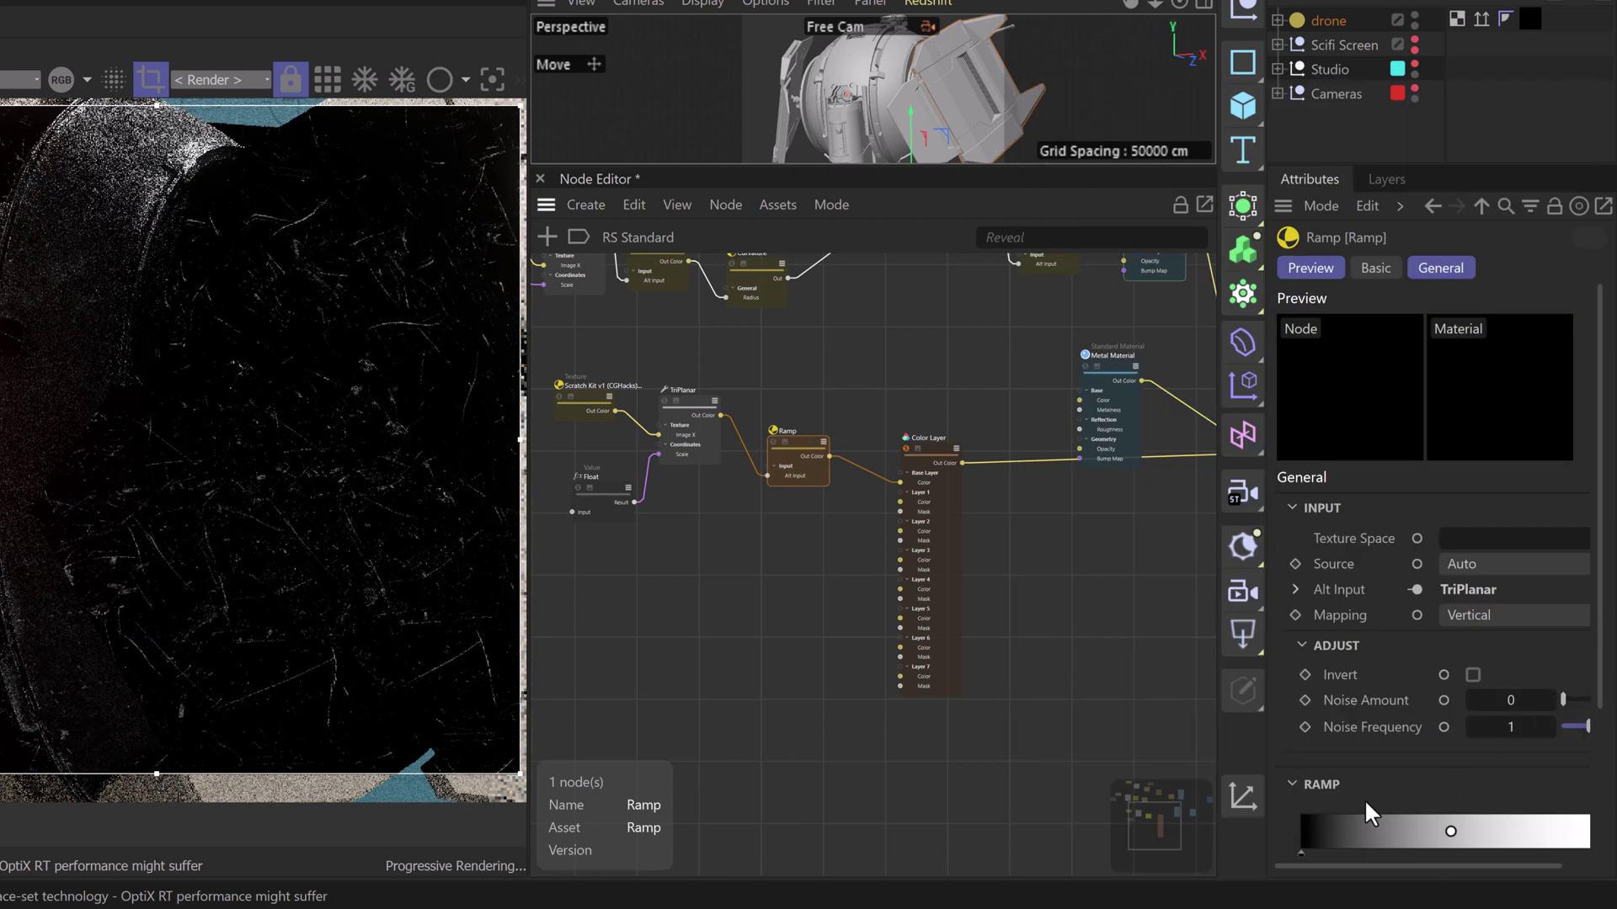
Move the Ramp's white knot to about 68 % and turn off the Color Layer node's solo preview
drag(1265, 675, 1164, 699)
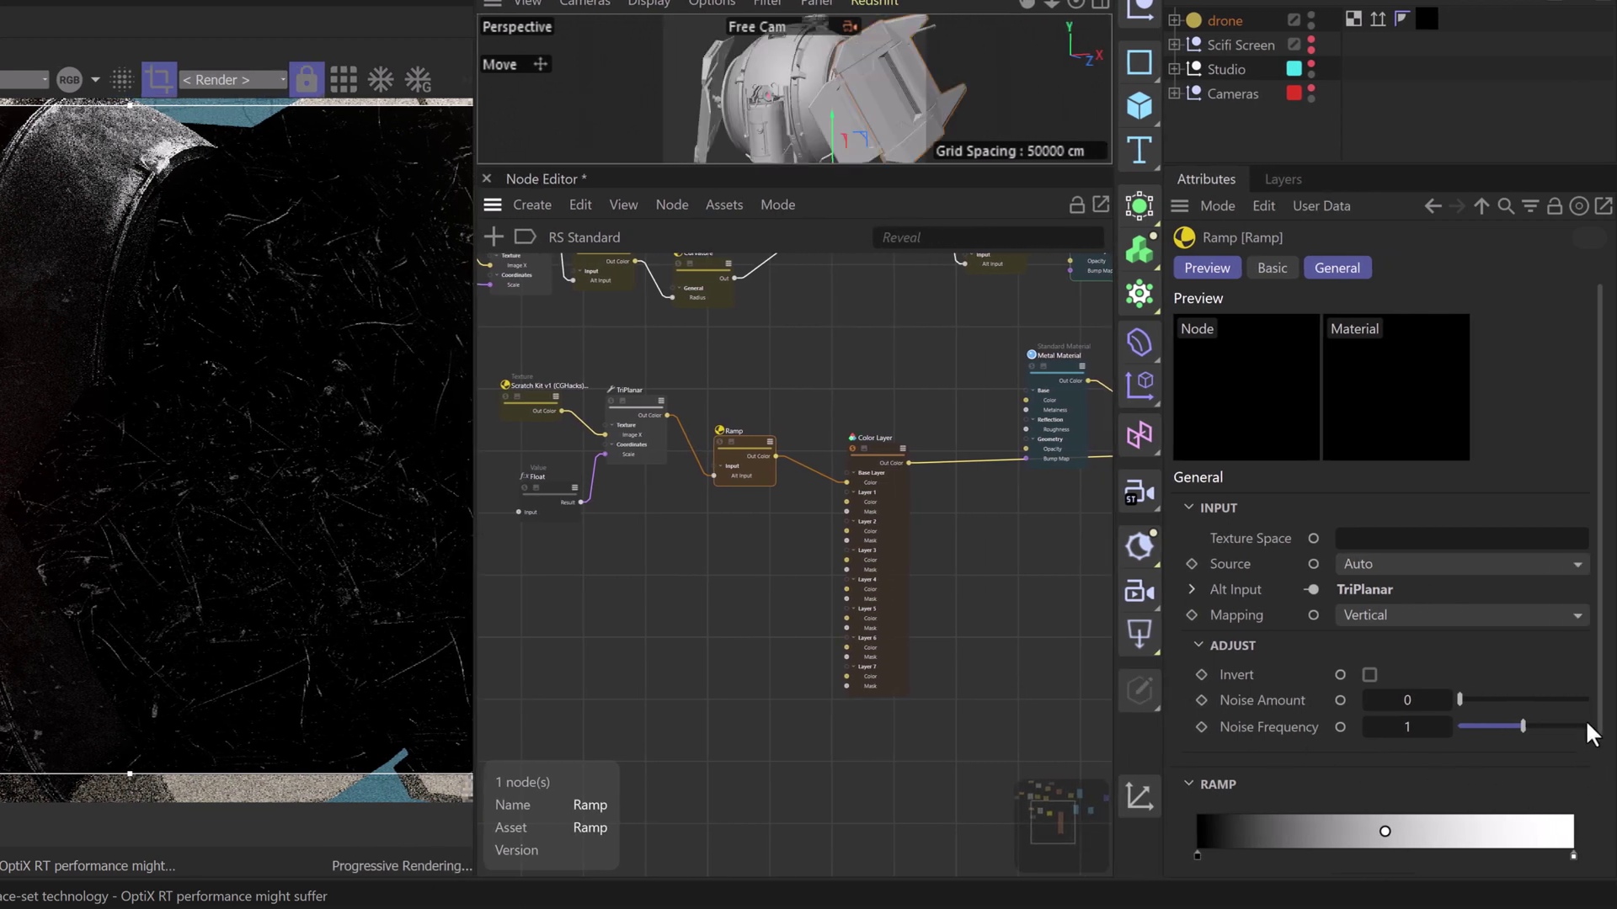
scroll(1571, 805, down, 2)
drag(1574, 736, 1453, 736)
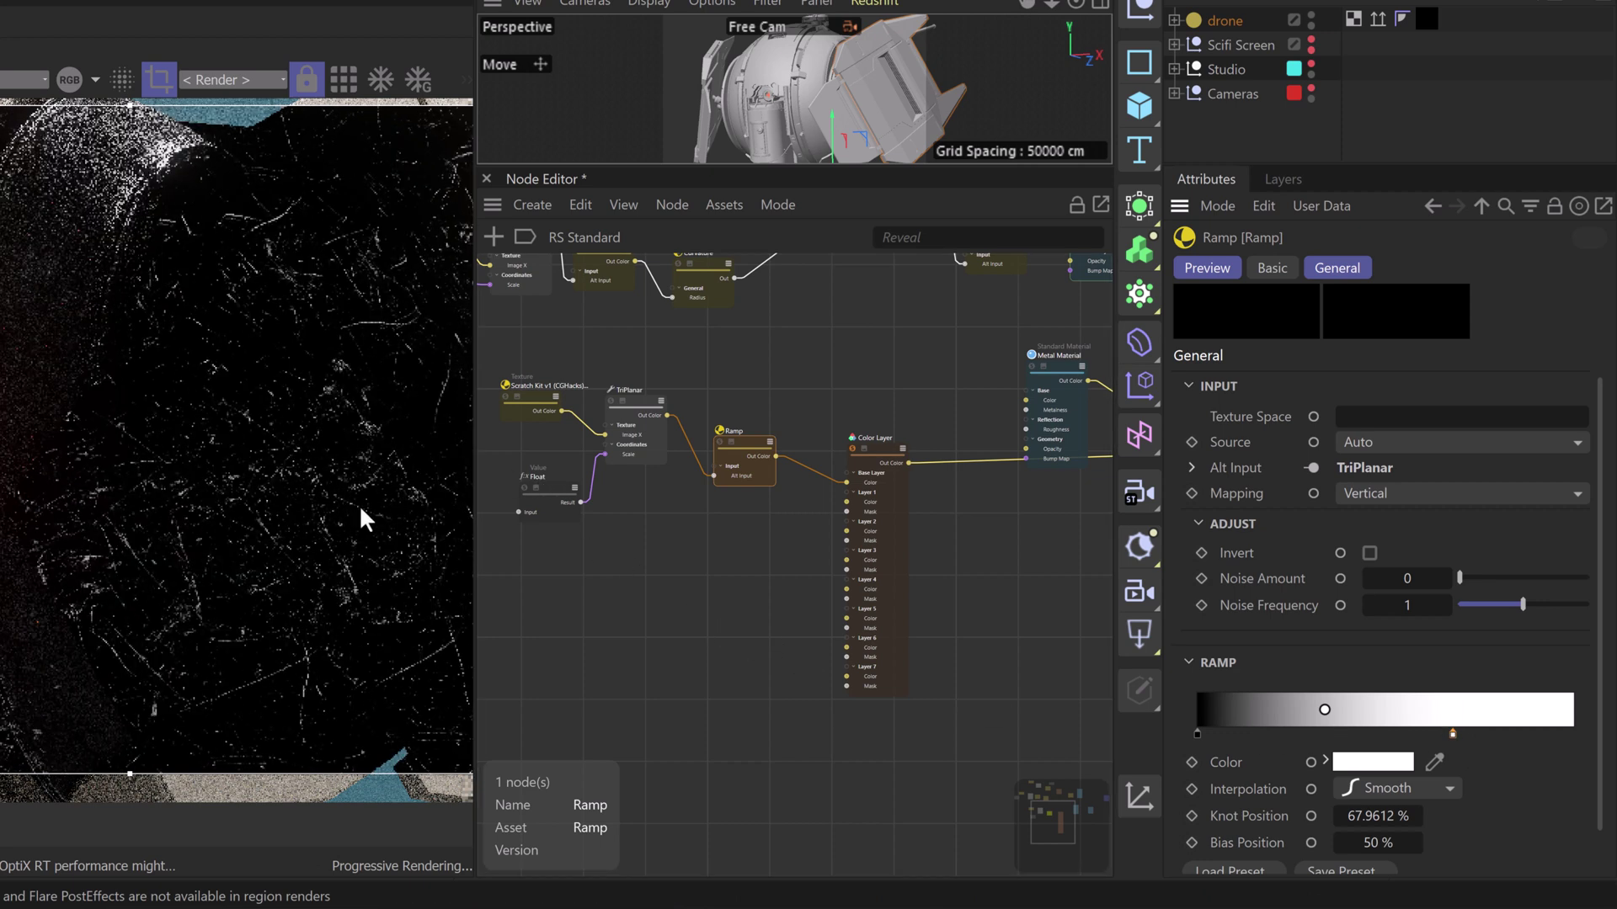
click(849, 445)
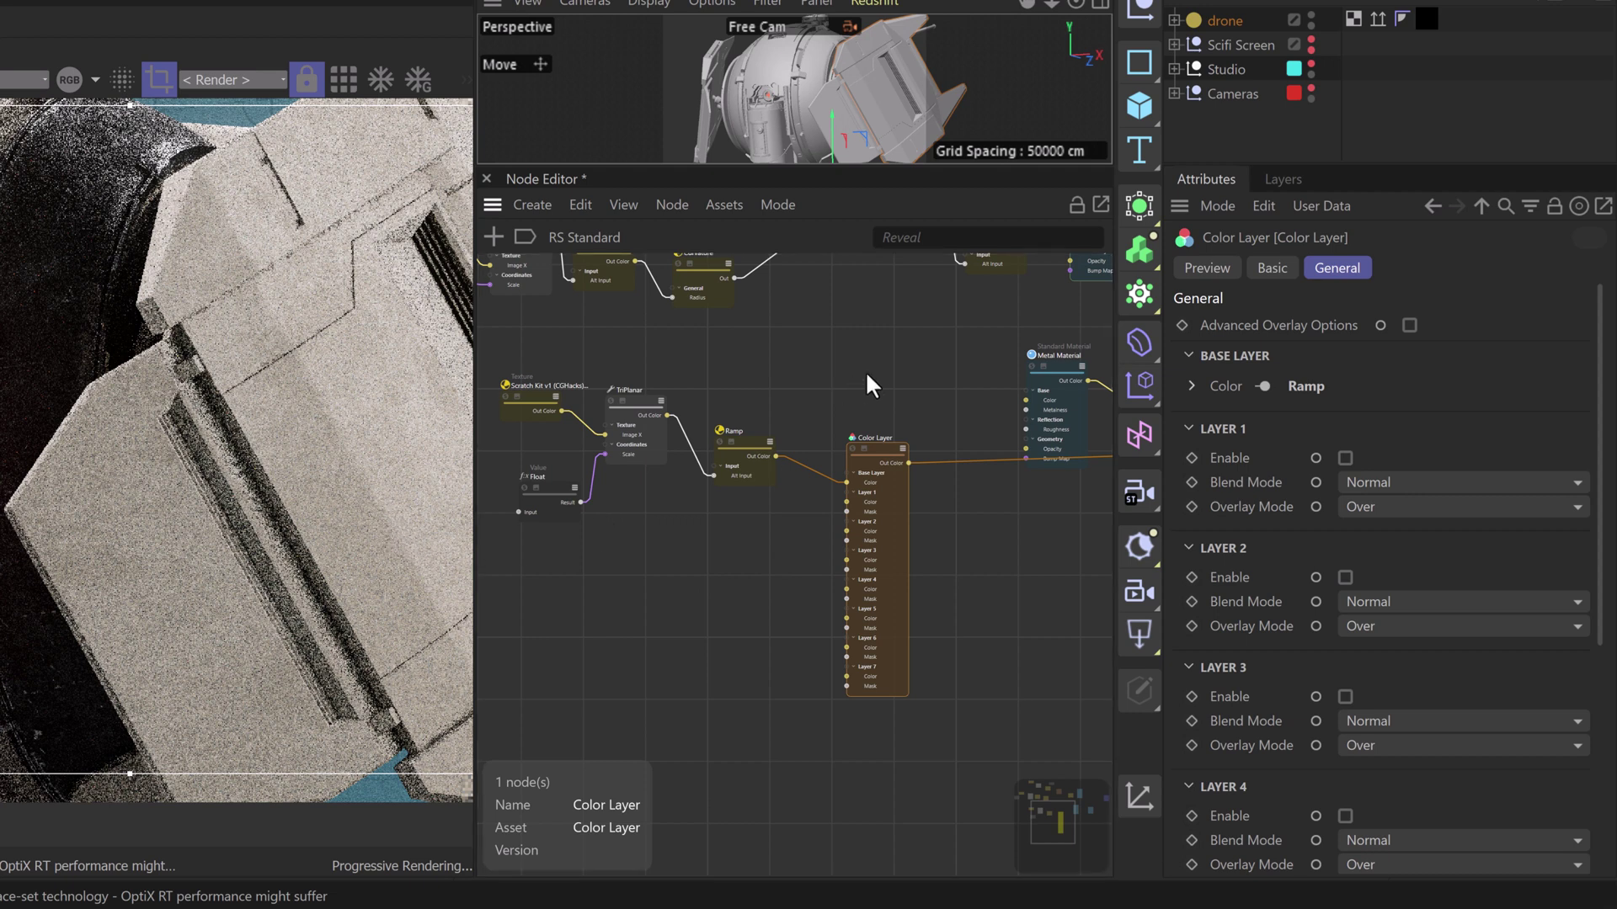
Move Metal Material clear of the blend connection and set its base color to a dark grey of RGB 22, 21, 21
middle_drag(898, 368, 675, 371)
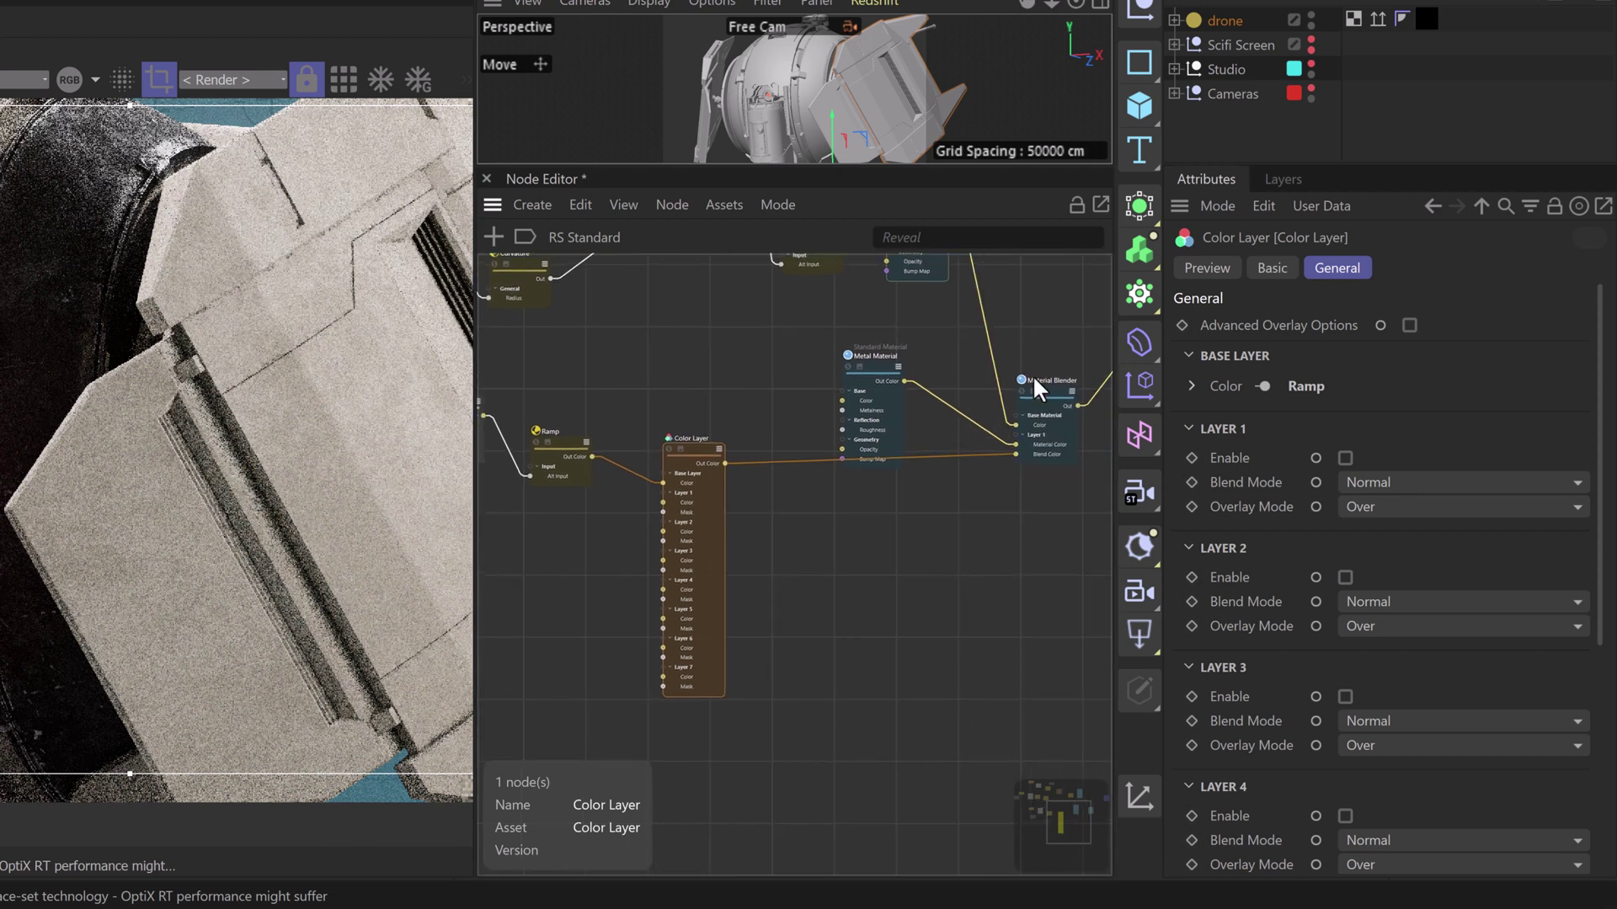
click(879, 367)
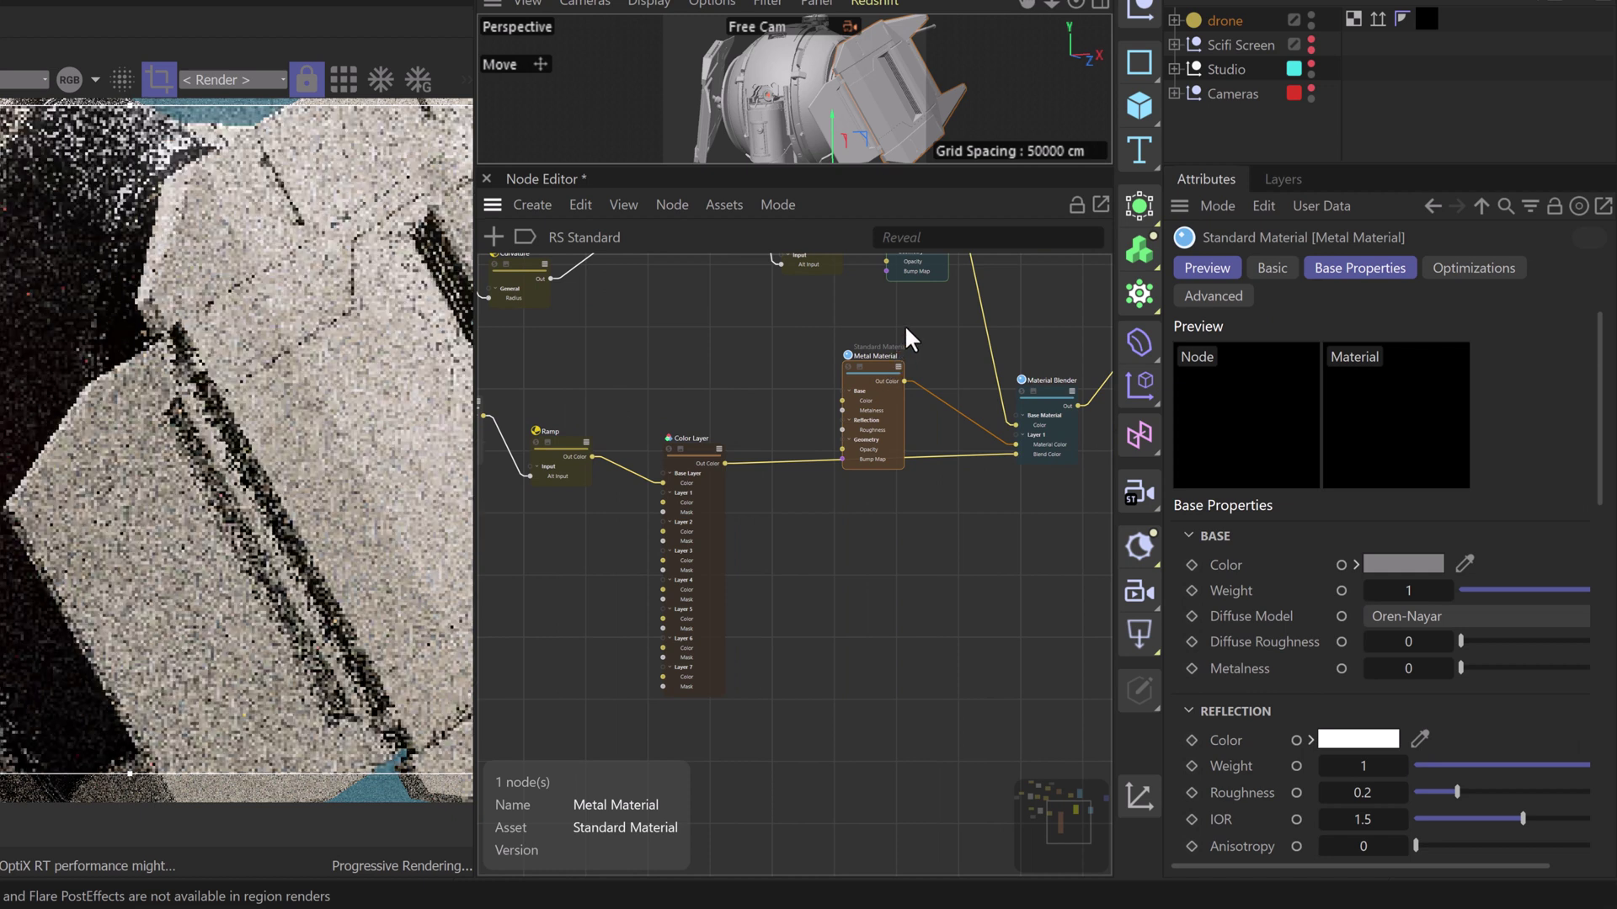
drag(906, 332, 905, 318)
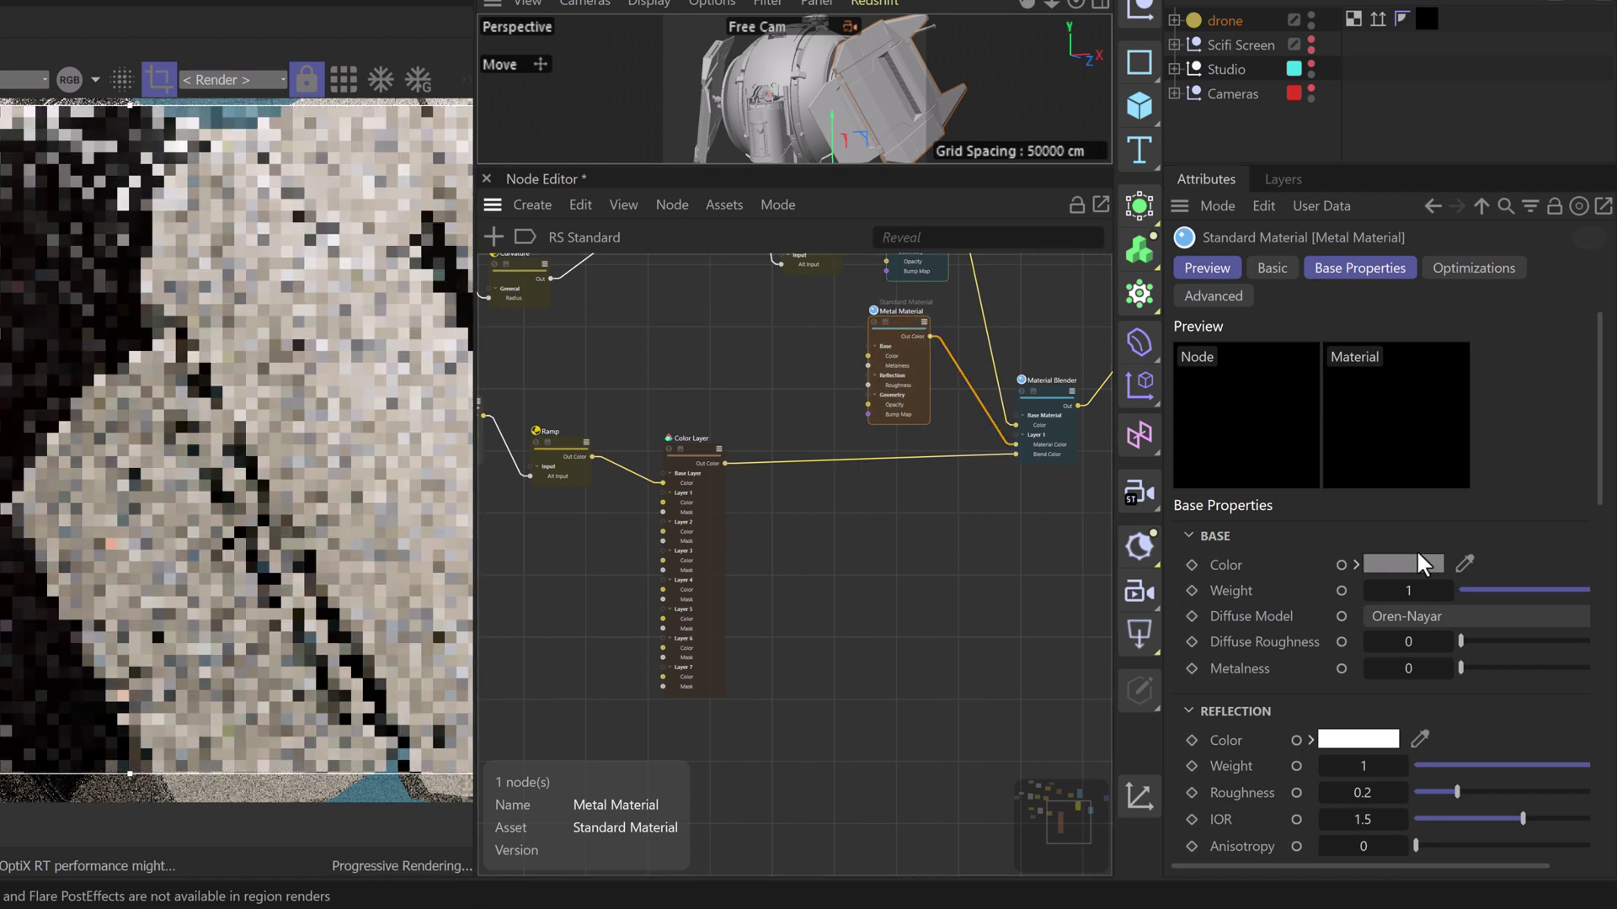
click(1381, 565)
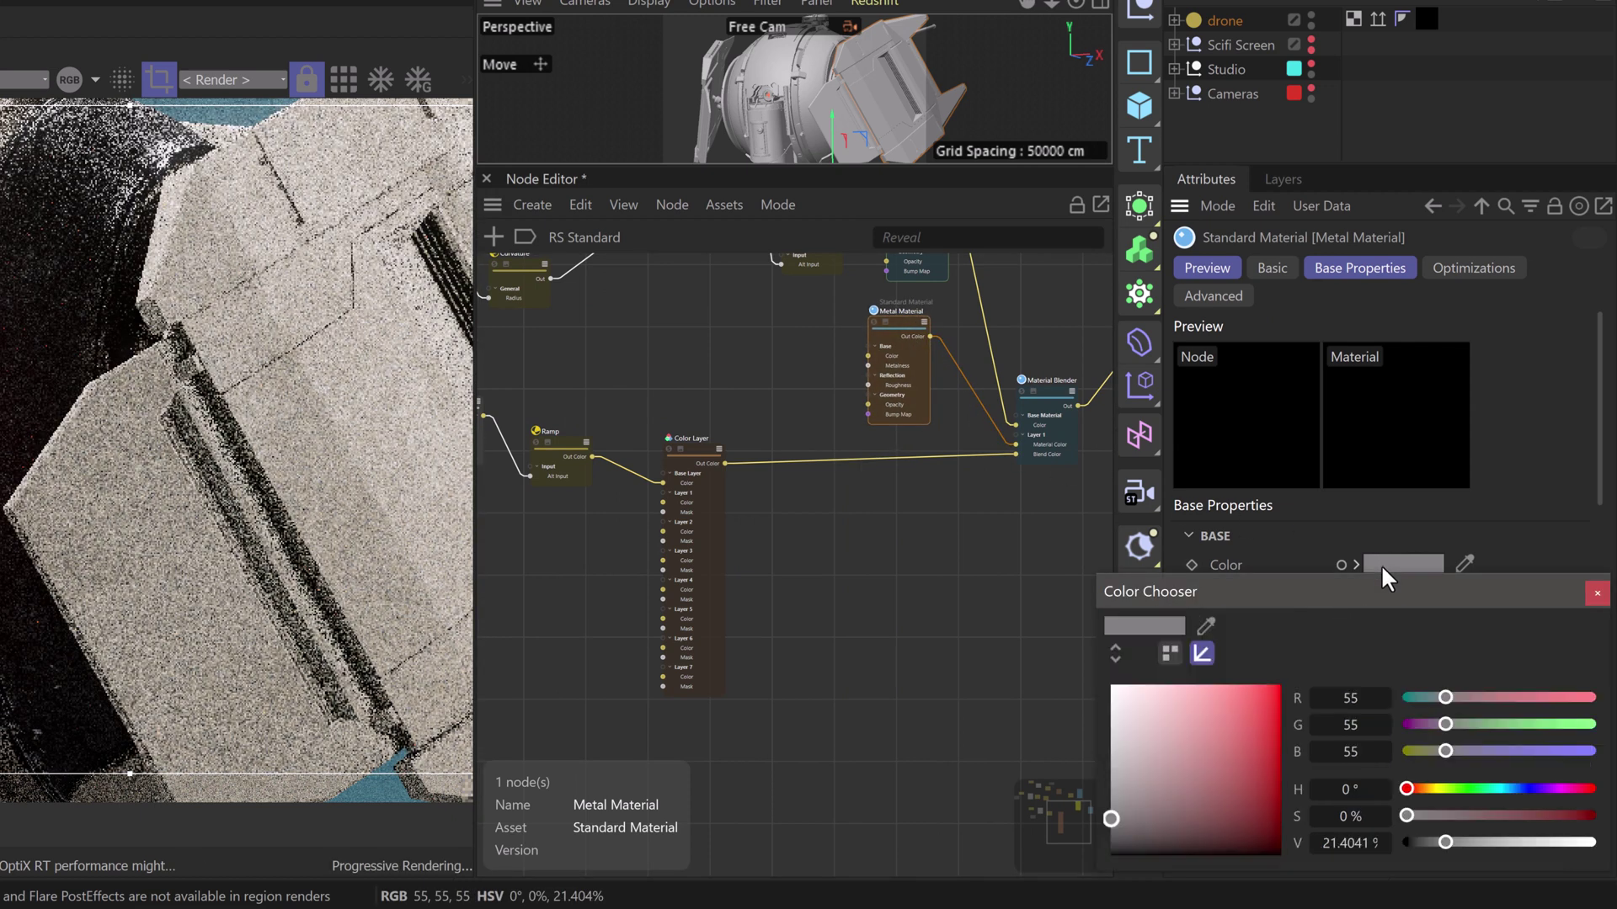
click(1117, 841)
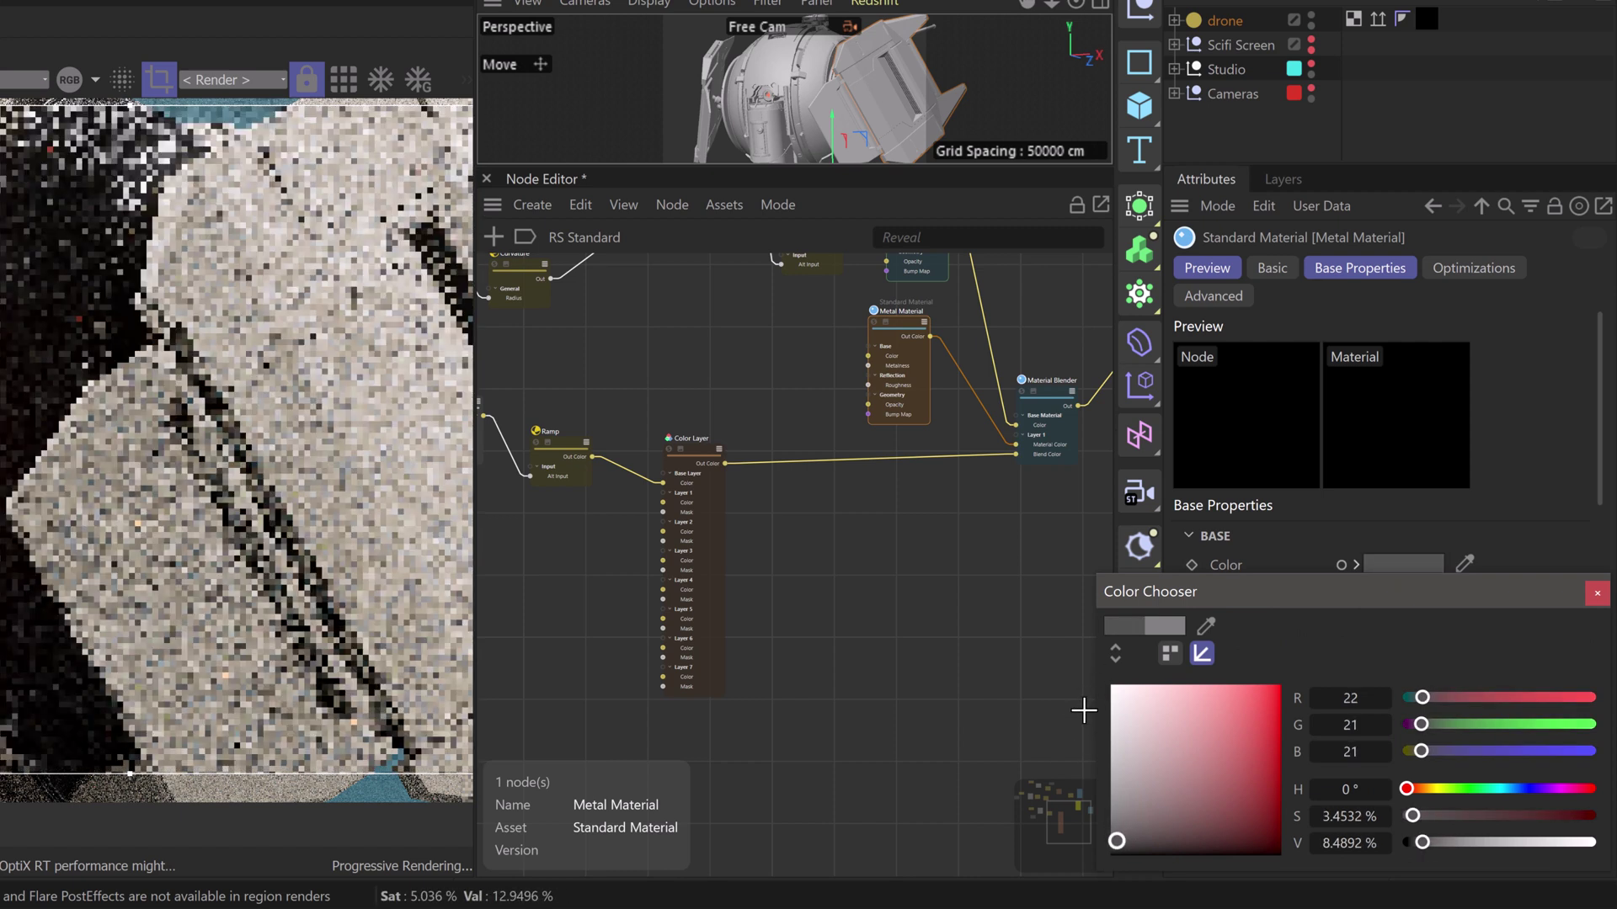
click(1597, 593)
Set Metal Material's reflection IOR to 4.5
drag(1599, 486, 1583, 589)
click(1364, 492)
text(4.5)
key(Return)
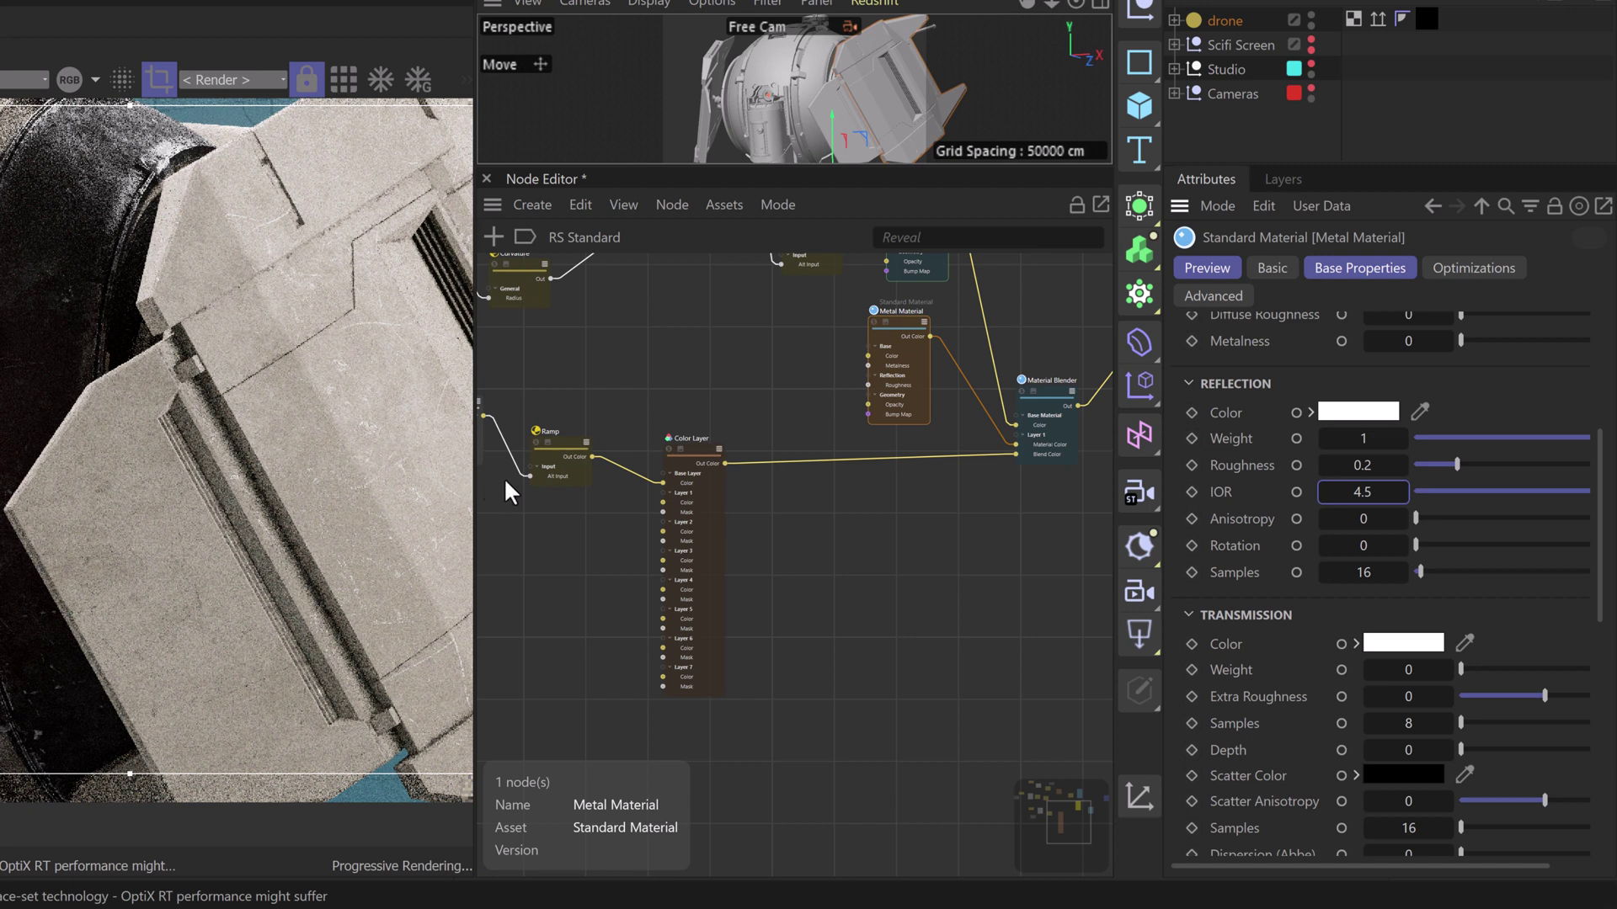
Add a Bump Map node in the empty space beside Metal Material
scroll(628, 493, up, 3)
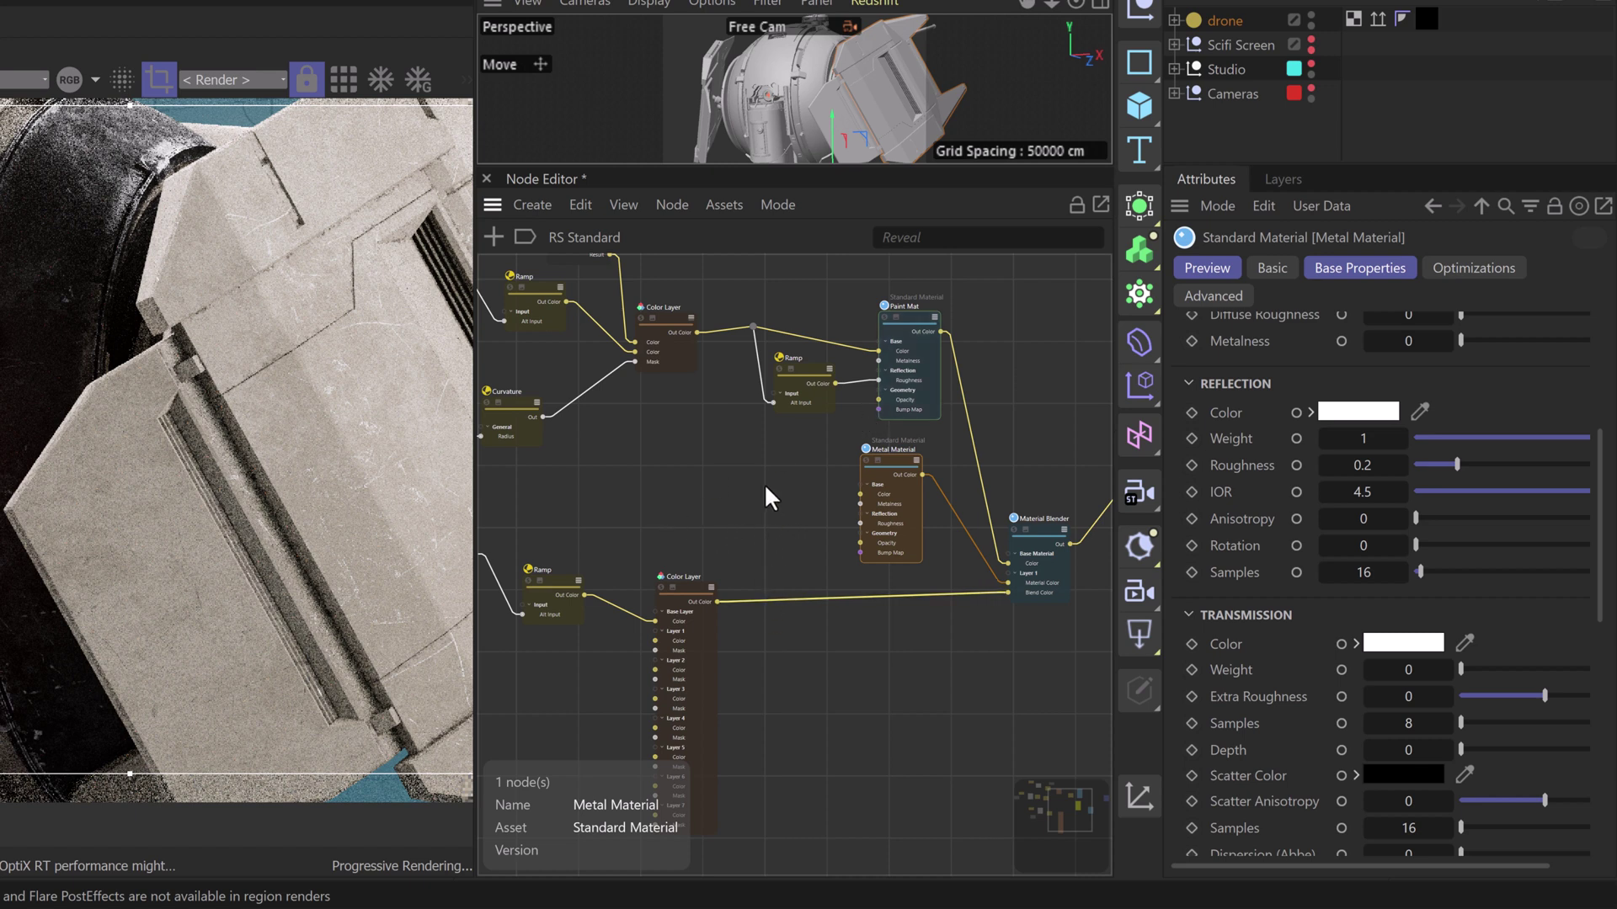
scroll(756, 426, down, 2)
click(751, 411)
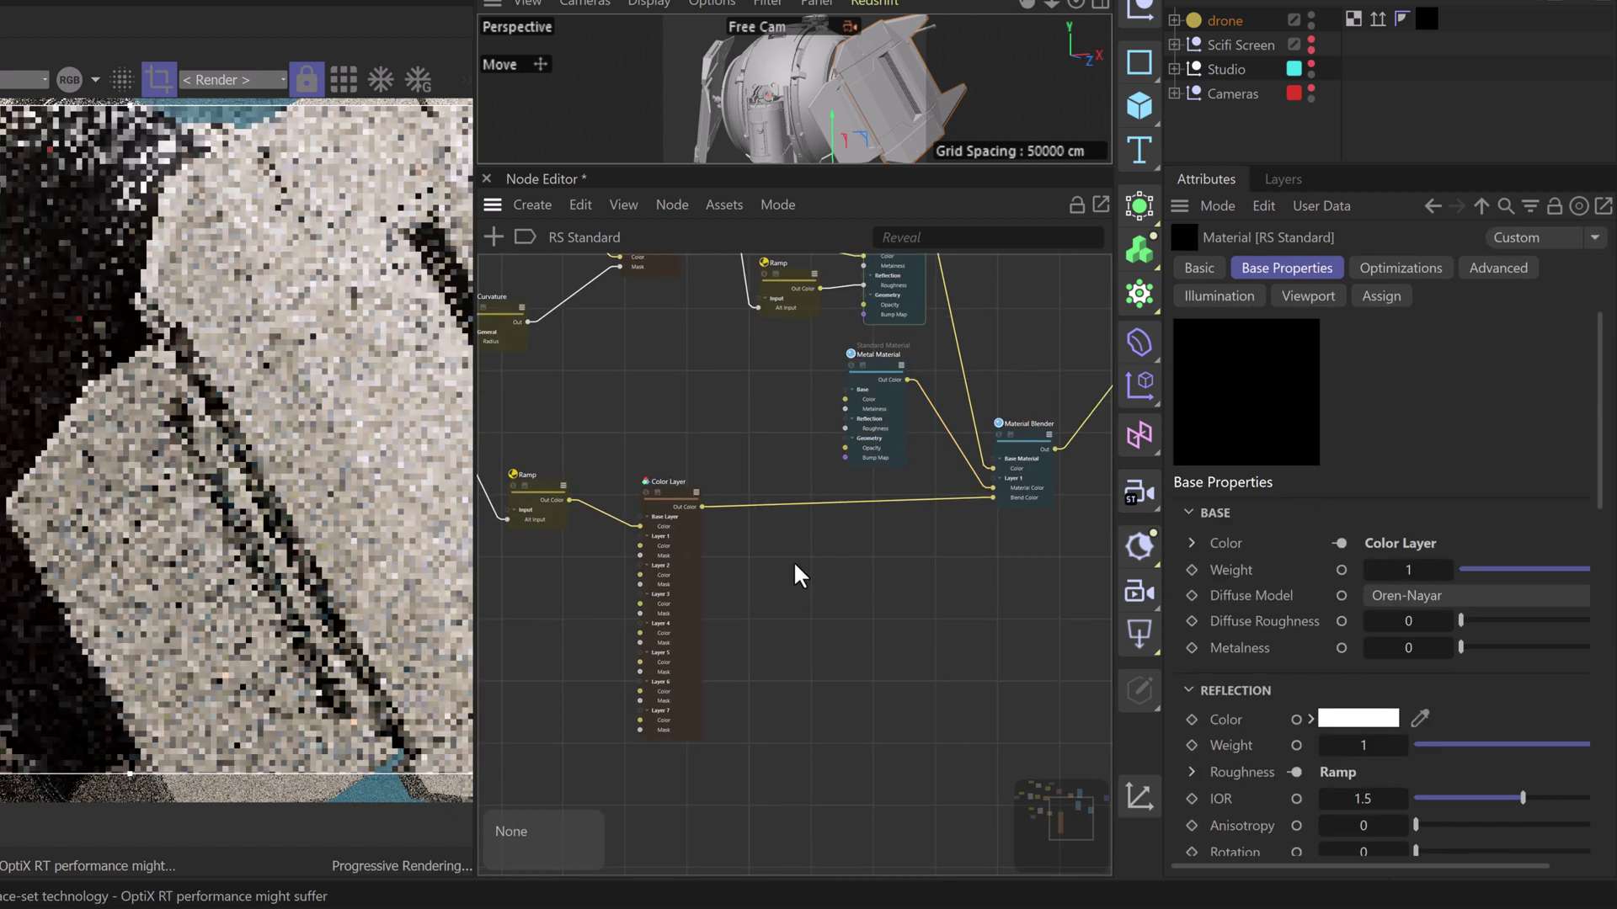
double_click(795, 564)
text(bump)
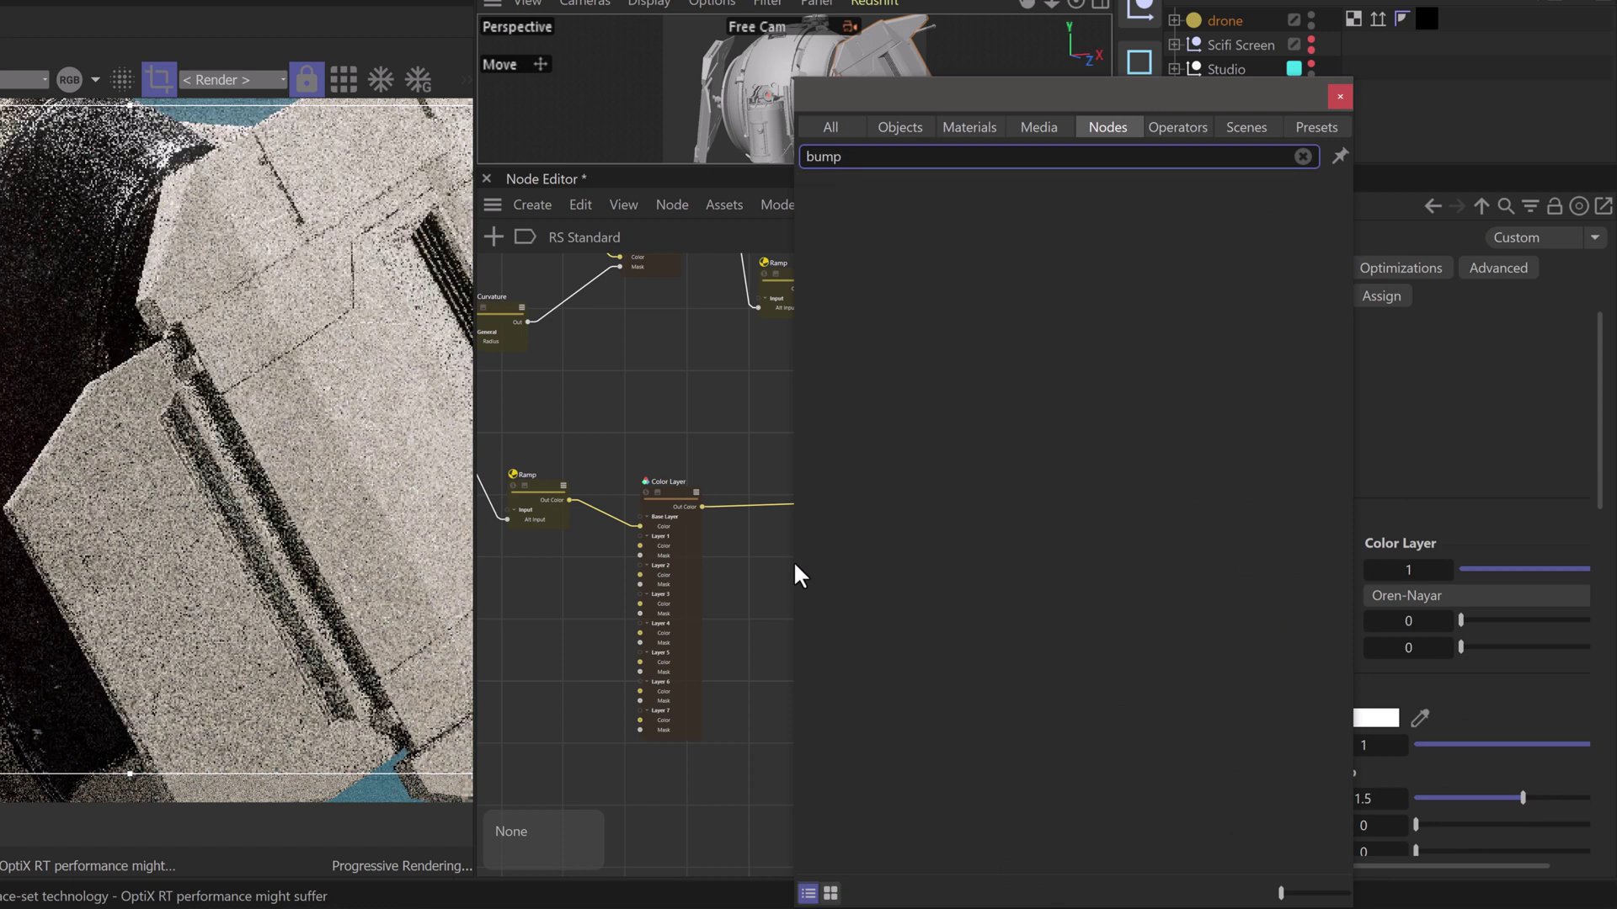
drag(842, 209, 751, 394)
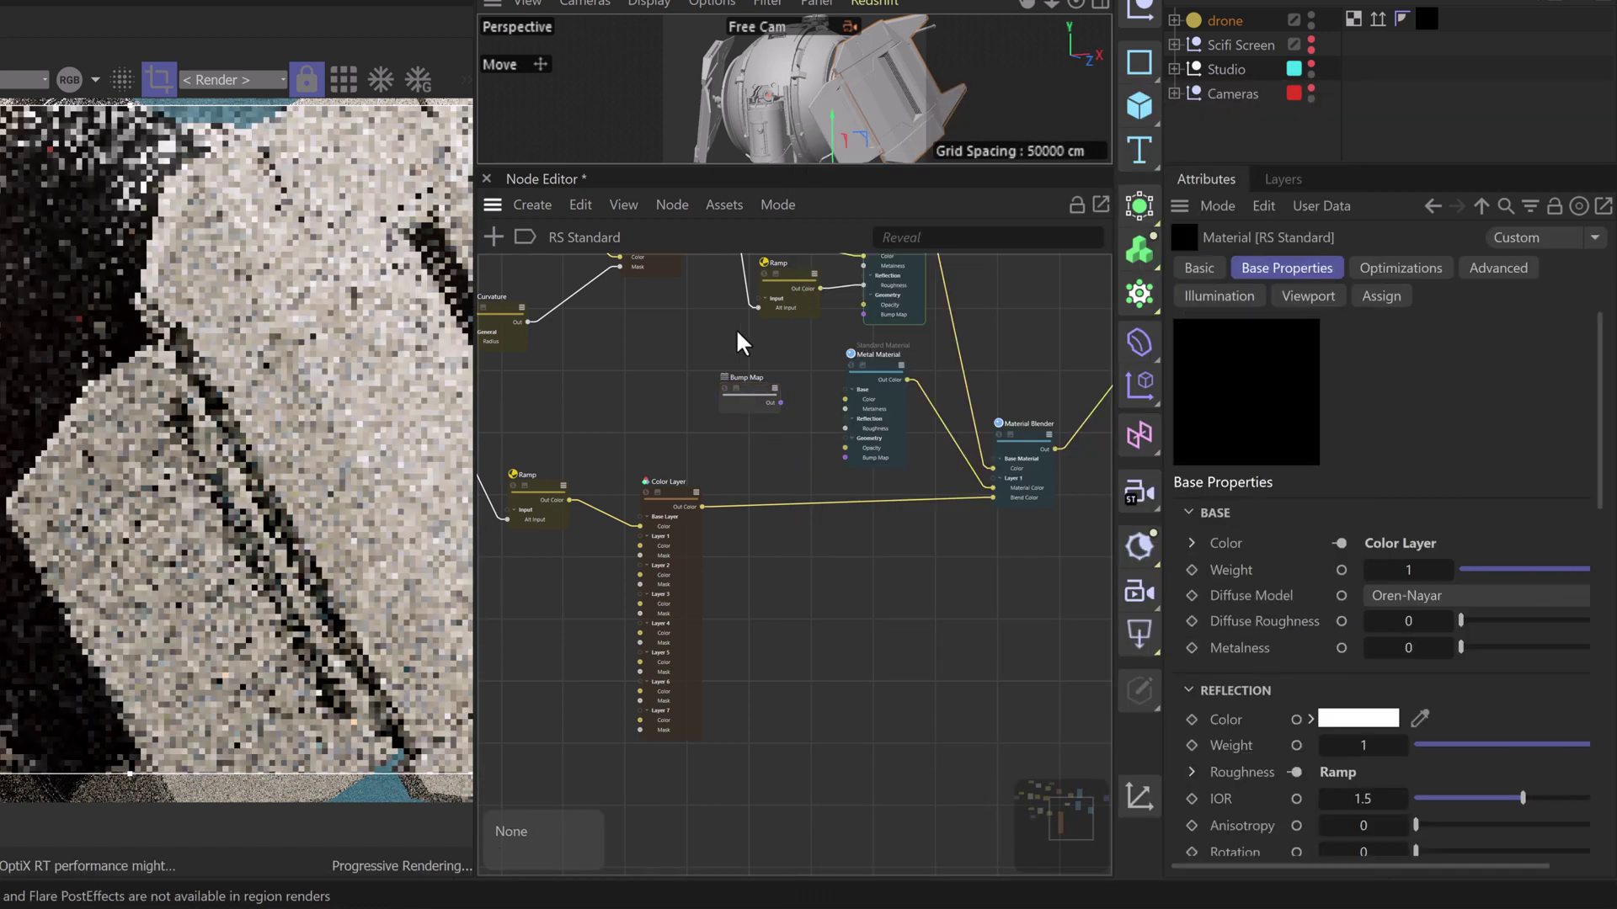
Feed the scratch Color Layer's output into the Bump Map's texture Input and connect the Bump Map to Paint Mat's Bump Map input
drag(701, 507, 741, 412)
mouse_move(876, 431)
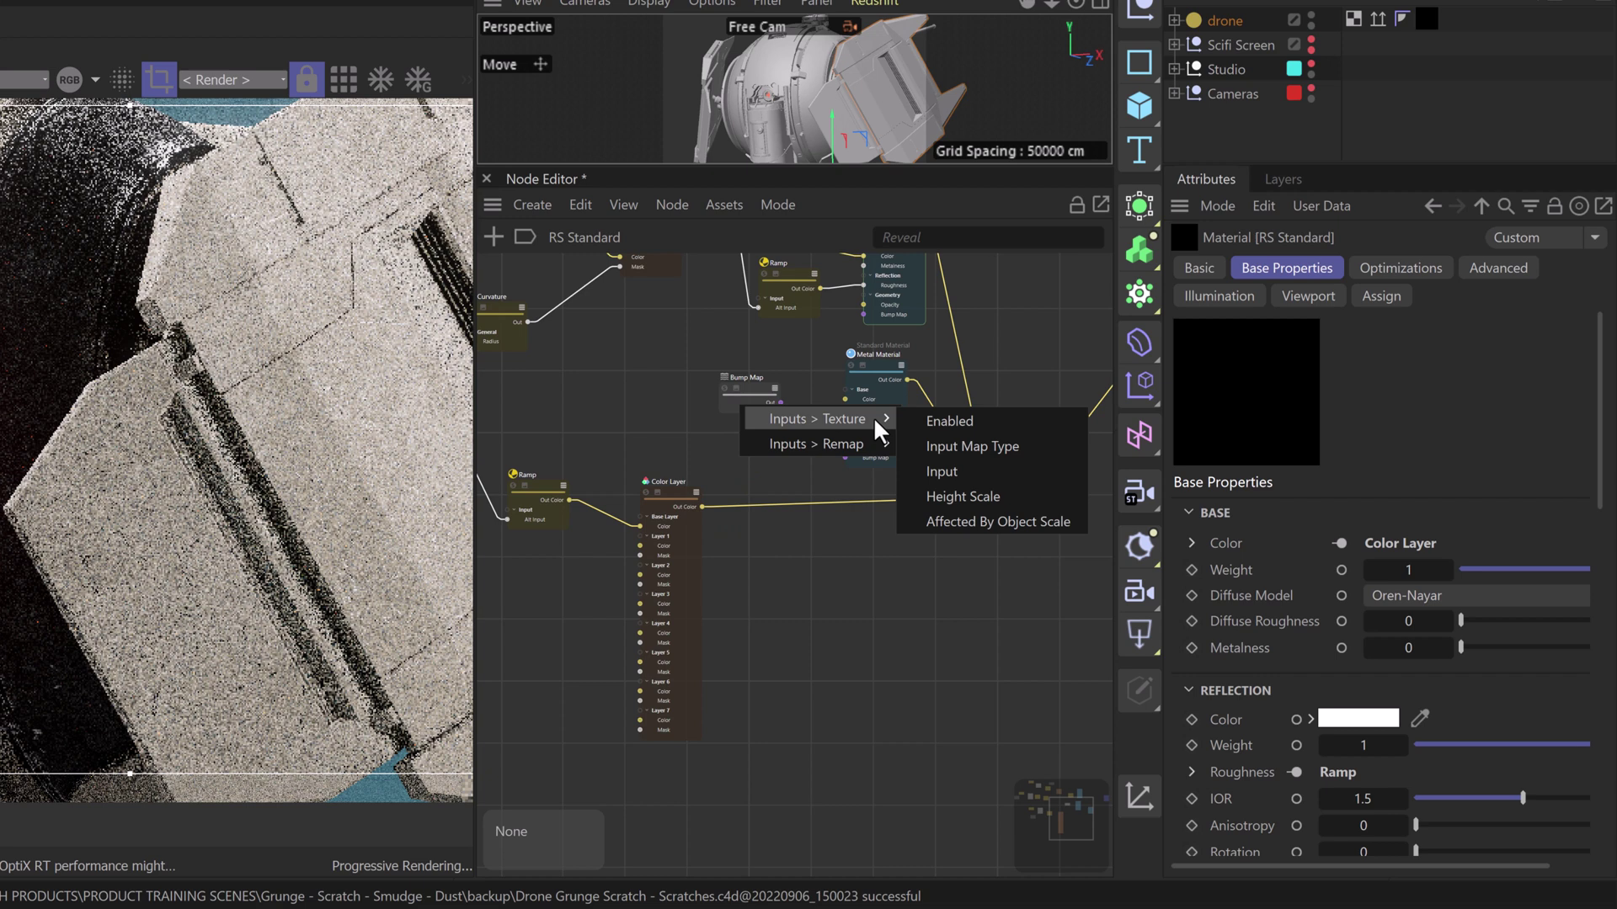
click(945, 472)
middle_drag(792, 371, 734, 472)
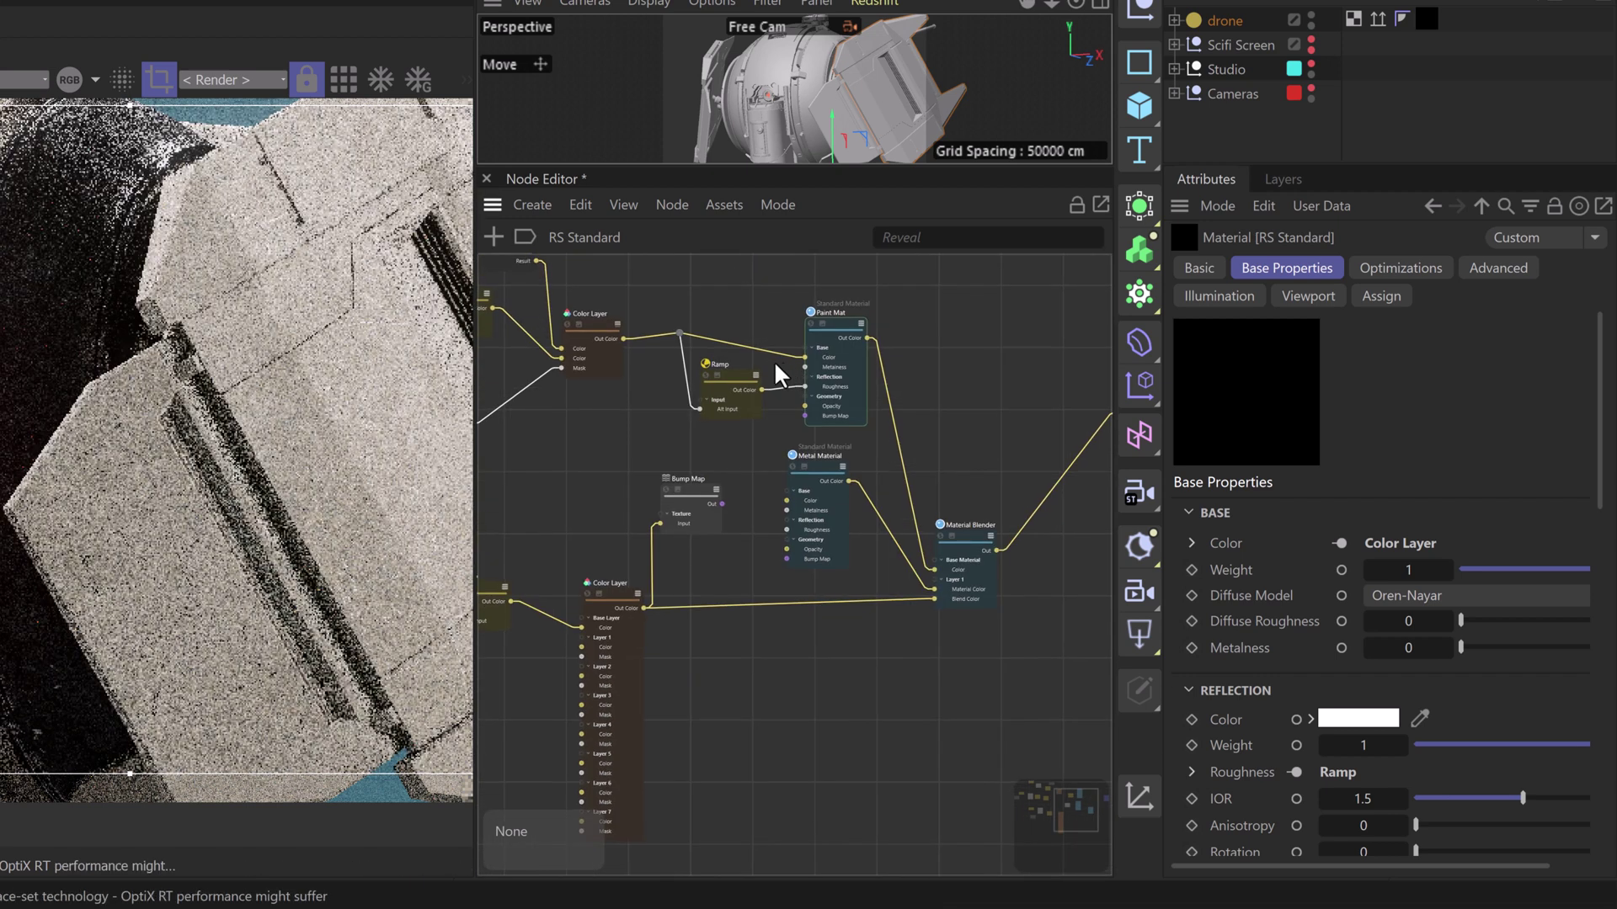
drag(723, 504, 805, 416)
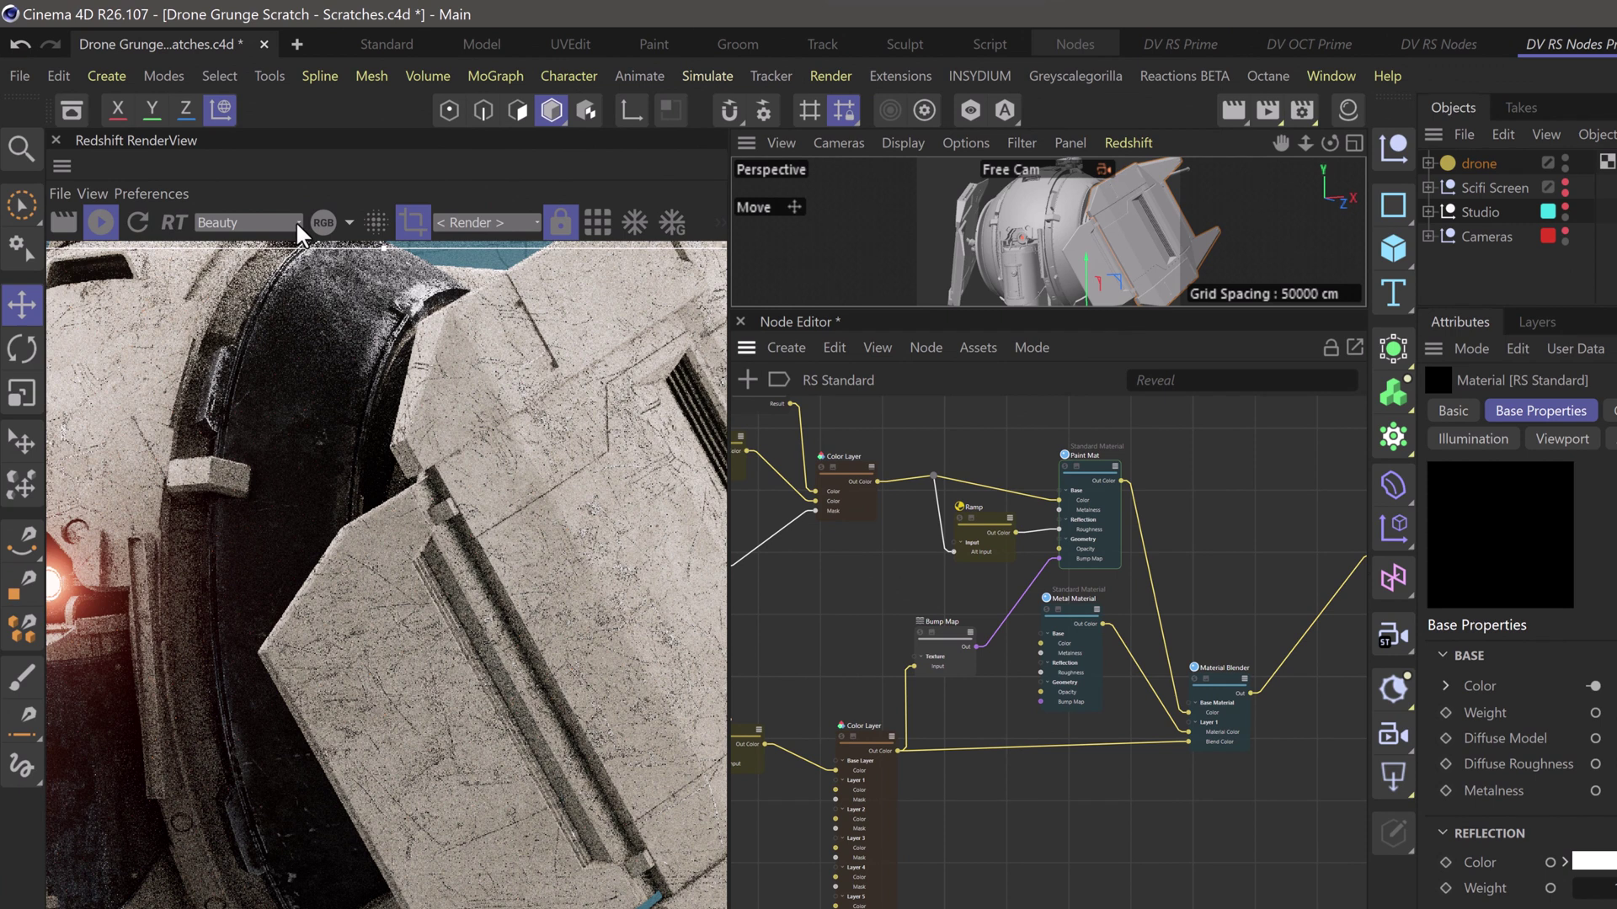
Display the BumpNormals pass in the render view and inspect the scratch bump on the panel up close
click(297, 223)
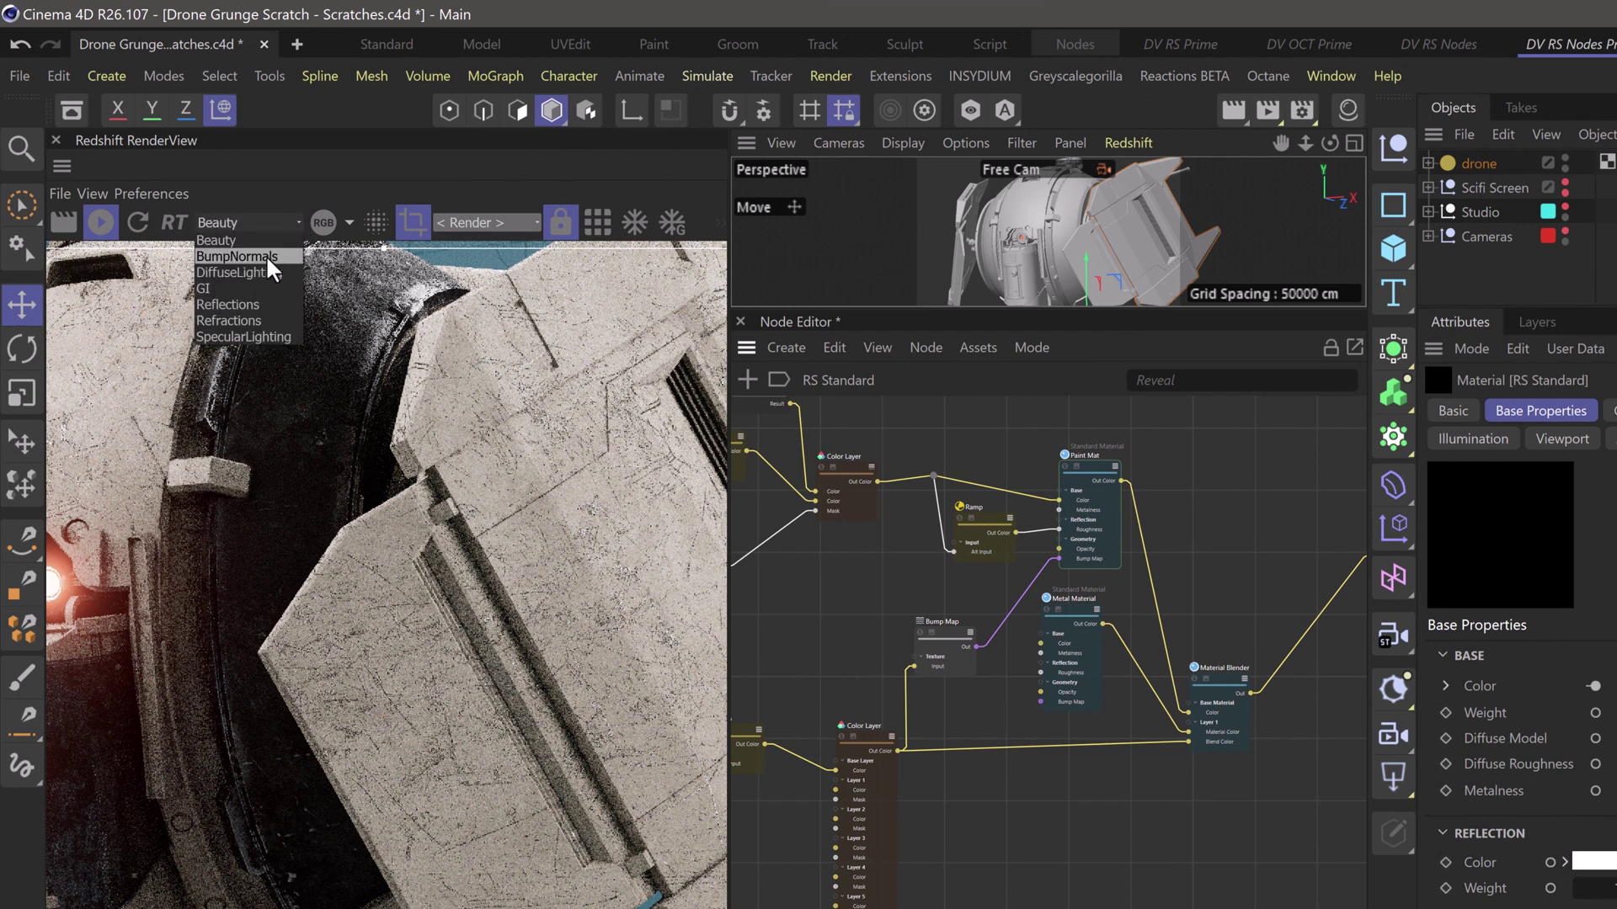
click(278, 272)
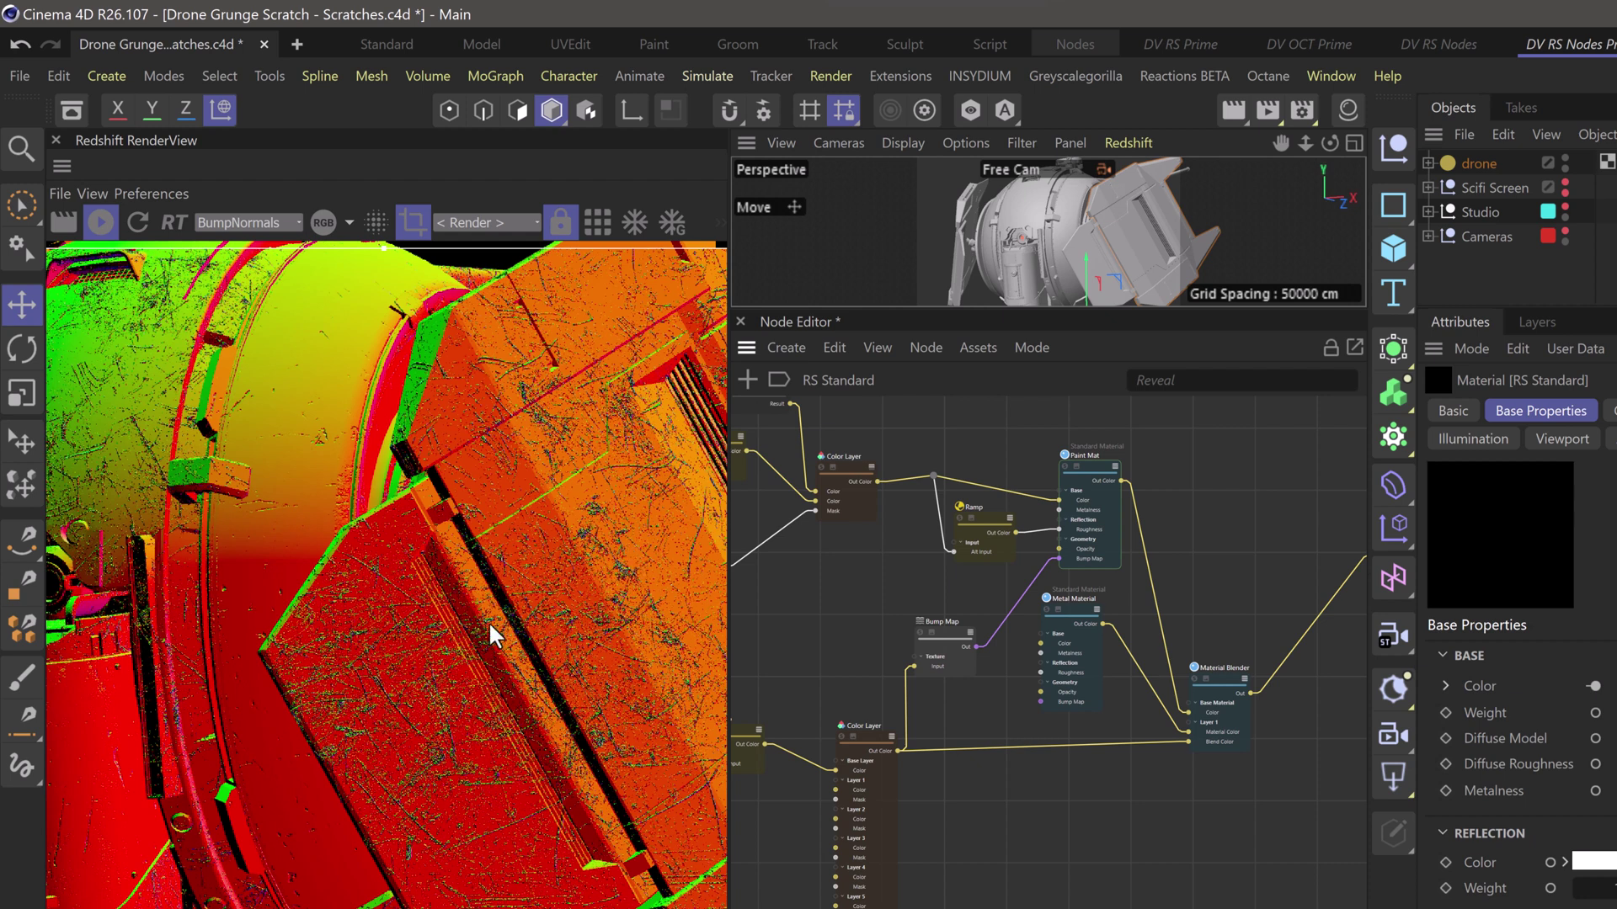
scroll(434, 593, up, 2)
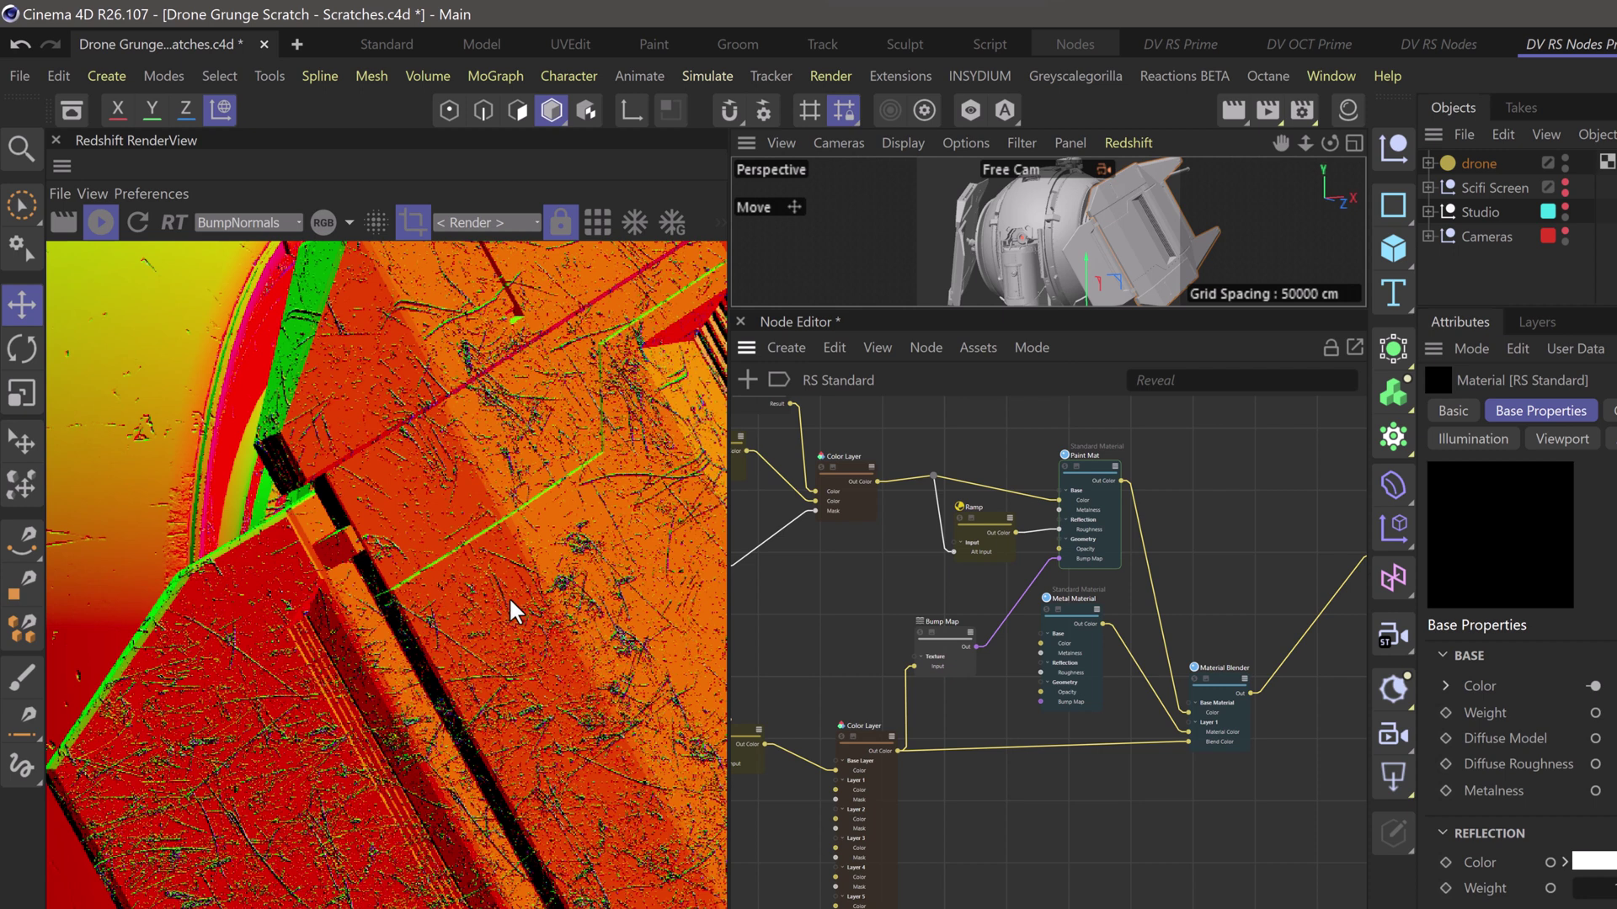
Insert a Ramp node between the scratch Color Layer and the Bump Map and invert its gradient
drag(957, 633, 998, 594)
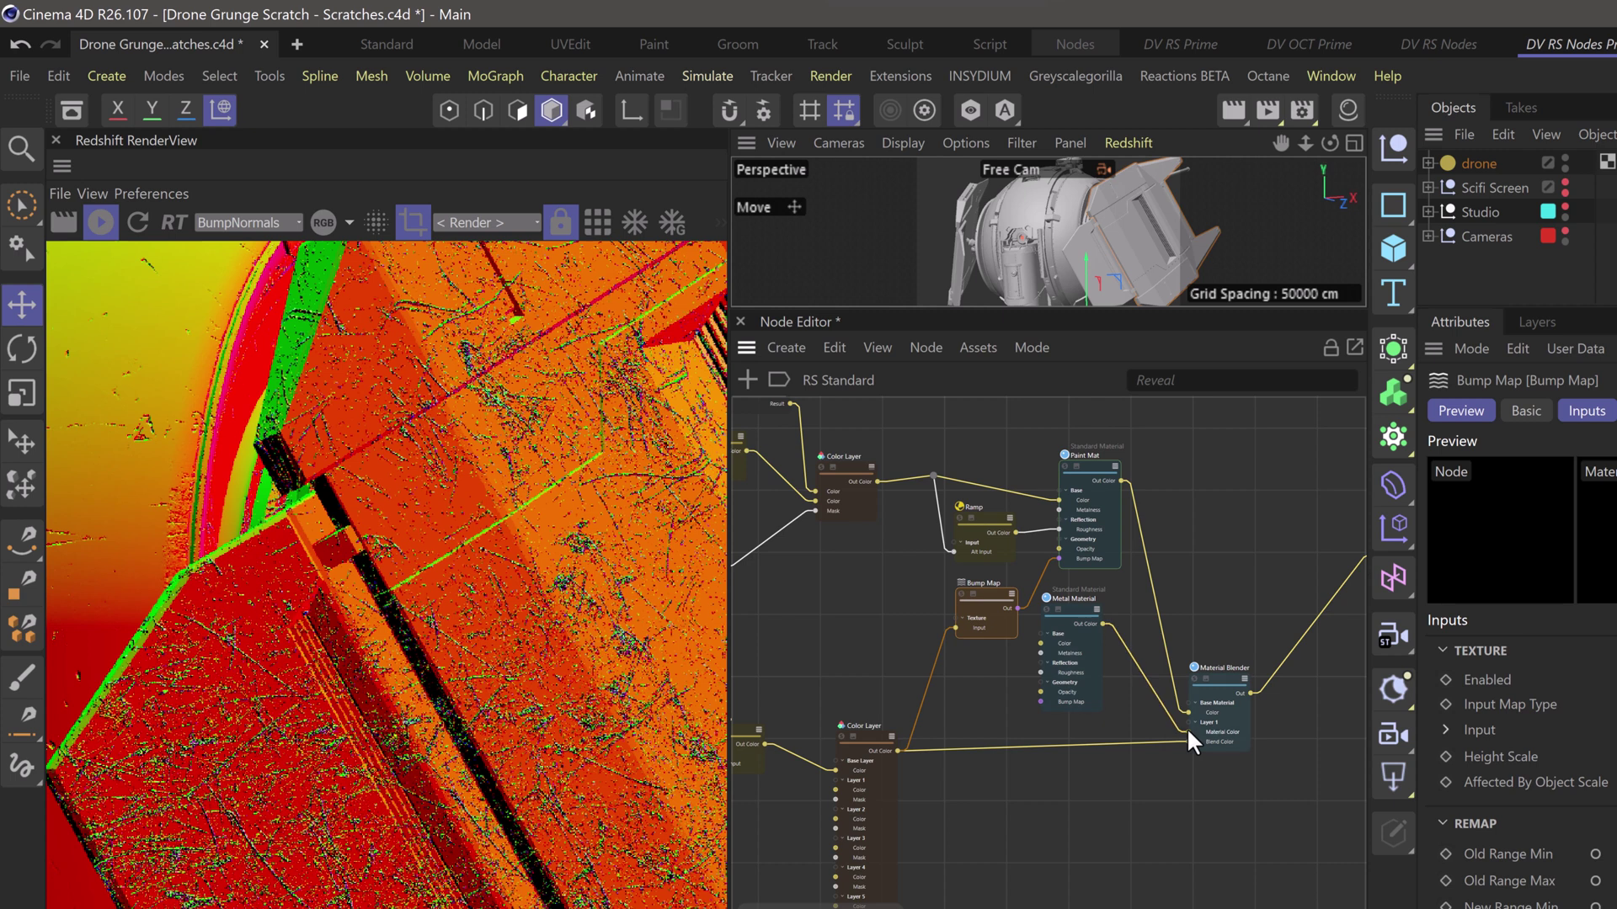
key(shift+c)
text(ramp)
drag(1251, 329, 922, 661)
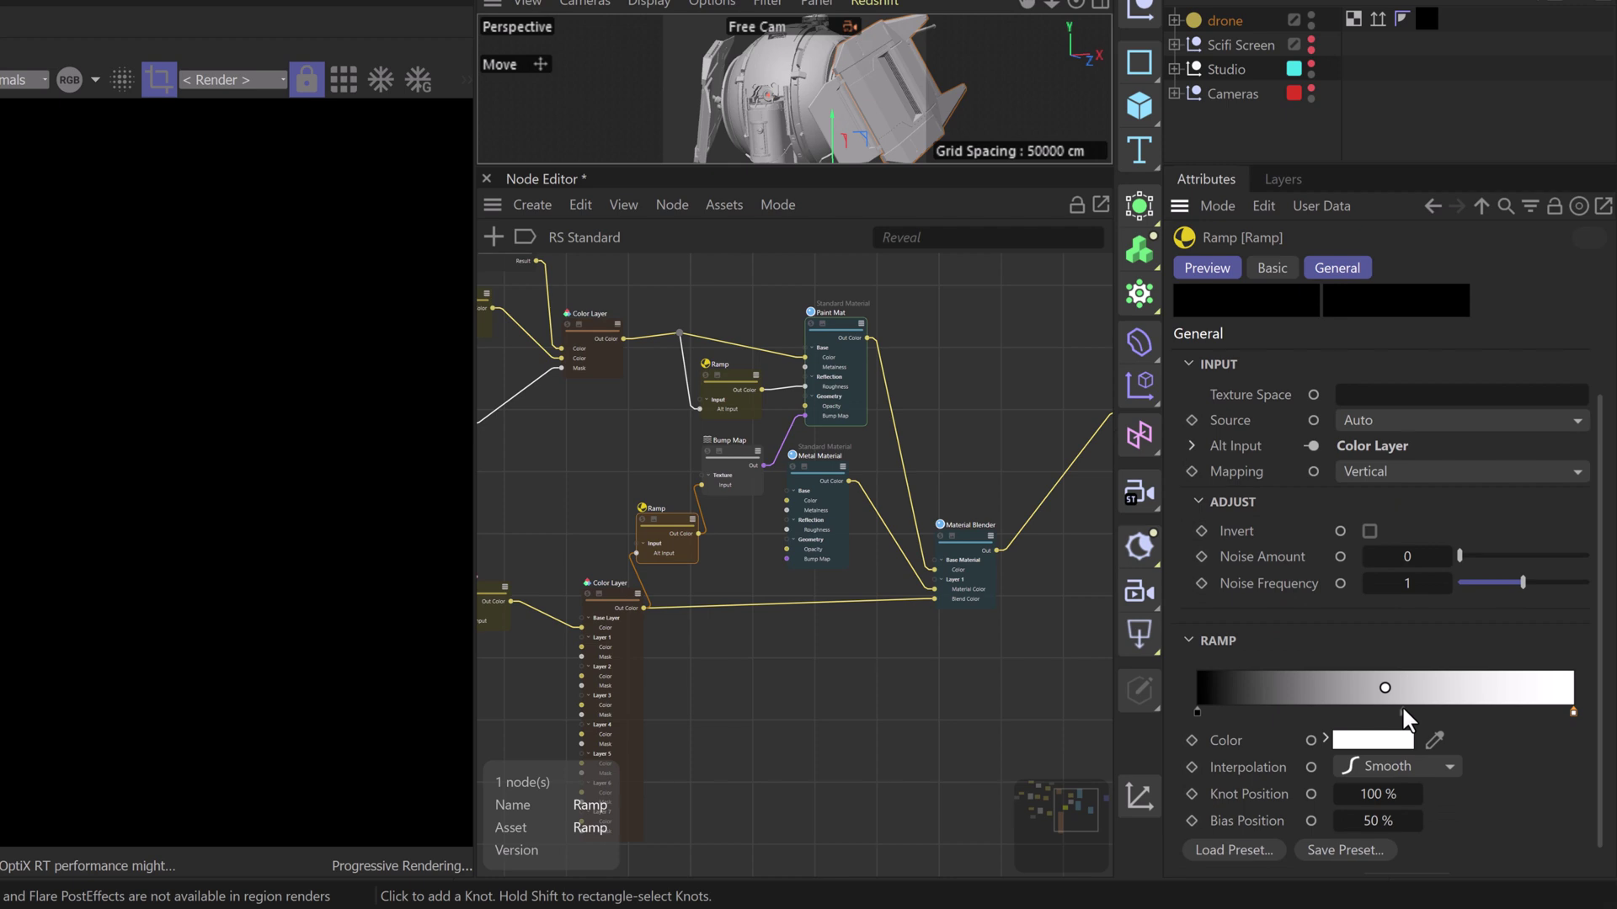
right_click(1401, 705)
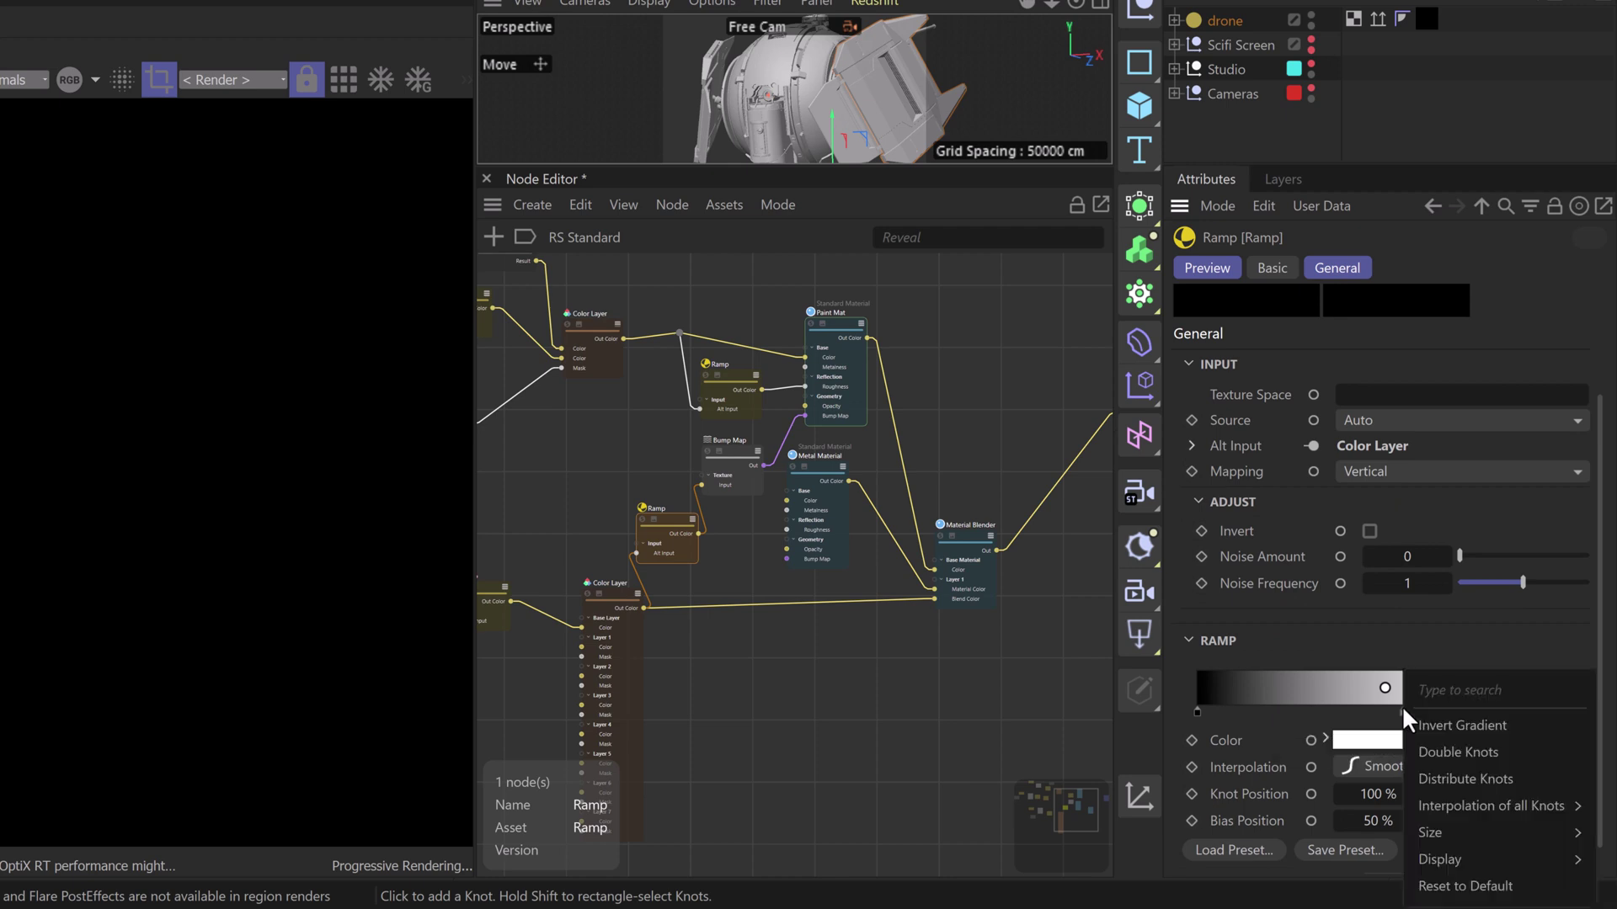
click(1441, 725)
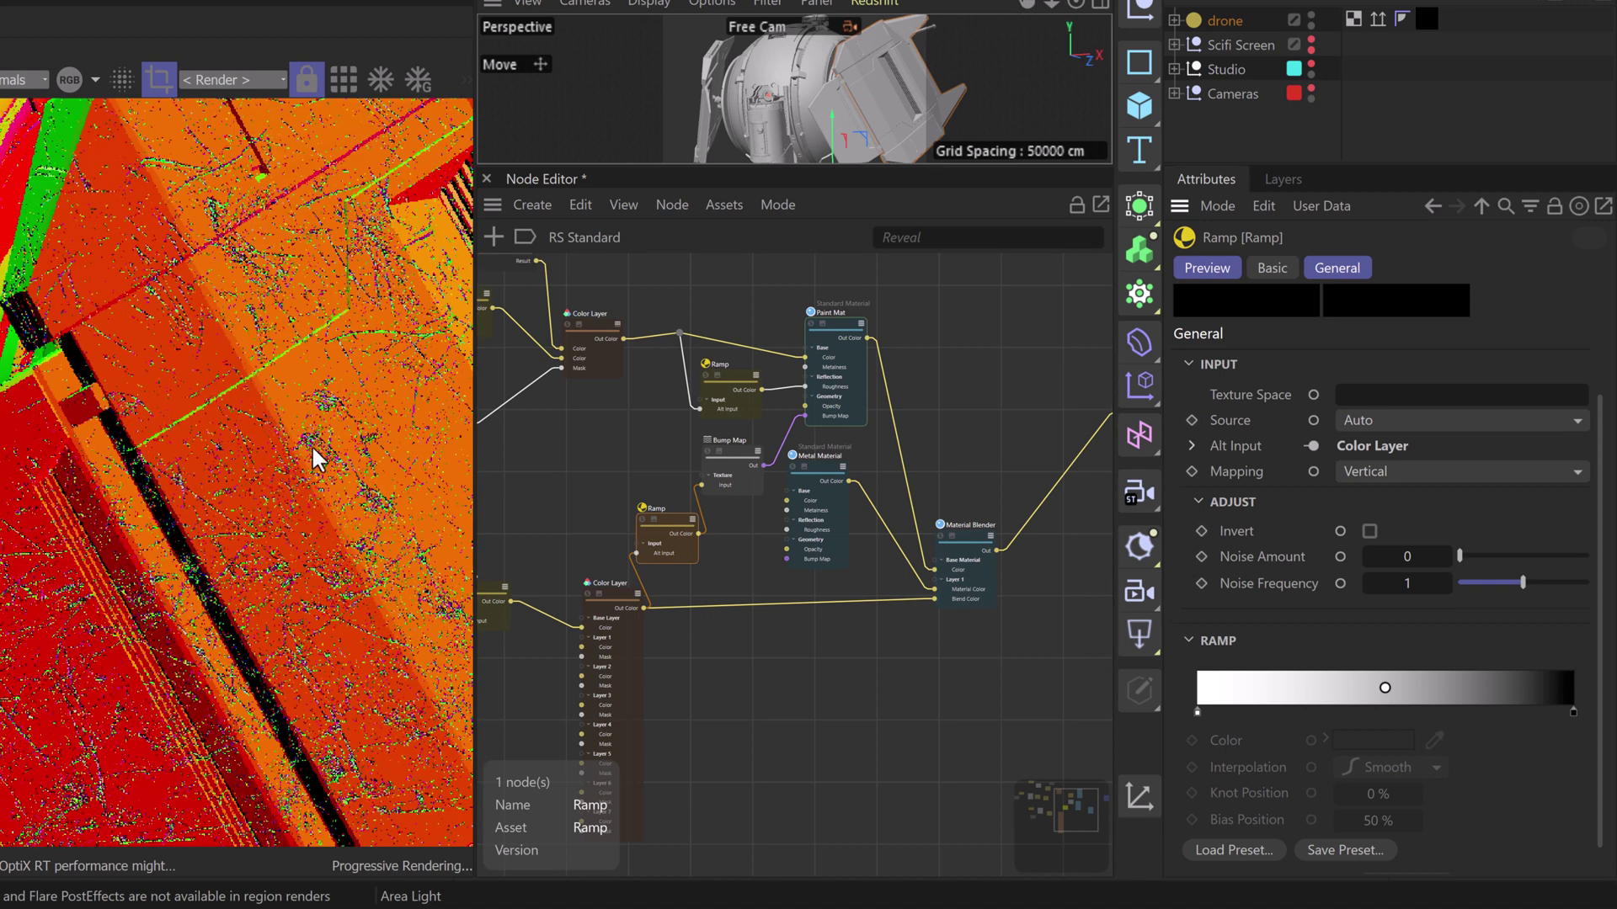
Shrink the render region to a small area of the drone's panel around the hinge strip
scroll(312, 440, down, 3)
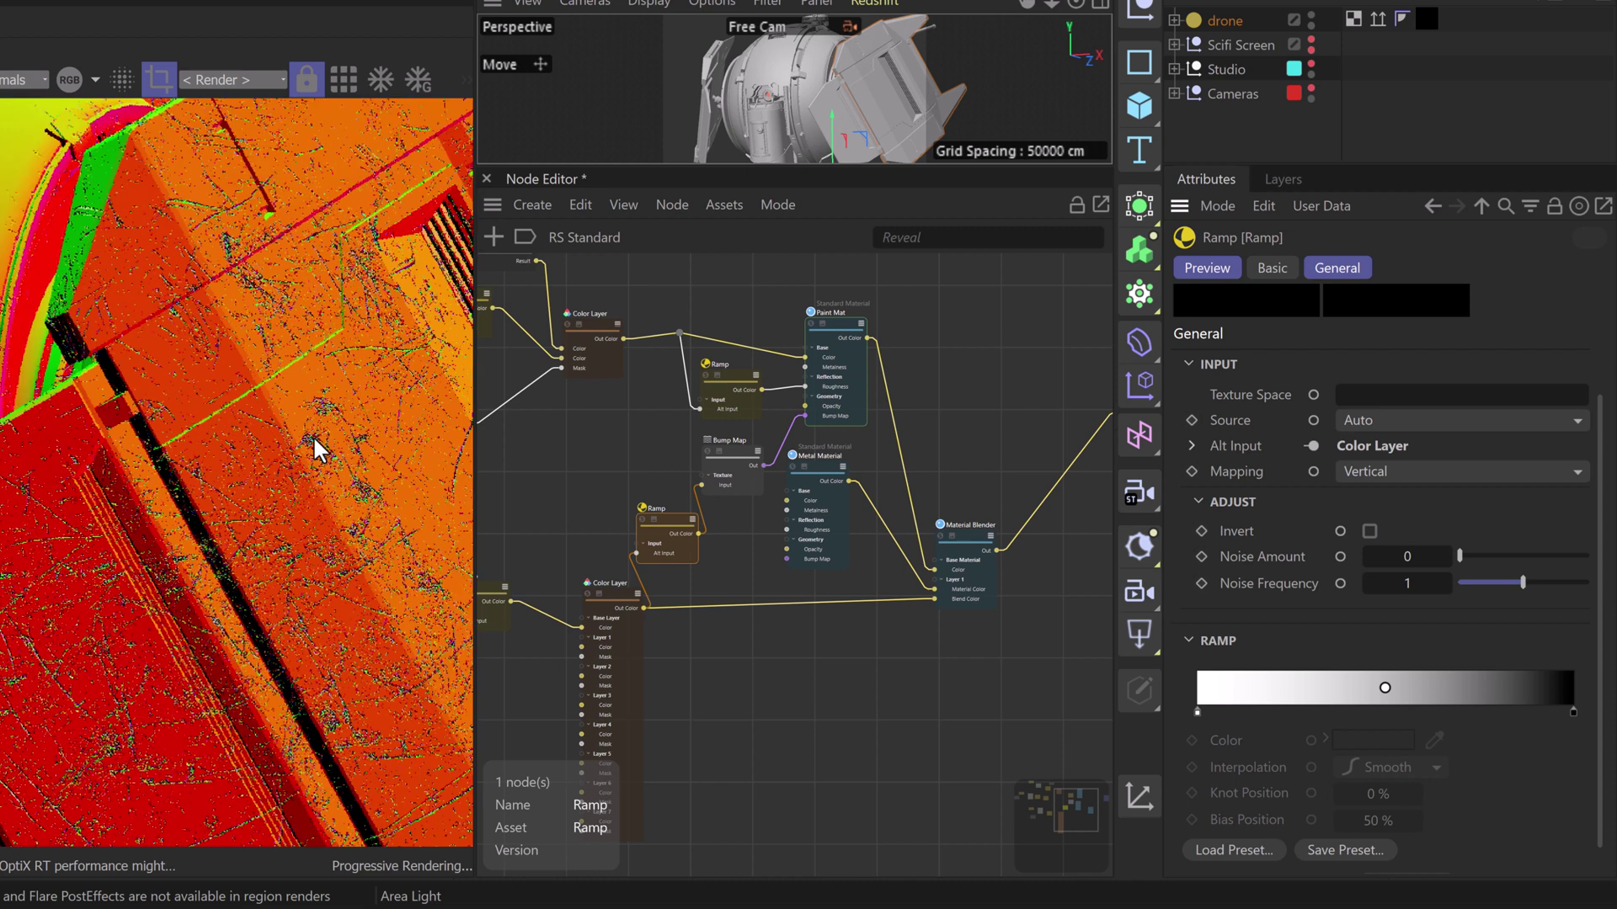
scroll(312, 437, down, 2)
drag(2, 194, 148, 455)
drag(353, 541, 0, 185)
drag(193, 476, 288, 546)
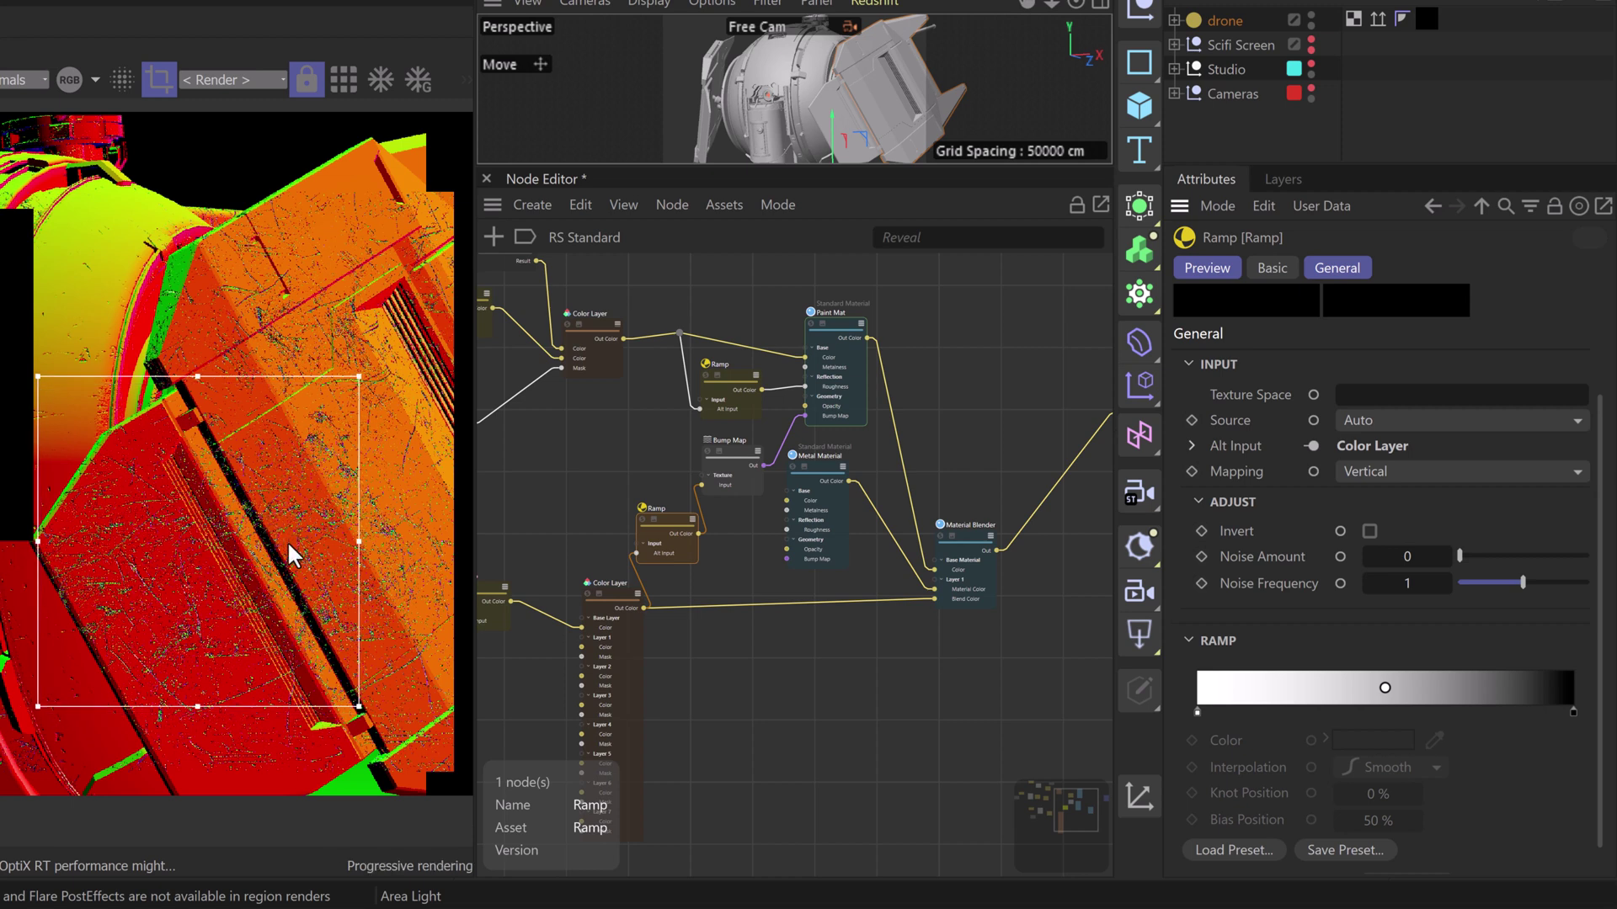
scroll(232, 574, up, 3)
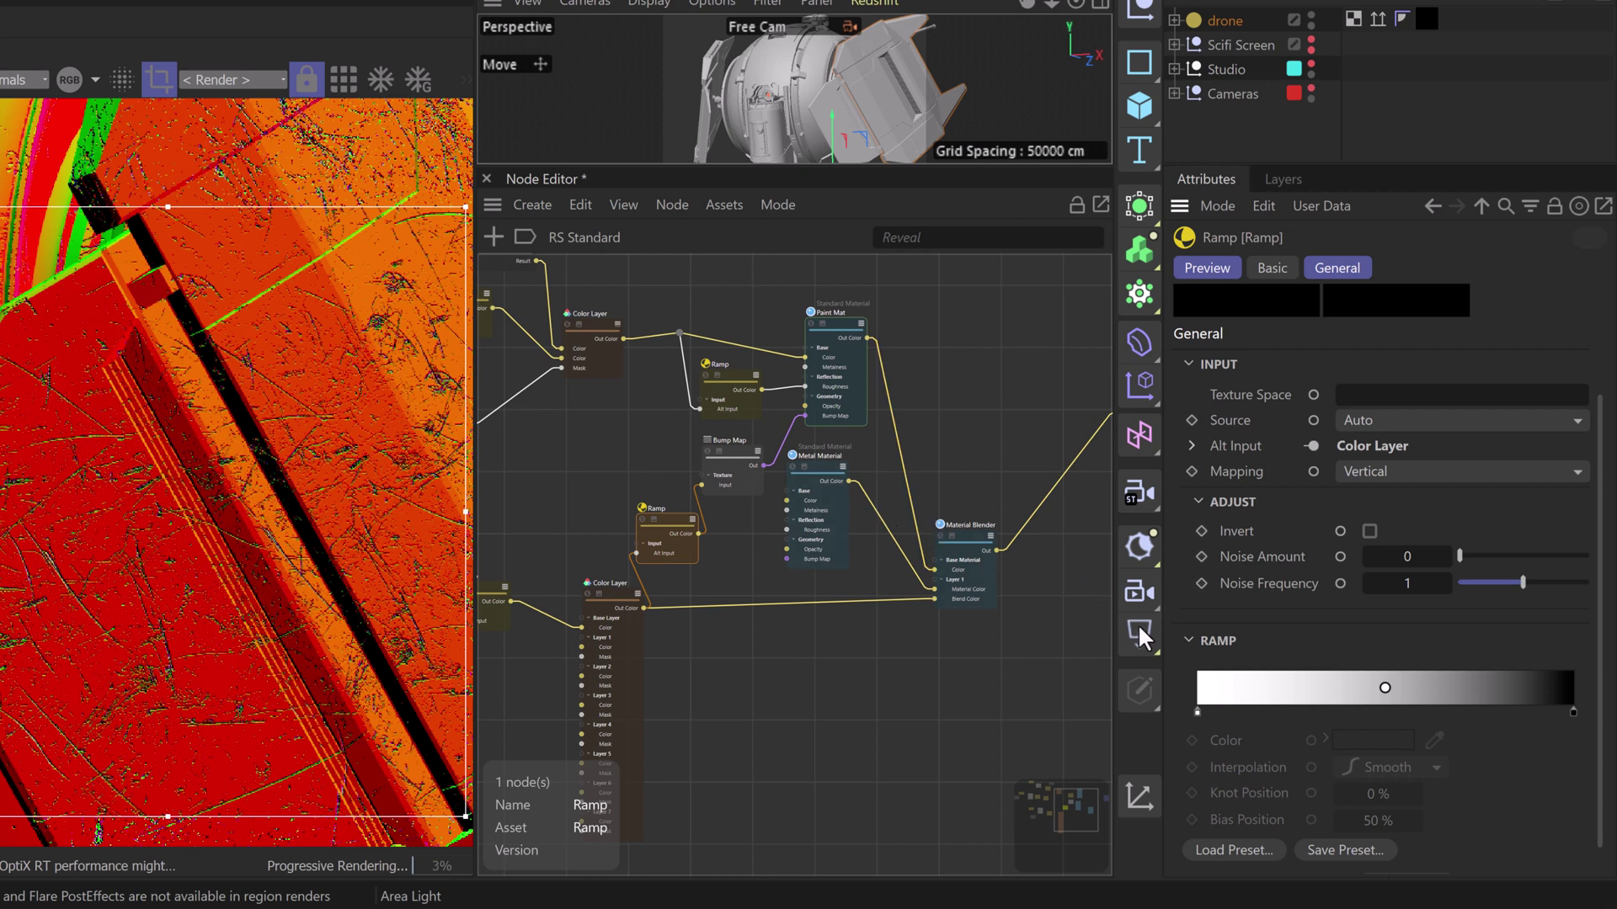
Darken the bump Ramp's white knot at 0 % to a brightness value of 8 %
click(1196, 710)
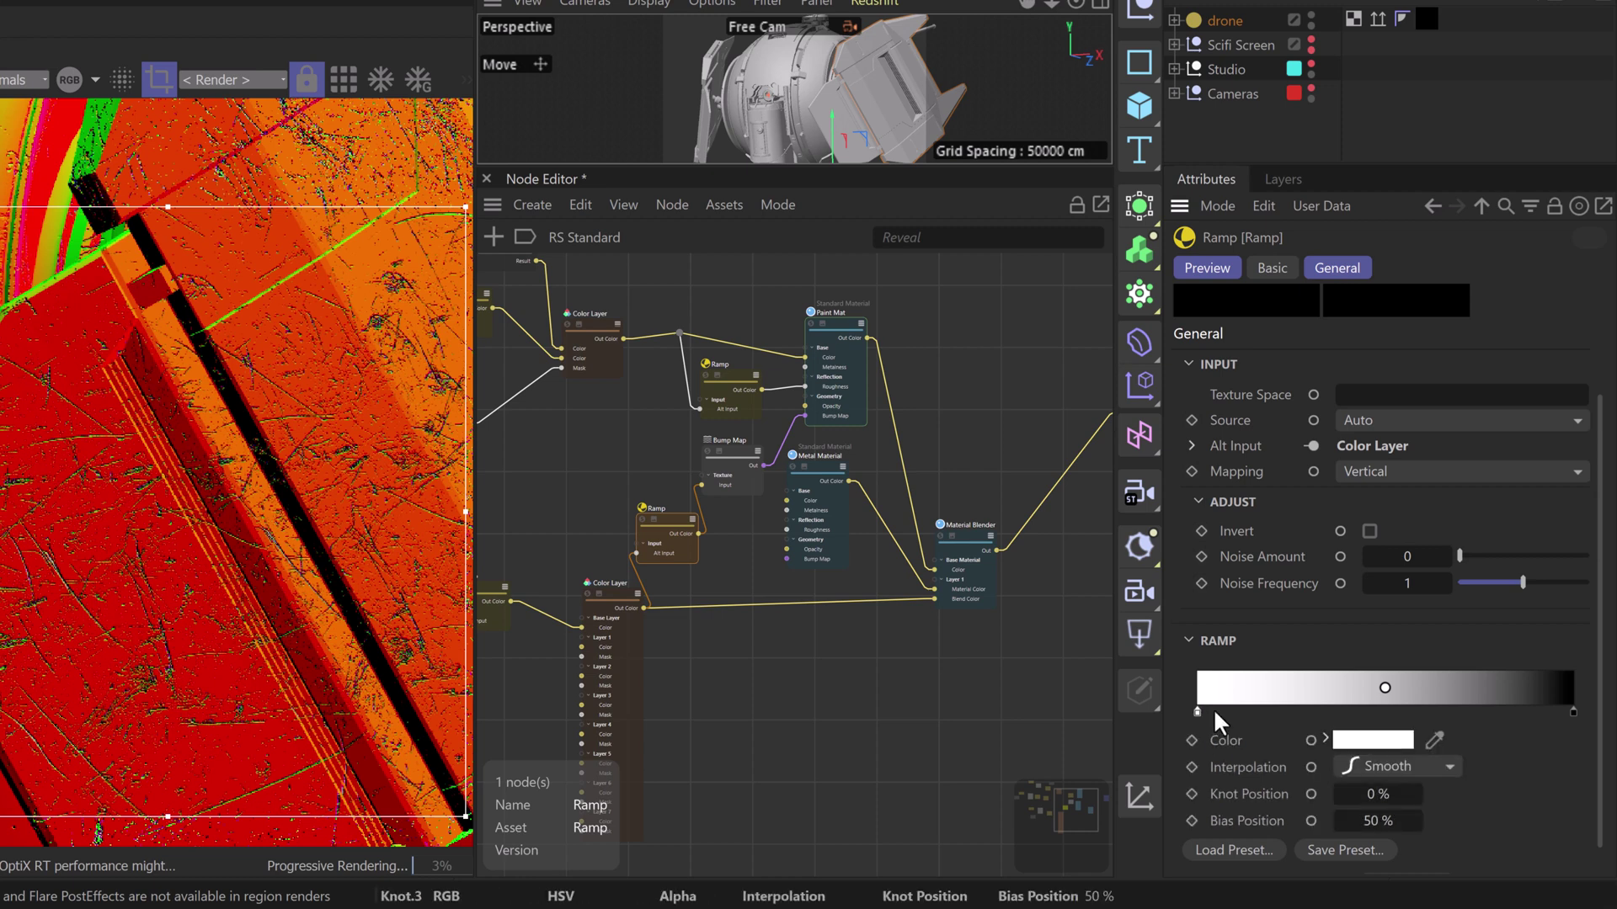
scroll(1598, 636, down, 1)
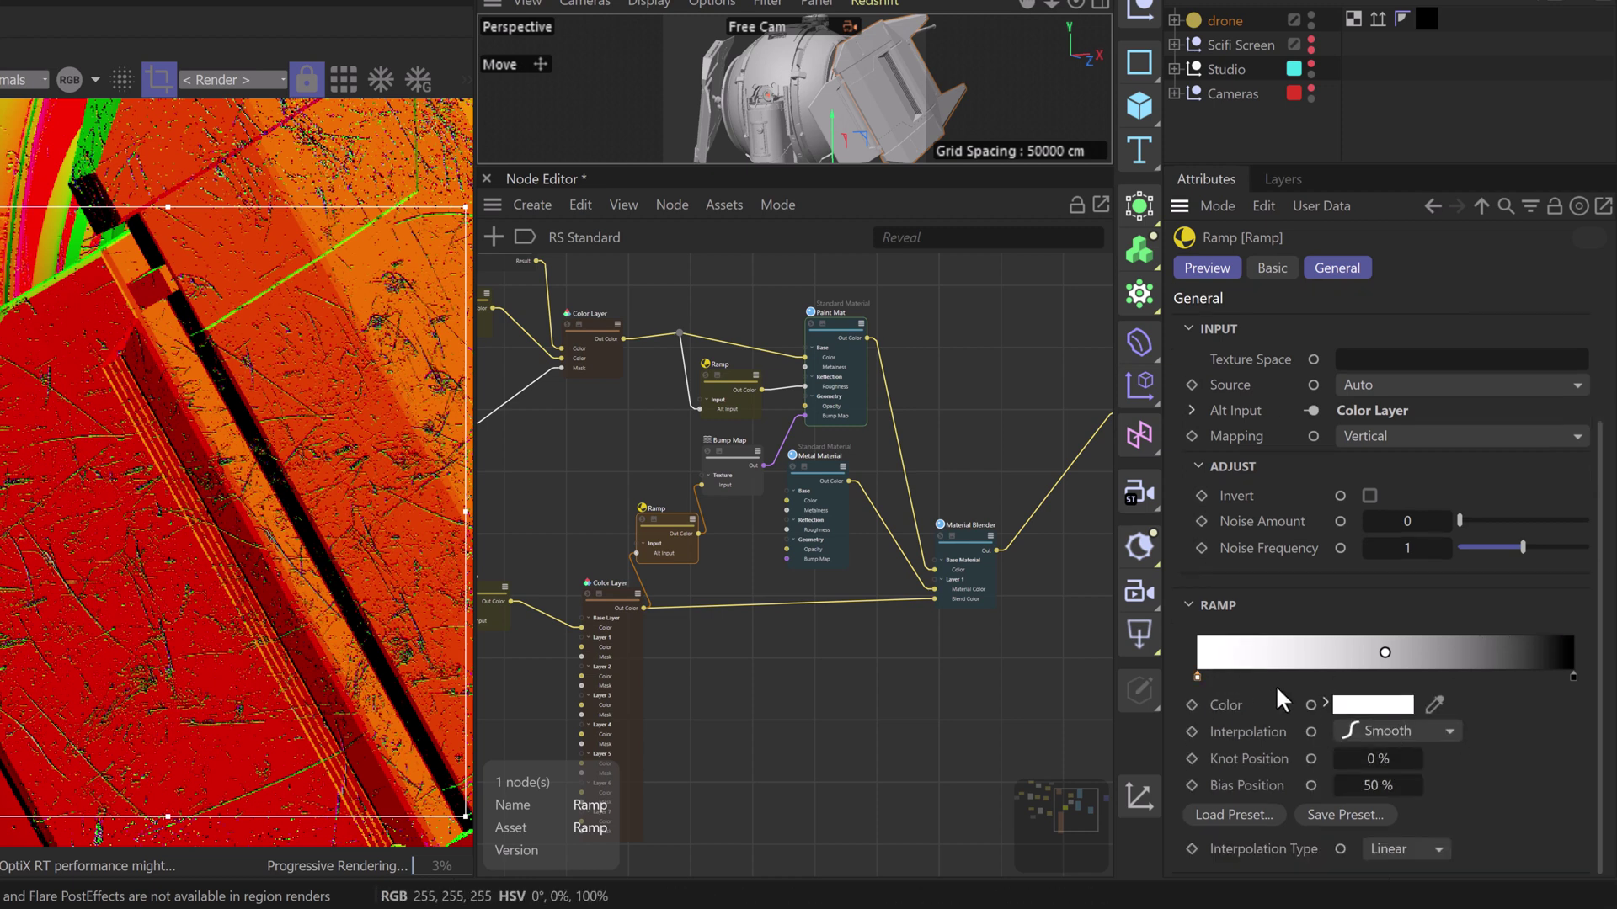
click(1324, 702)
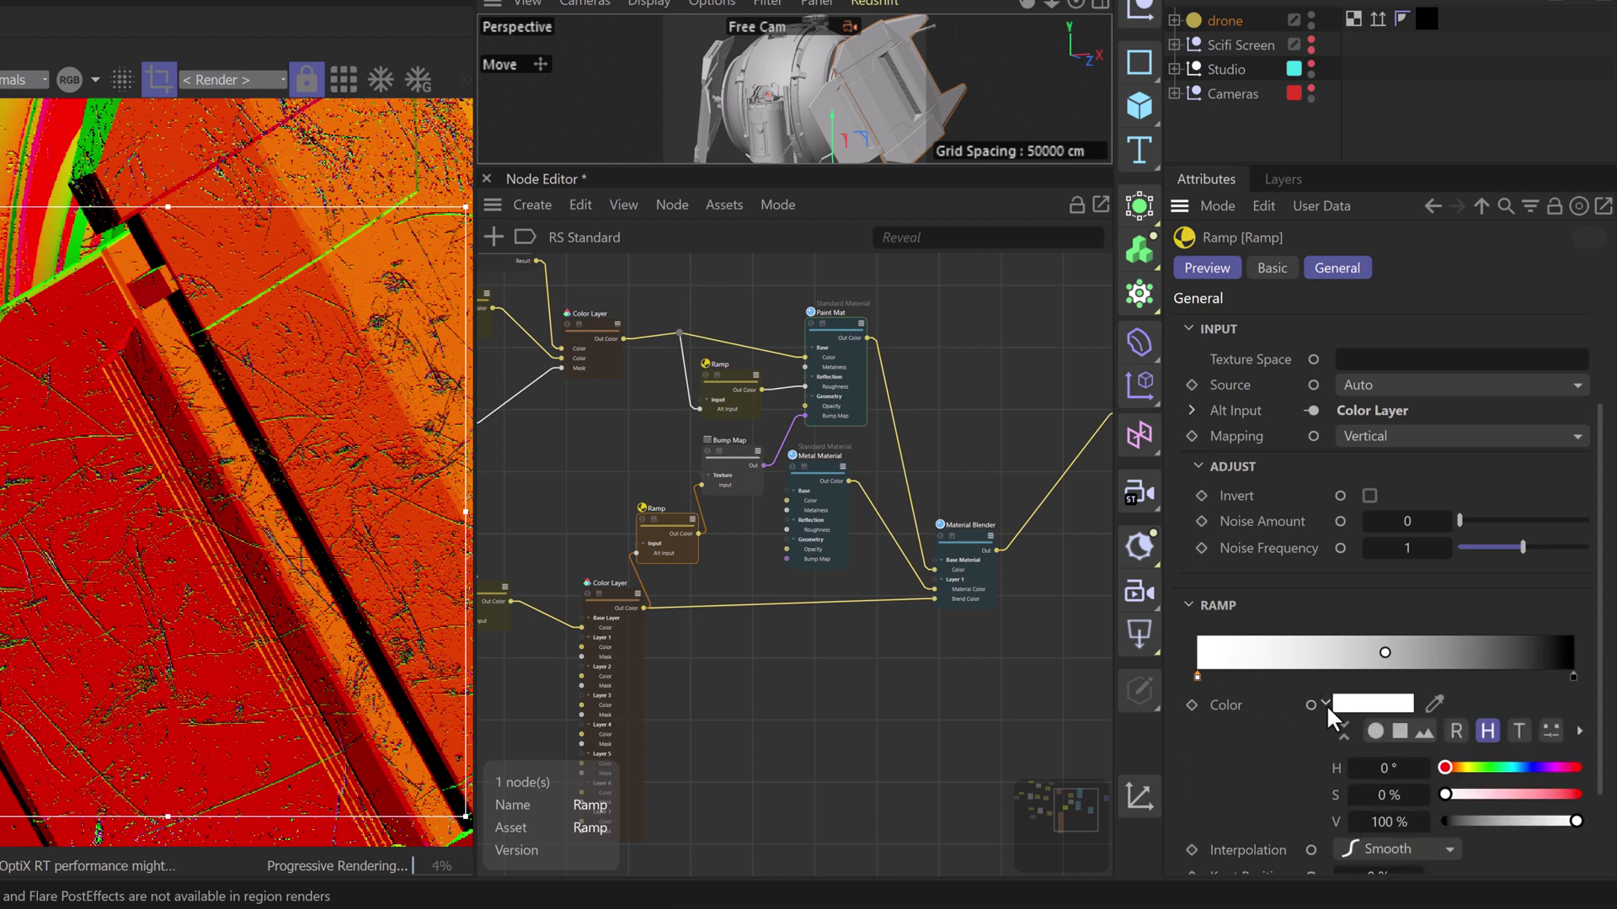
click(1466, 820)
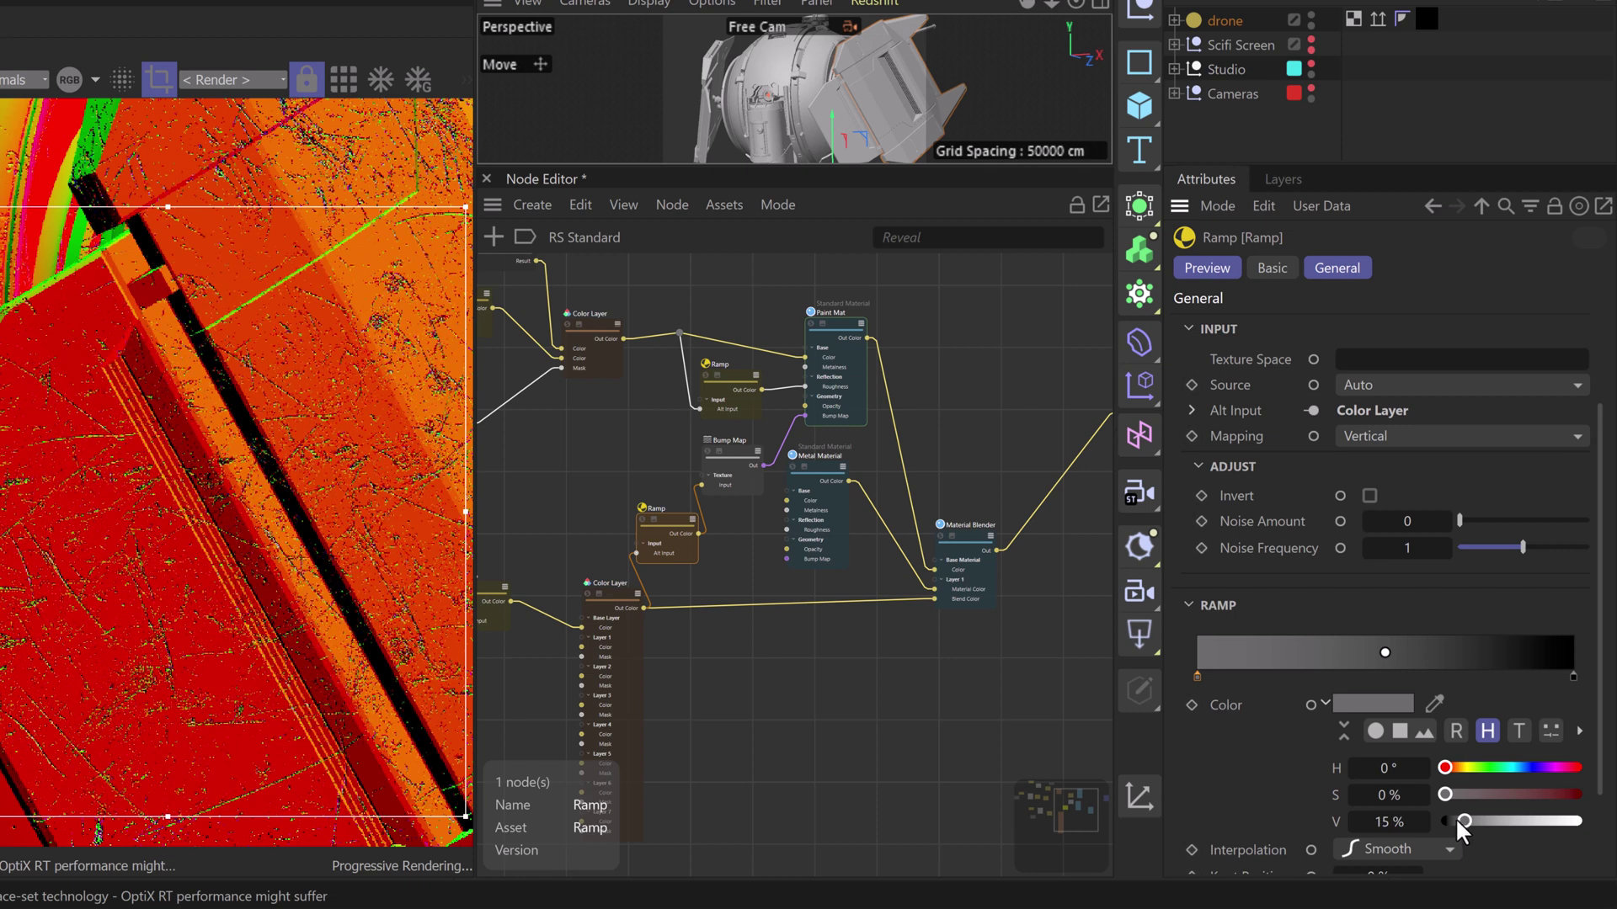
drag(1464, 821, 1455, 821)
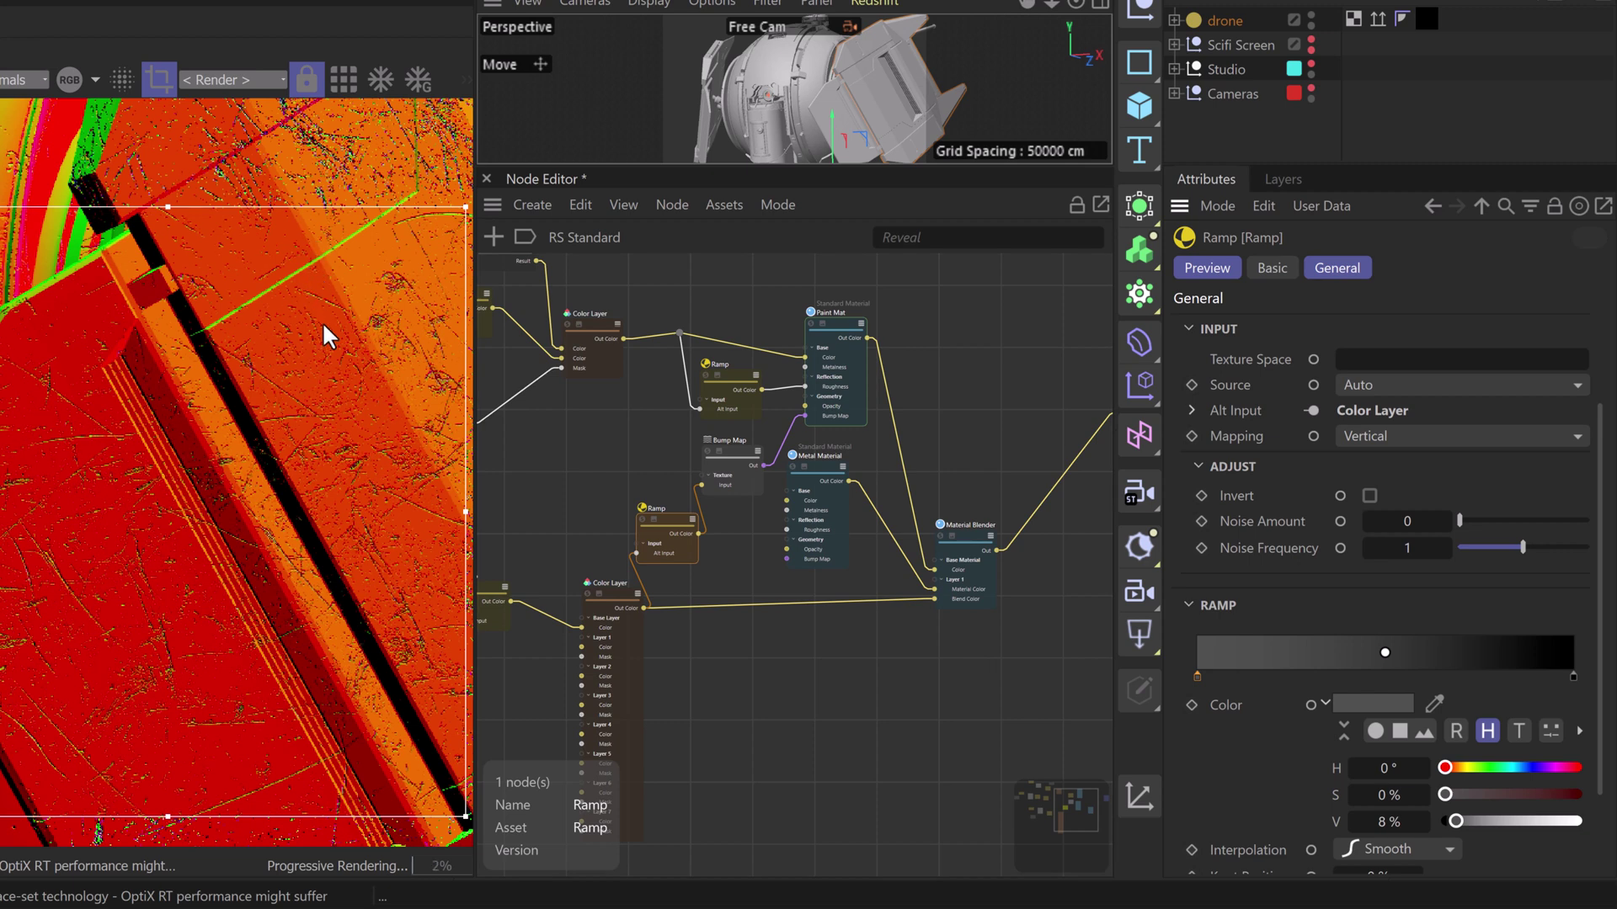
Return the render view to the Beauty pass and examine the panel's scratches up close
scroll(323, 327, down, 1)
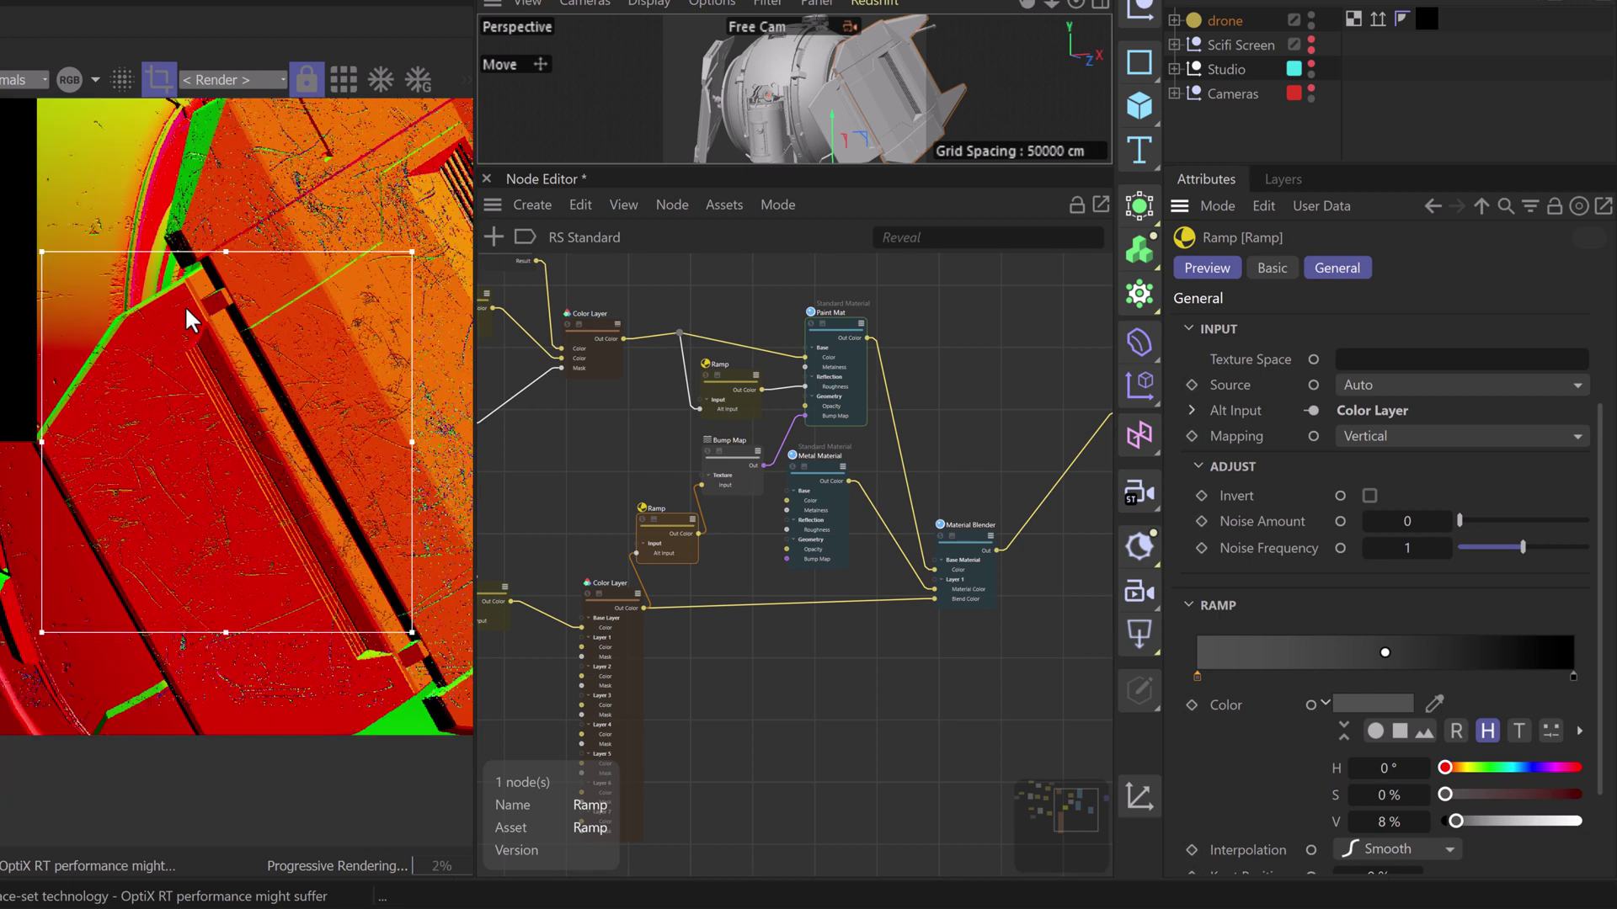
click(21, 76)
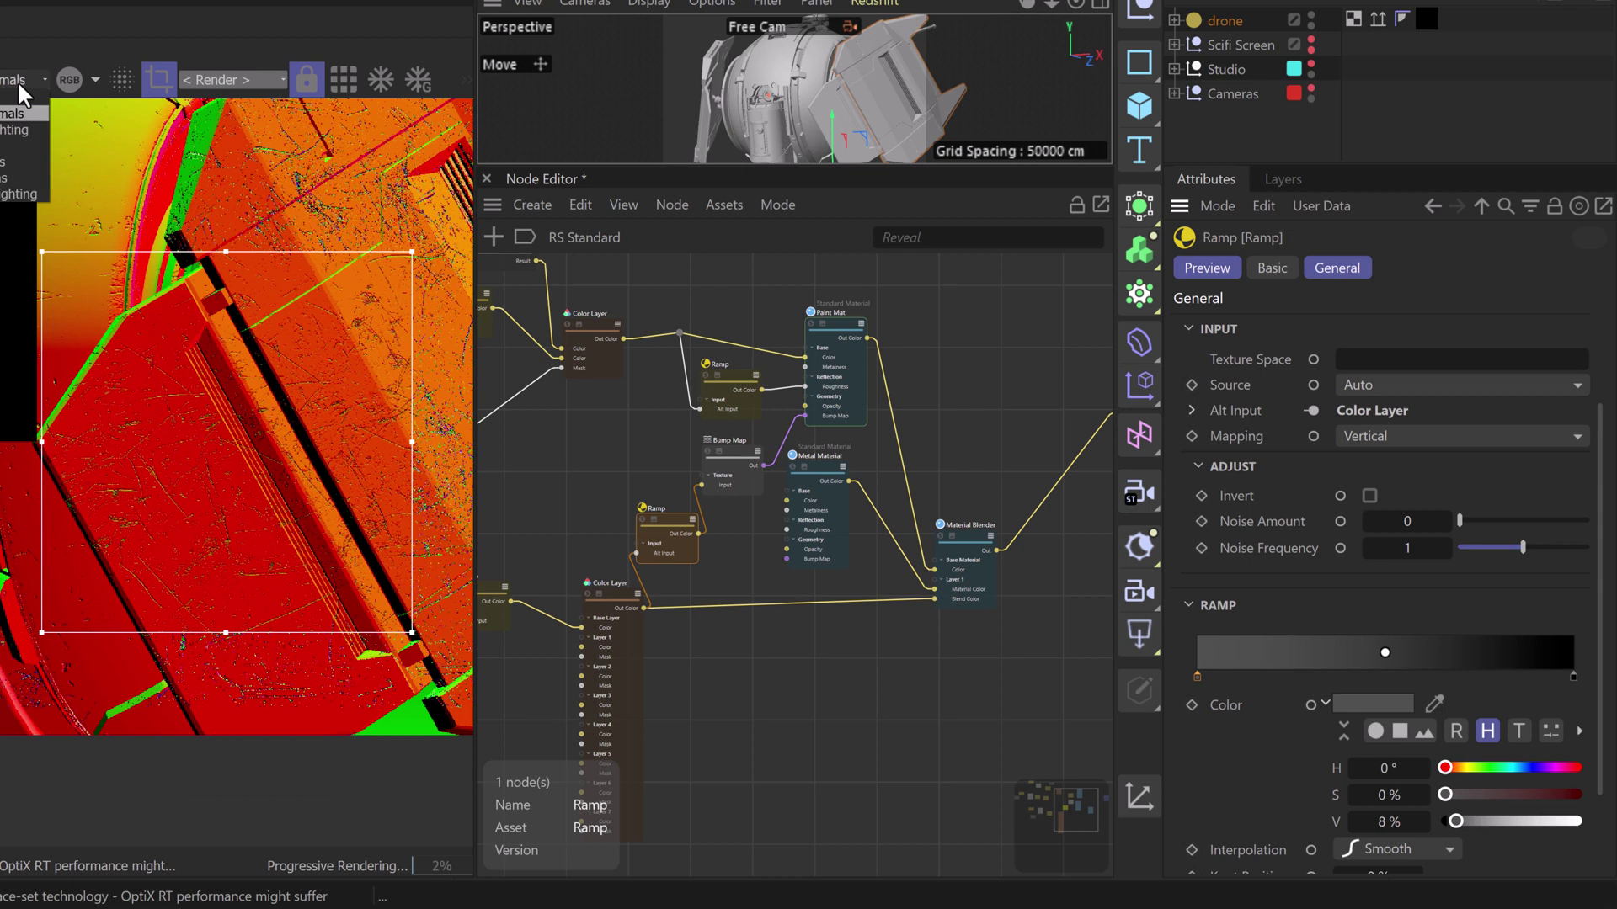
click(8, 112)
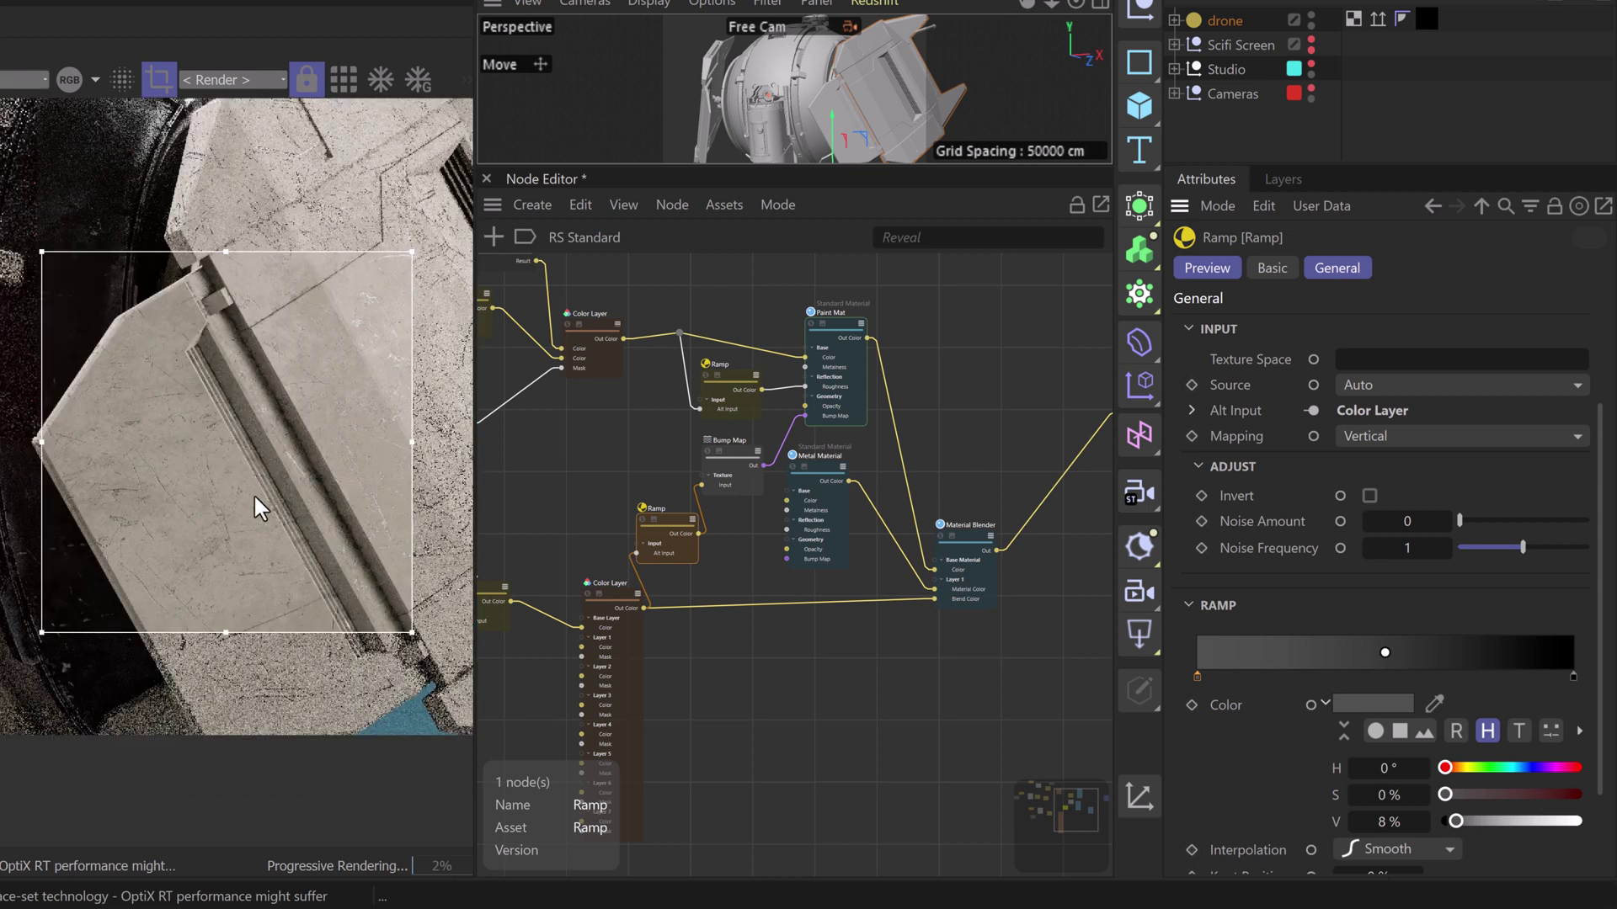
scroll(241, 519, up, 2)
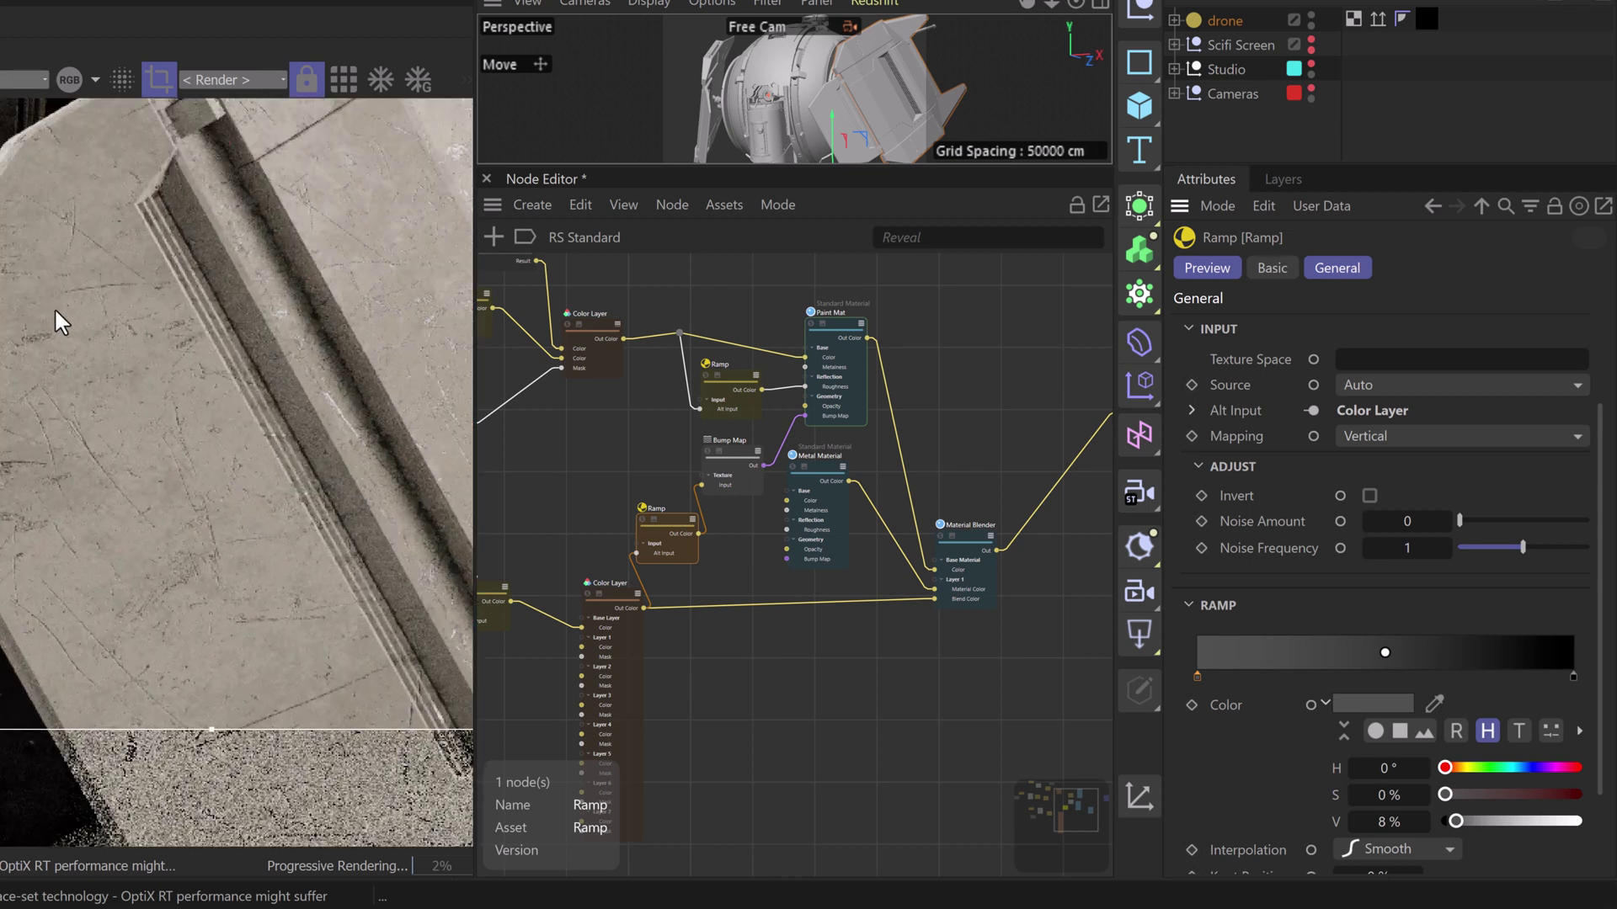
scroll(253, 397, down, 3)
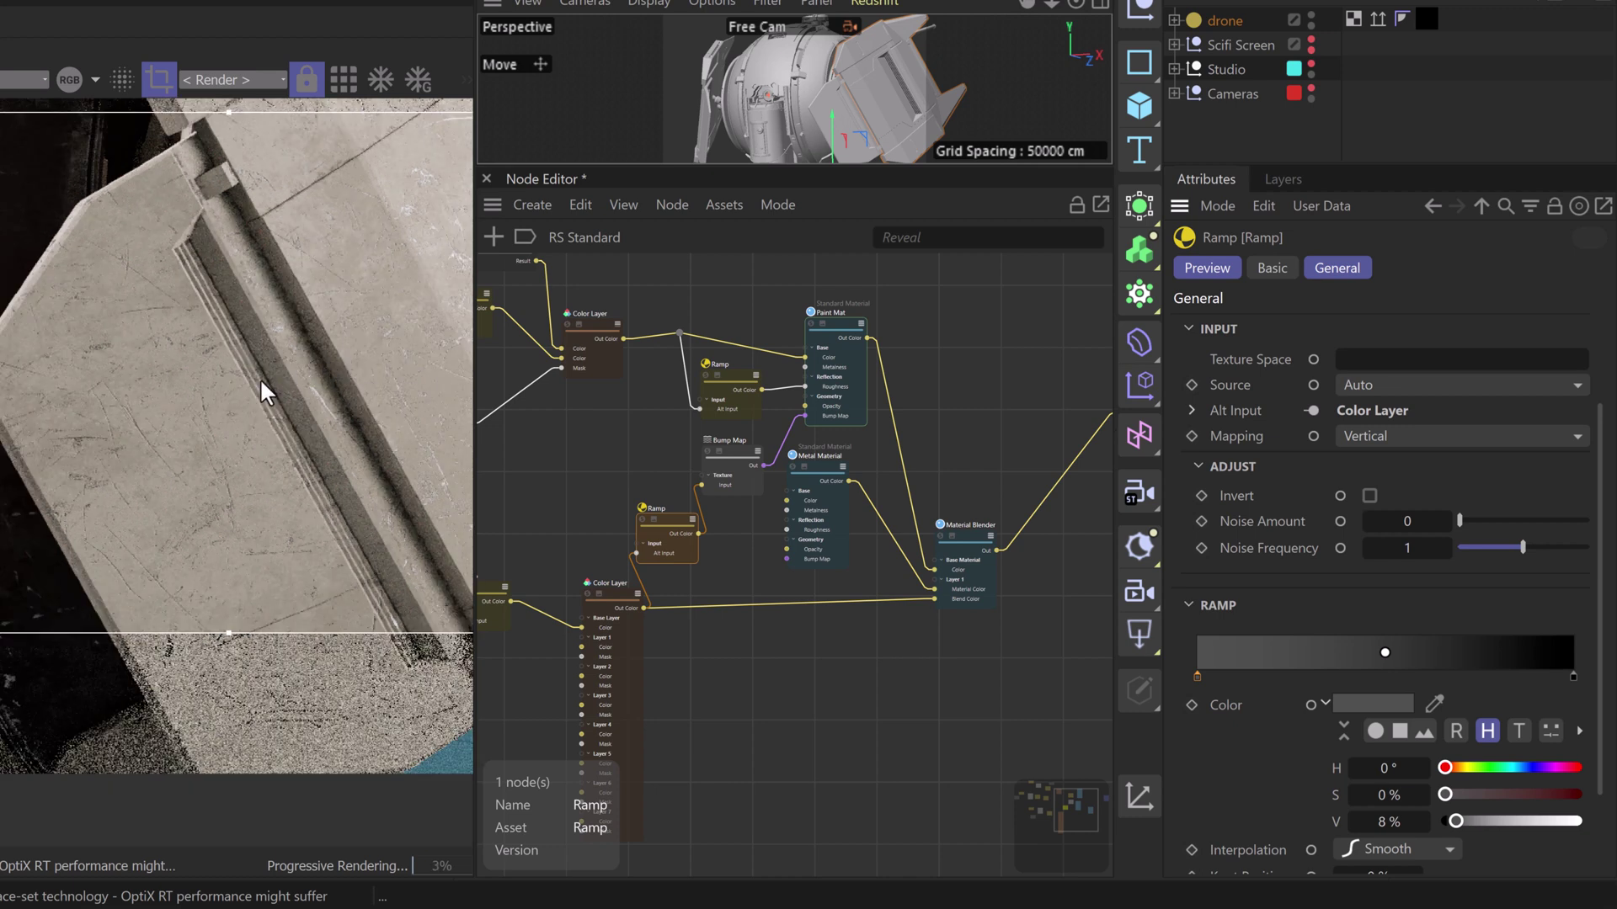
middle_drag(341, 364, 264, 487)
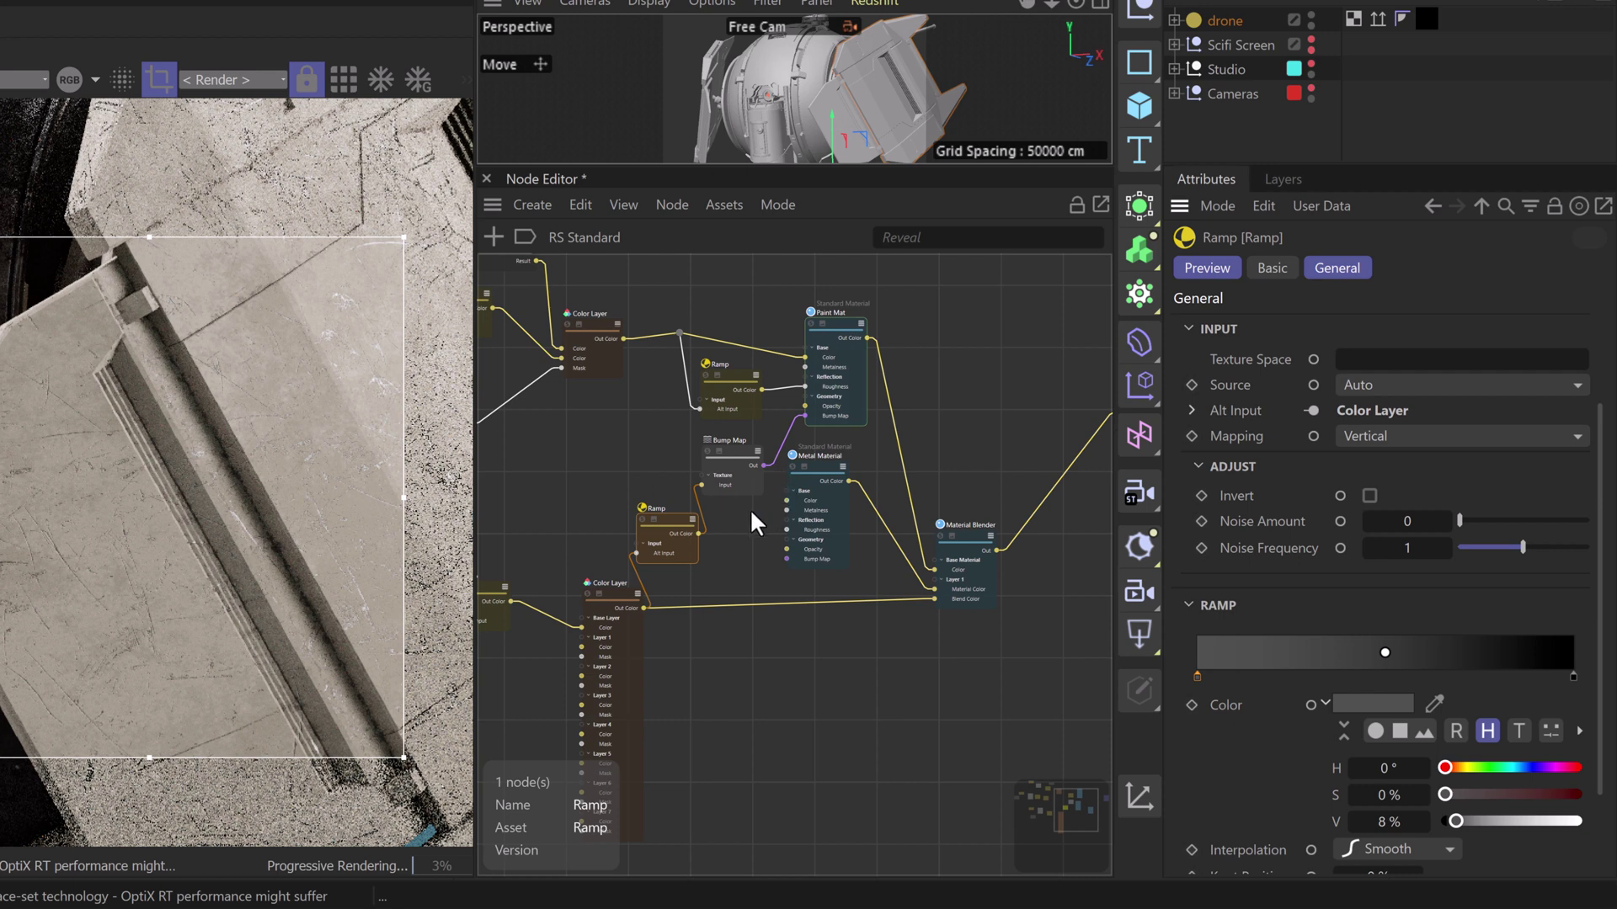
Add a Curvature node as the mask of the scratch Color Layer's Layer 1 and preview that Color Layer in solo
middle_drag(749, 522, 942, 397)
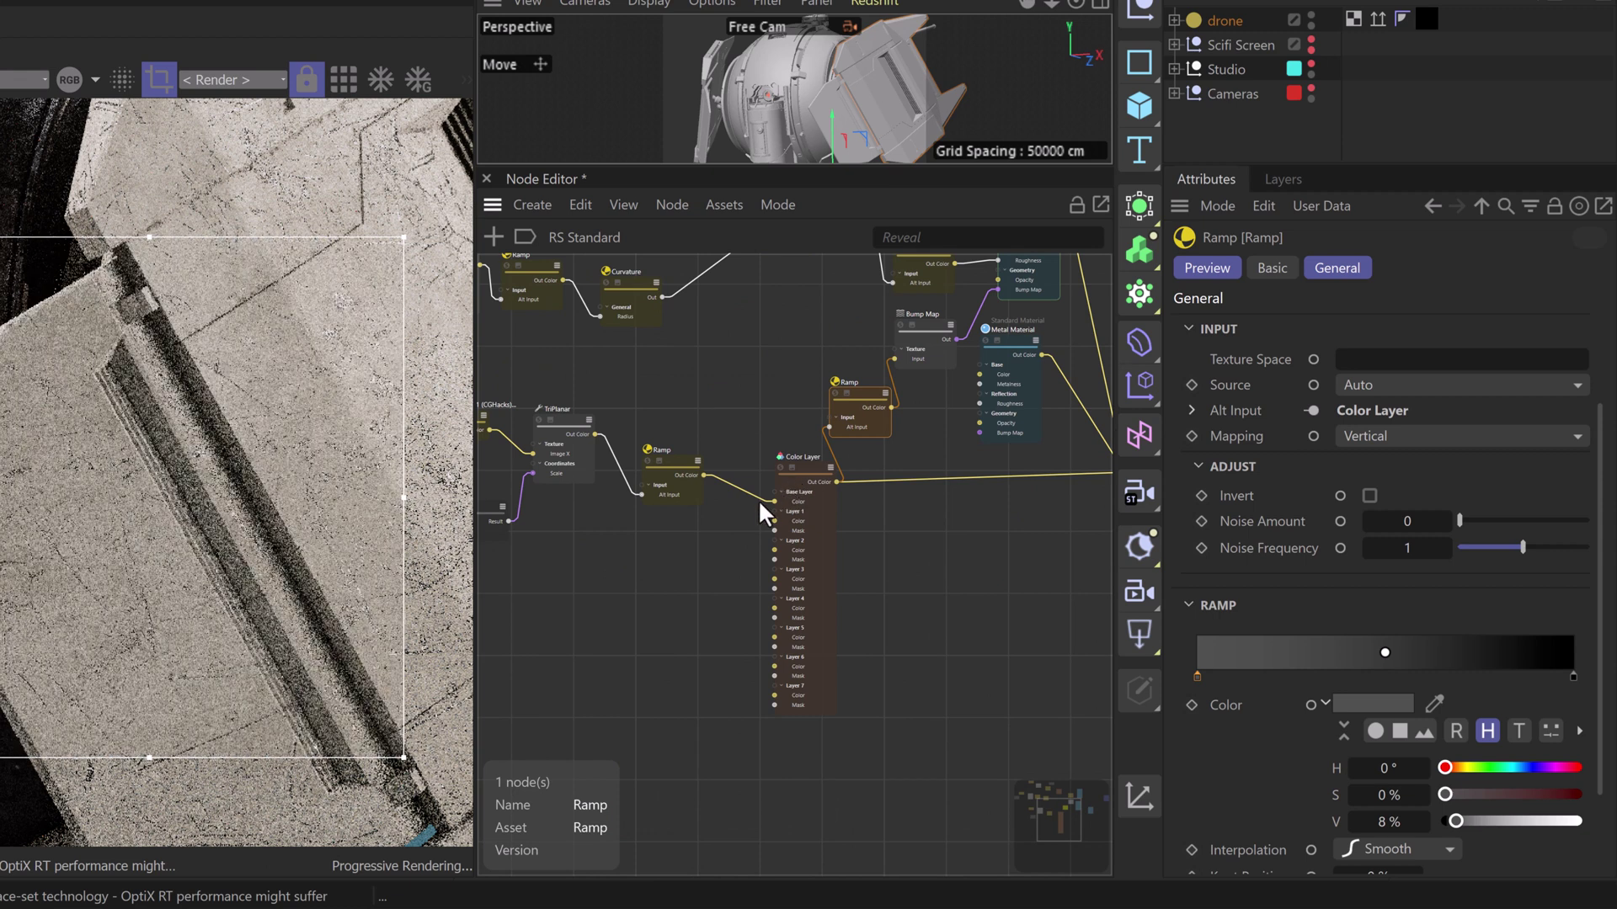
middle_drag(669, 579, 829, 493)
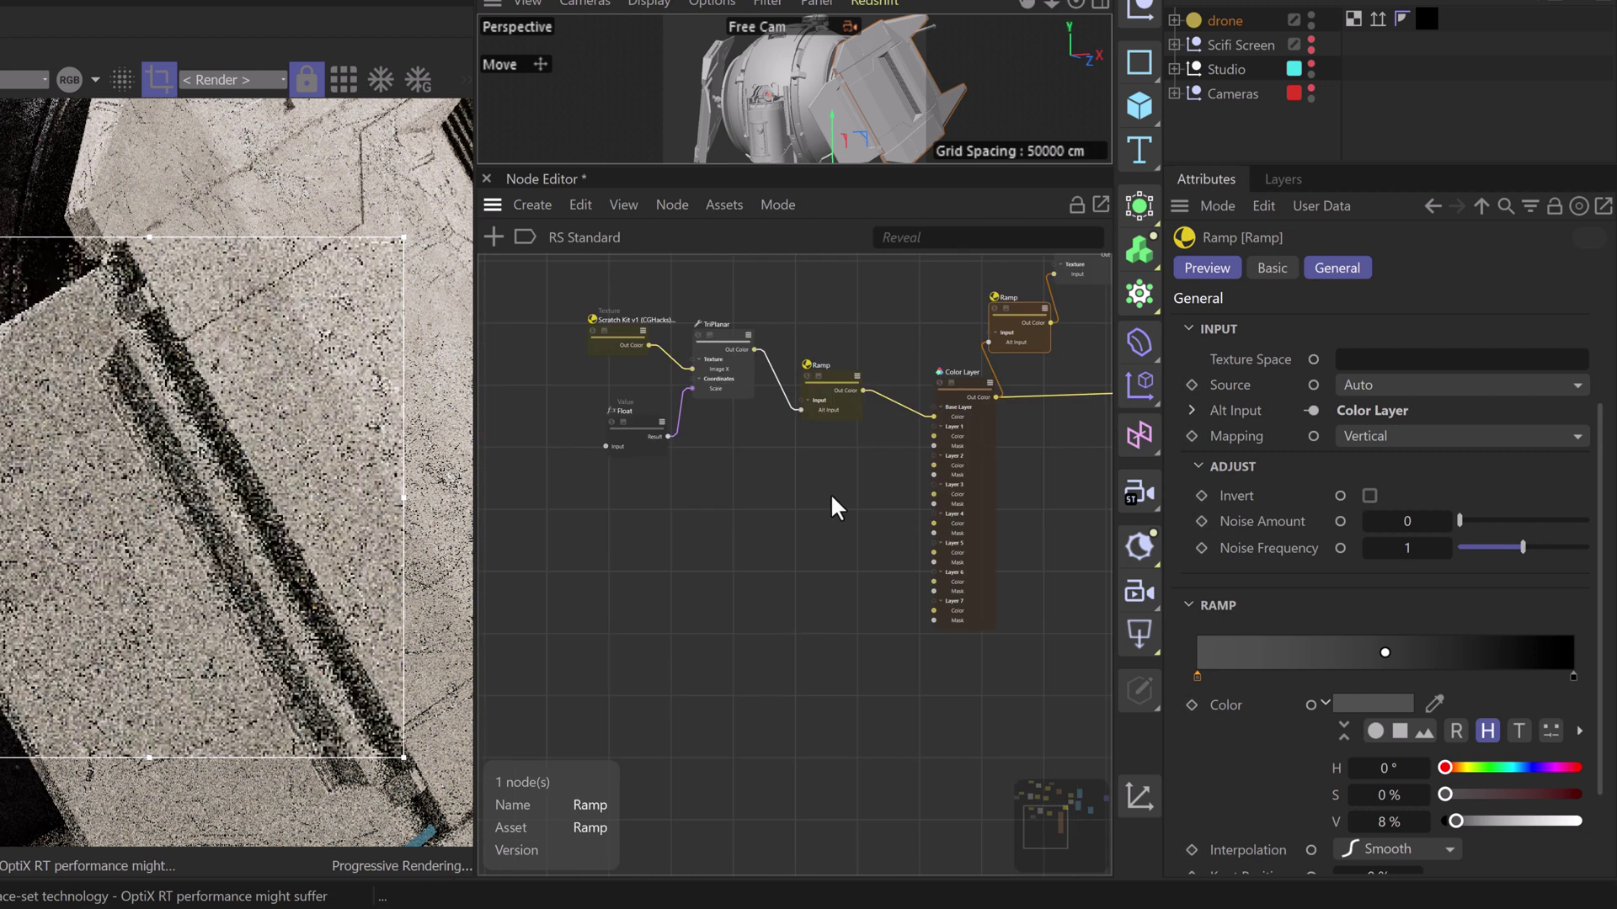
click(832, 497)
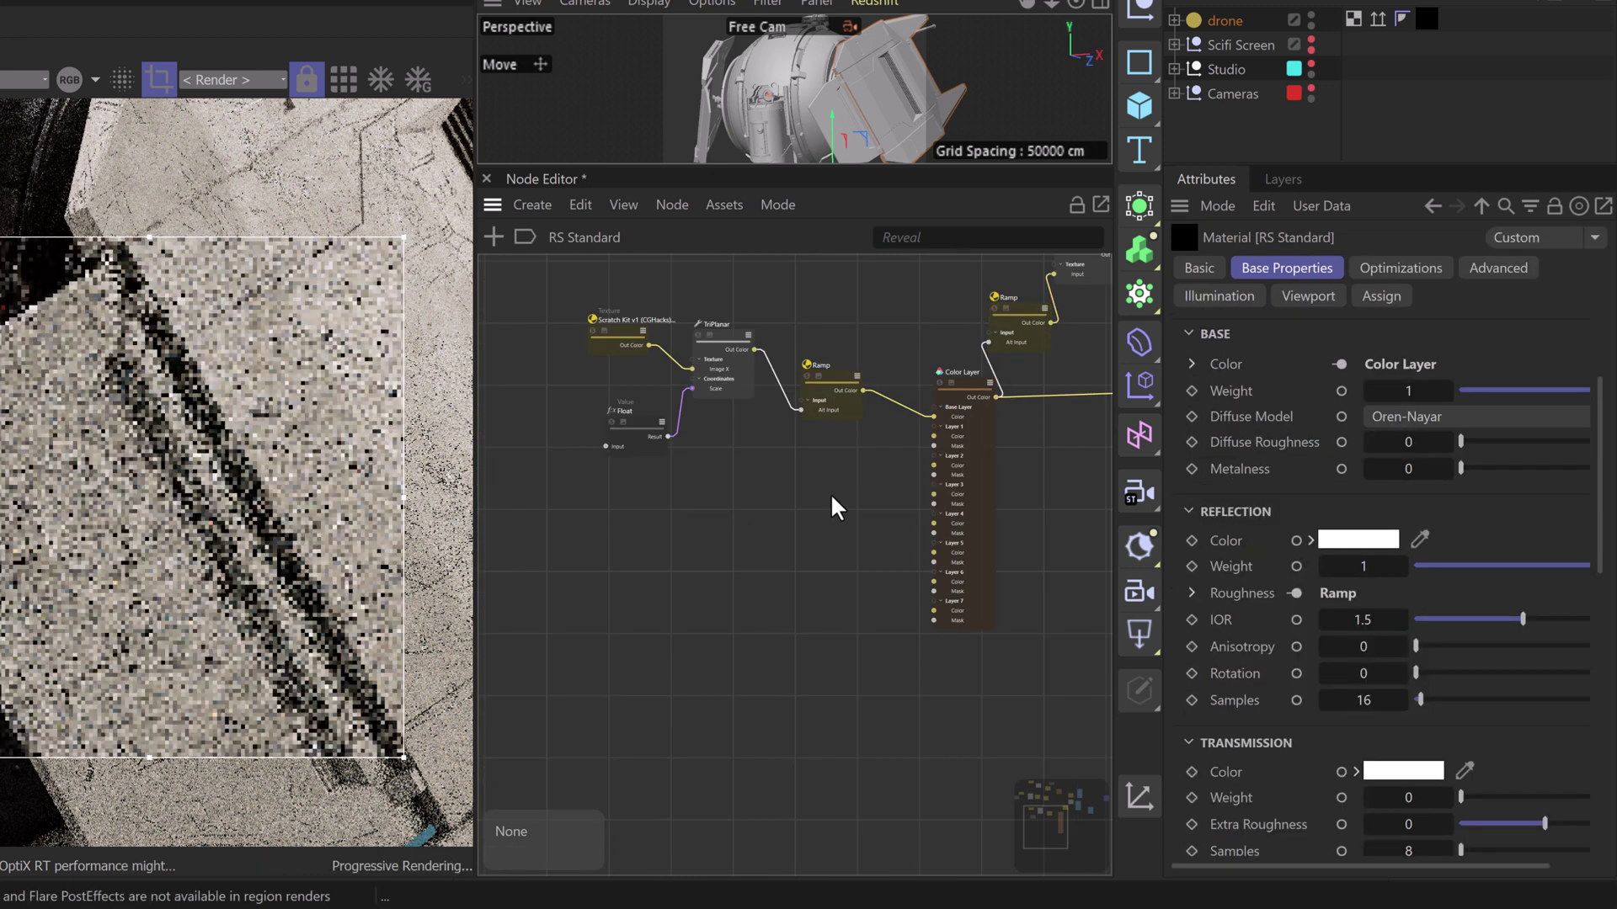
key(shift+c)
text(curv)
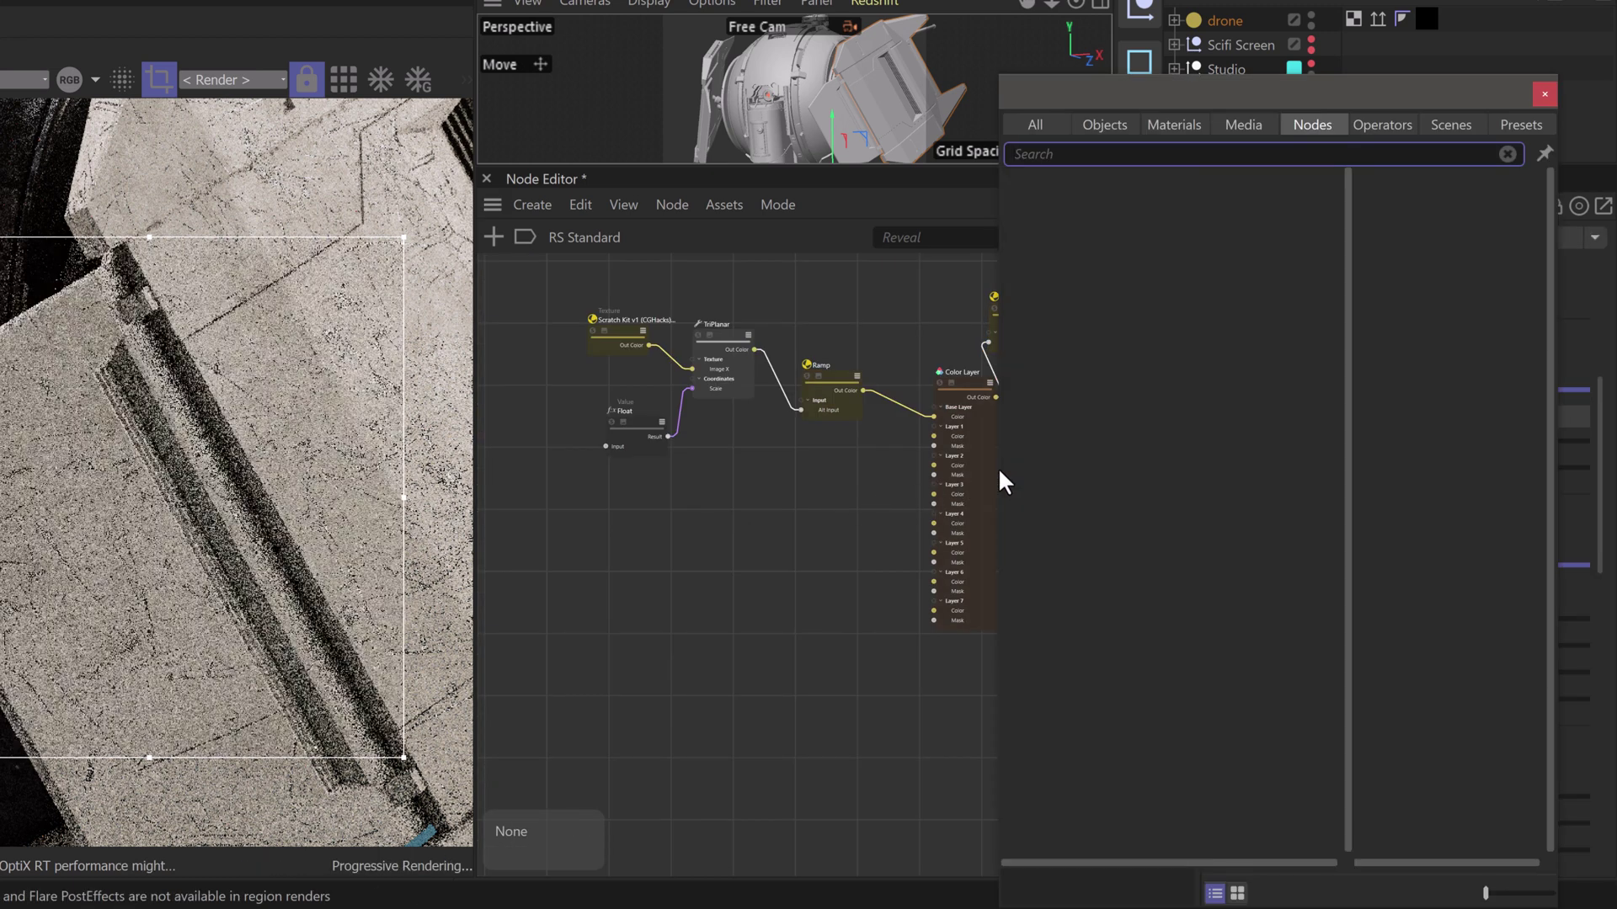
drag(1063, 186, 813, 477)
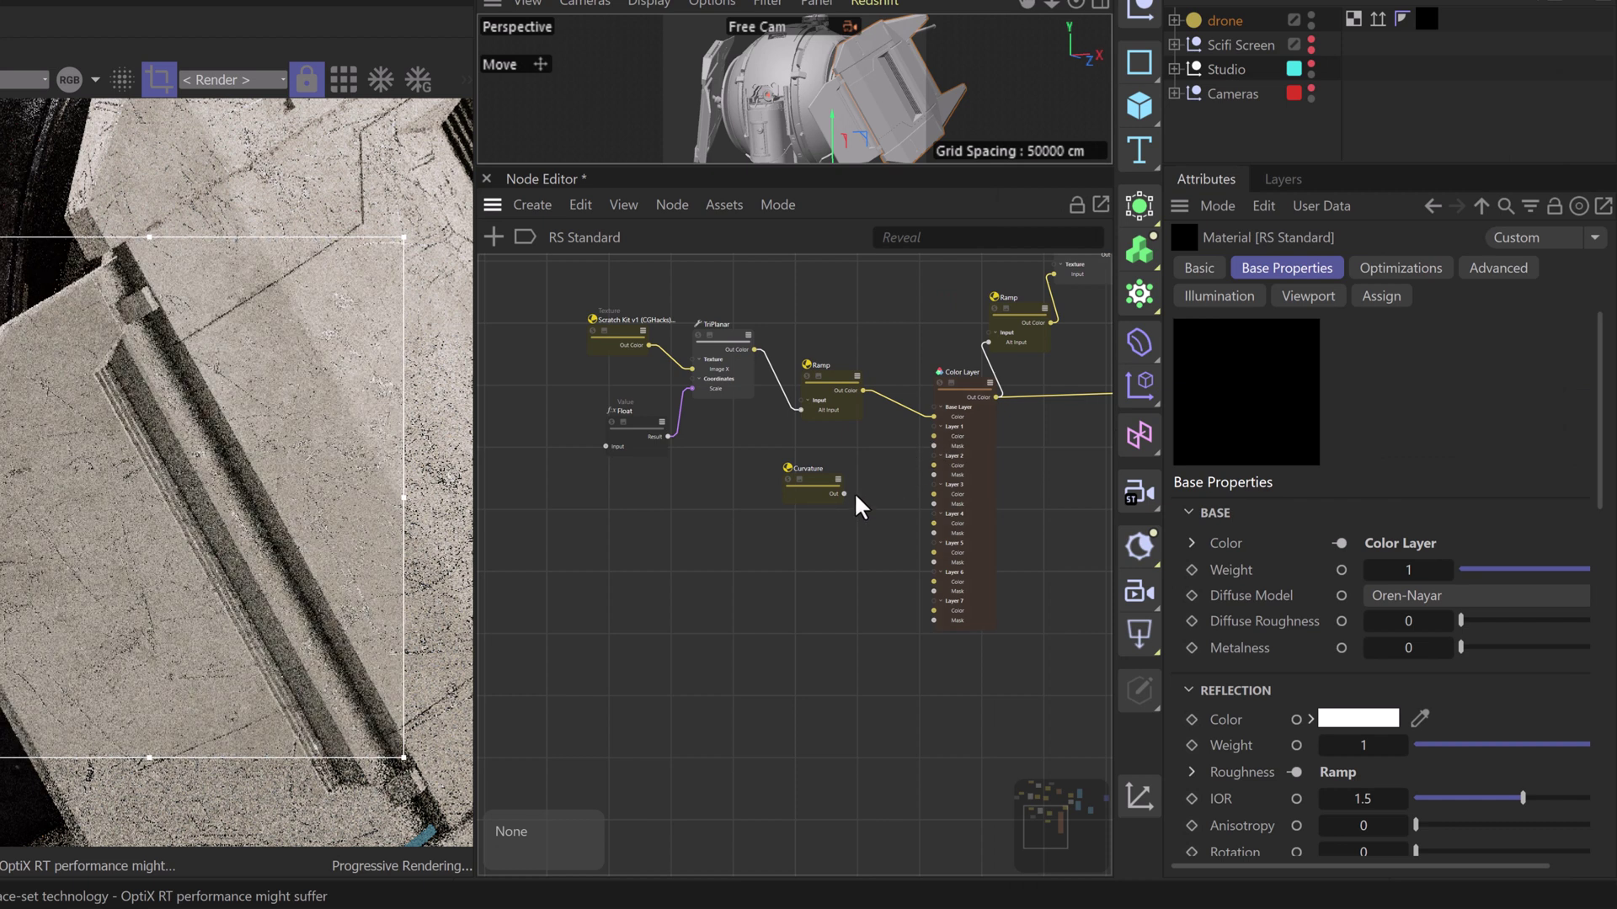
drag(844, 494, 934, 446)
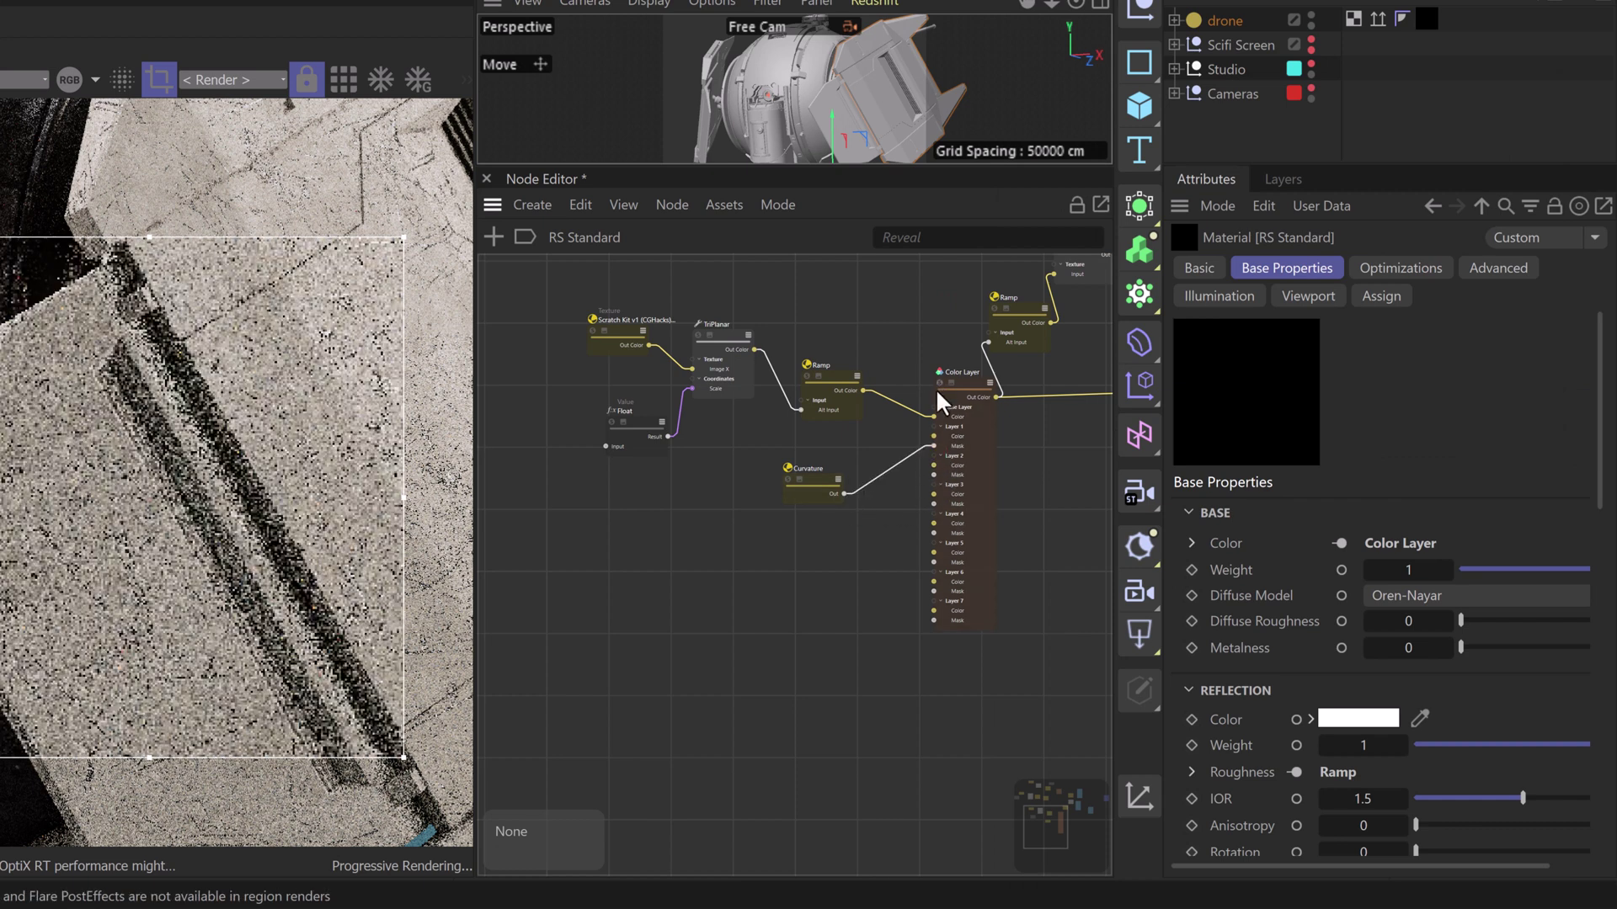
click(944, 395)
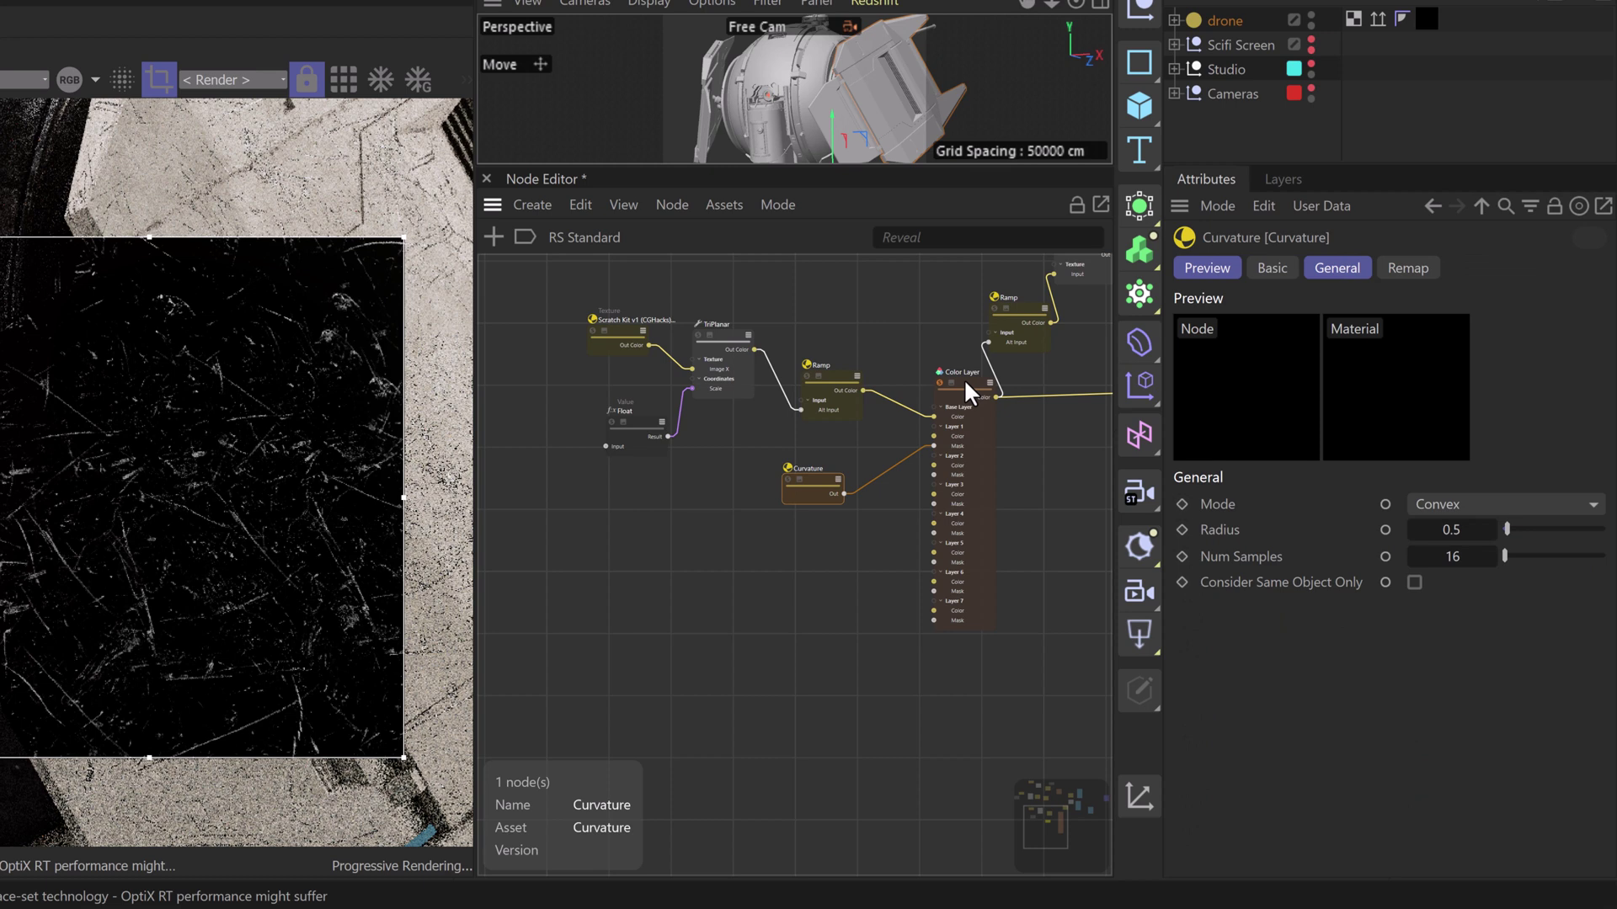
Enable Layer 1 of the scratch Color Layer, set its color to white (V 100 %) and its blend mode to Add
click(964, 377)
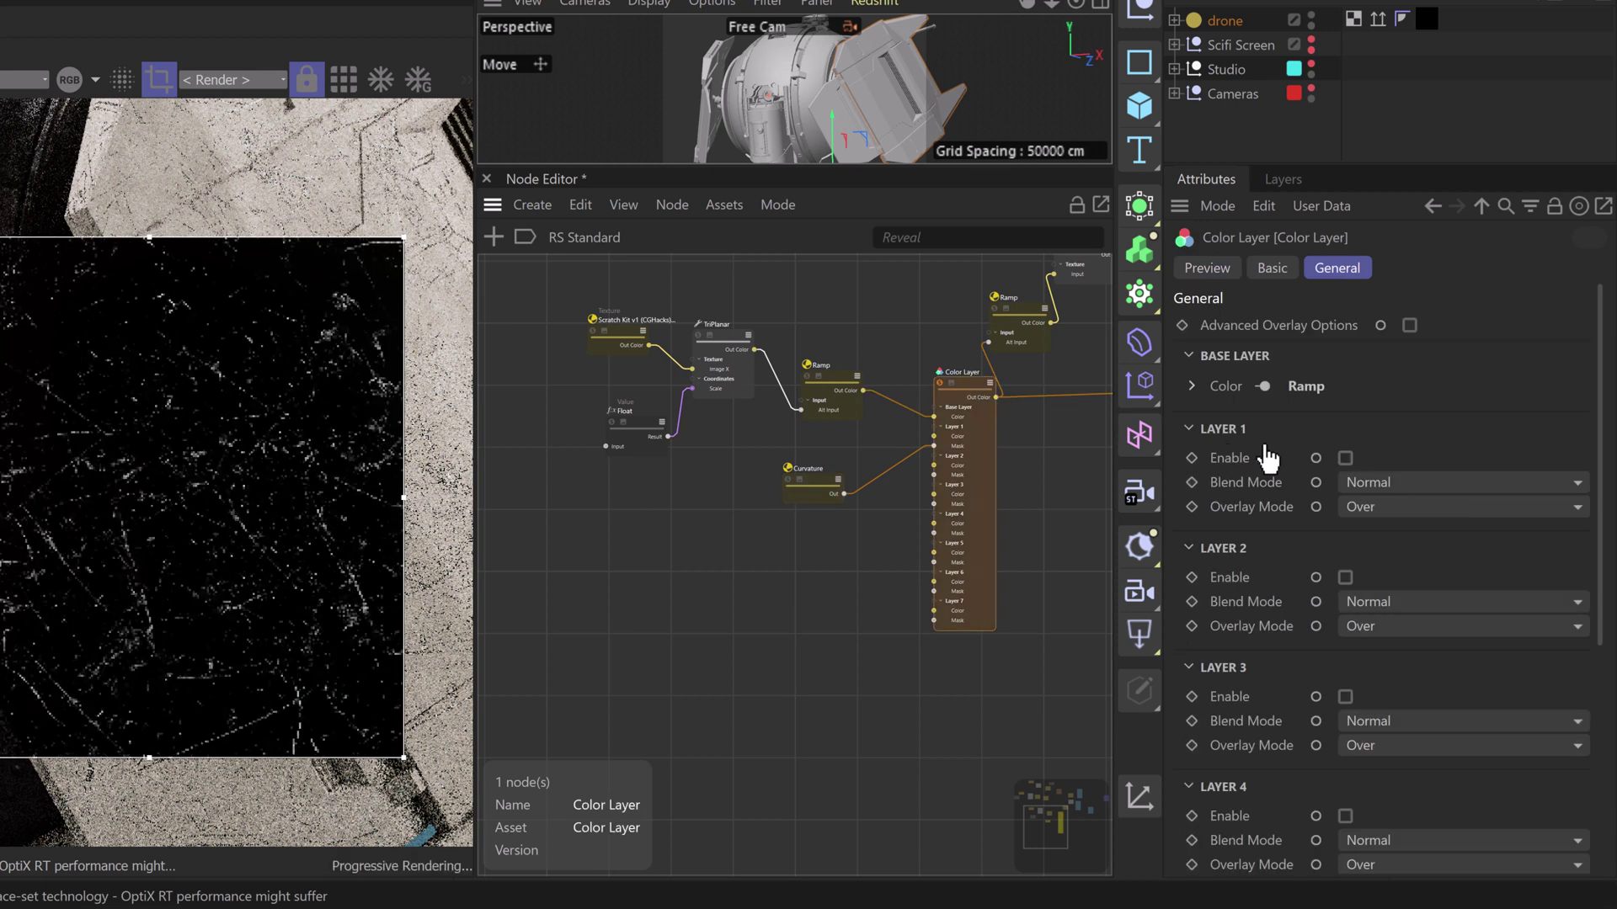
click(1345, 457)
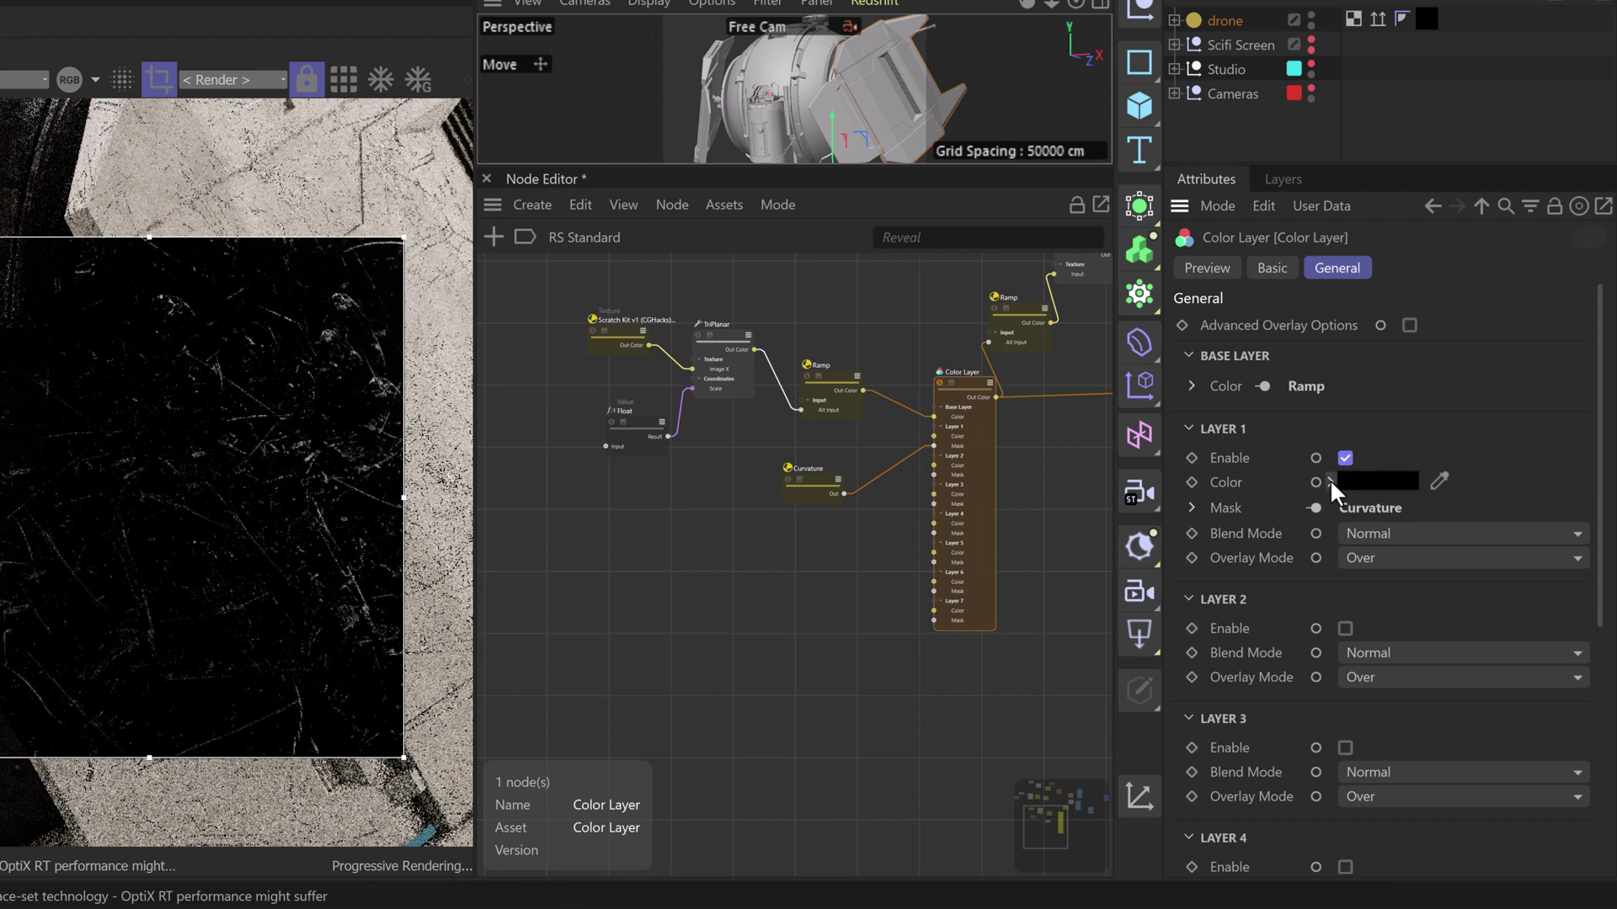
click(1331, 482)
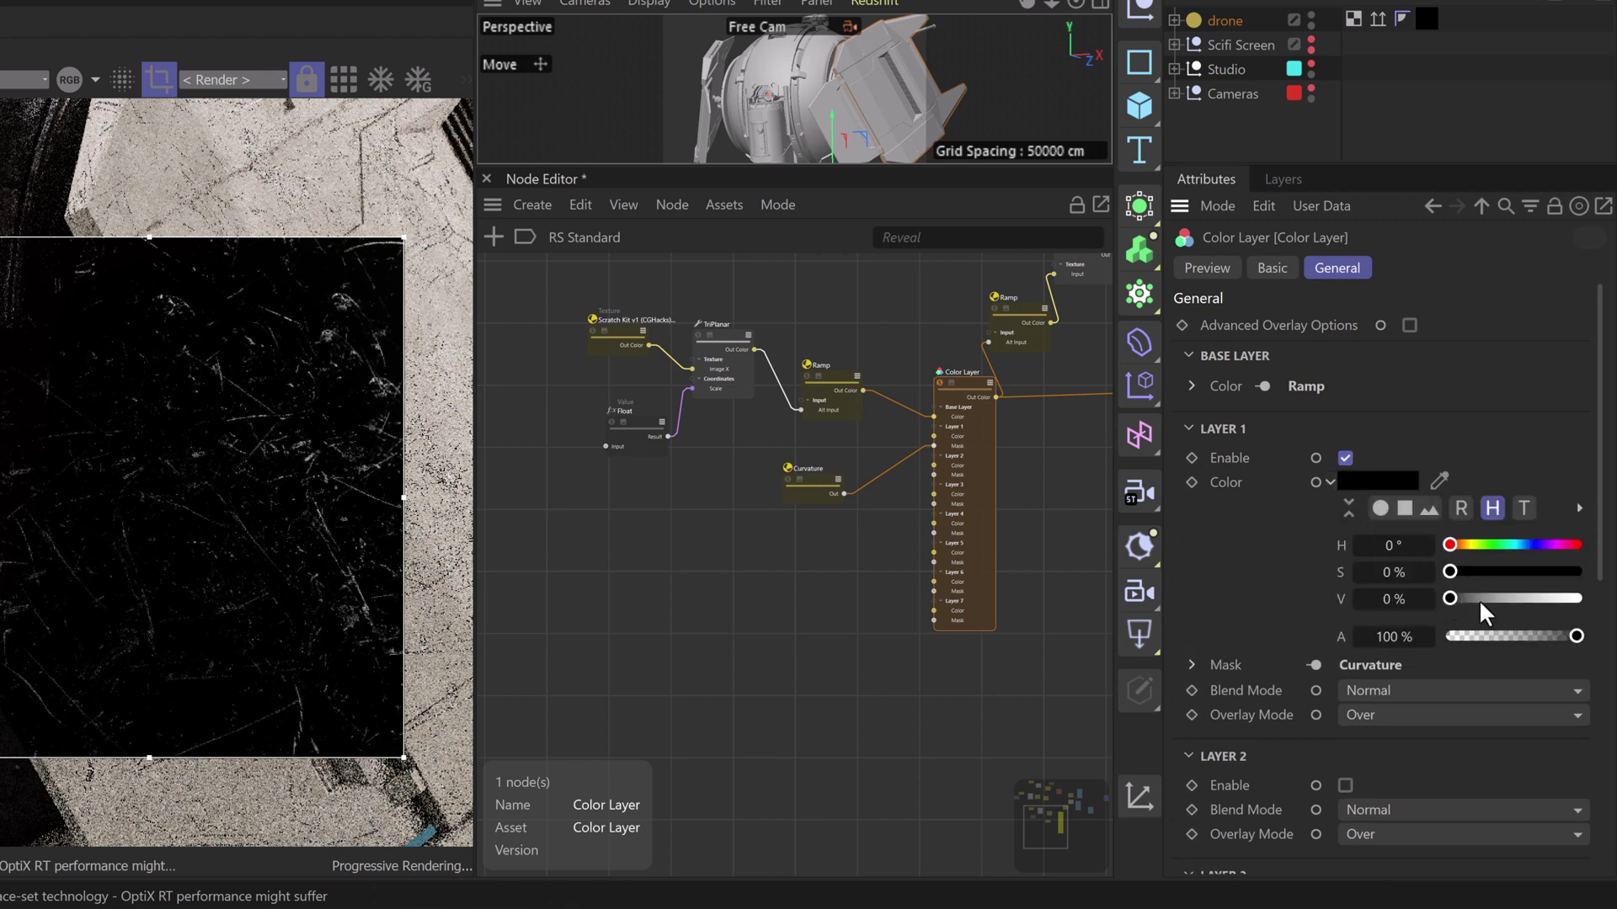
drag(1478, 604, 1612, 604)
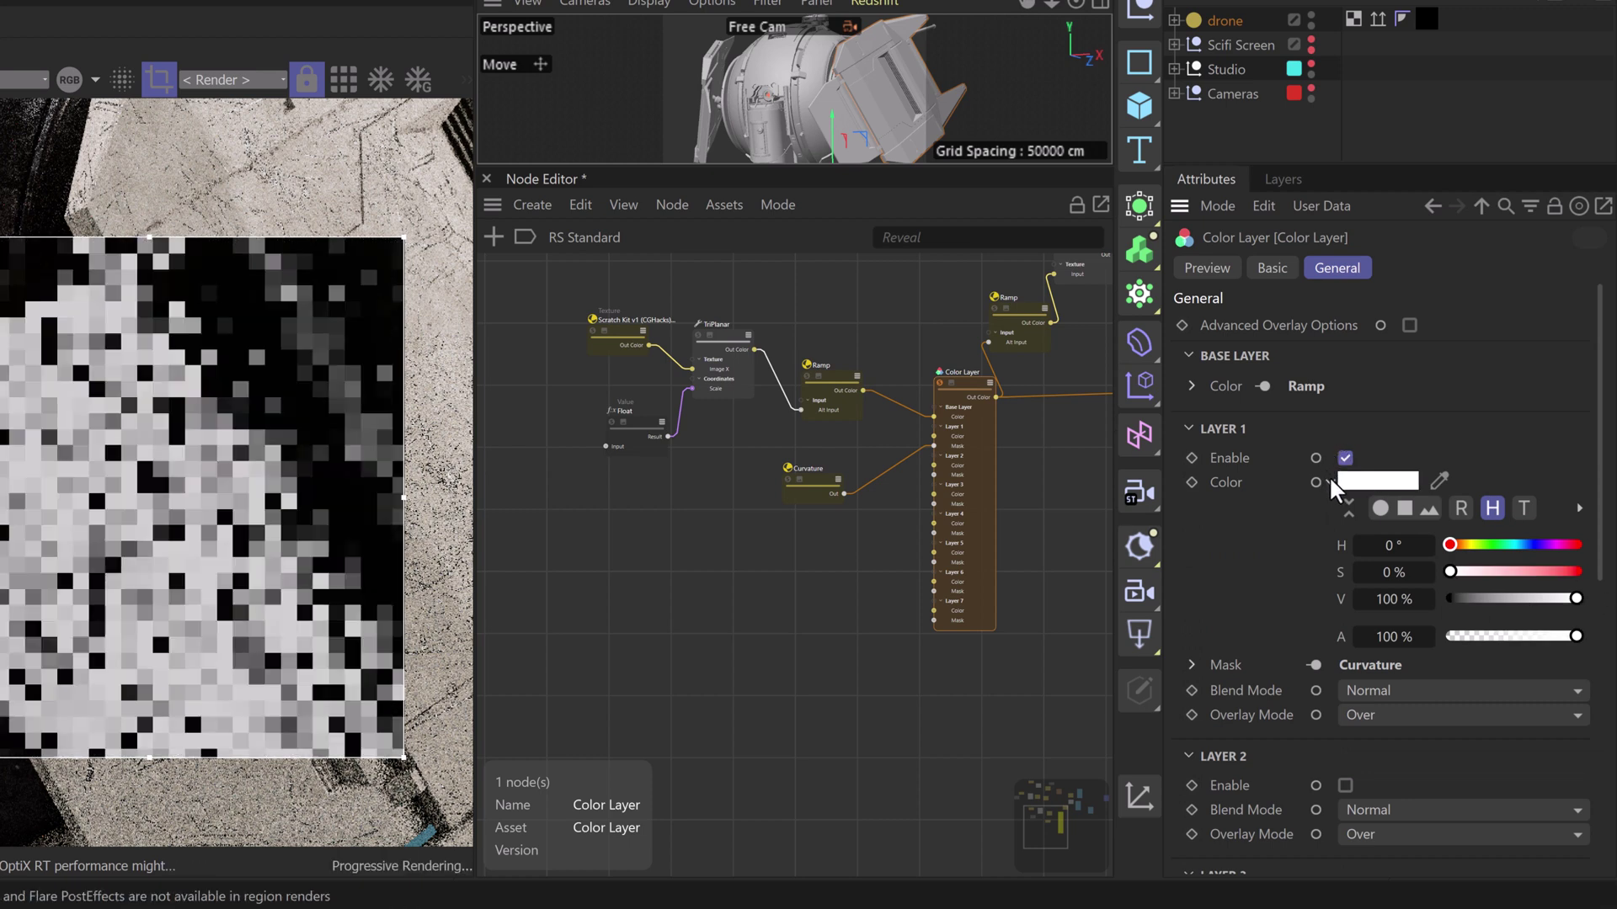
click(1330, 482)
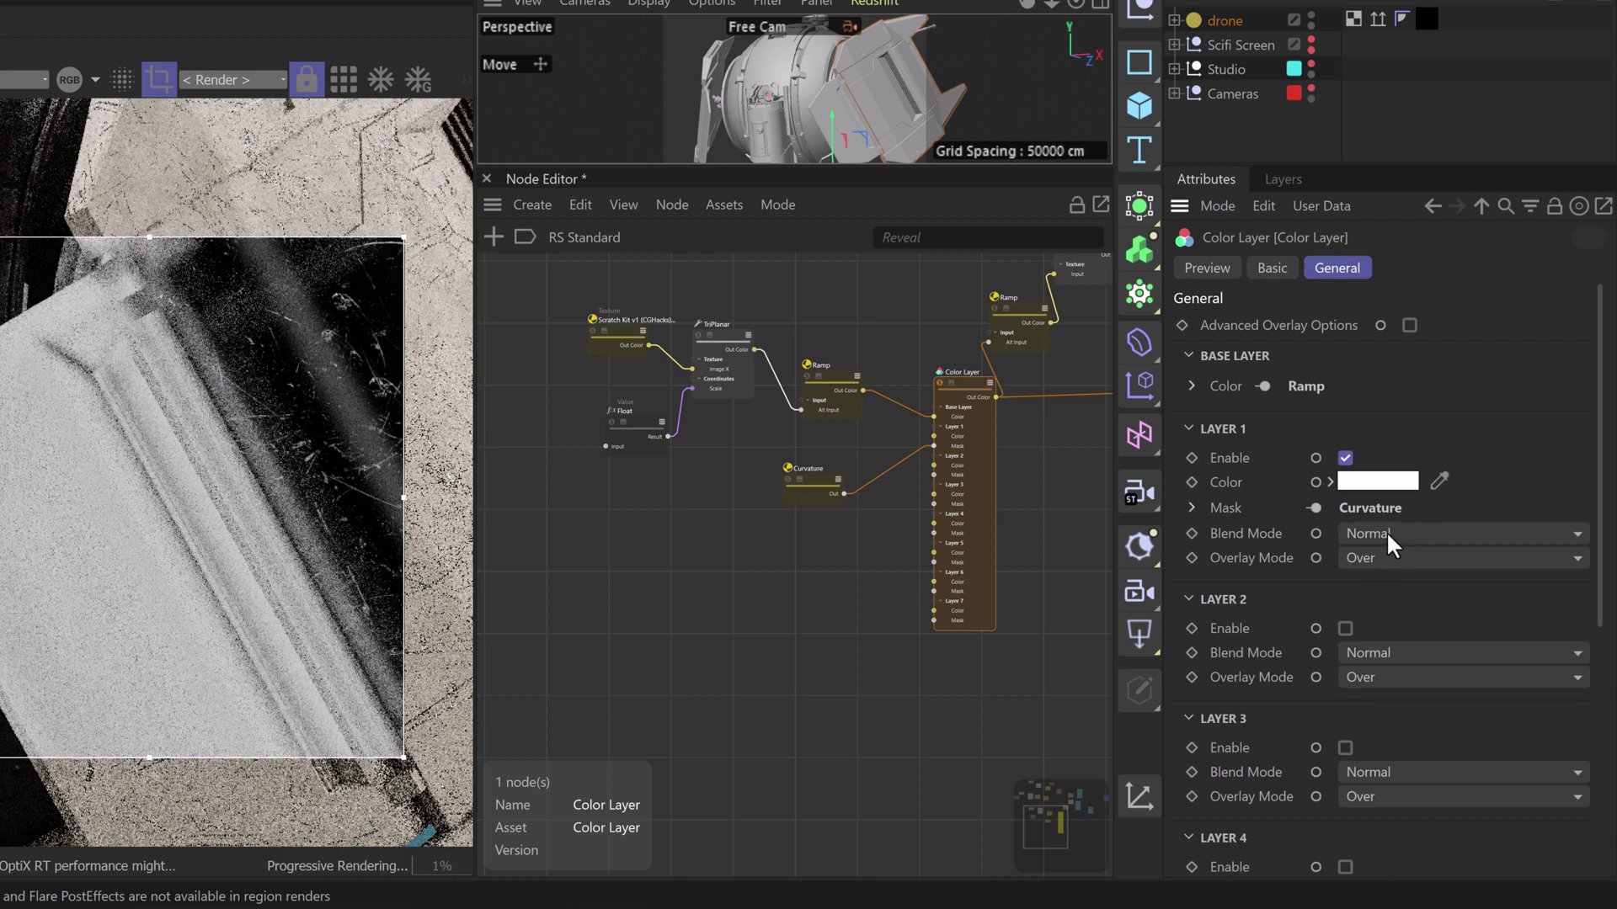
click(1395, 533)
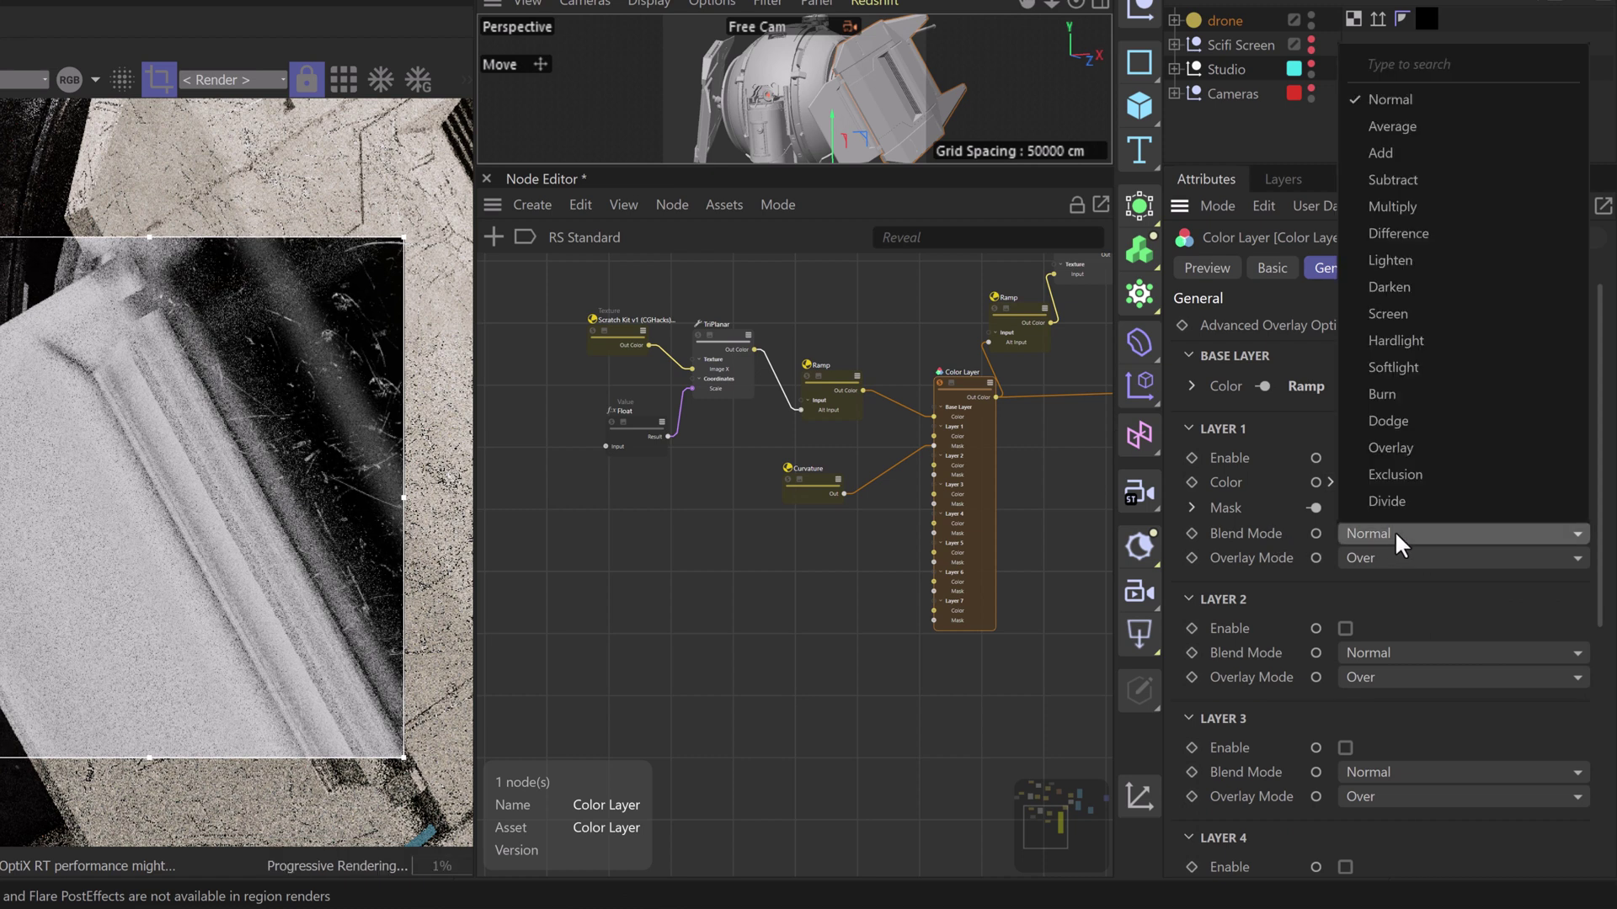
click(1401, 153)
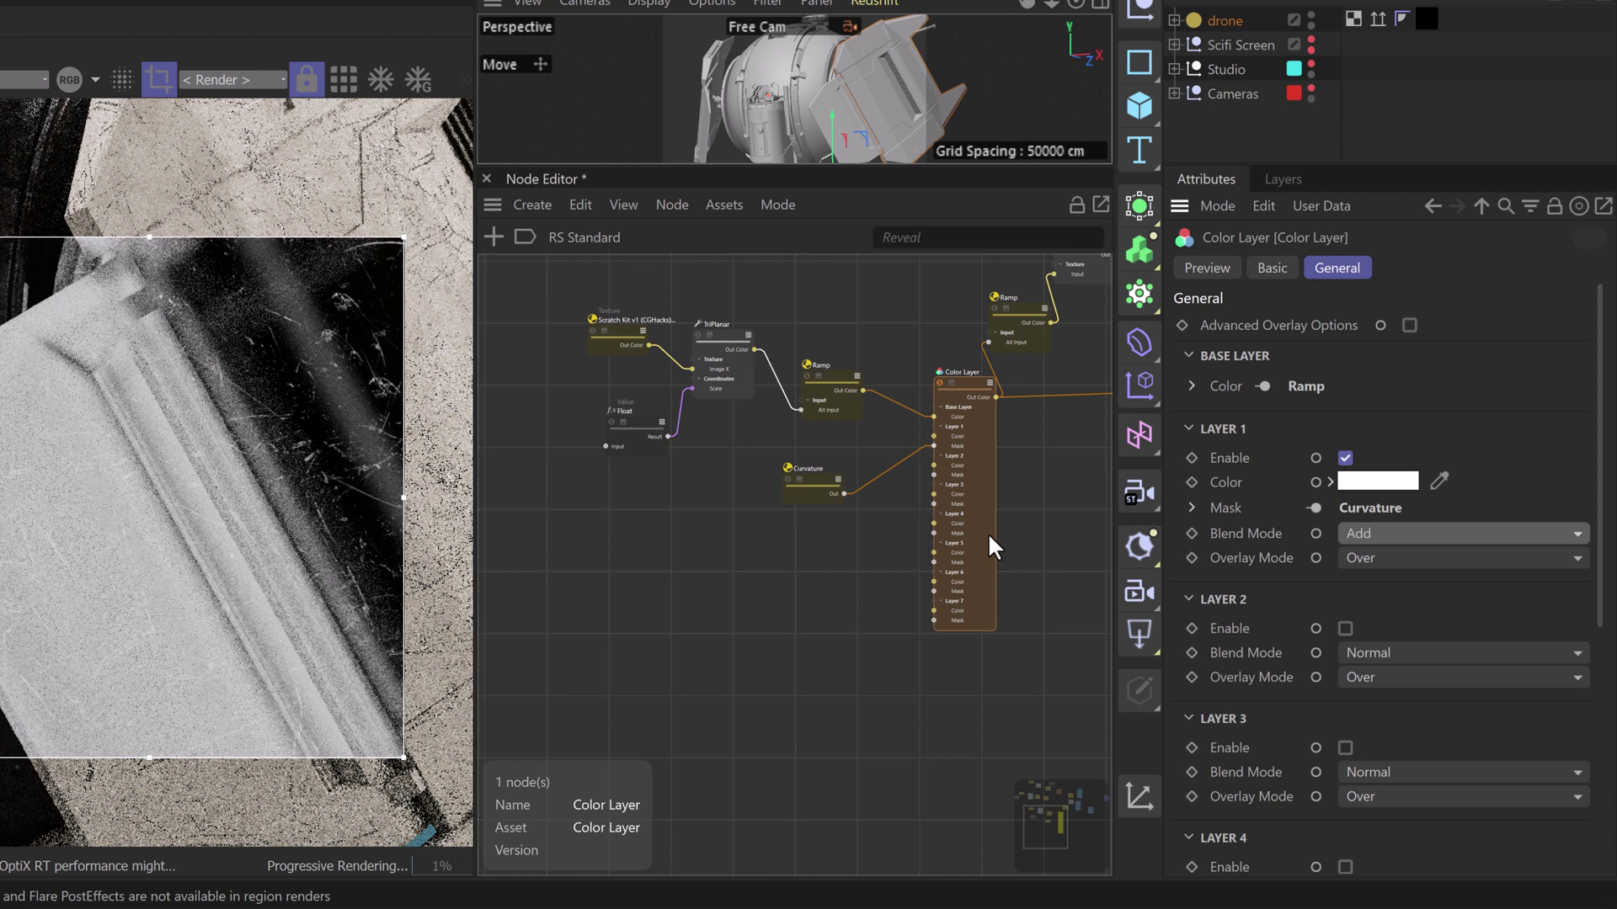
Set the Curvature node's radius to 0.1 and inspect the edge mask around the hinge strip
scroll(341, 431, up, 3)
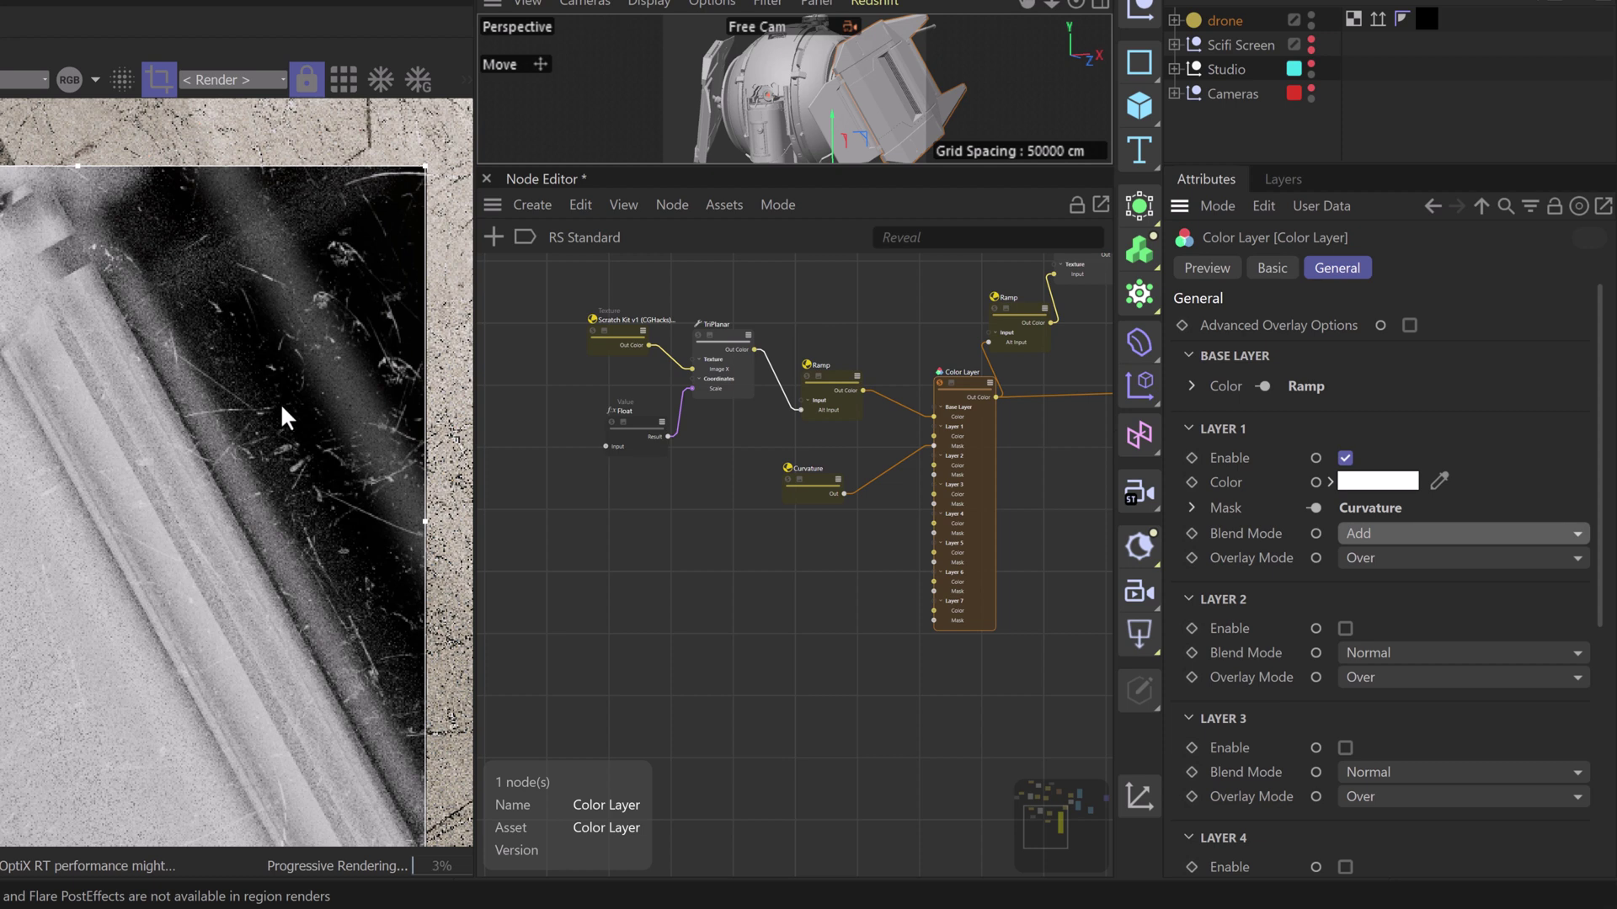
middle_drag(306, 375, 356, 316)
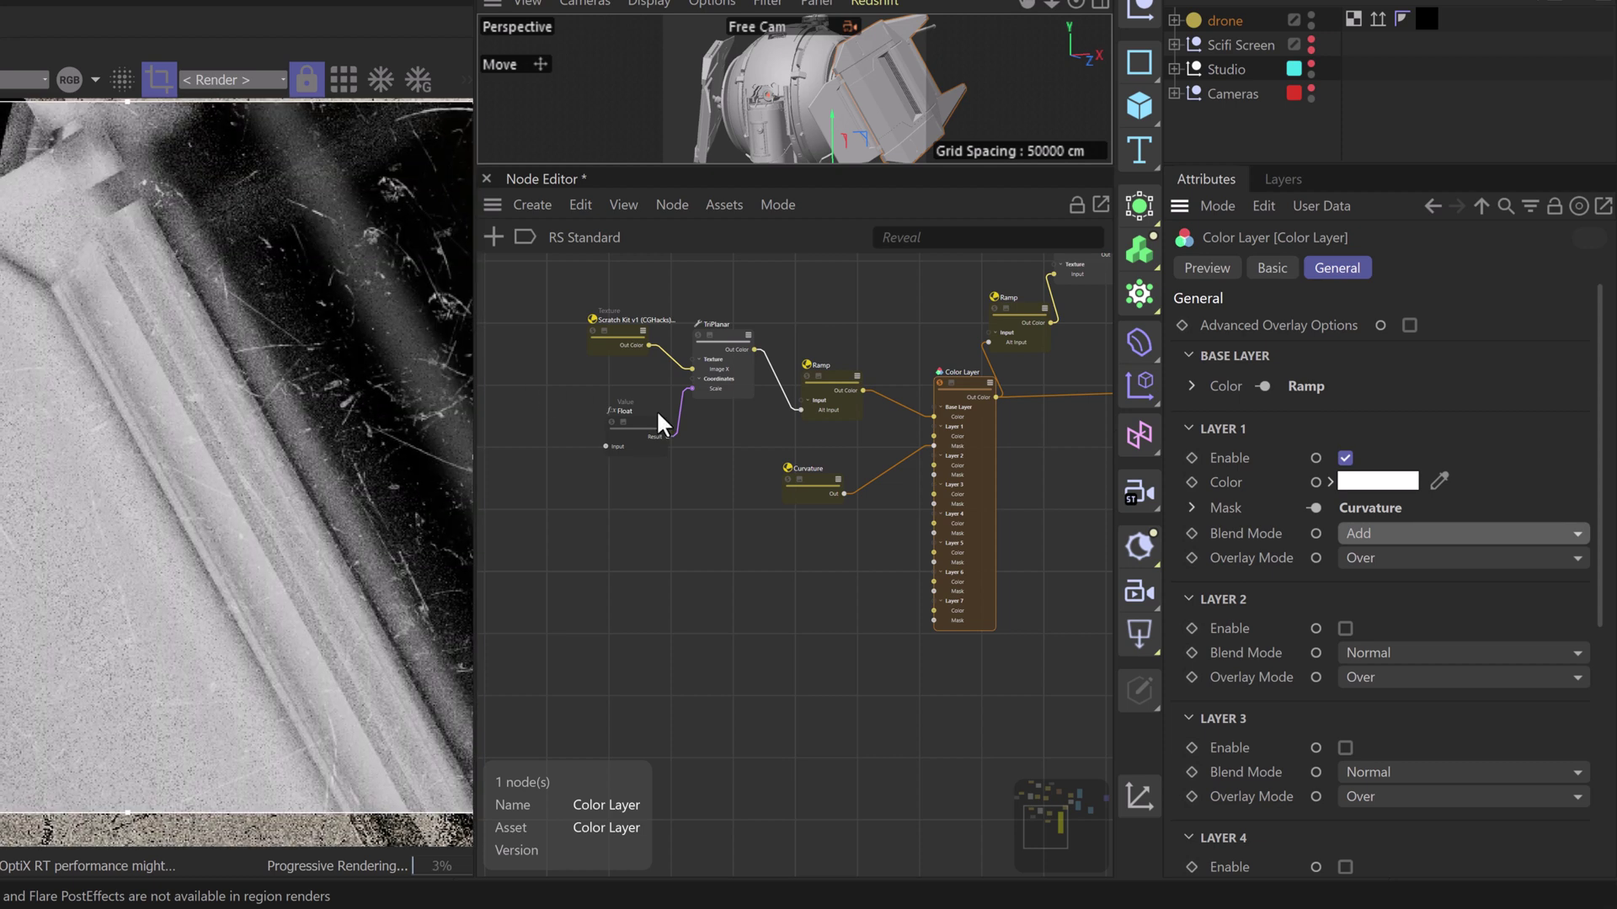
click(811, 475)
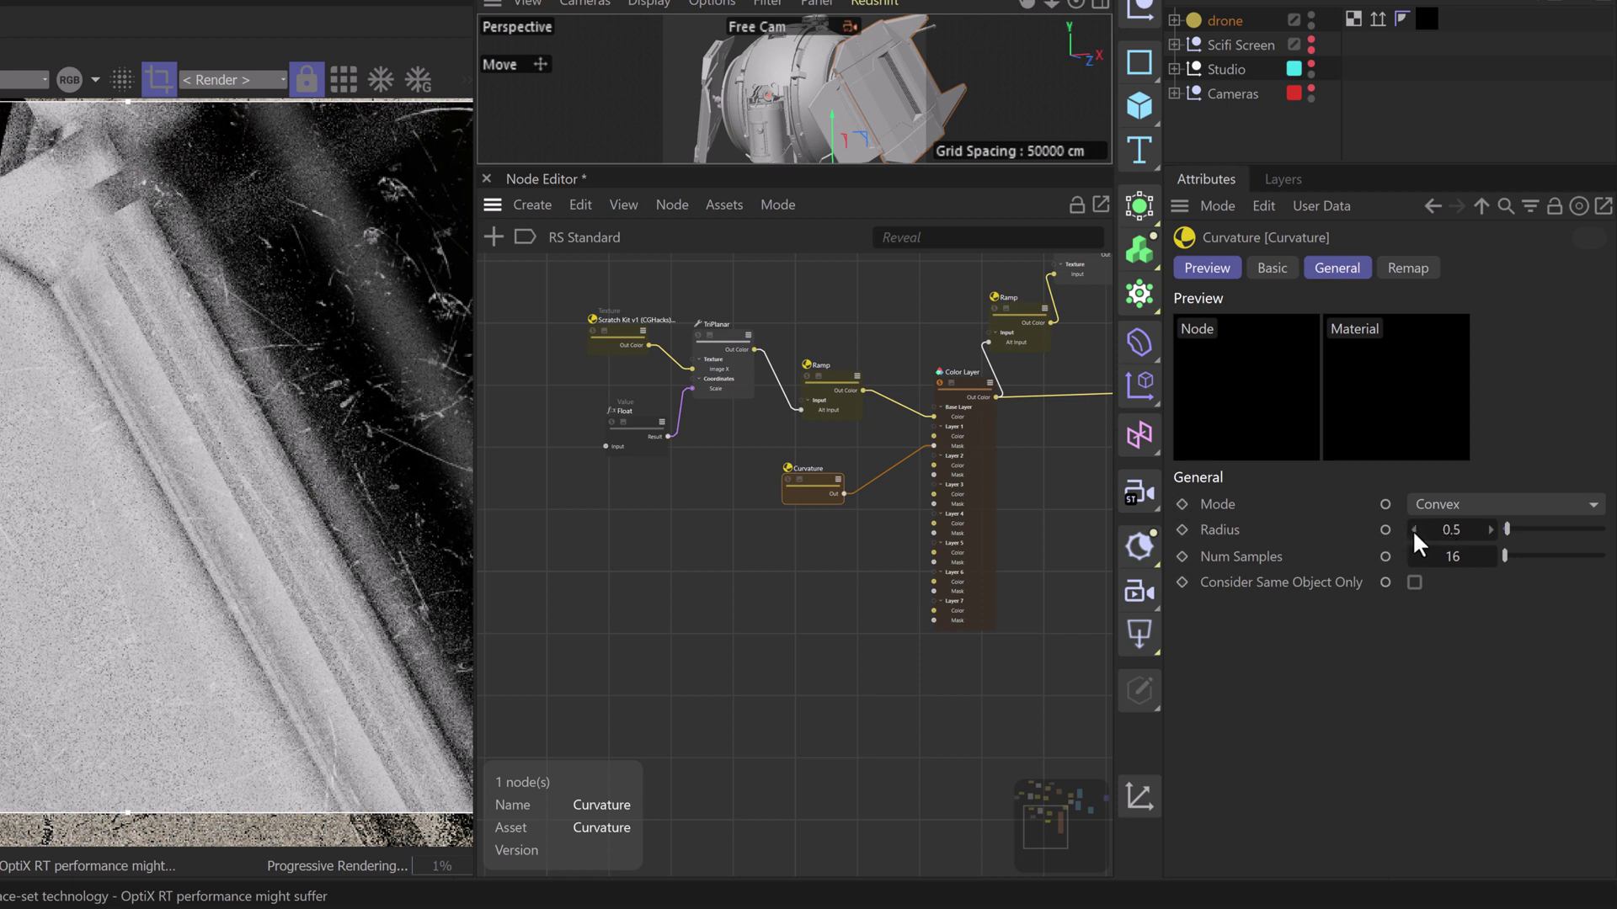
click(1412, 529)
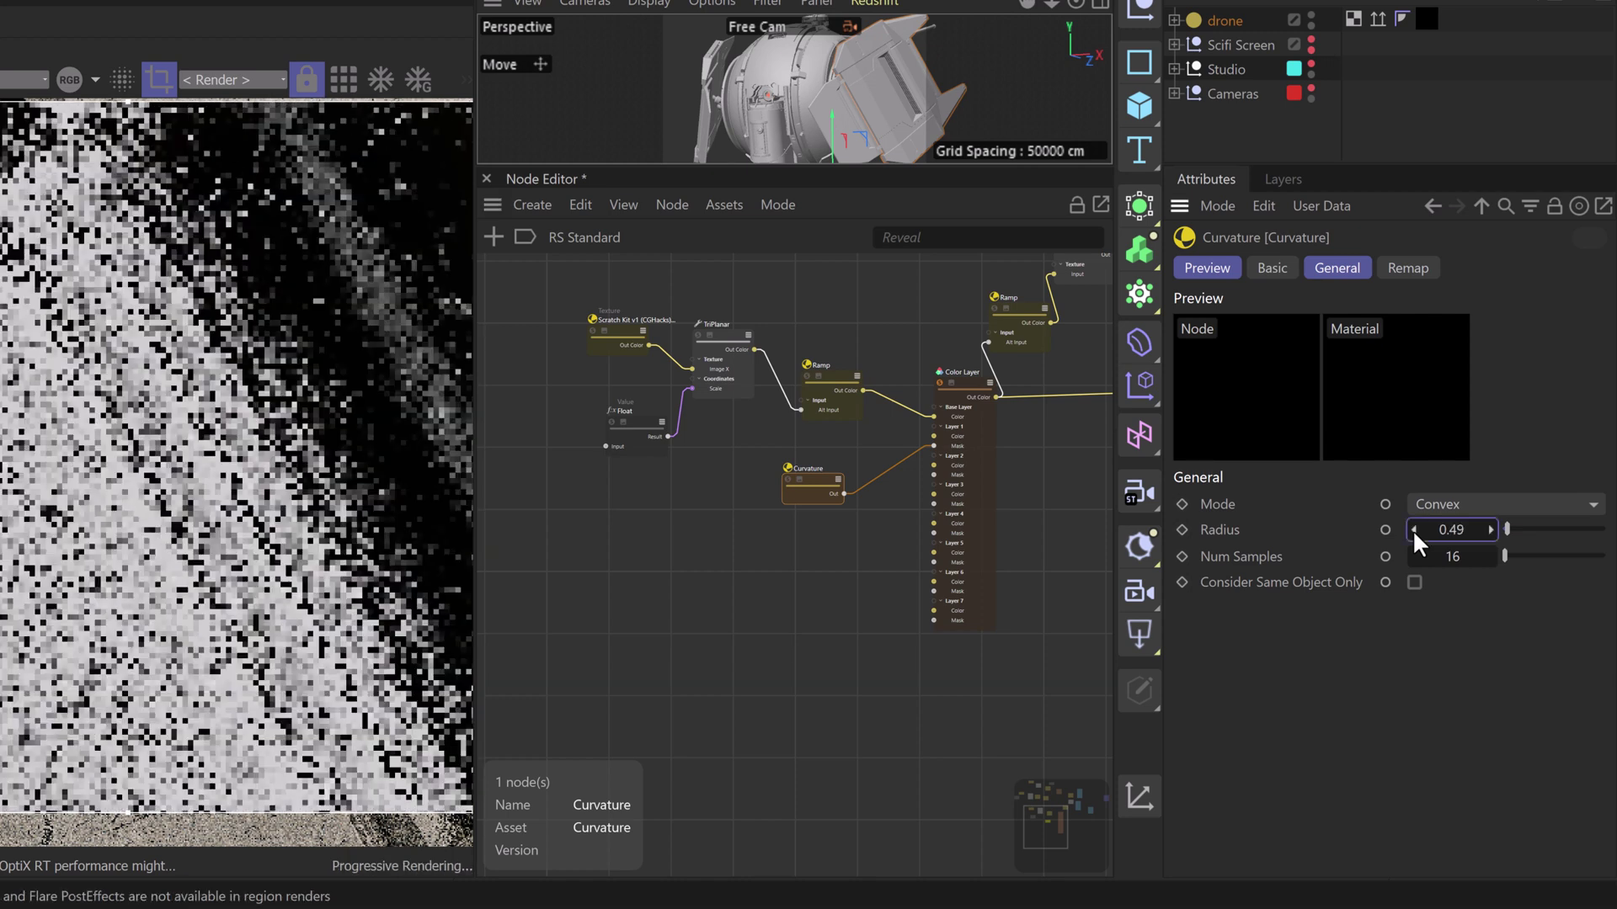
click(1412, 529)
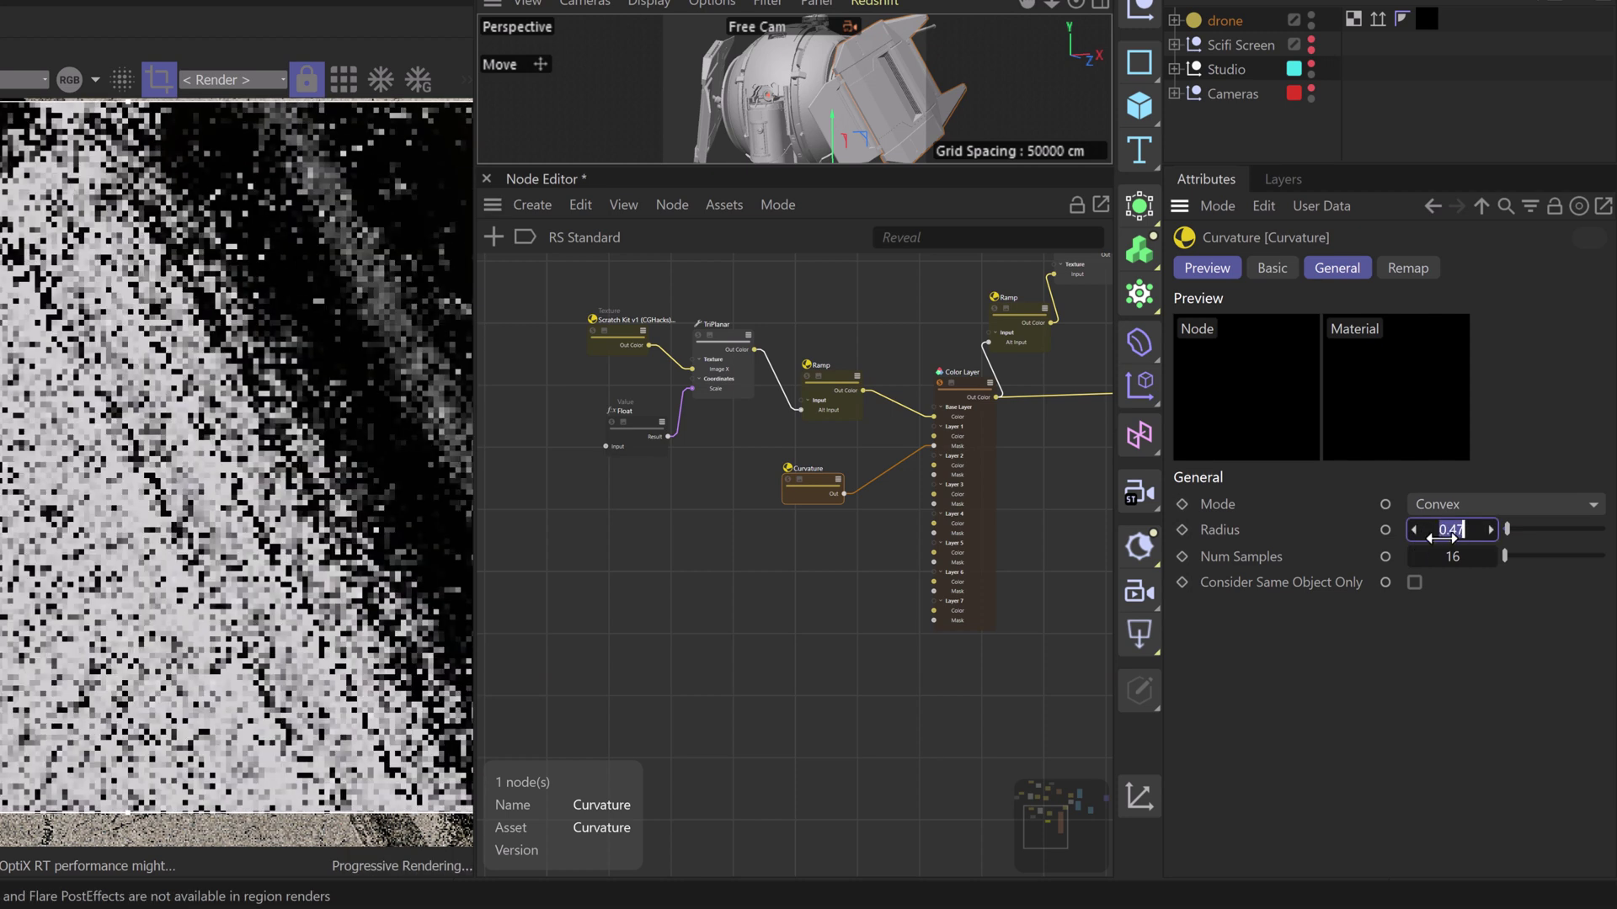
text(.)
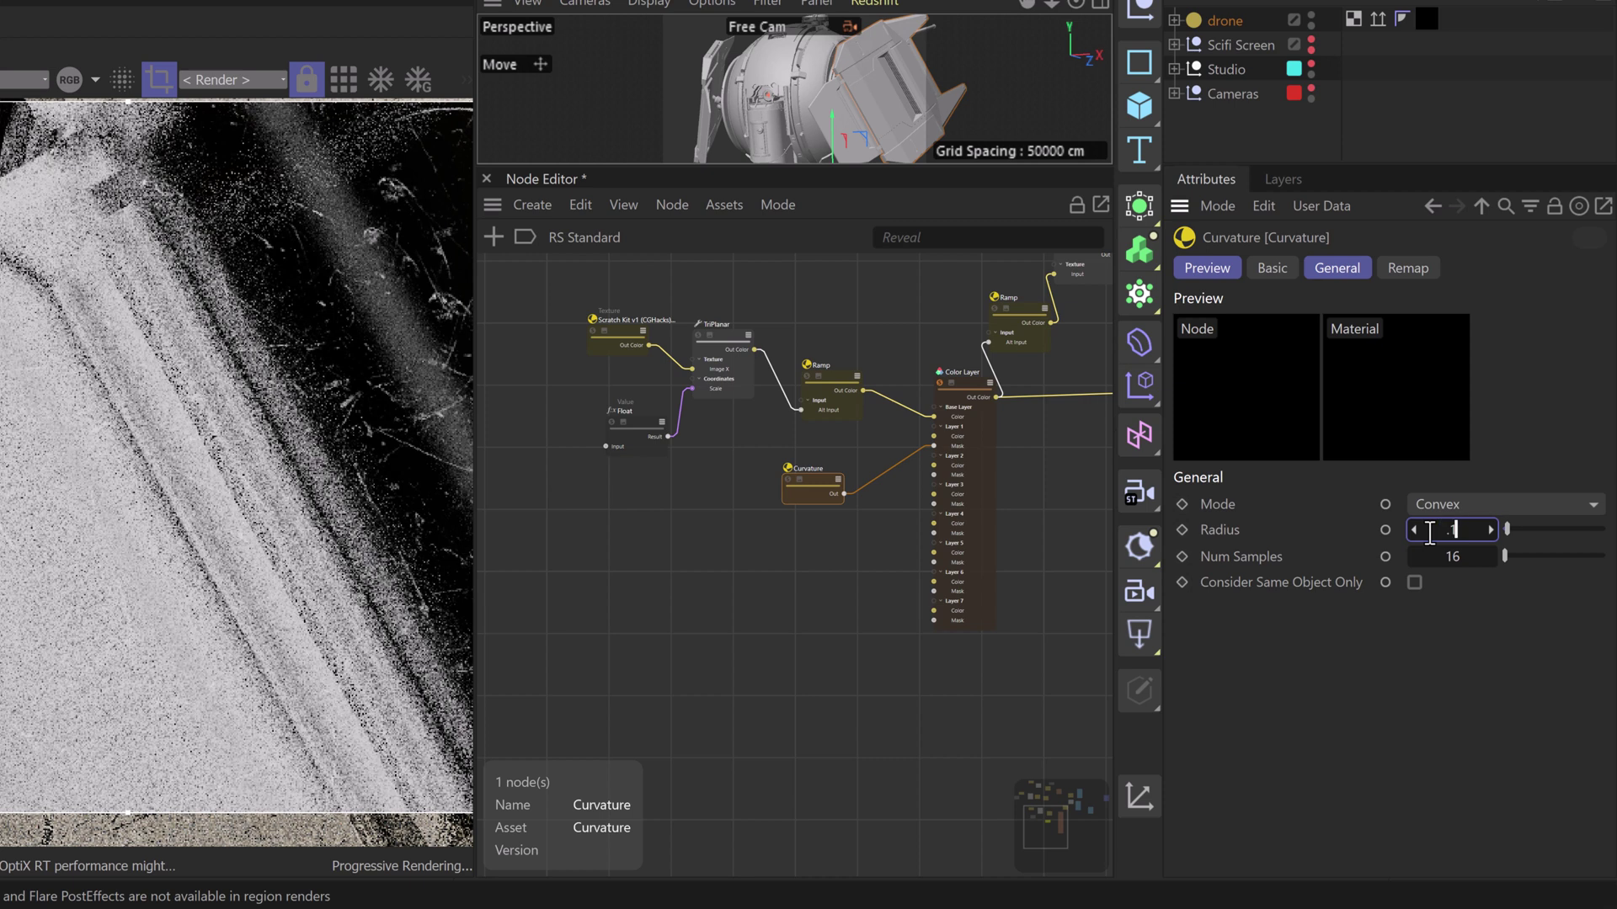
text(1)
key(Return)
scroll(233, 326, down, 4)
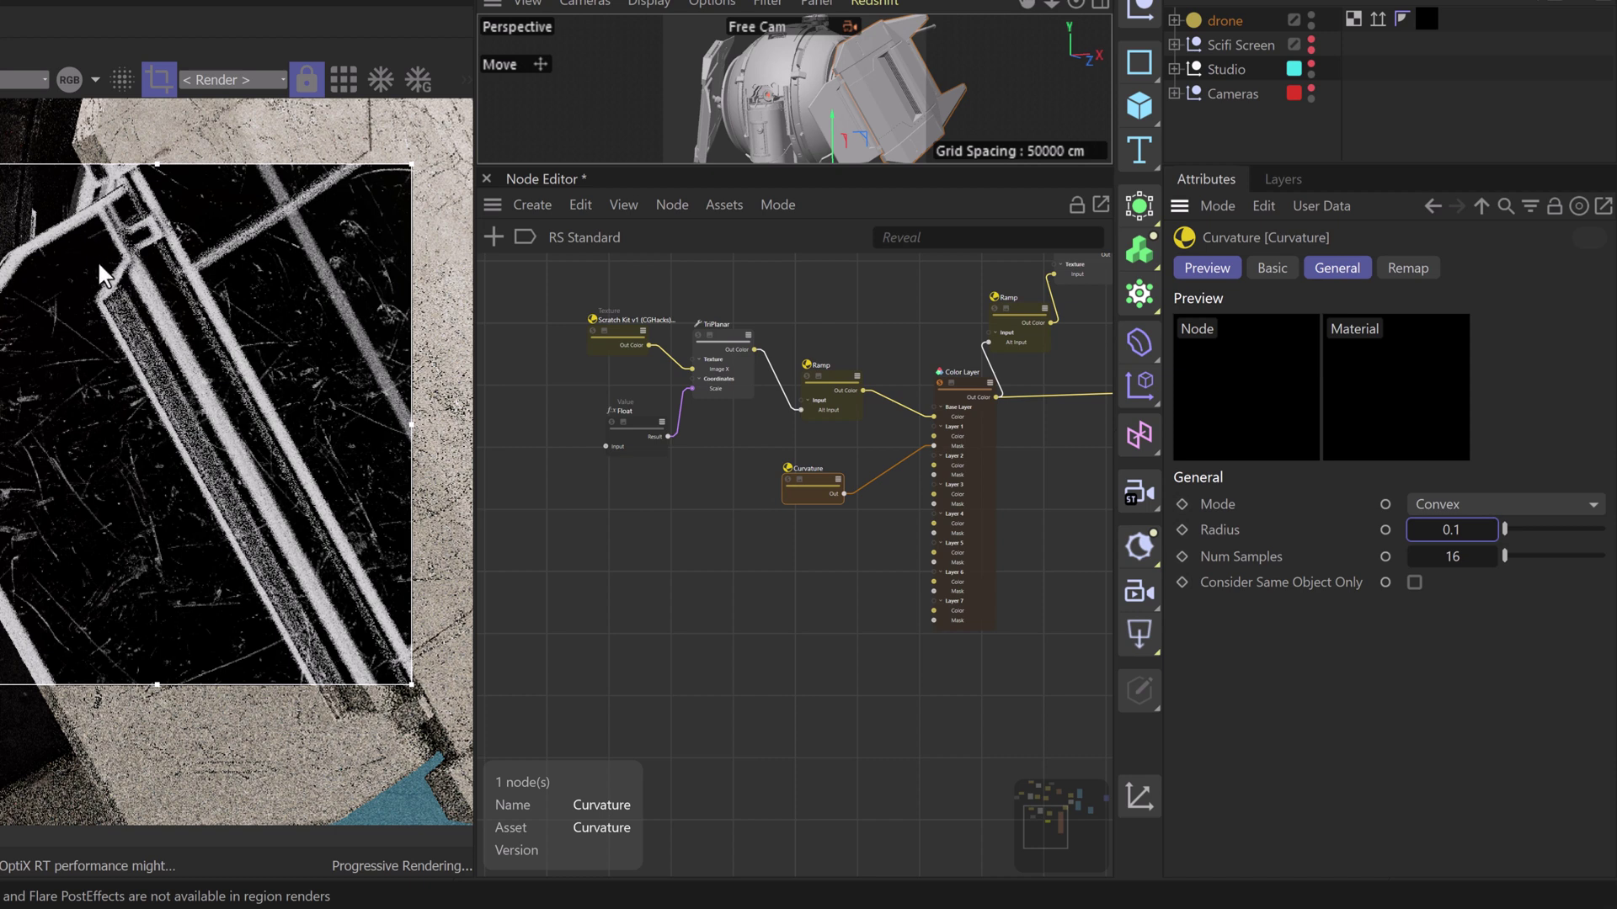
Set the Curvature node's radius to 0.05
click(1451, 535)
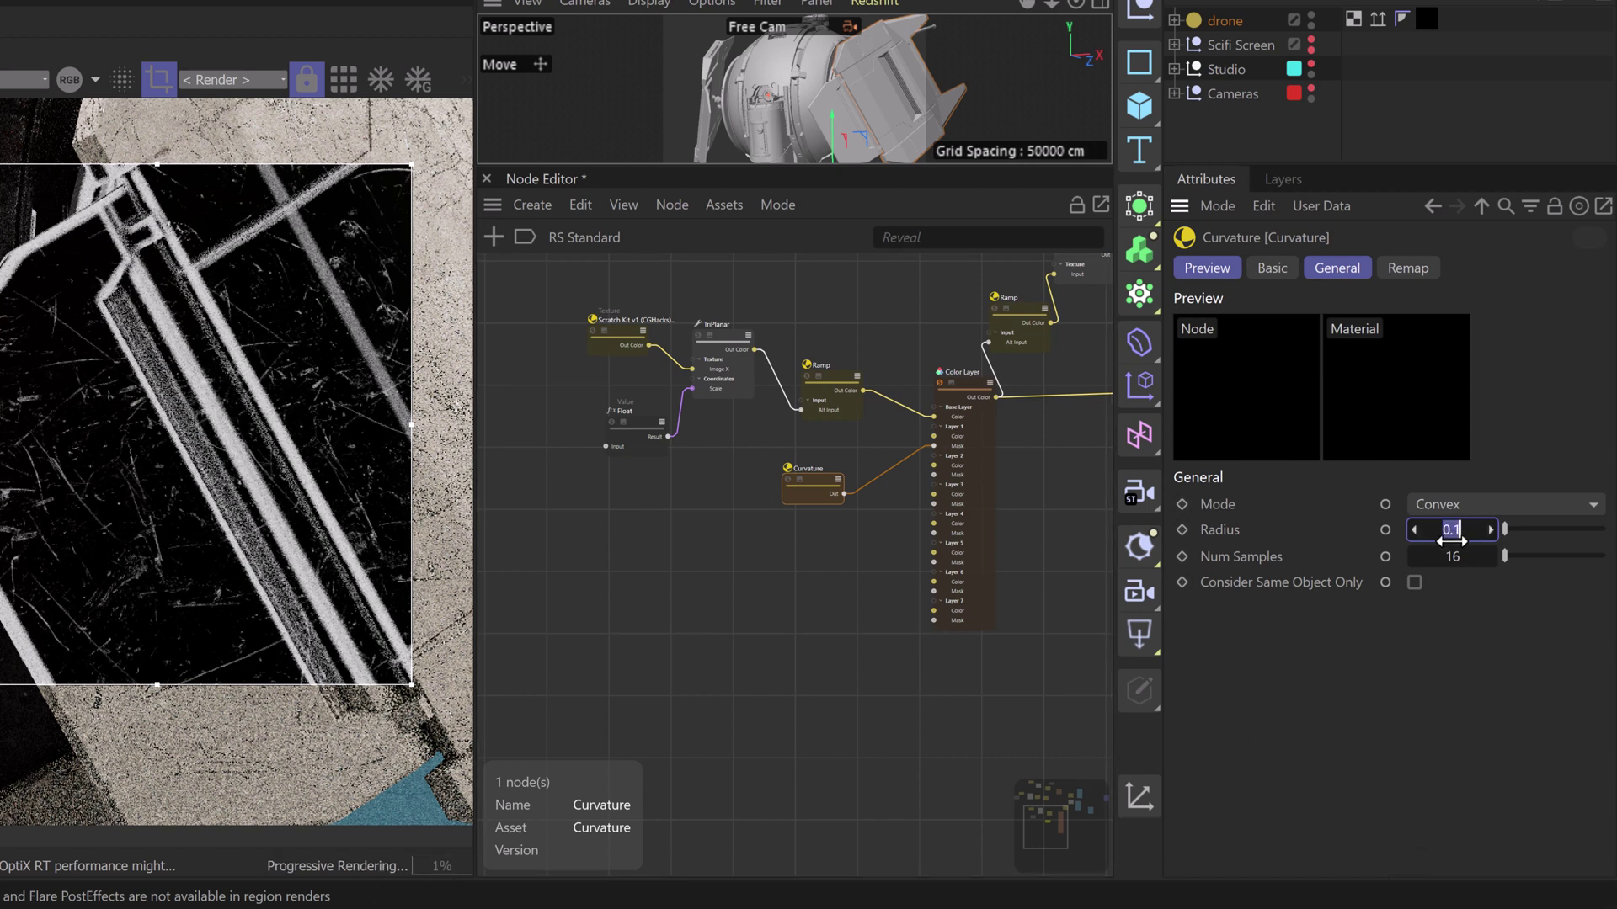
text(.05)
key(Return)
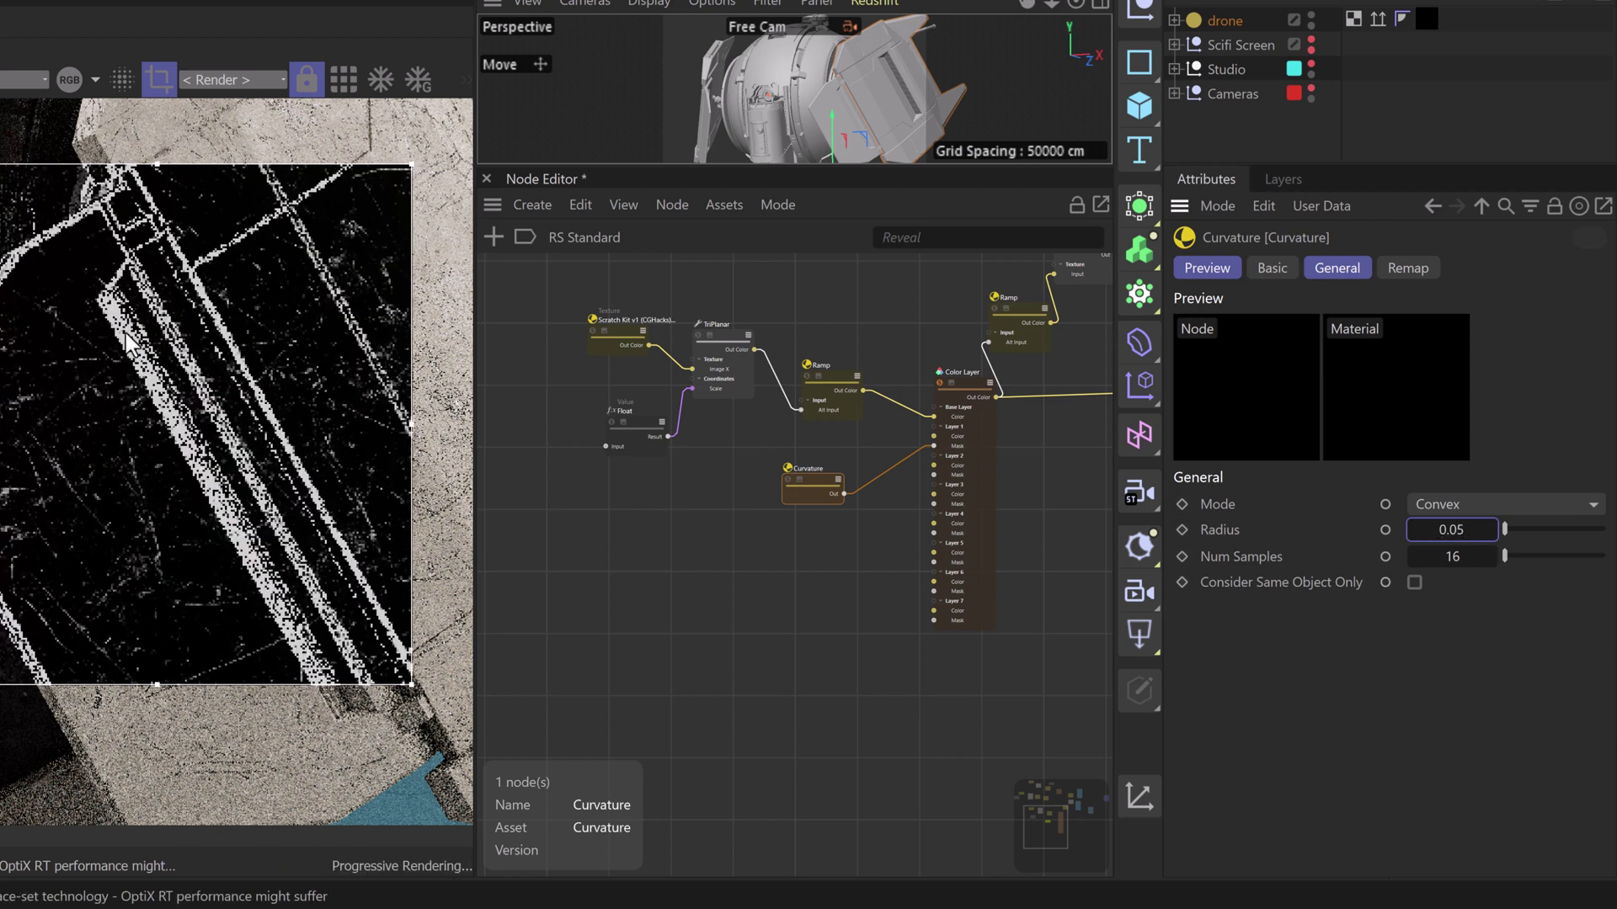
Browse the scratch images in the image viewer and add Scratch Kit v1 (CGHacks)-24.jpg to the material's node graph as a texture
middle_drag(707, 455, 776, 464)
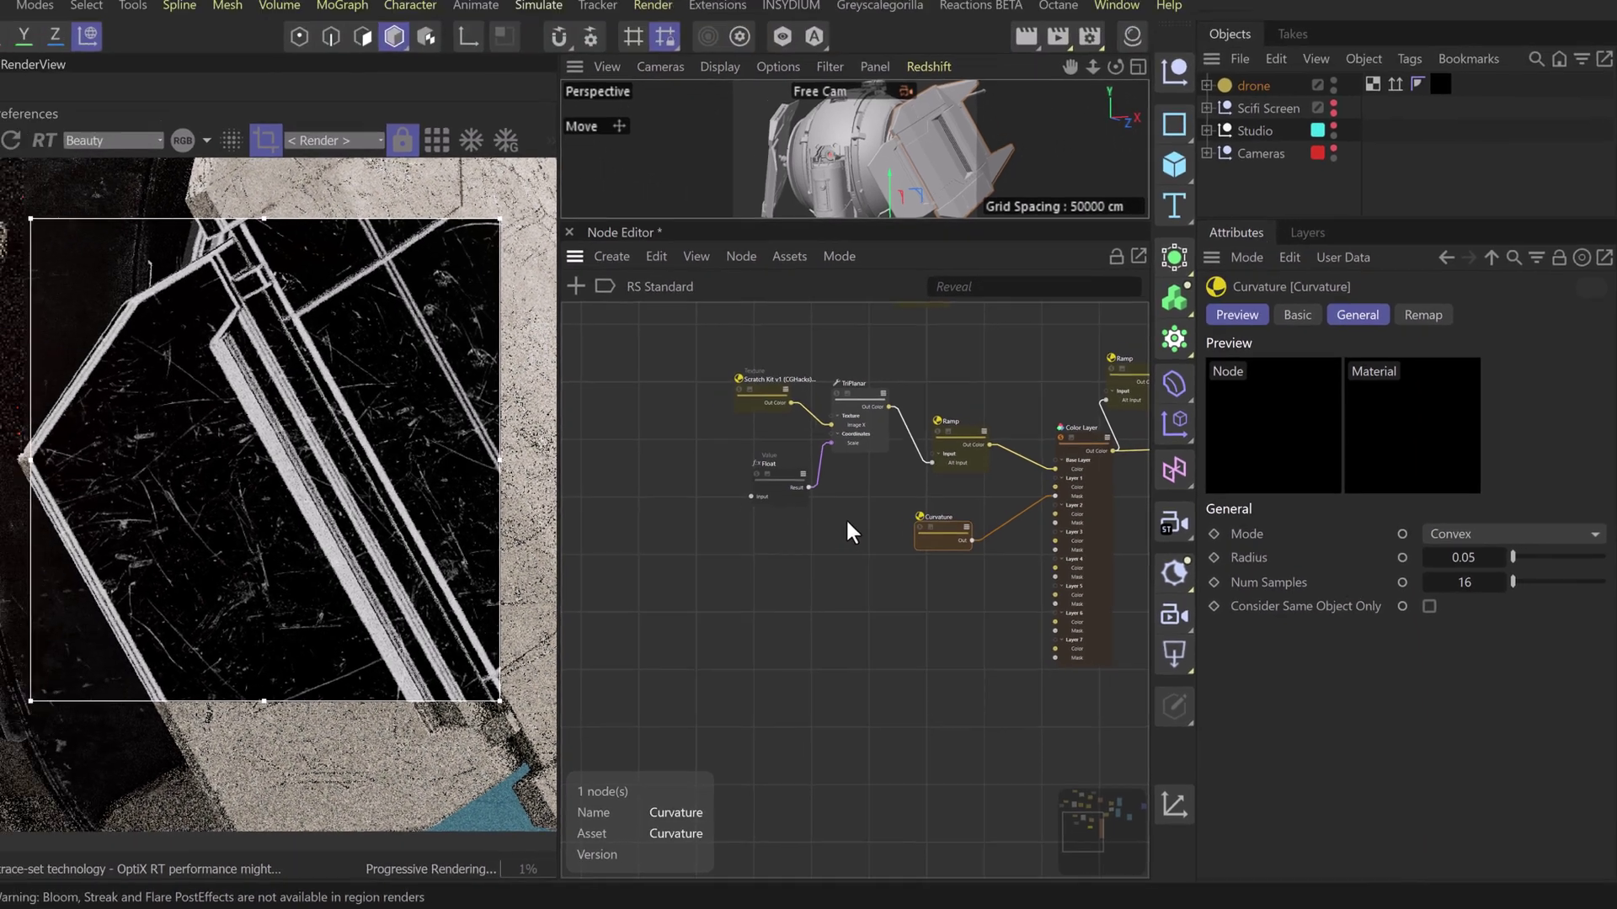
key(alt+Tab)
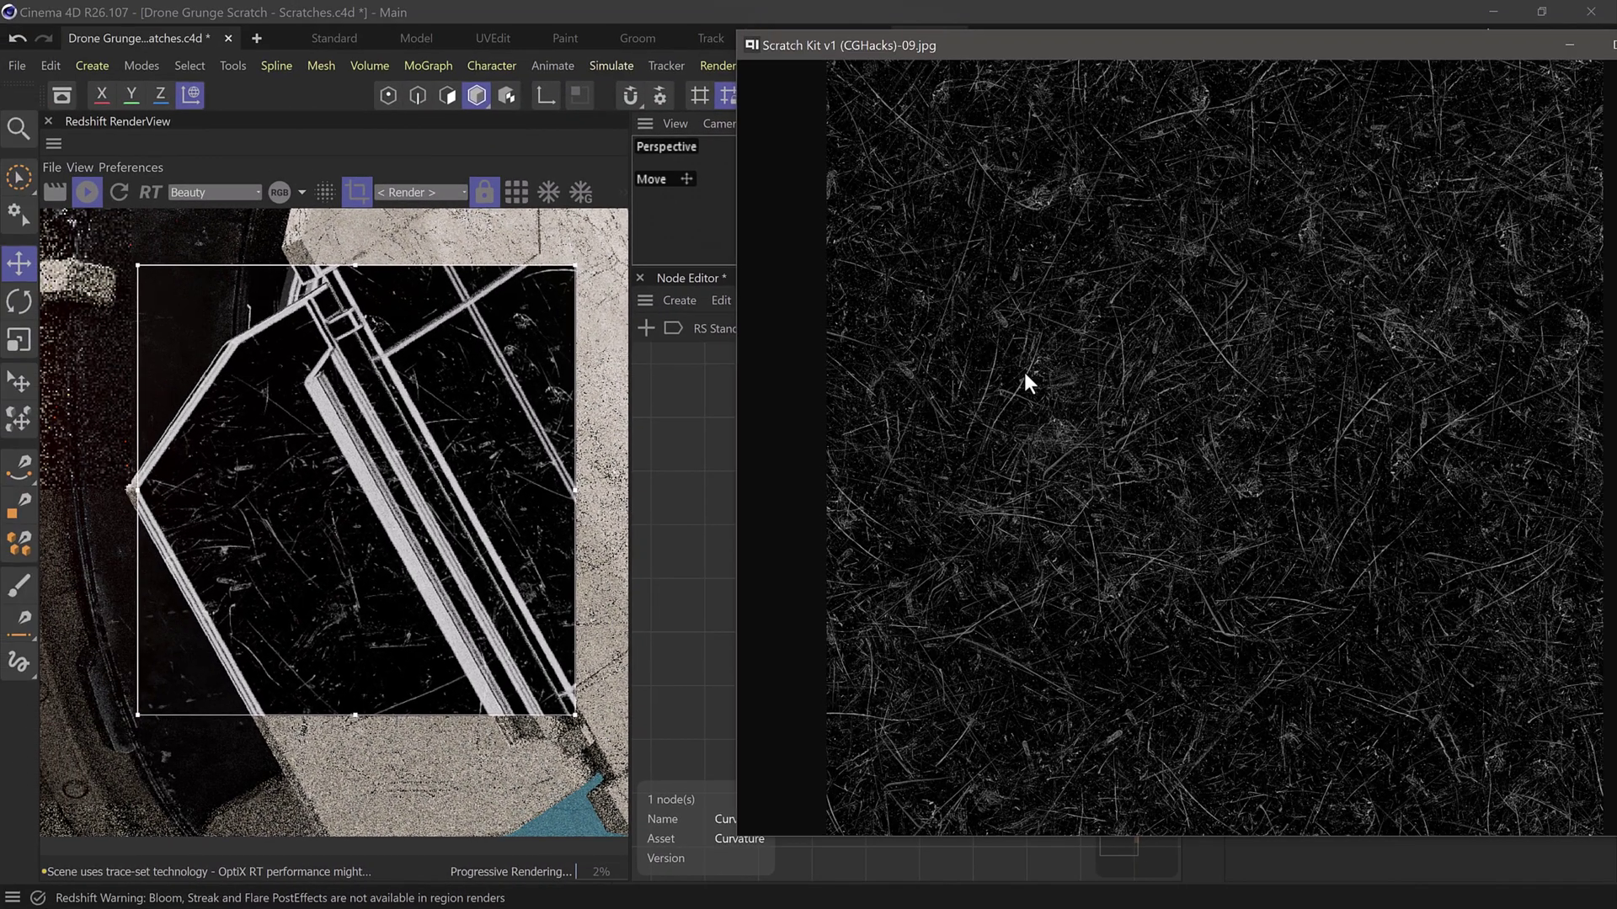
key(Right)
key(Right)
key(Right)
key(Right)
key(Right)
key(Right)
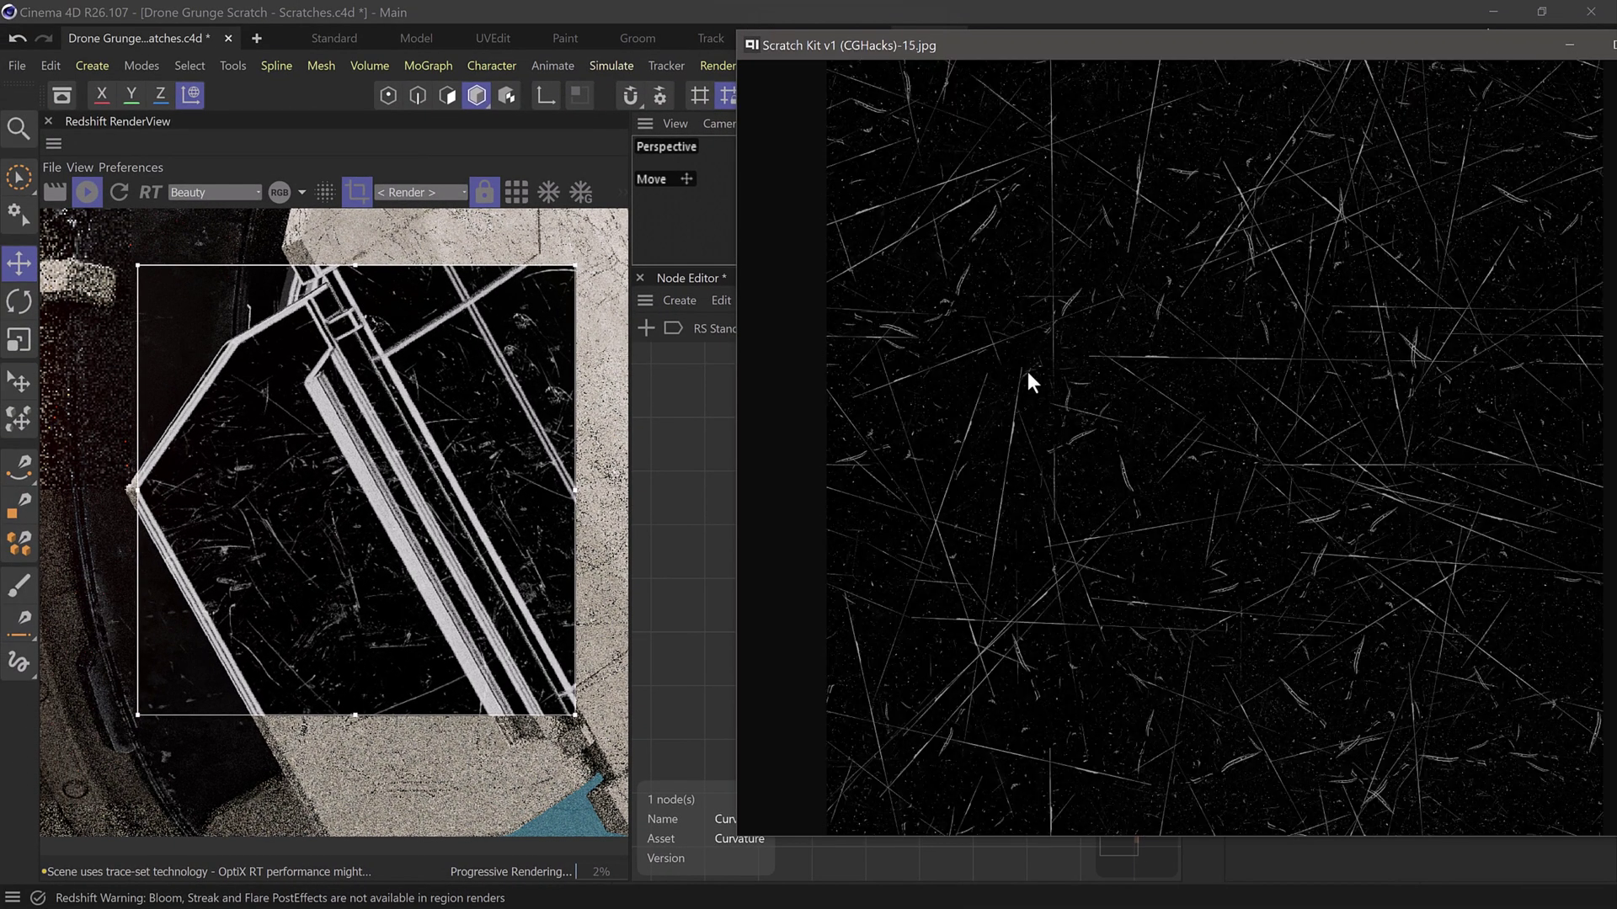
key(Right)
key(Right)
key(Right)
key(Right)
key(Right)
key(Right)
key(Right)
key(Right)
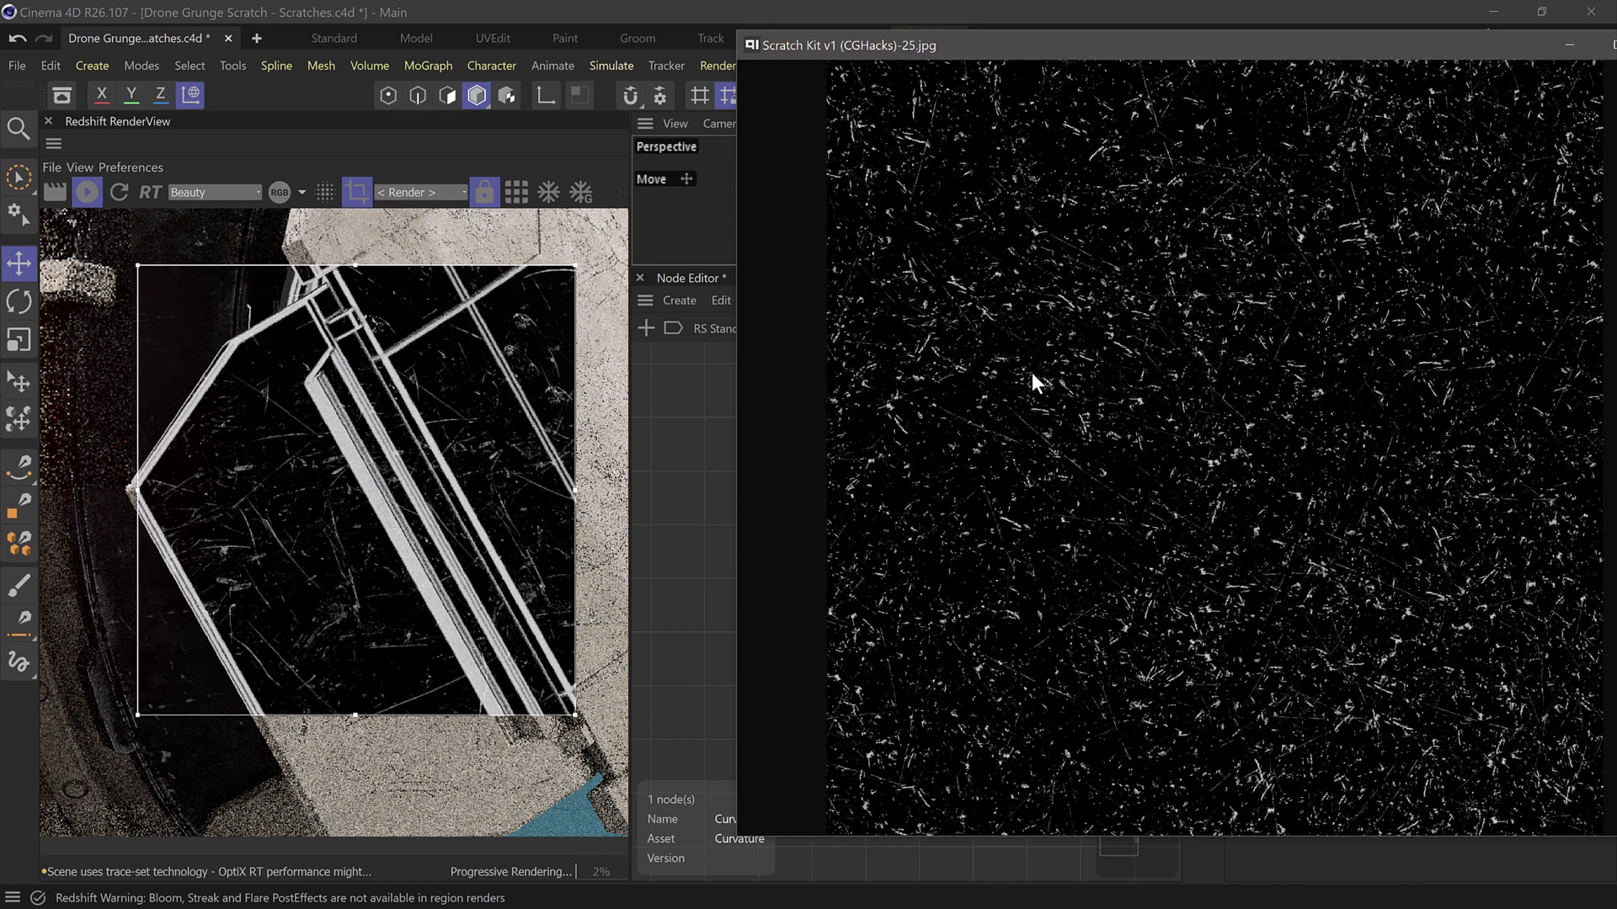
key(Left)
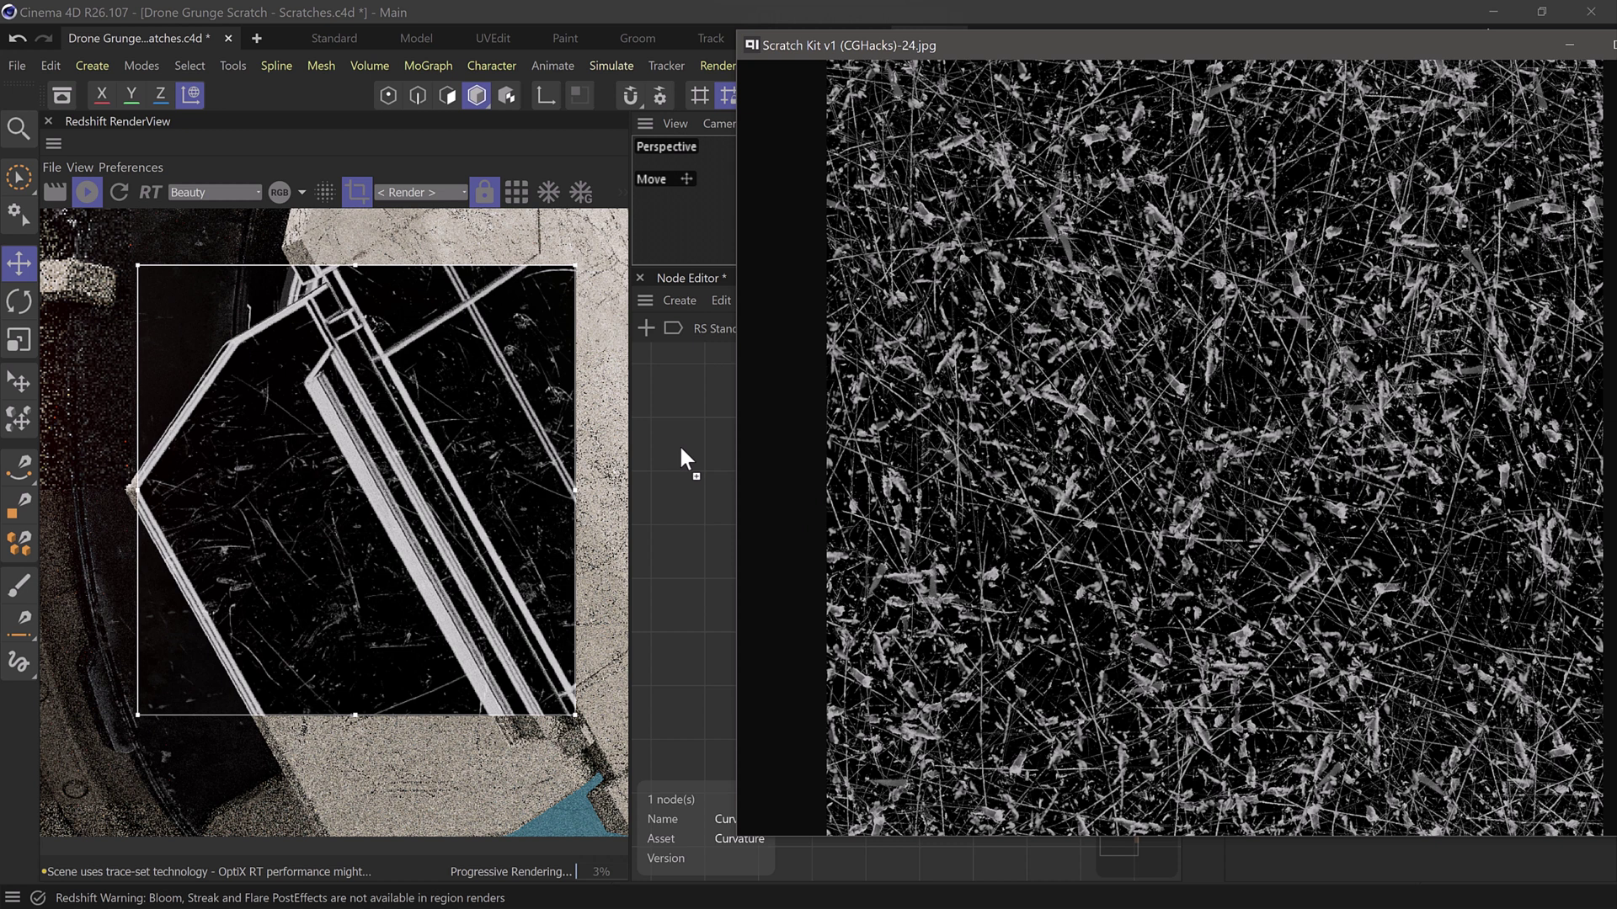
click(714, 438)
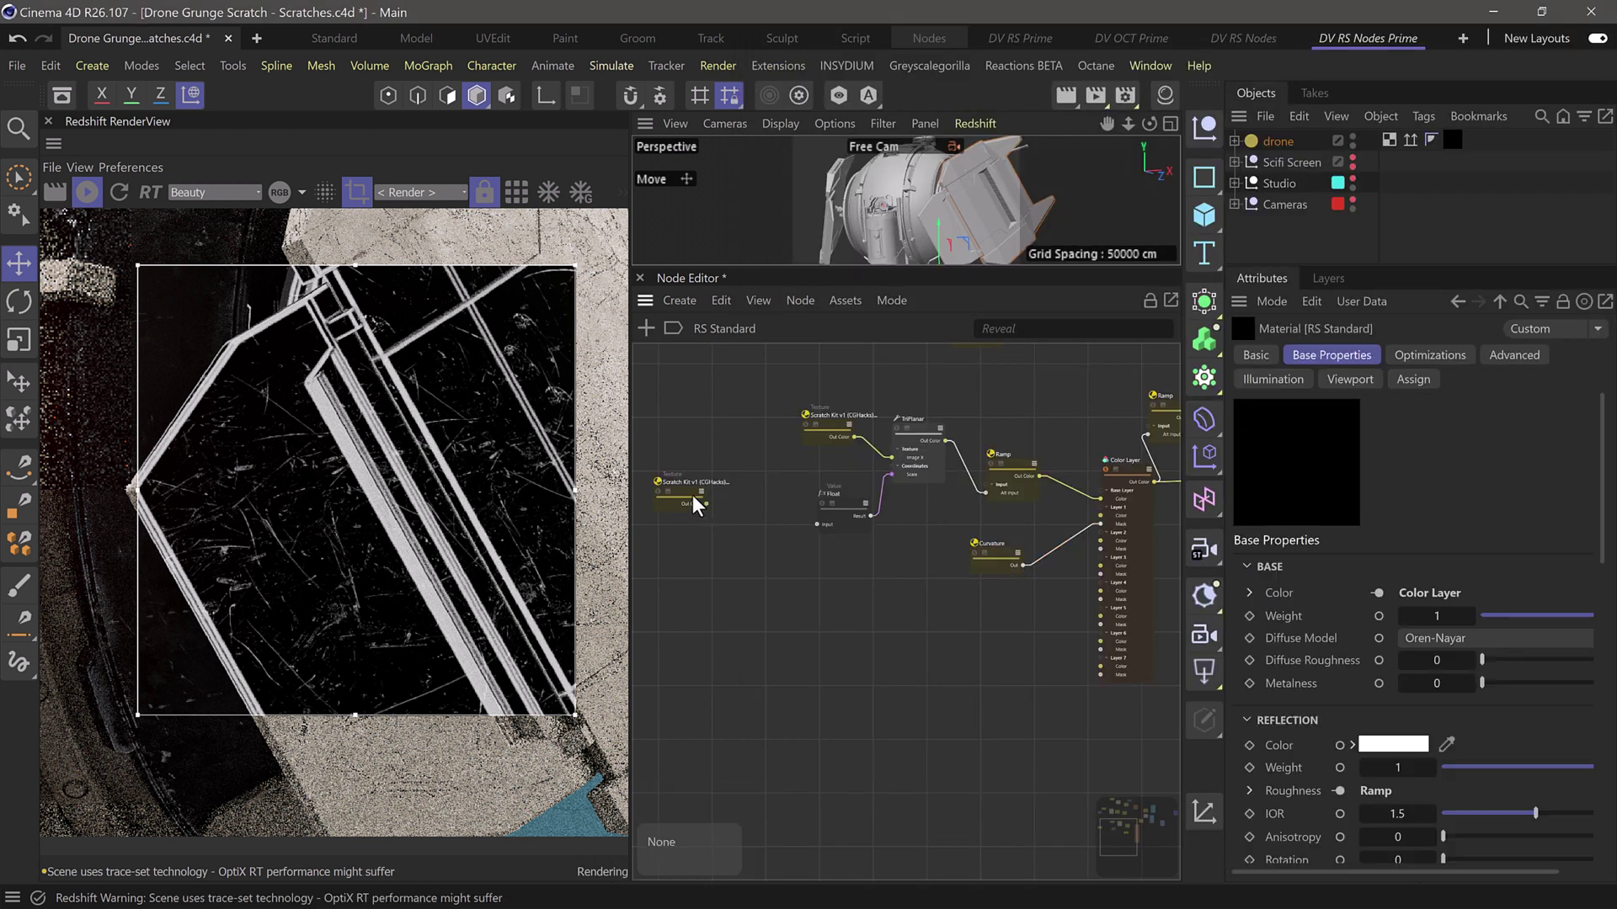
drag(706, 508, 779, 558)
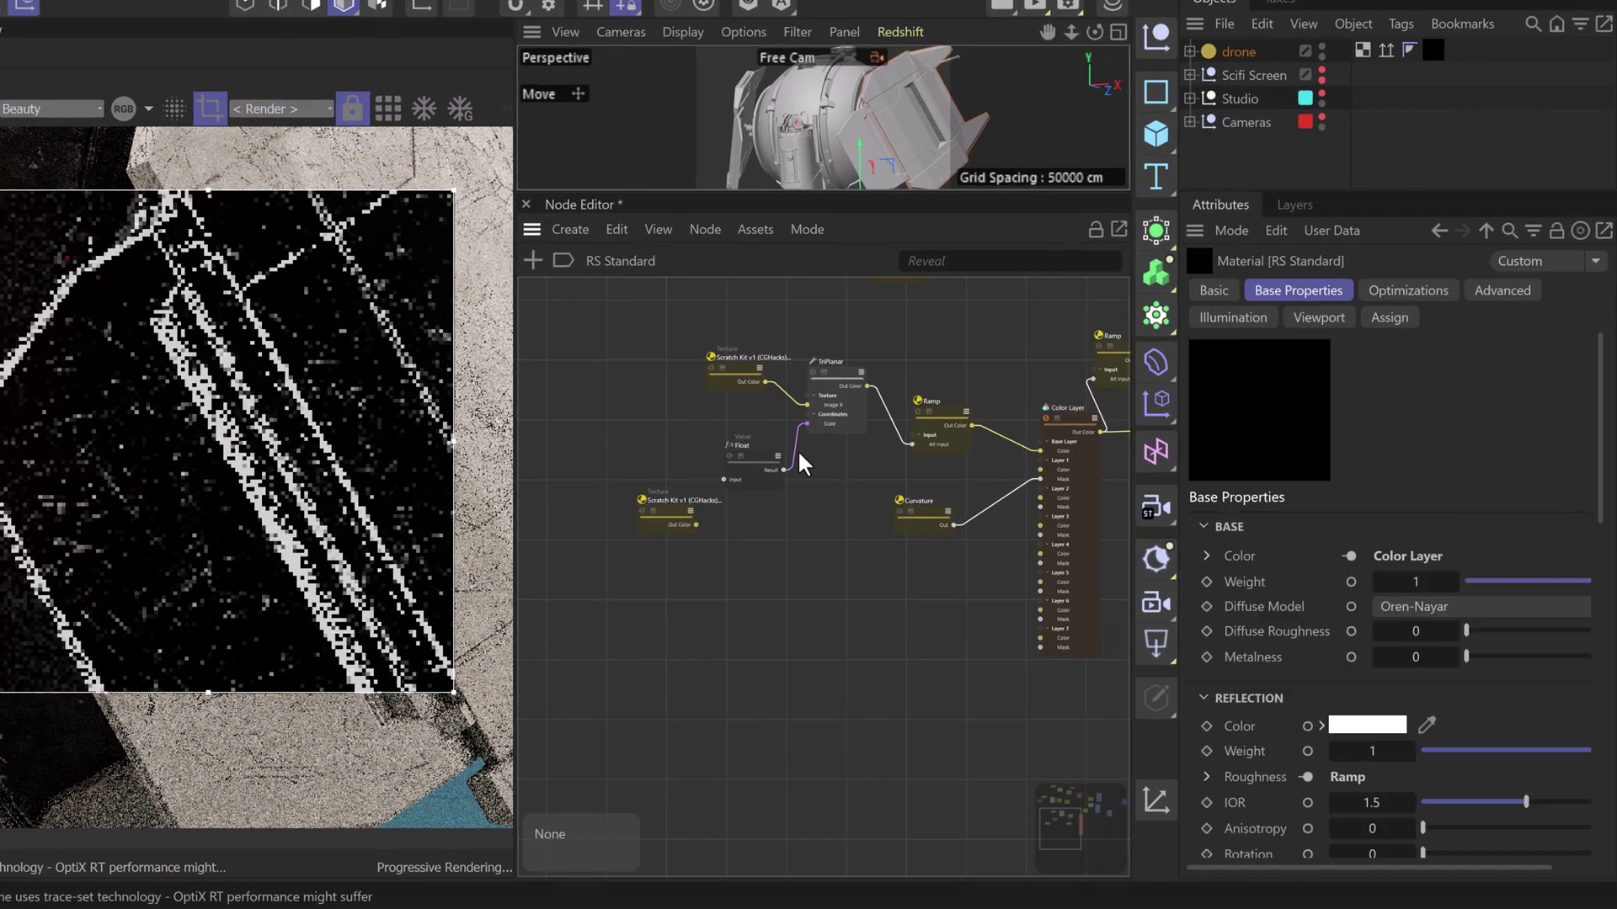
Duplicate the TriPlanar and Float nodes, and connect the Scratch Kit v1 (CGHacks)-24 texture to the copied TriPlanar's Image X input
drag(716, 404, 784, 457)
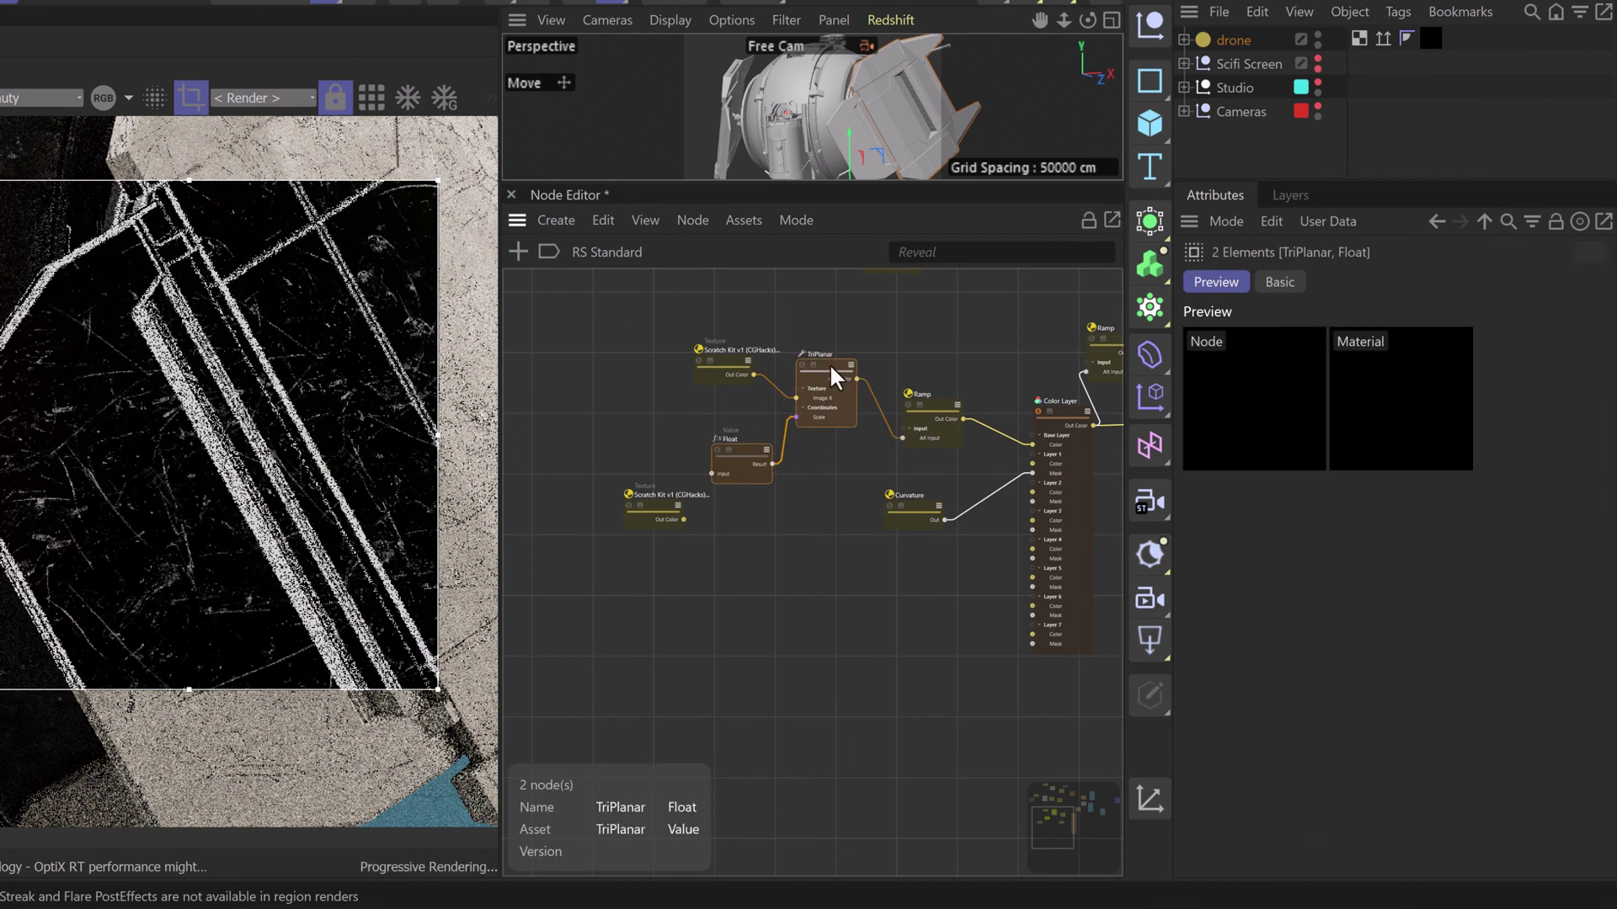
ctrl+drag(830, 363, 794, 527)
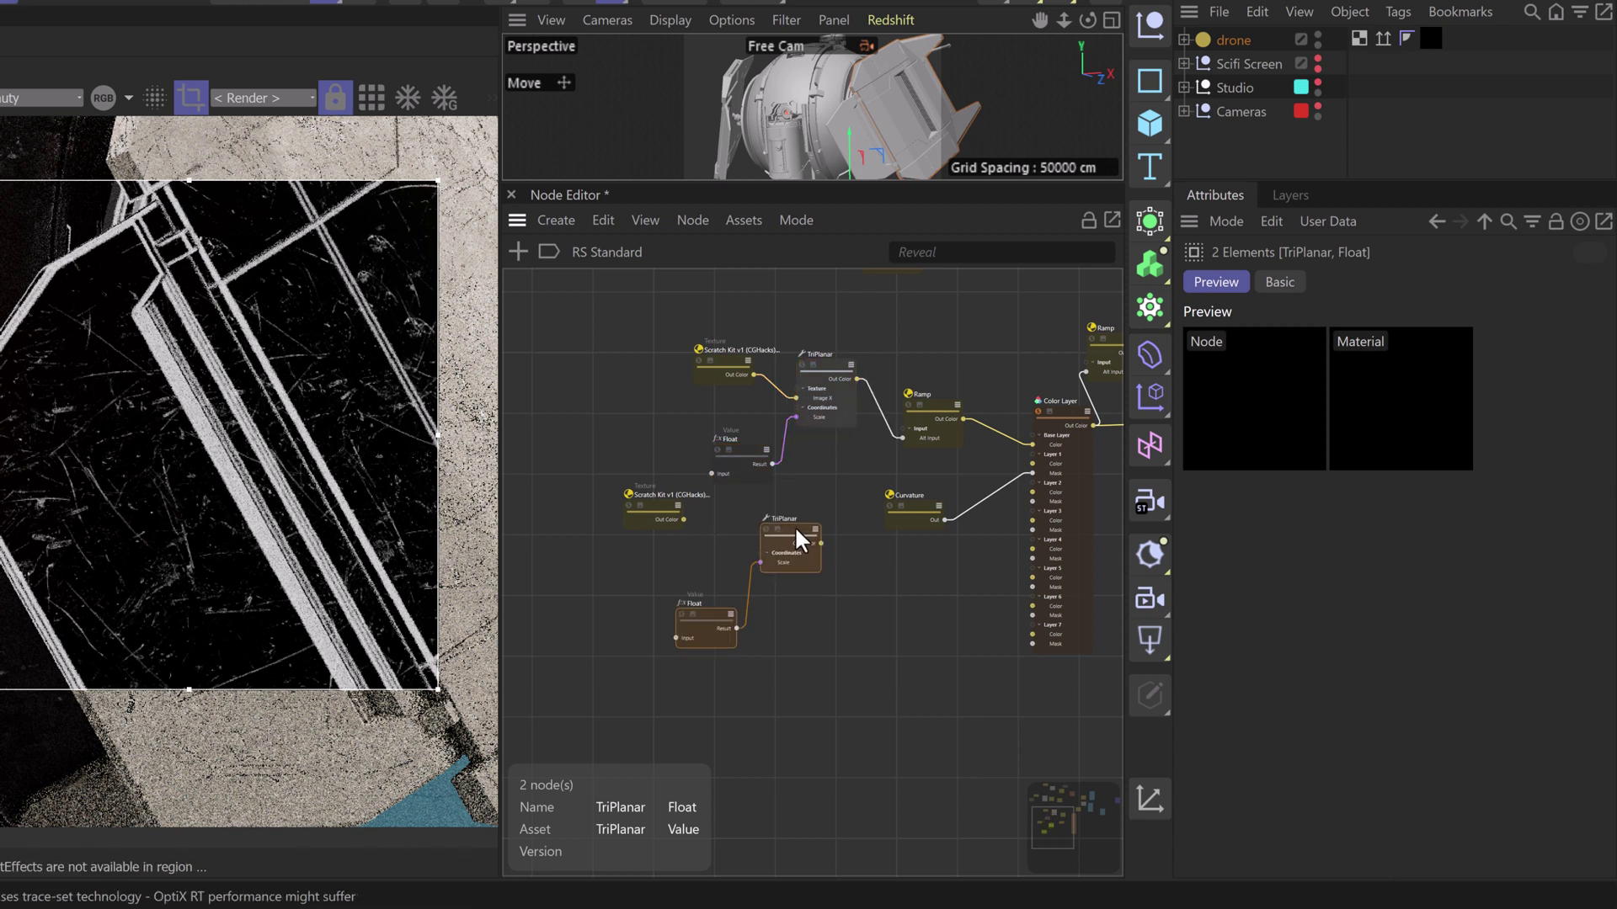
drag(654, 498, 777, 543)
mouse_move(874, 549)
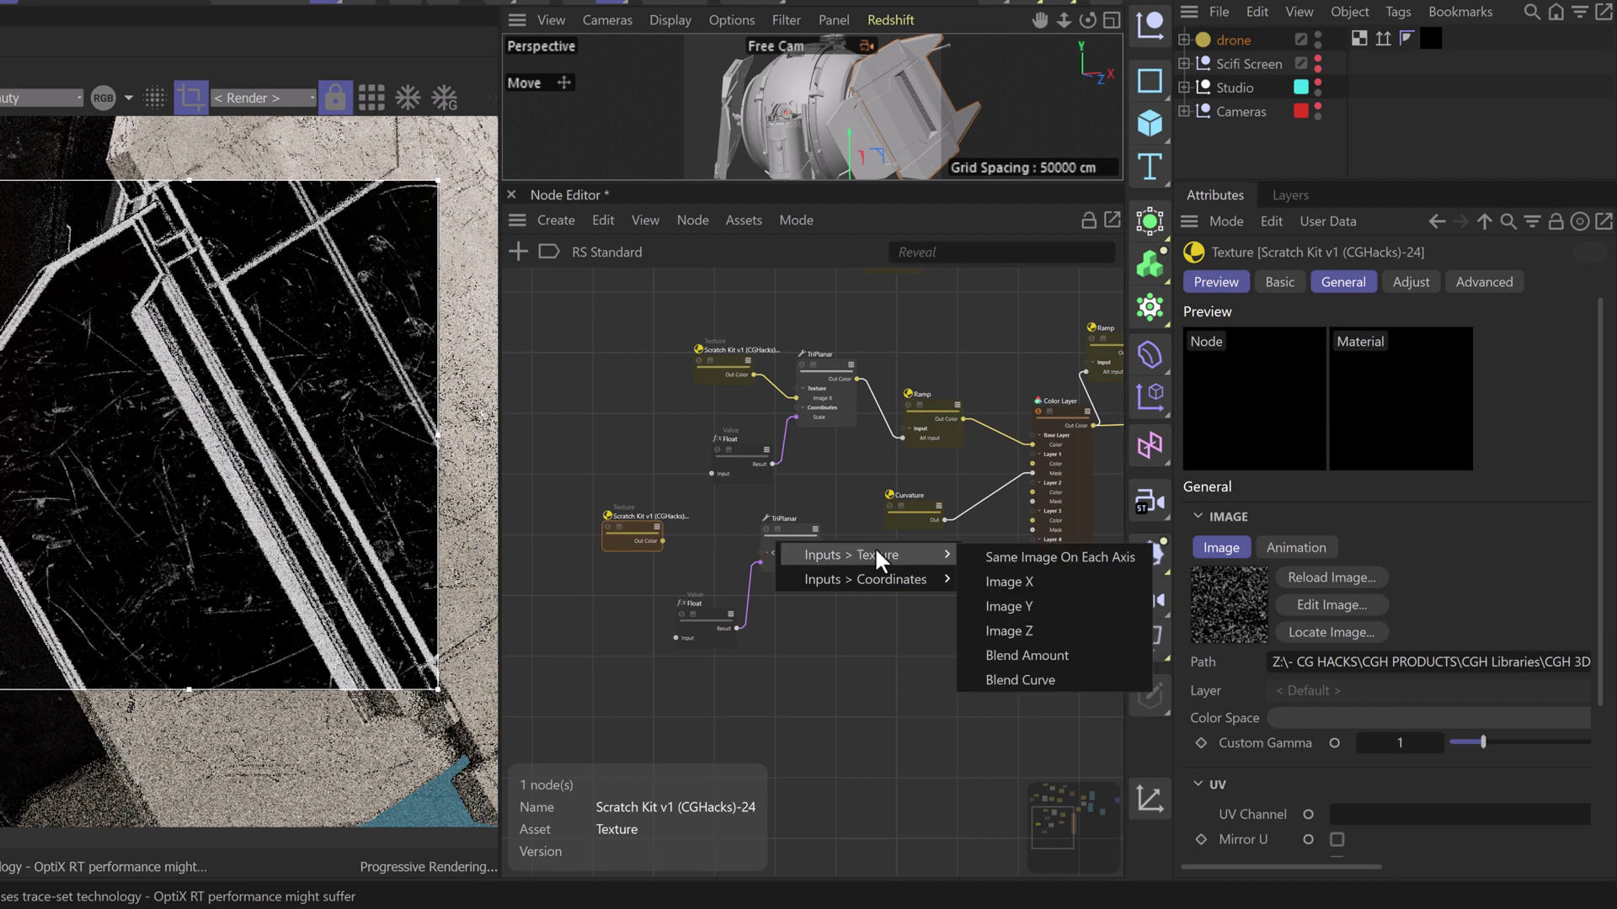
click(989, 578)
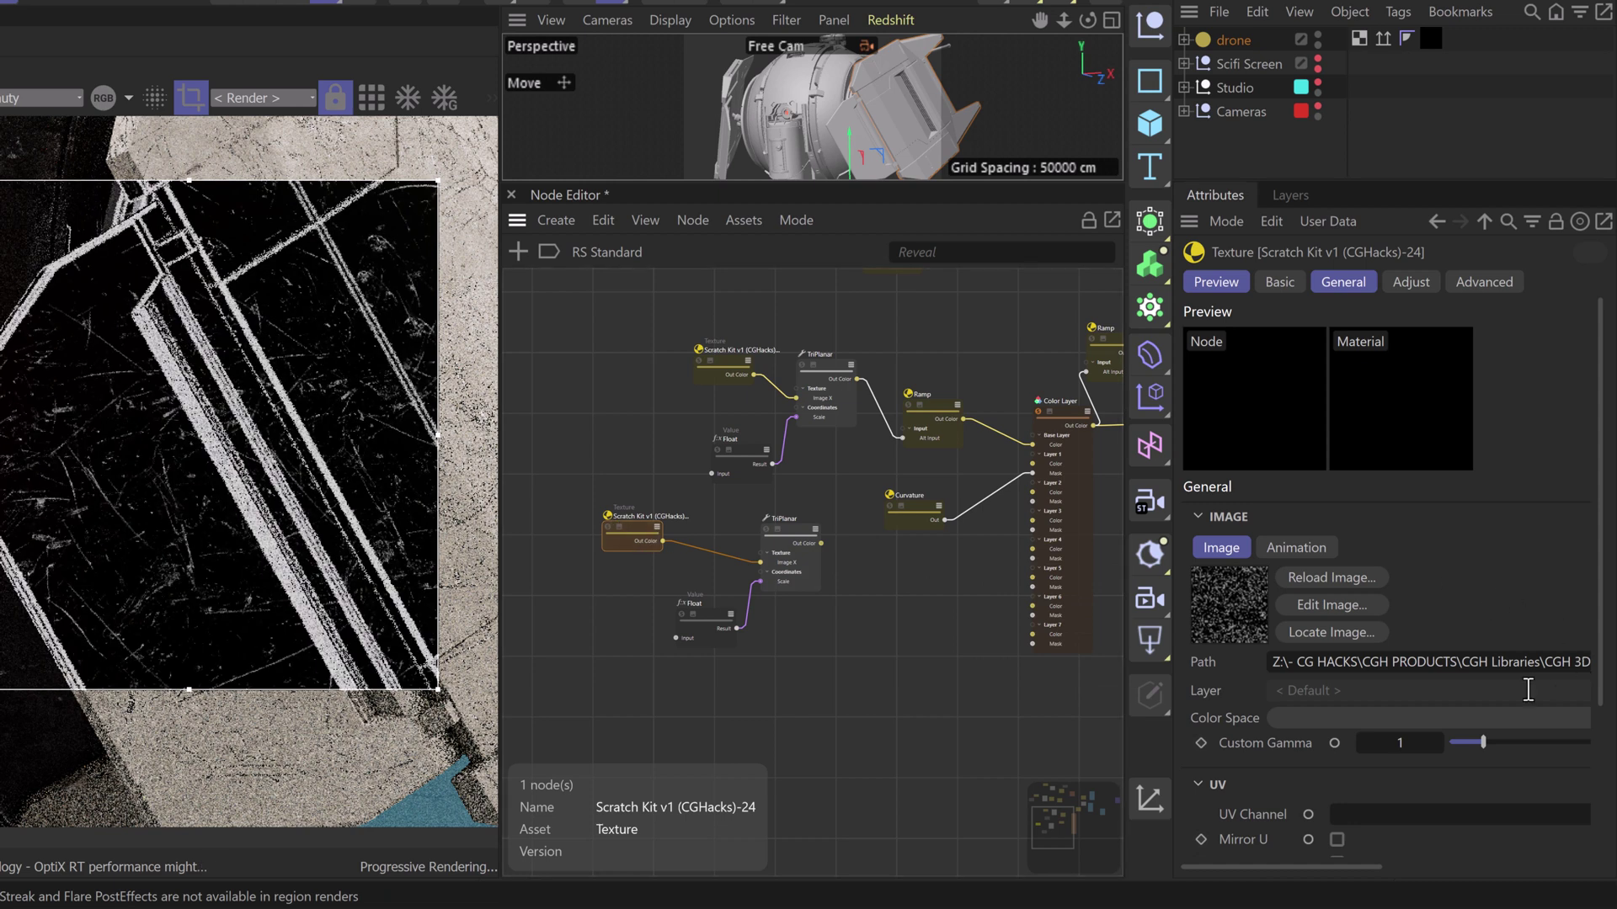
Set the color space of the Scratch Kit v1 (CGHacks)-24 texture to Raw
click(1423, 719)
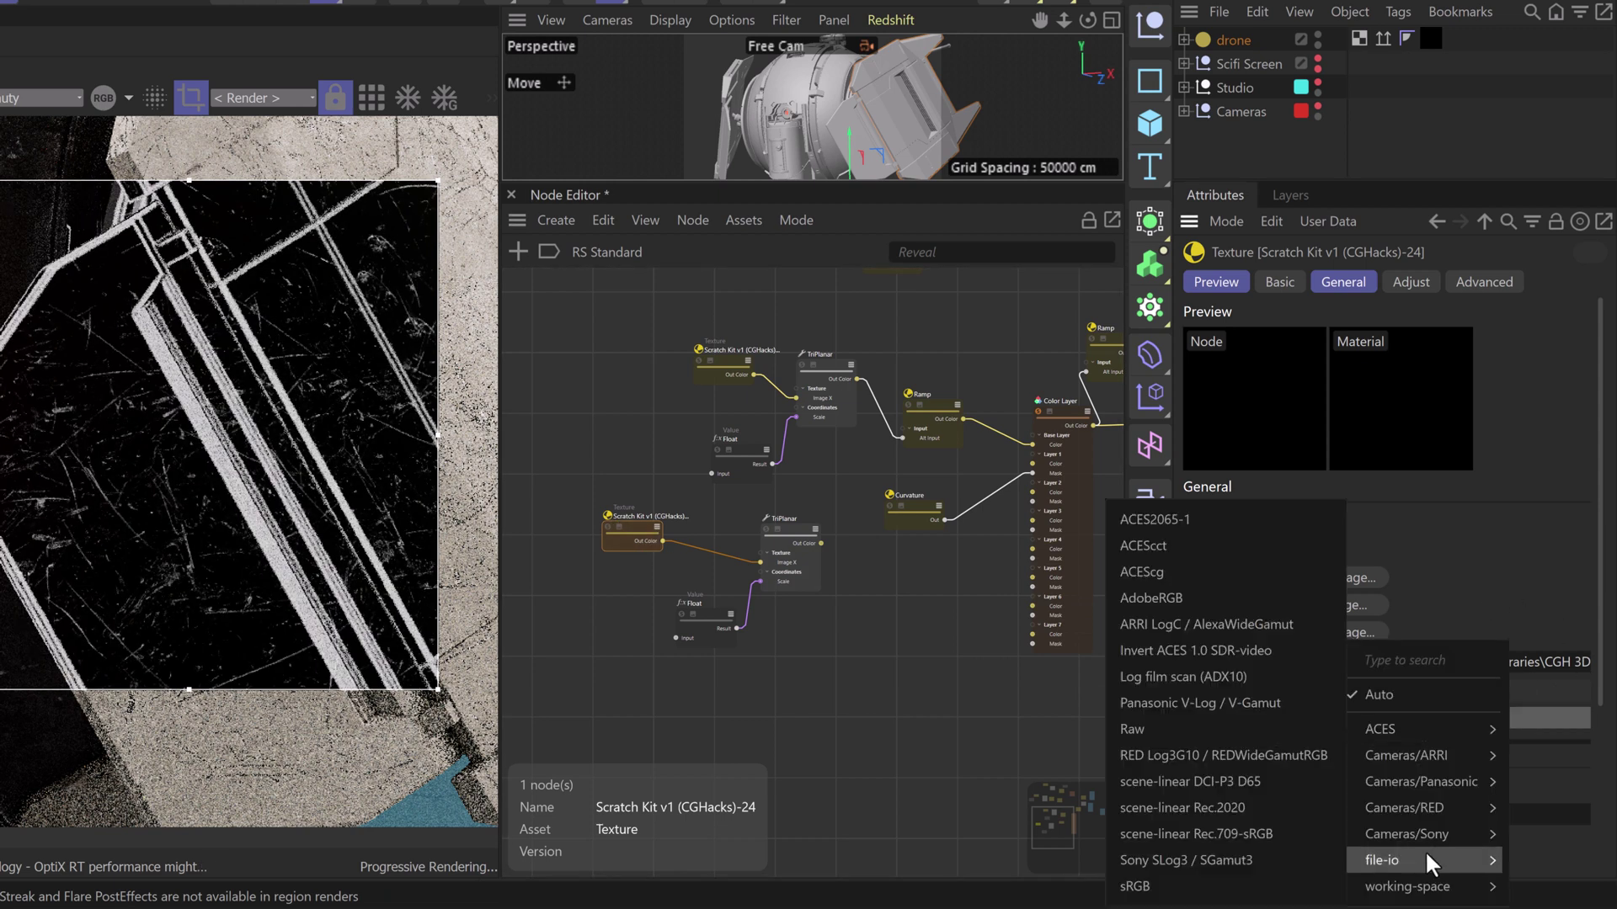
mouse_move(1371, 855)
click(1145, 722)
Connect the copied TriPlanar's Out Color to the Curvature node's Radius input
drag(821, 544, 906, 522)
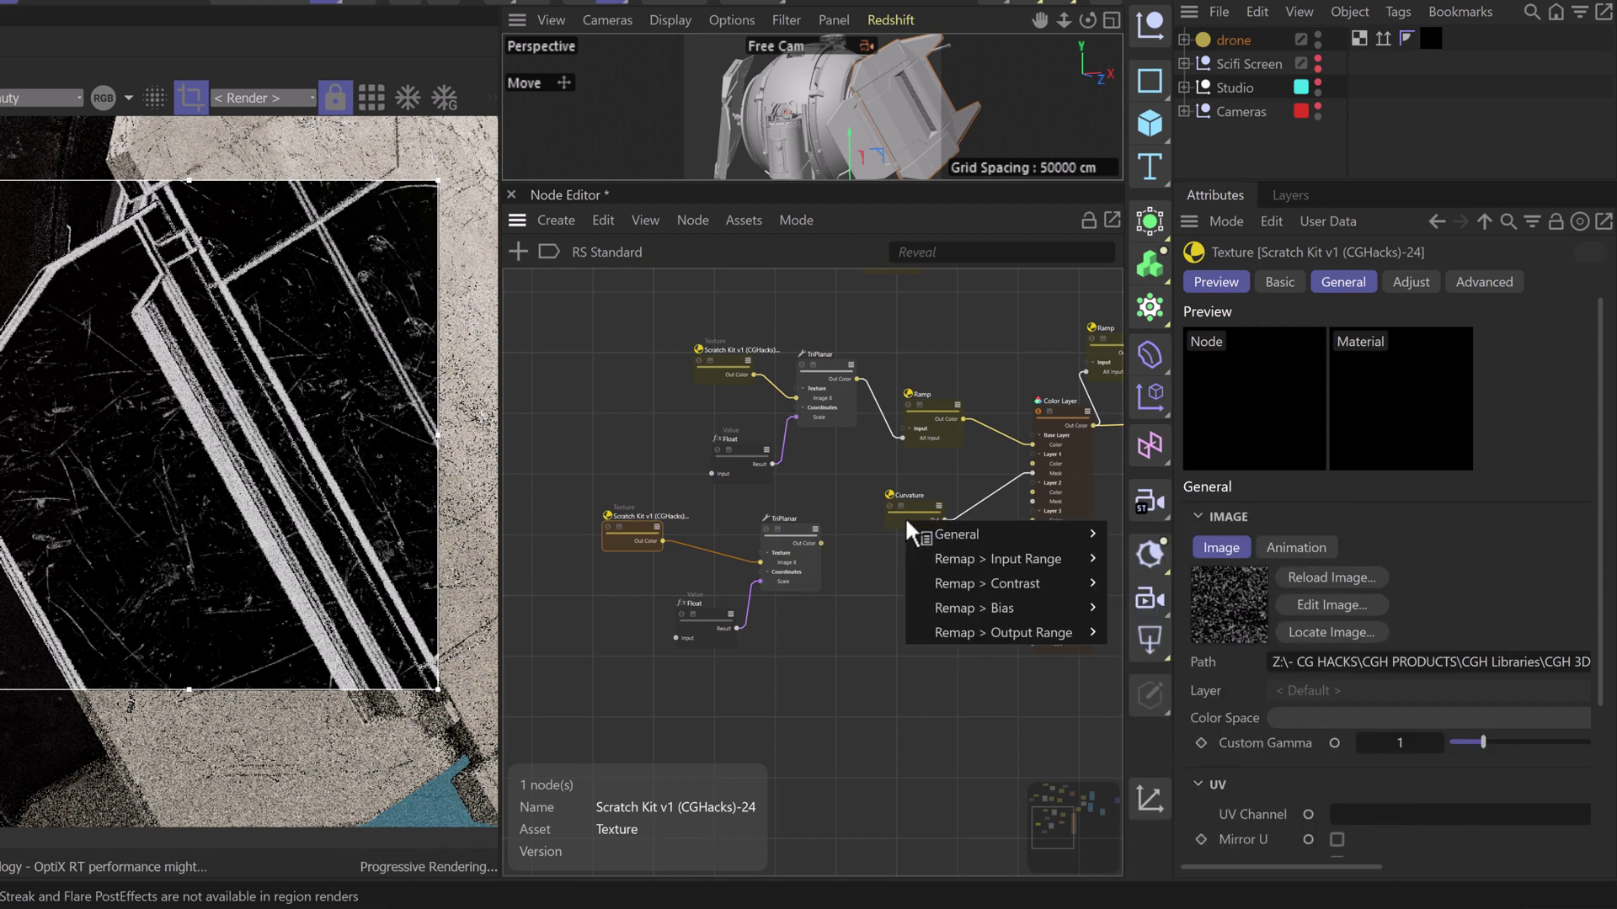
mouse_move(992, 534)
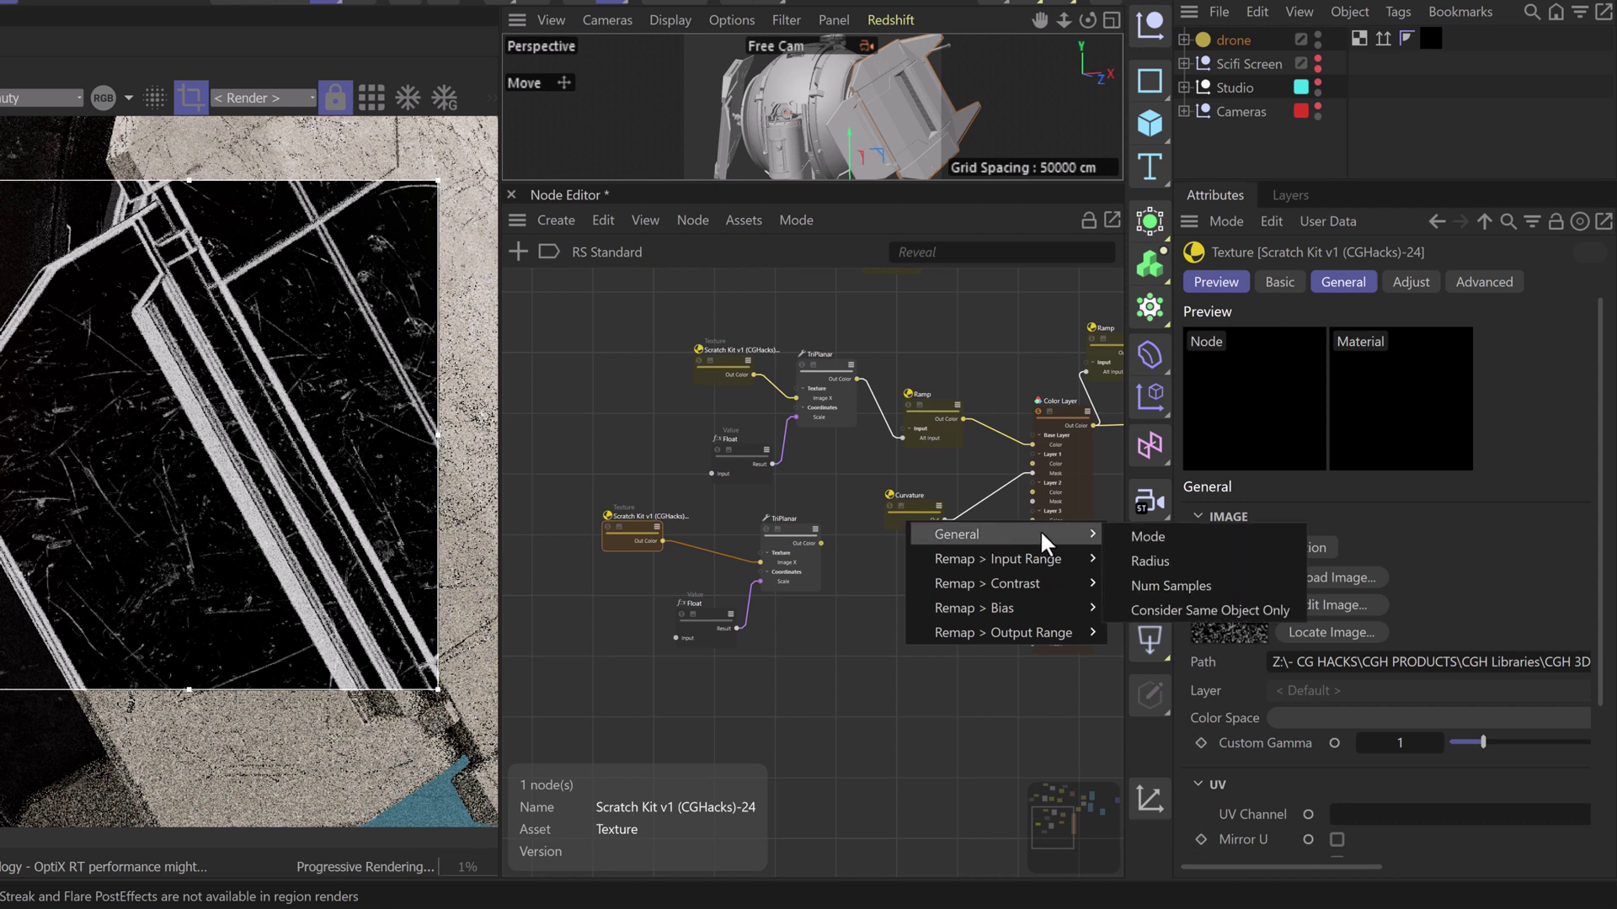
click(1148, 560)
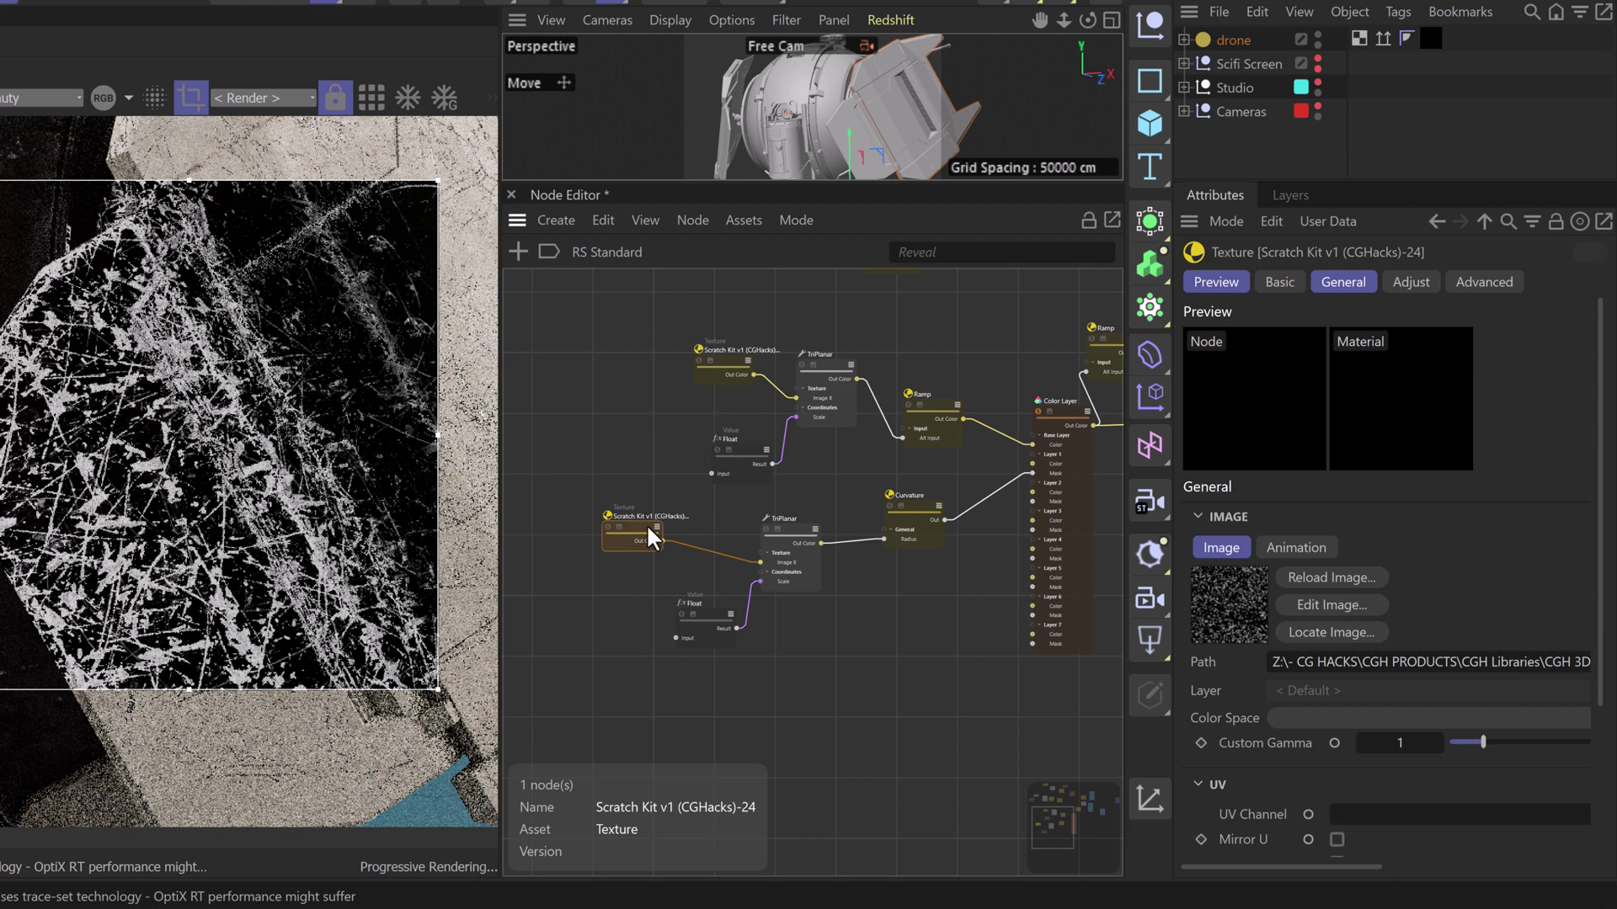
Set the copied Float node's input to 1 to change the scale of the new TriPlanar
drag(708, 602, 701, 581)
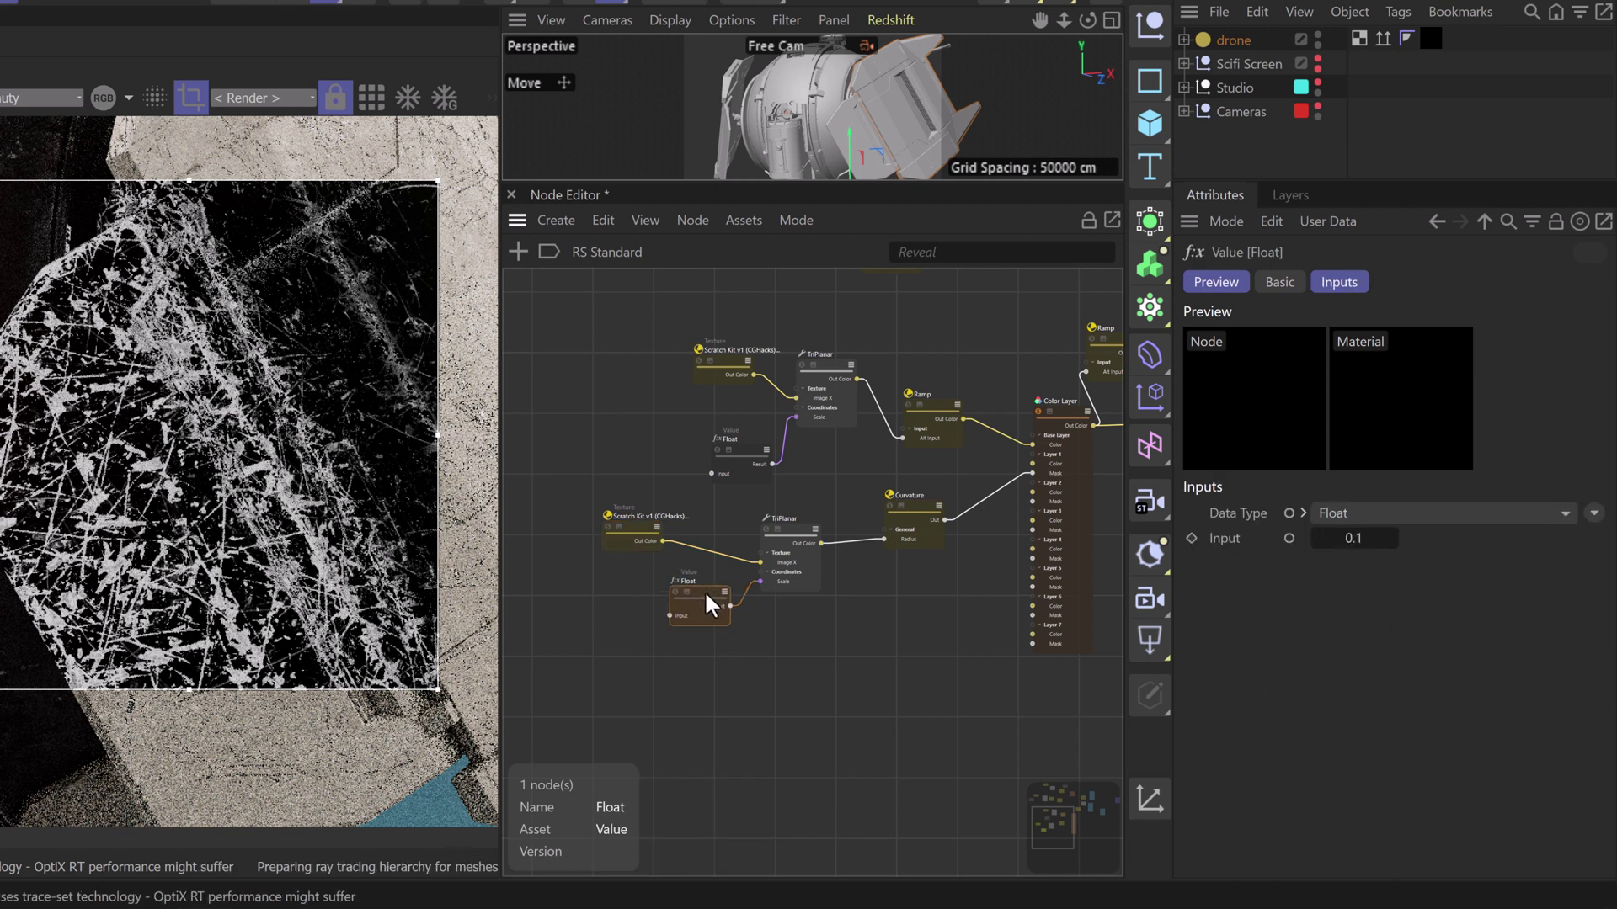
double_click(1339, 536)
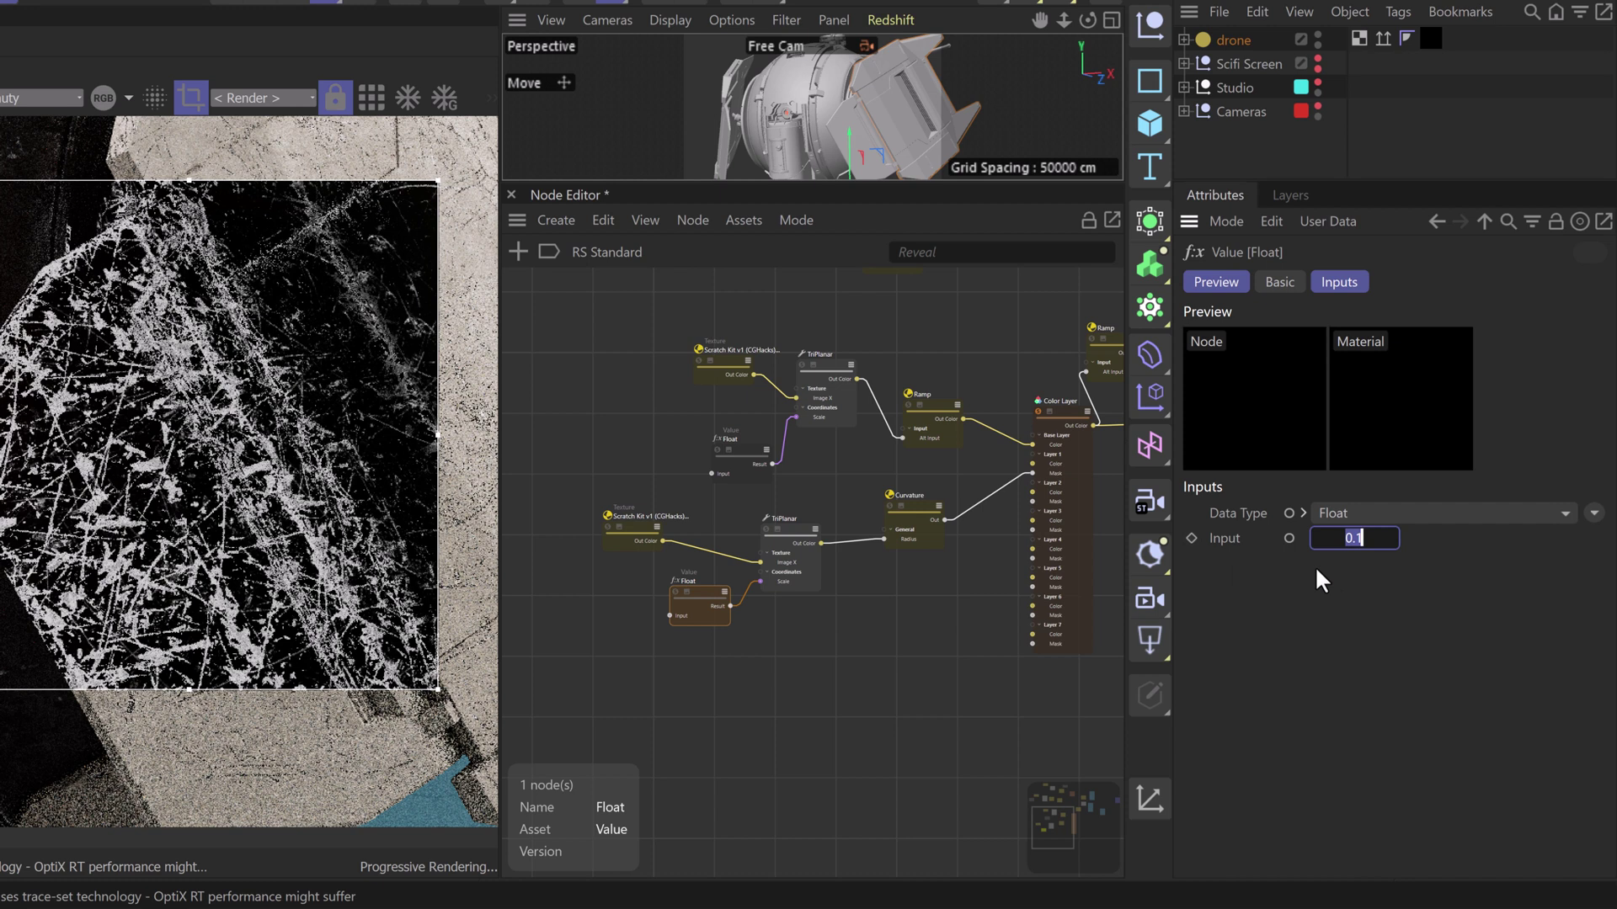
text(1)
key(Return)
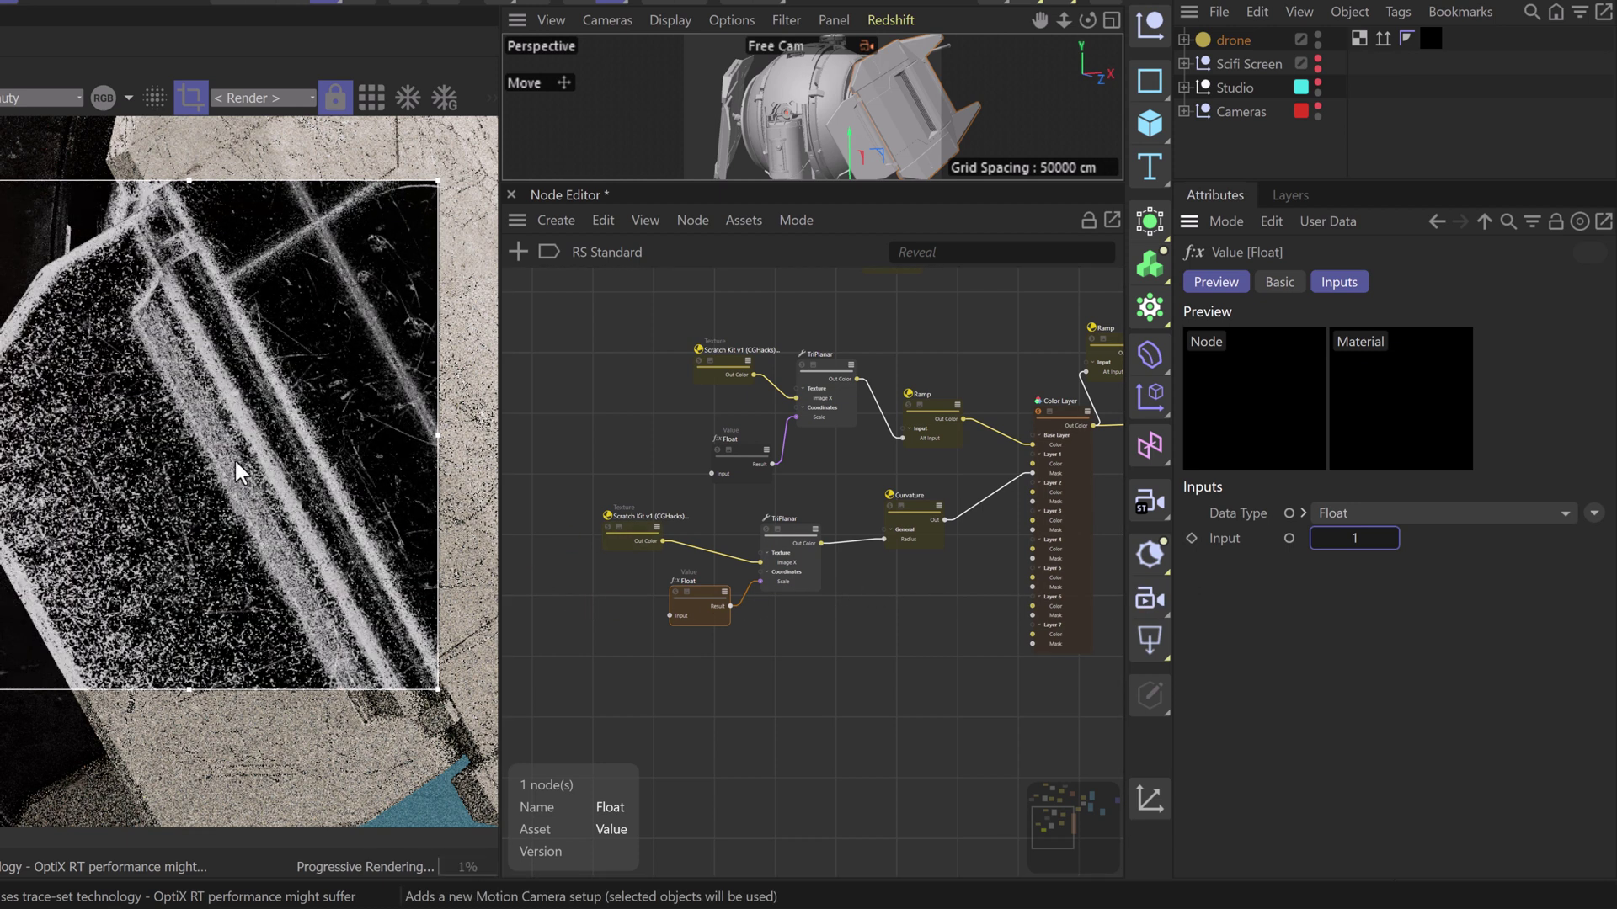
Insert a Ramp between the copied TriPlanar and the Curvature's Radius, and shift its black knot about a quarter along the gradient
drag(635, 523, 818, 661)
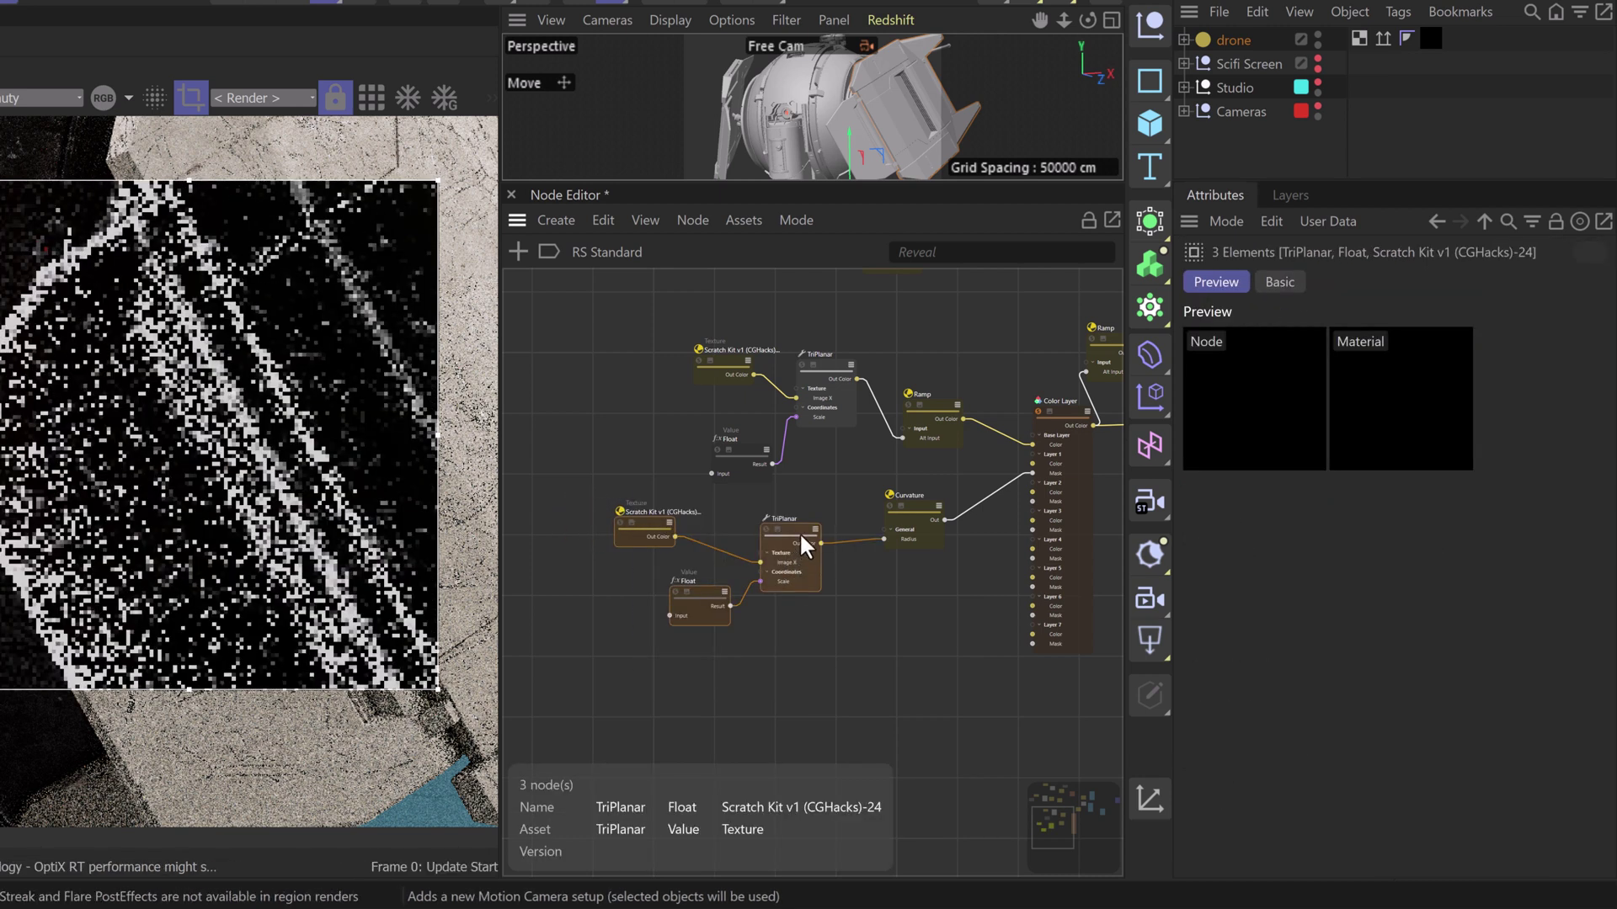
drag(770, 535, 620, 540)
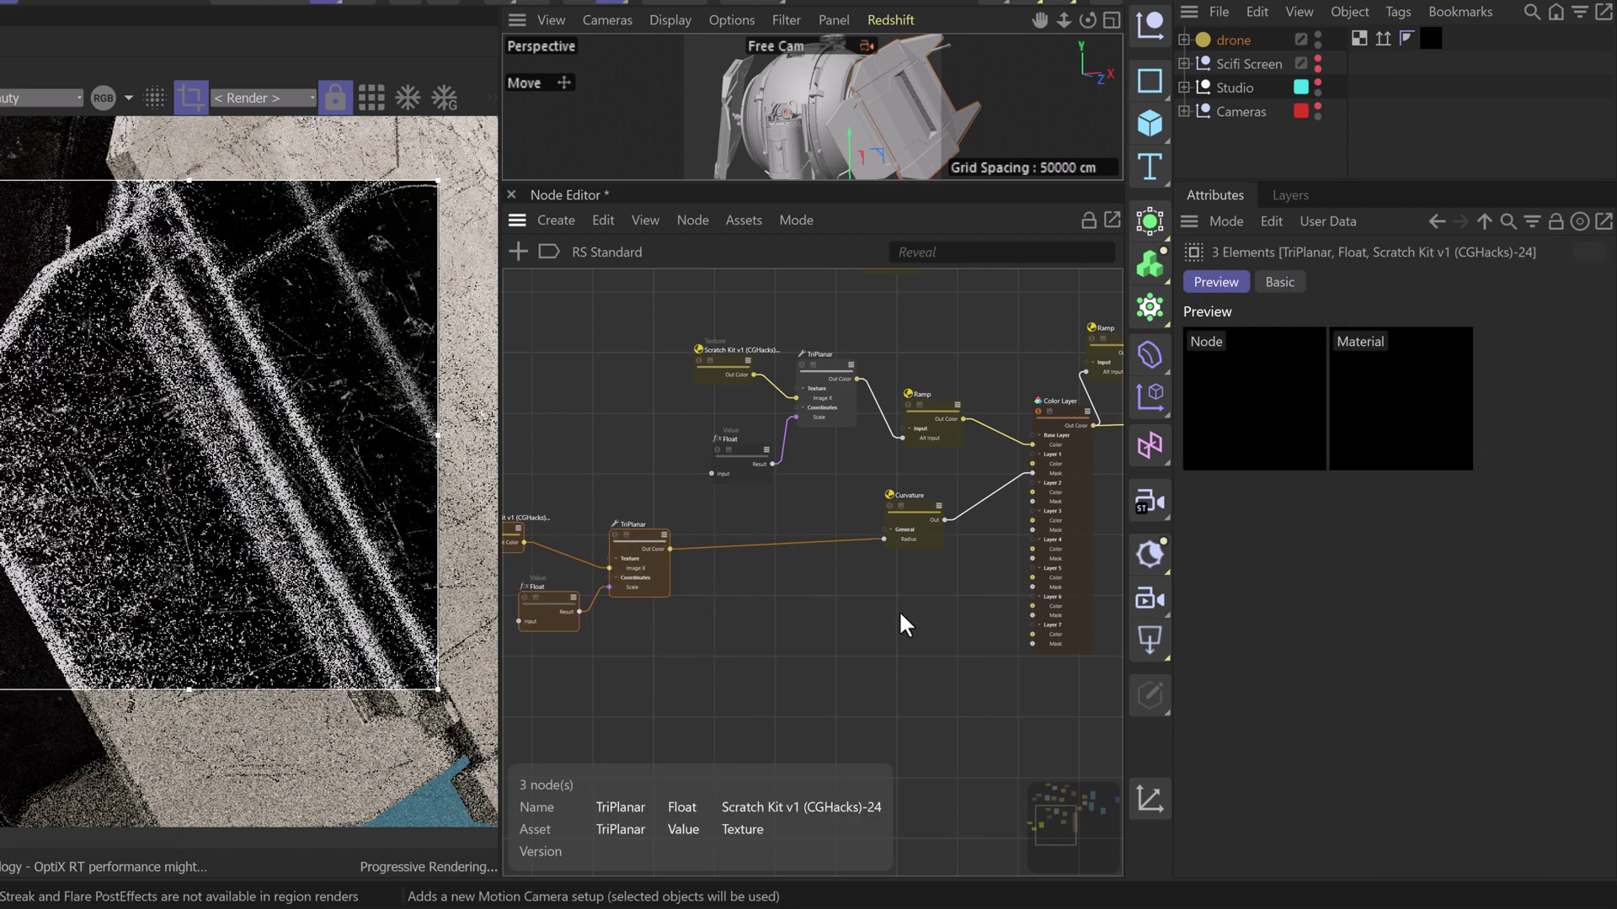
click(914, 601)
key(shift+c)
text(ramp)
drag(1047, 195, 766, 542)
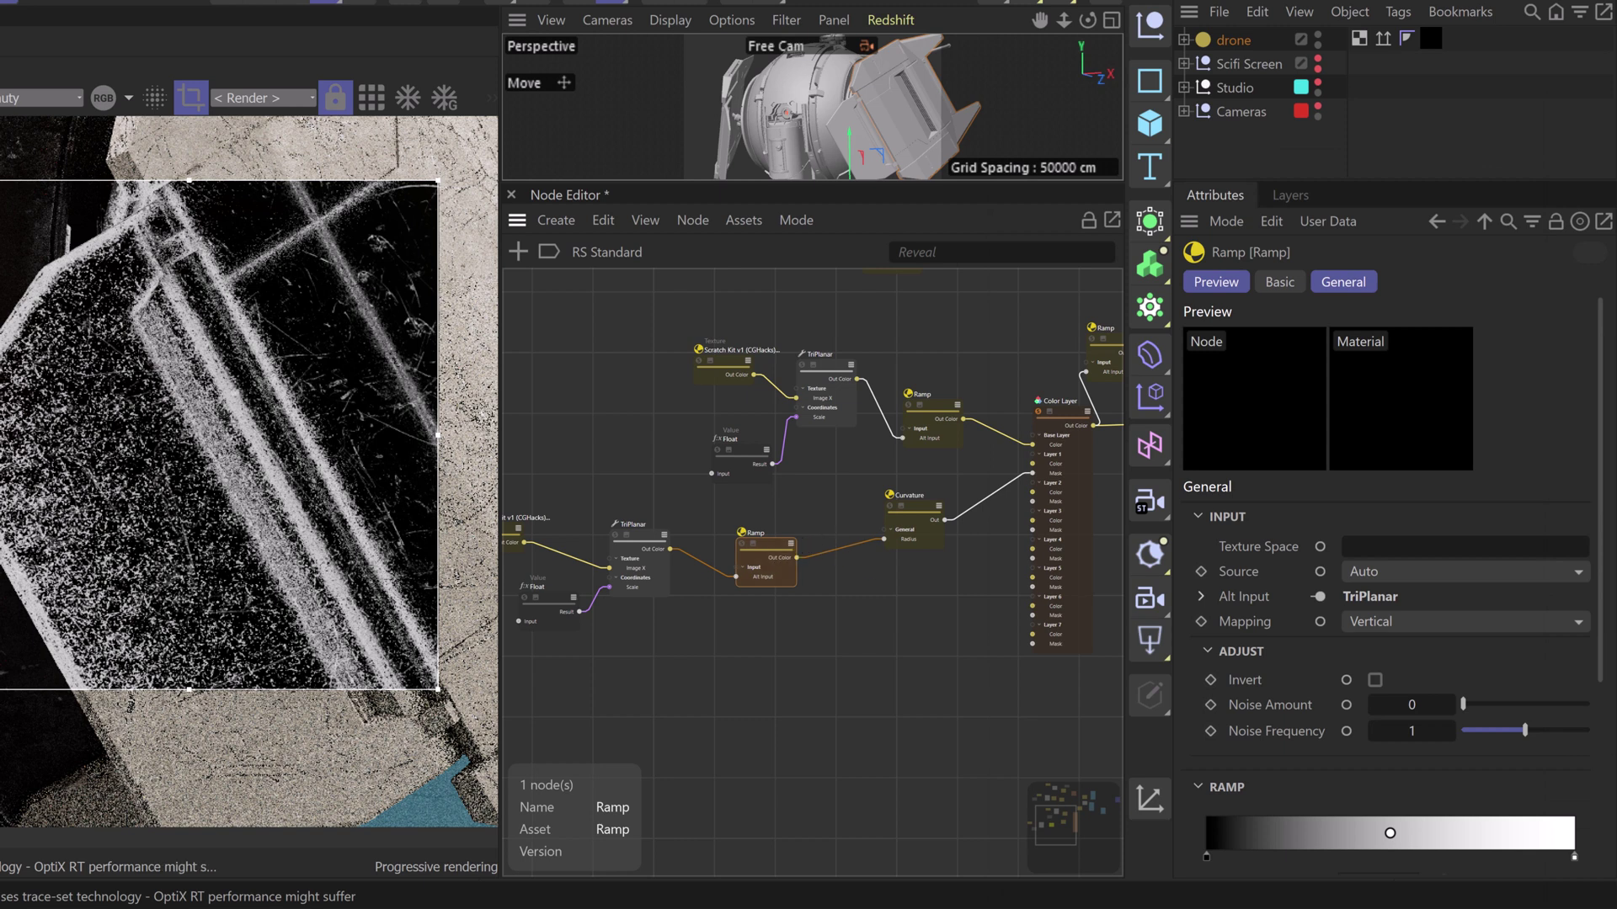
drag(1207, 858, 1359, 861)
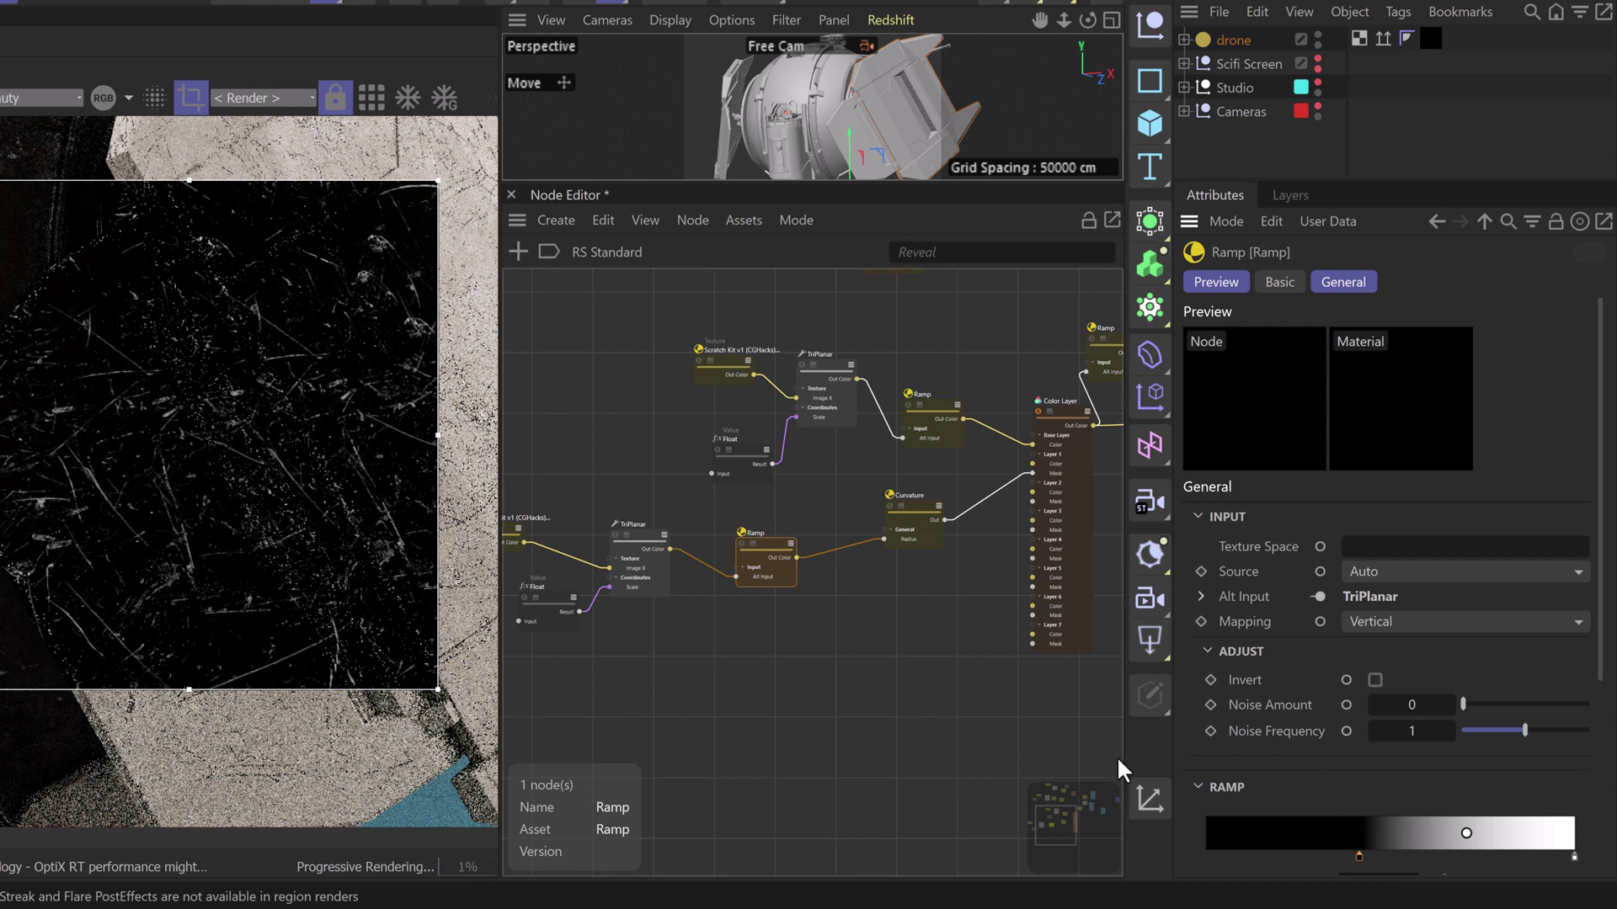
drag(1358, 856, 1302, 860)
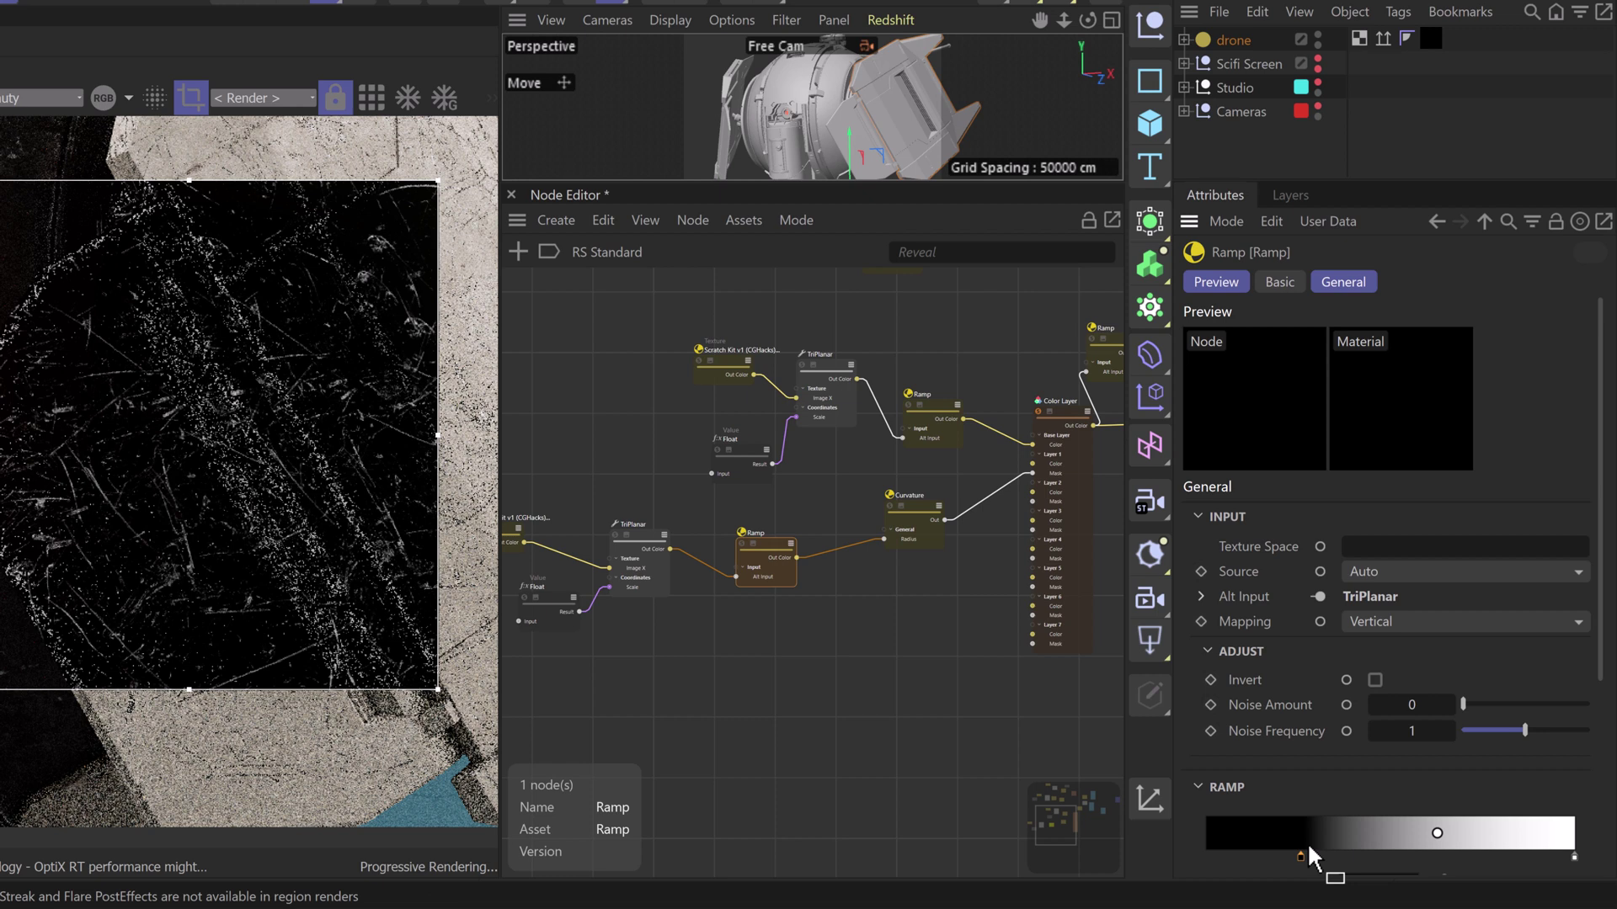
Try an input of 2 on the Float driving the copied TriPlanar's scale, and set it to 0.75
click(549, 602)
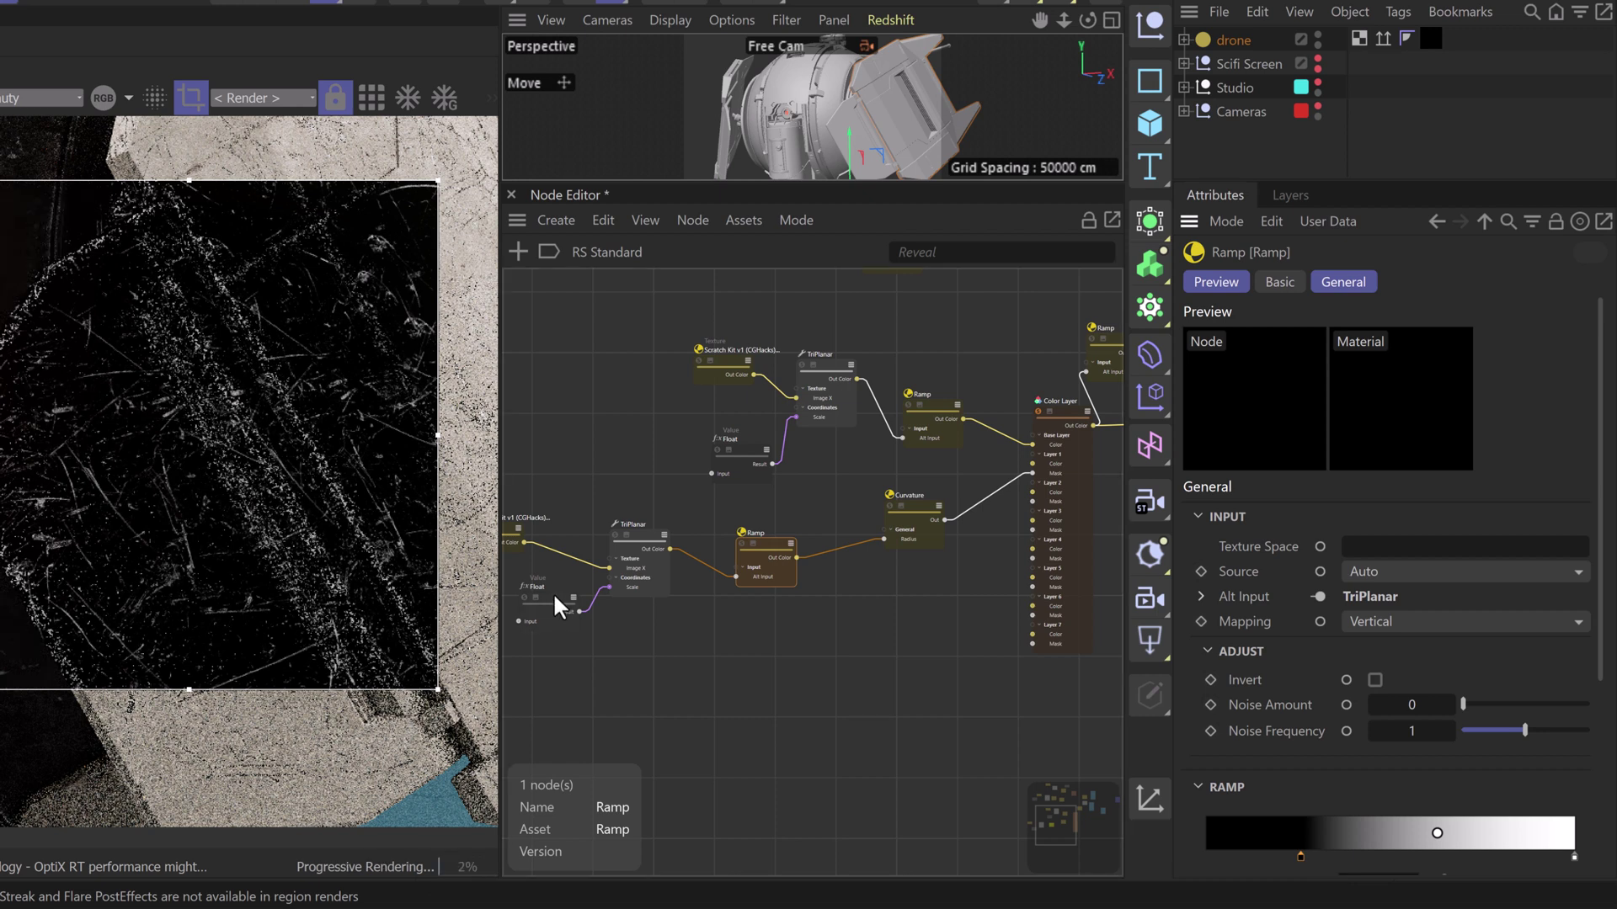
double_click(1356, 538)
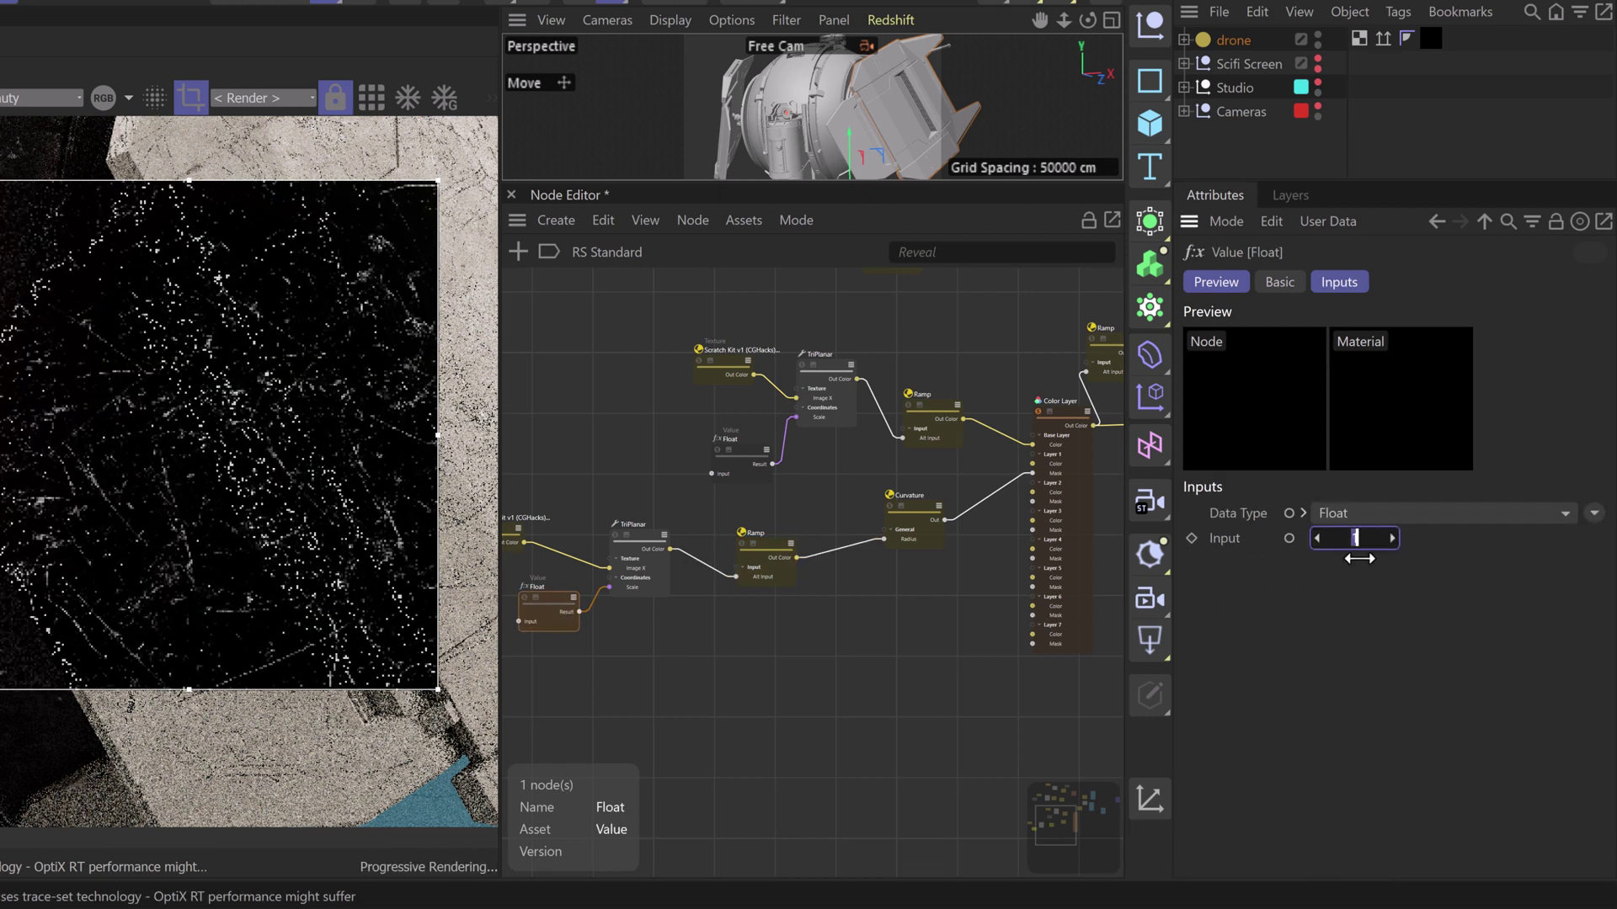
text(2)
key(Return)
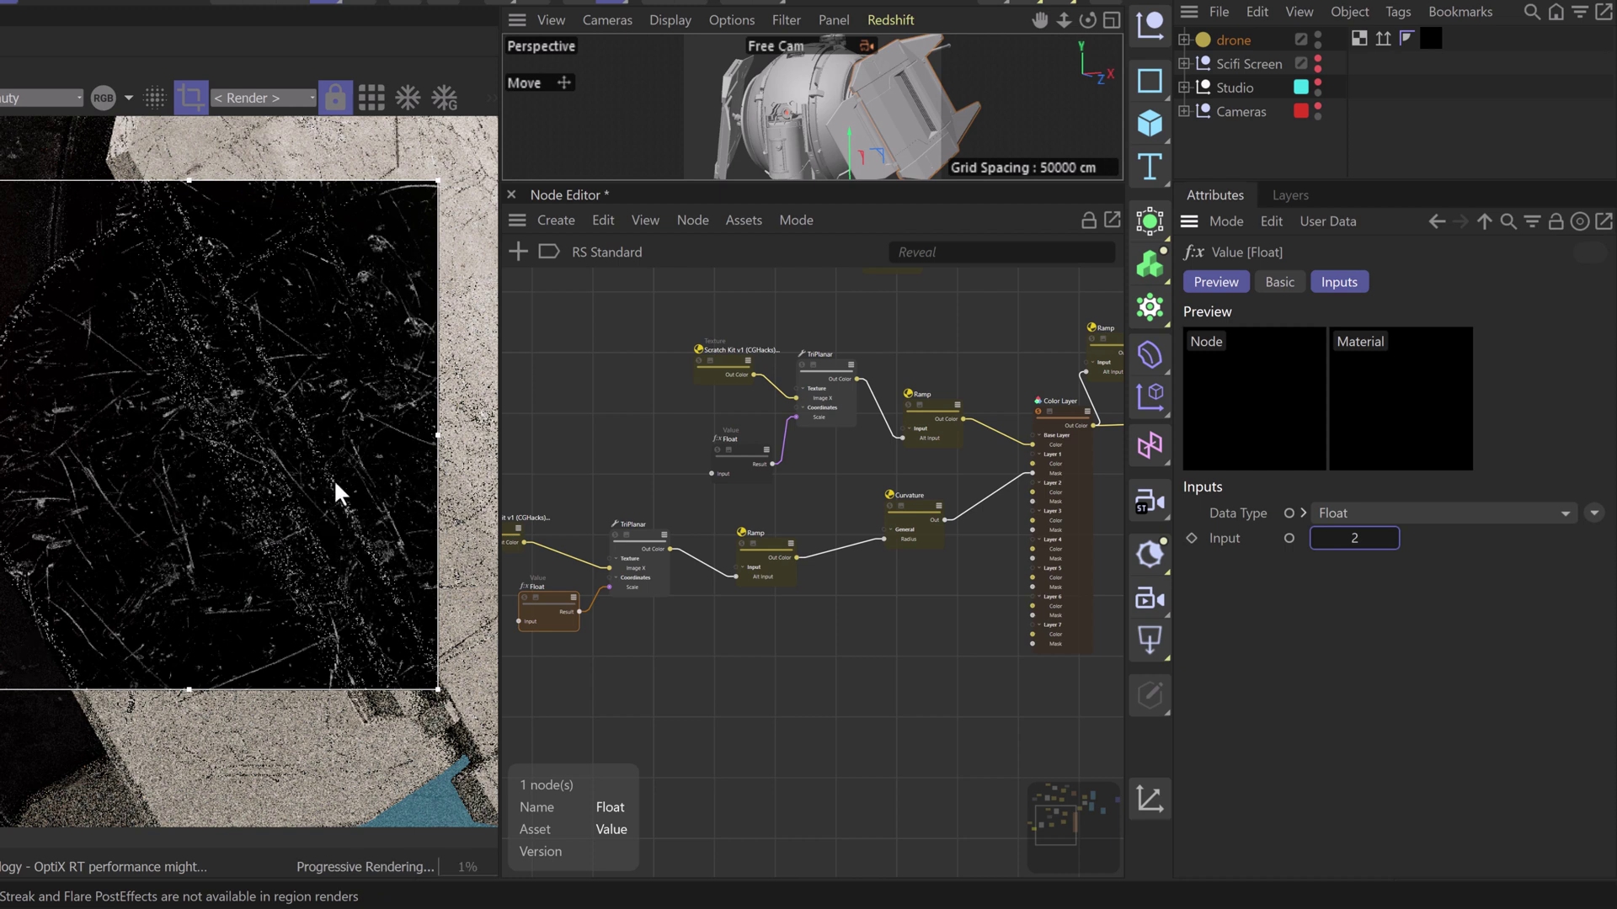
click(1356, 539)
text(0.75)
key(Return)
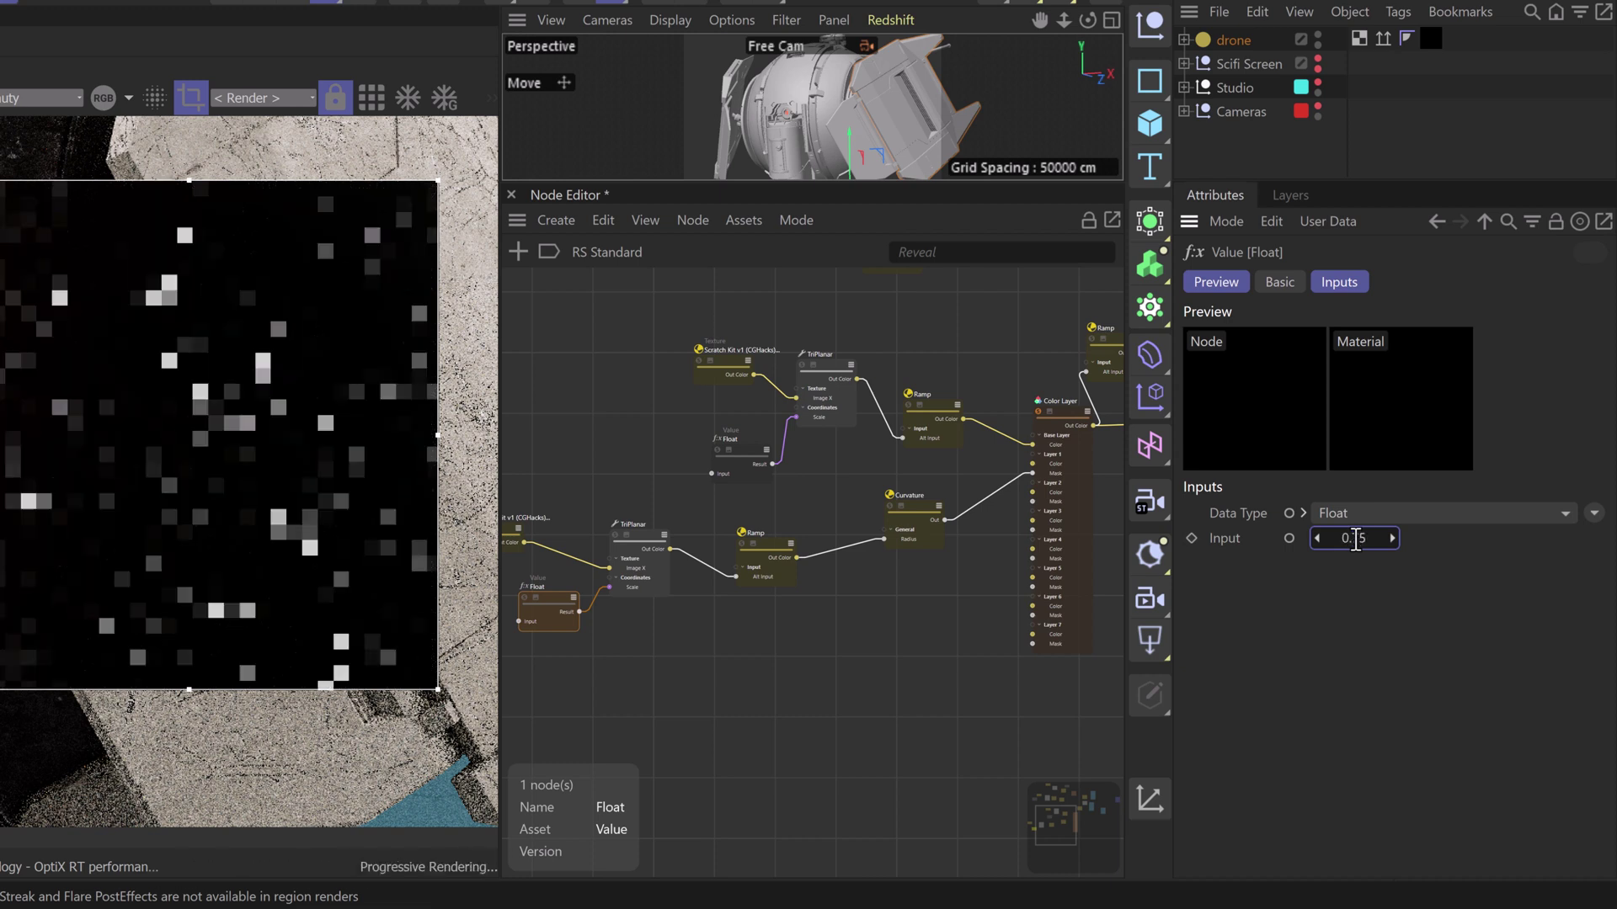
Duplicate the Curvature node below the original and delete the extra Float copy
shift+click(920, 508)
ctrl+drag(920, 508, 911, 597)
click(665, 708)
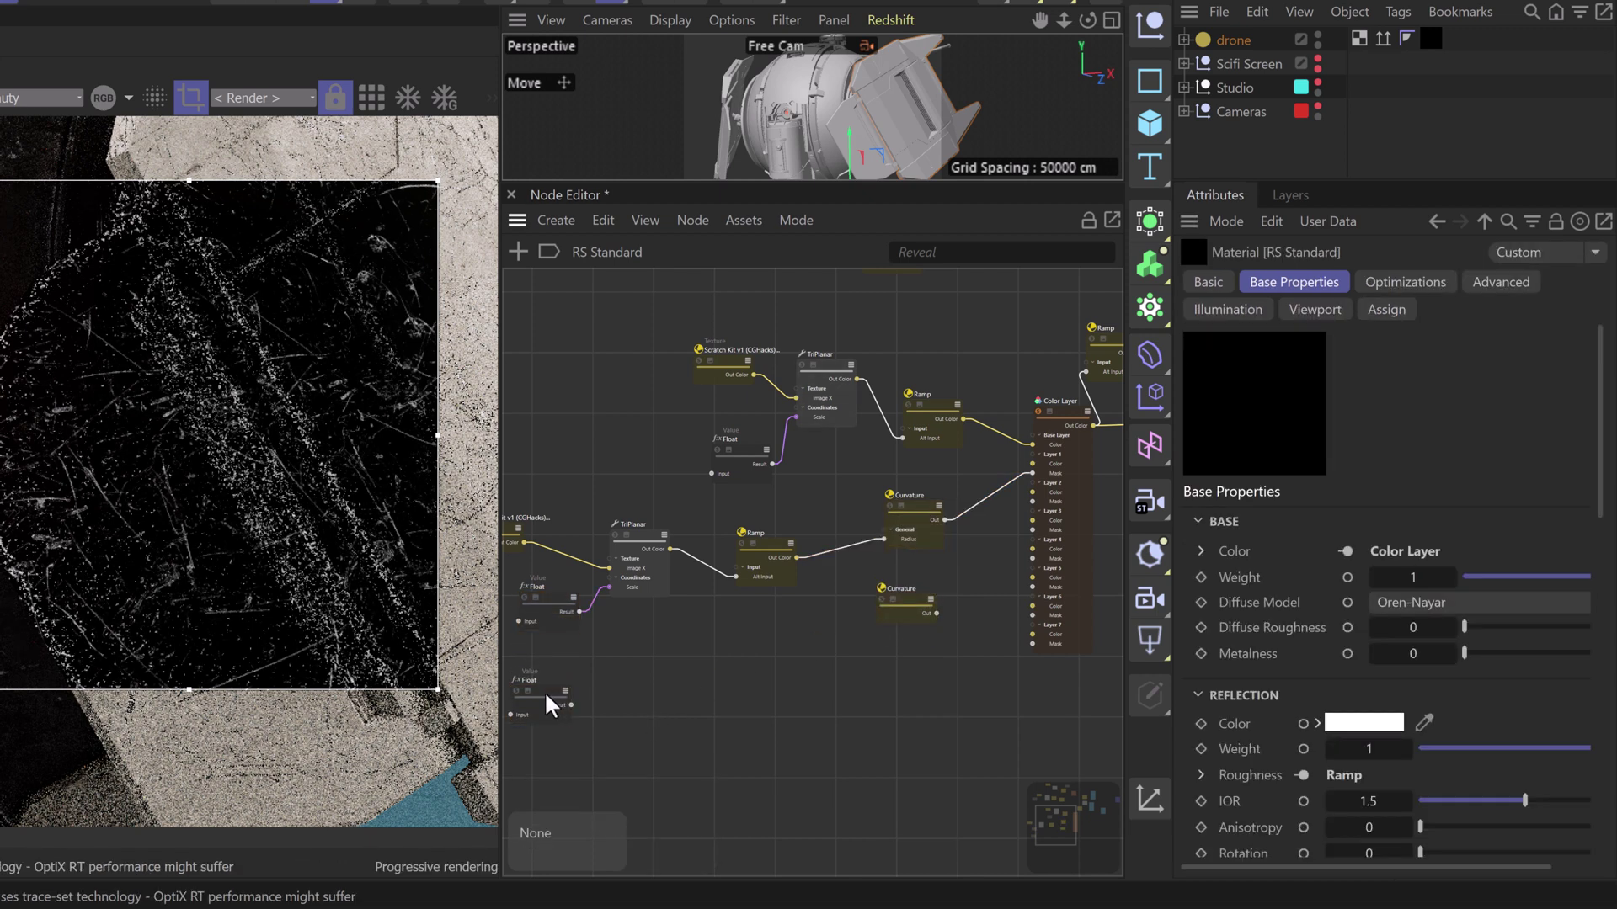
click(539, 699)
key(Delete)
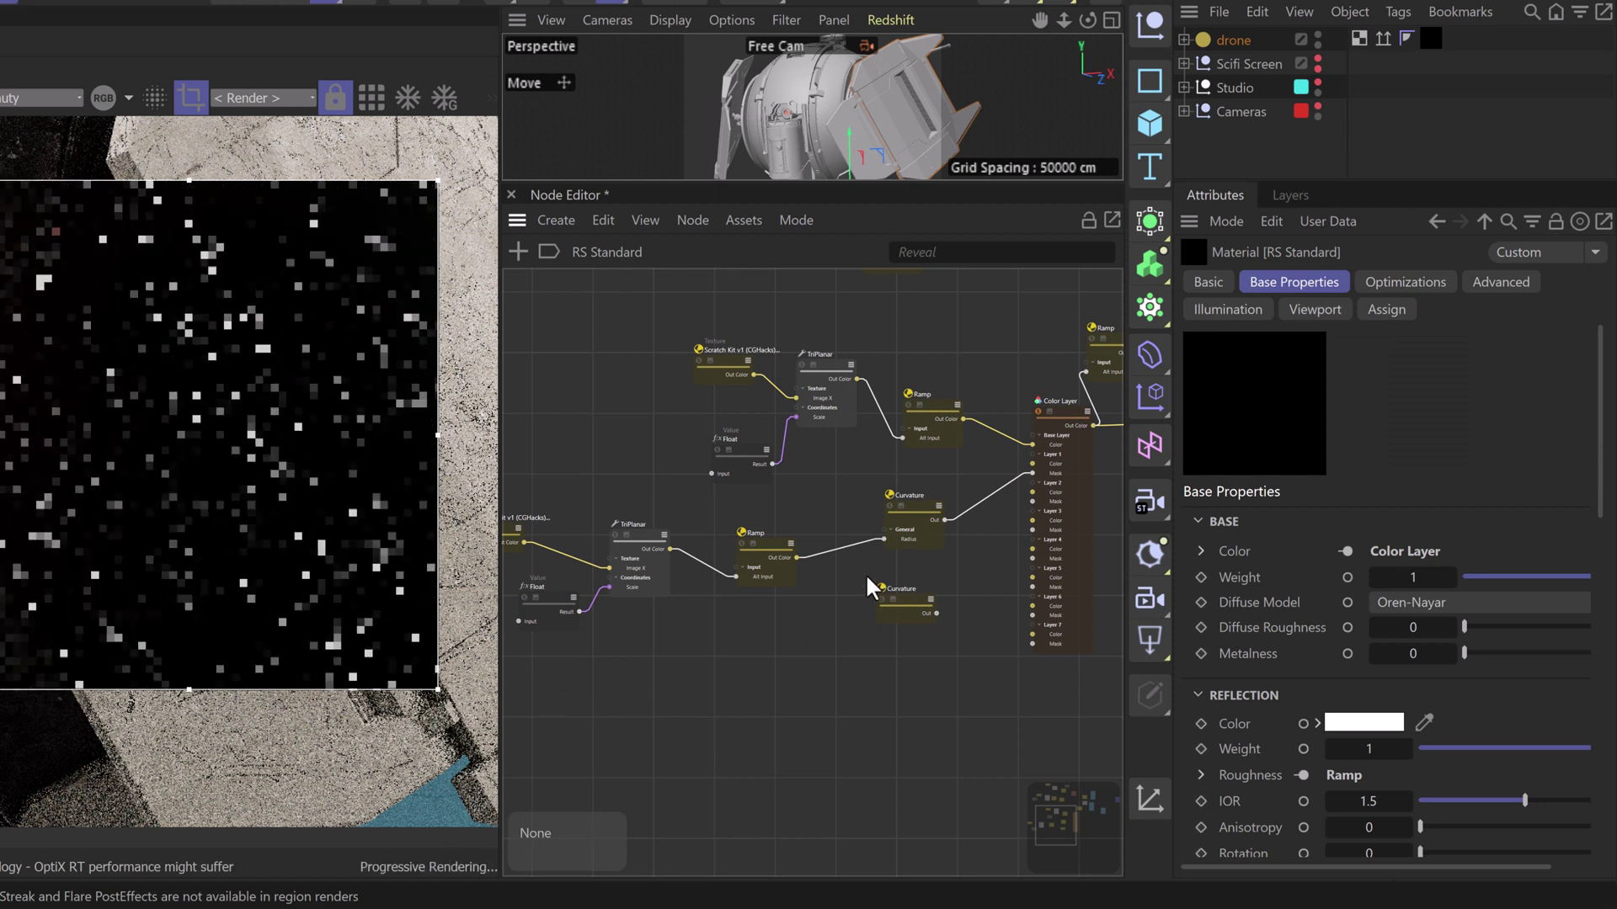
Connect the copied Curvature's output to the Color Layer's Layer 2 Color, and enable Layer 2 with the Add blend mode
click(932, 600)
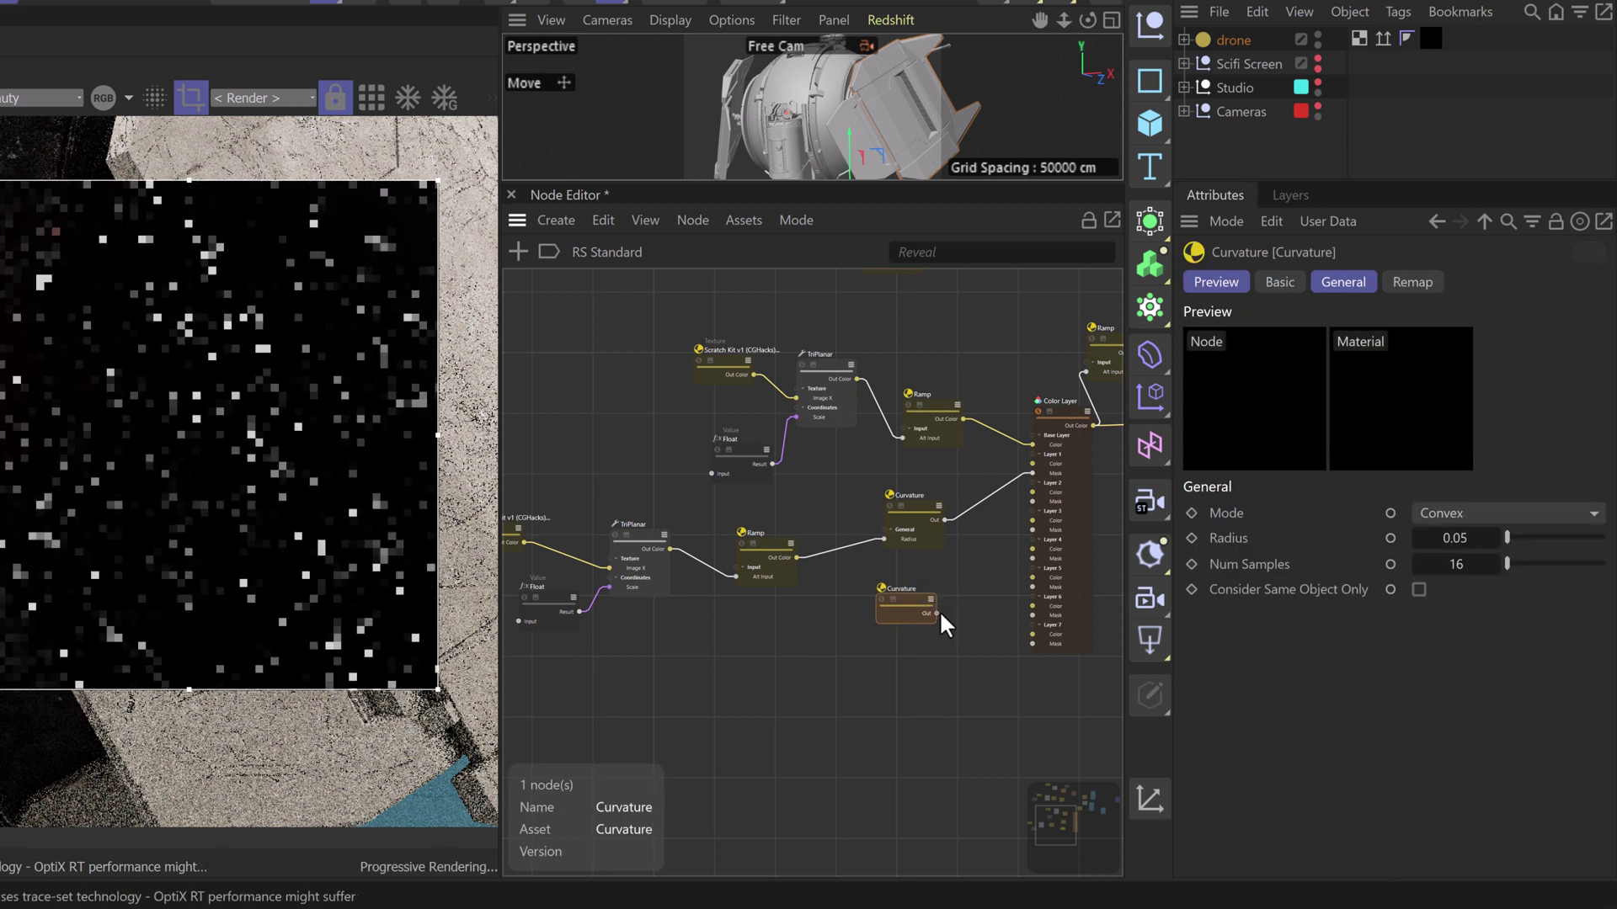
drag(998, 534, 1033, 490)
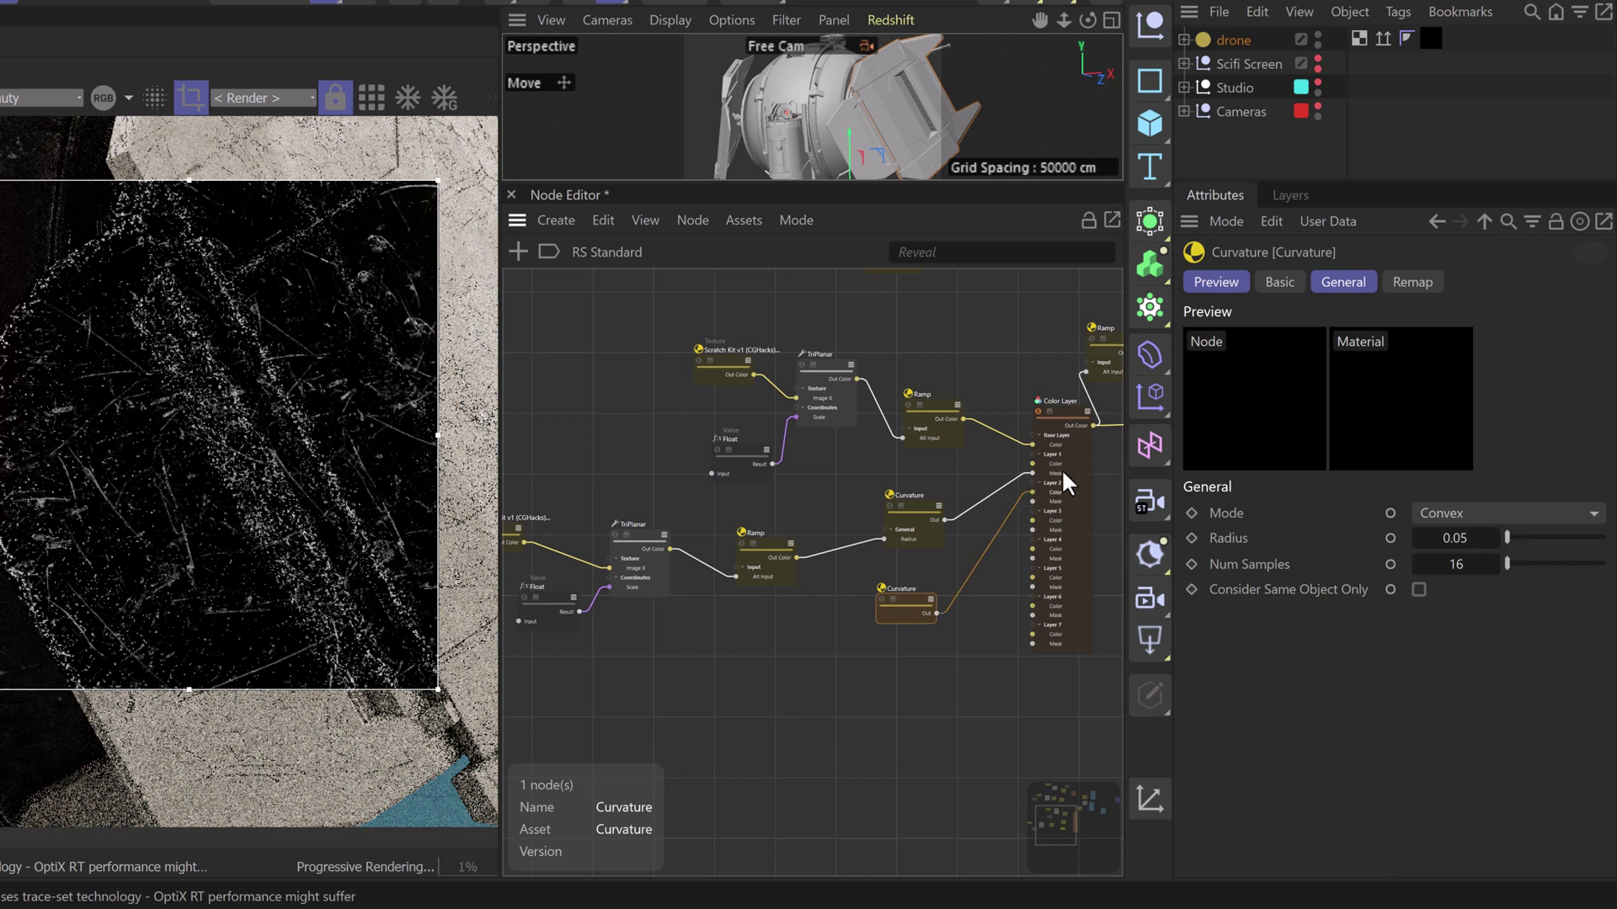
click(1070, 411)
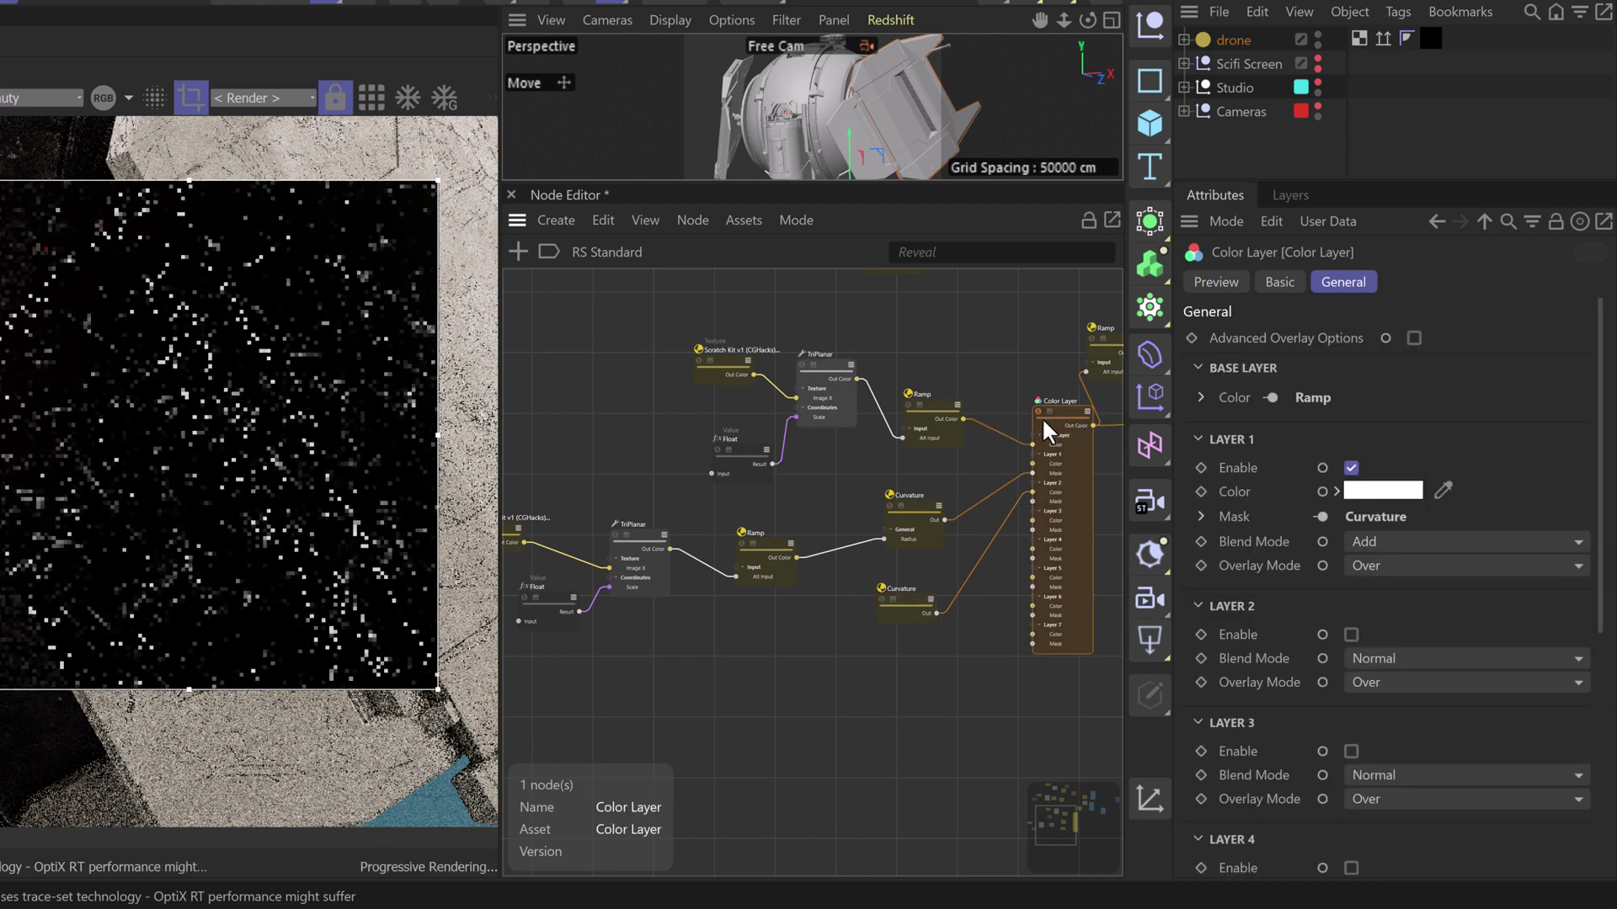
scroll(1057, 395, up, 2)
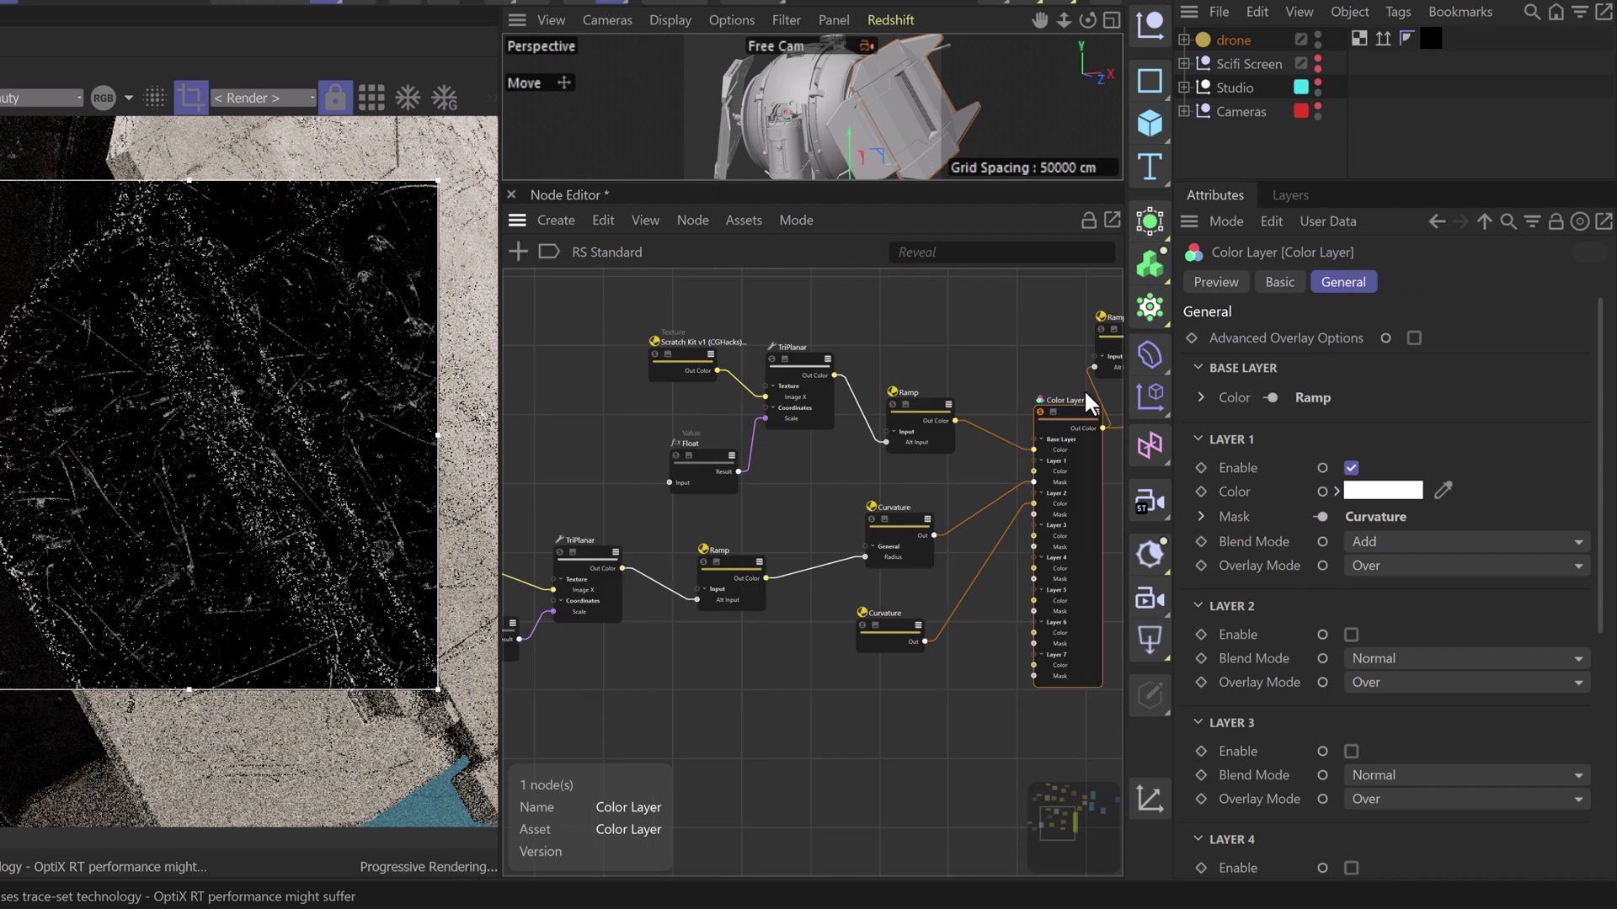
middle_drag(925, 384, 856, 337)
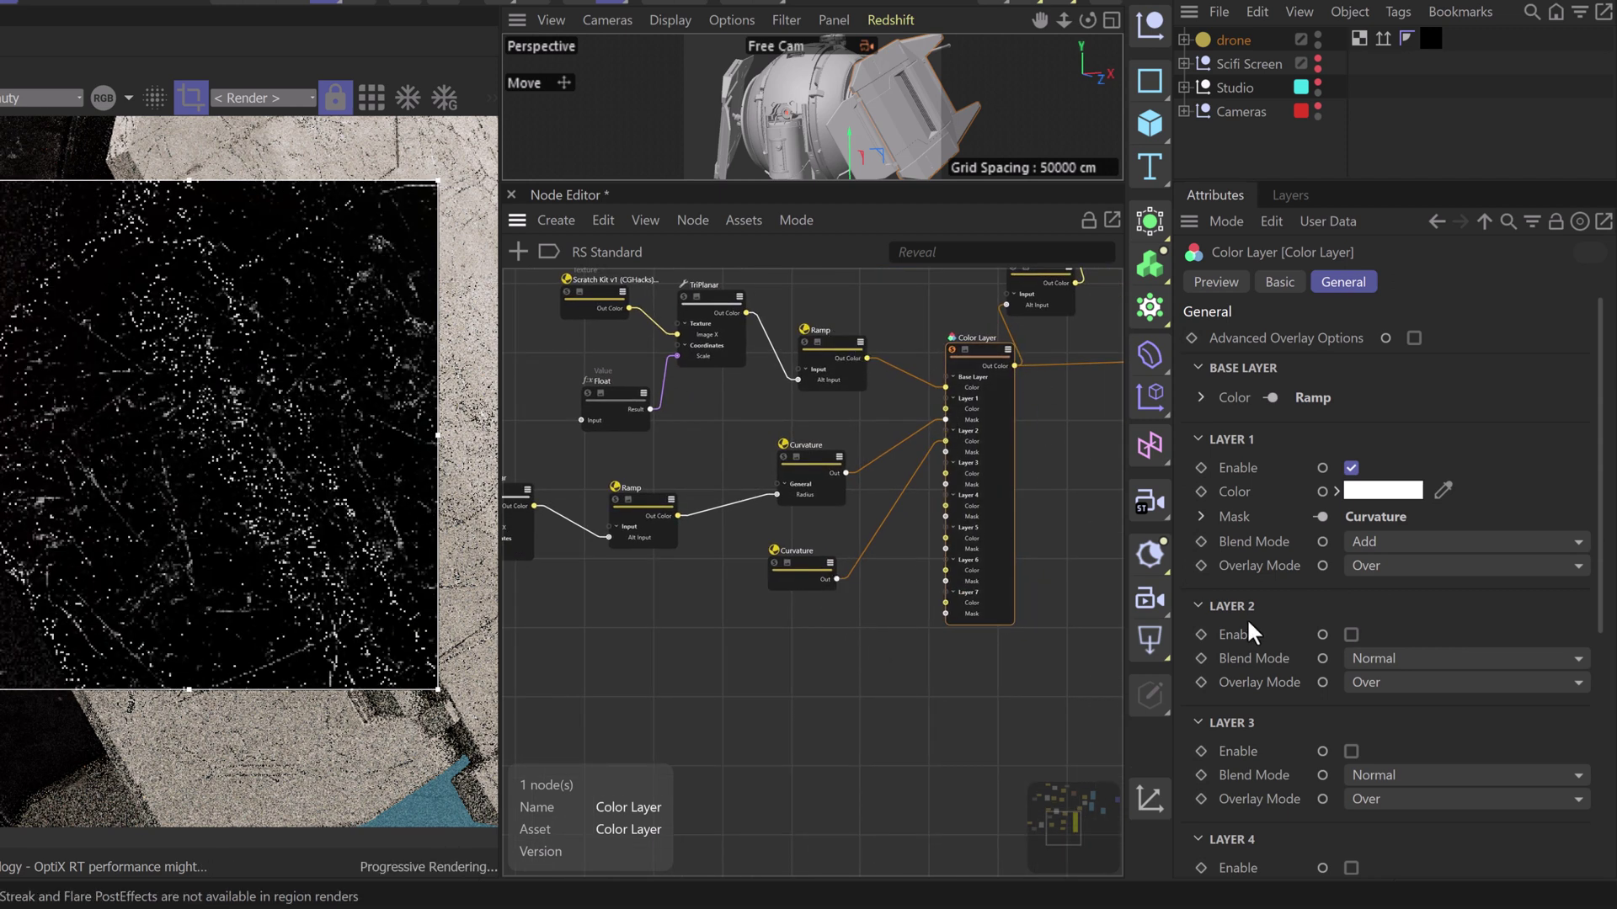
click(1354, 636)
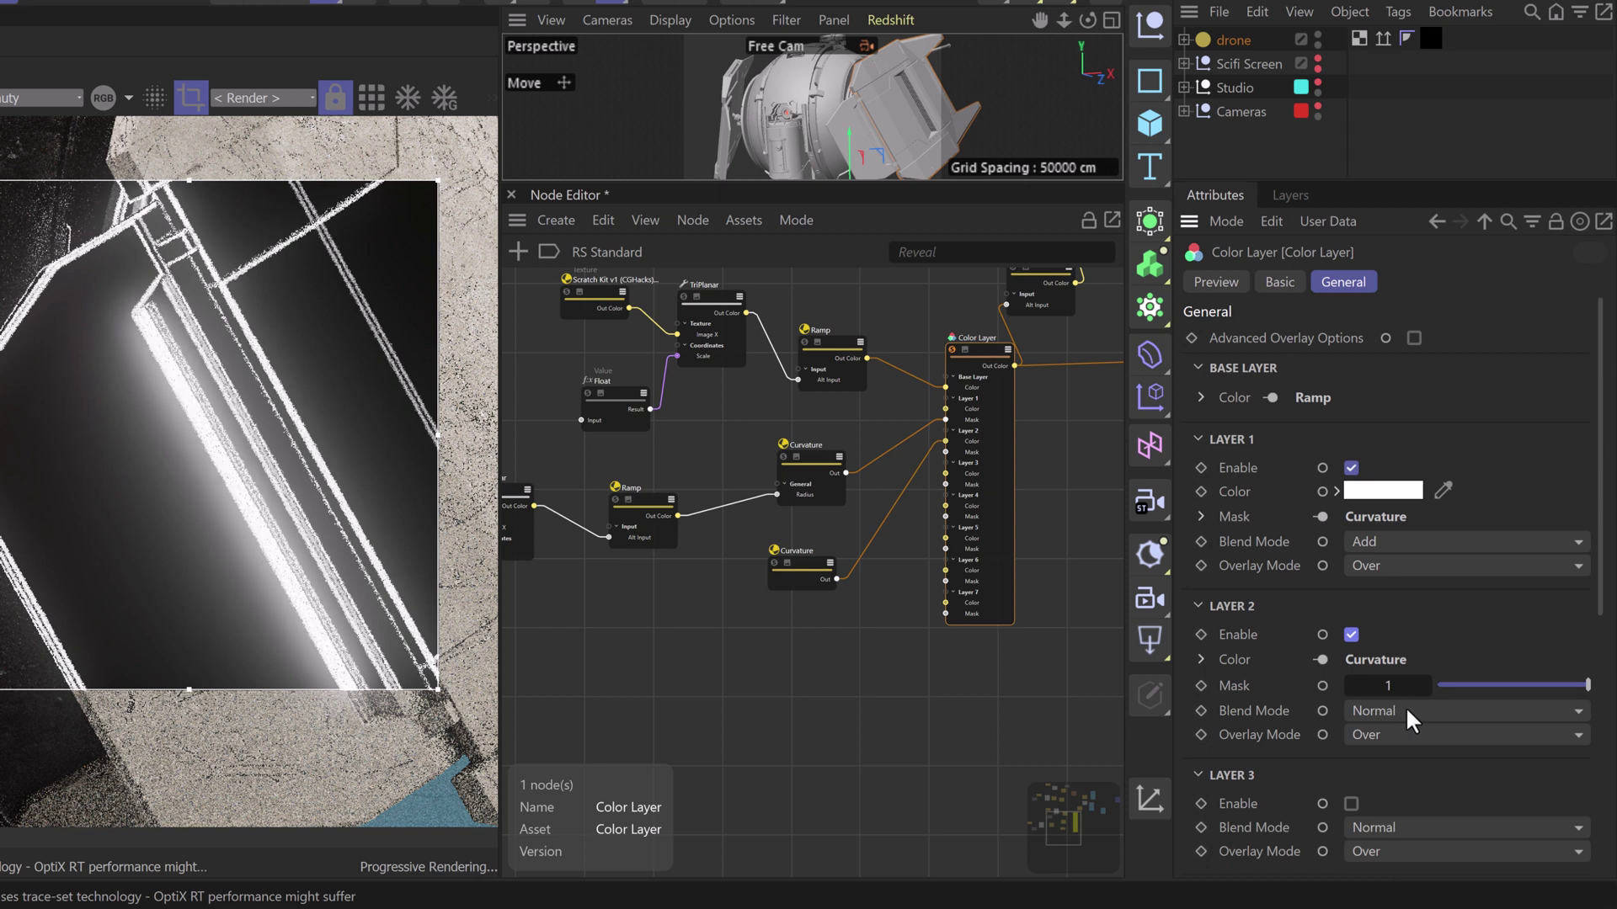
click(1407, 710)
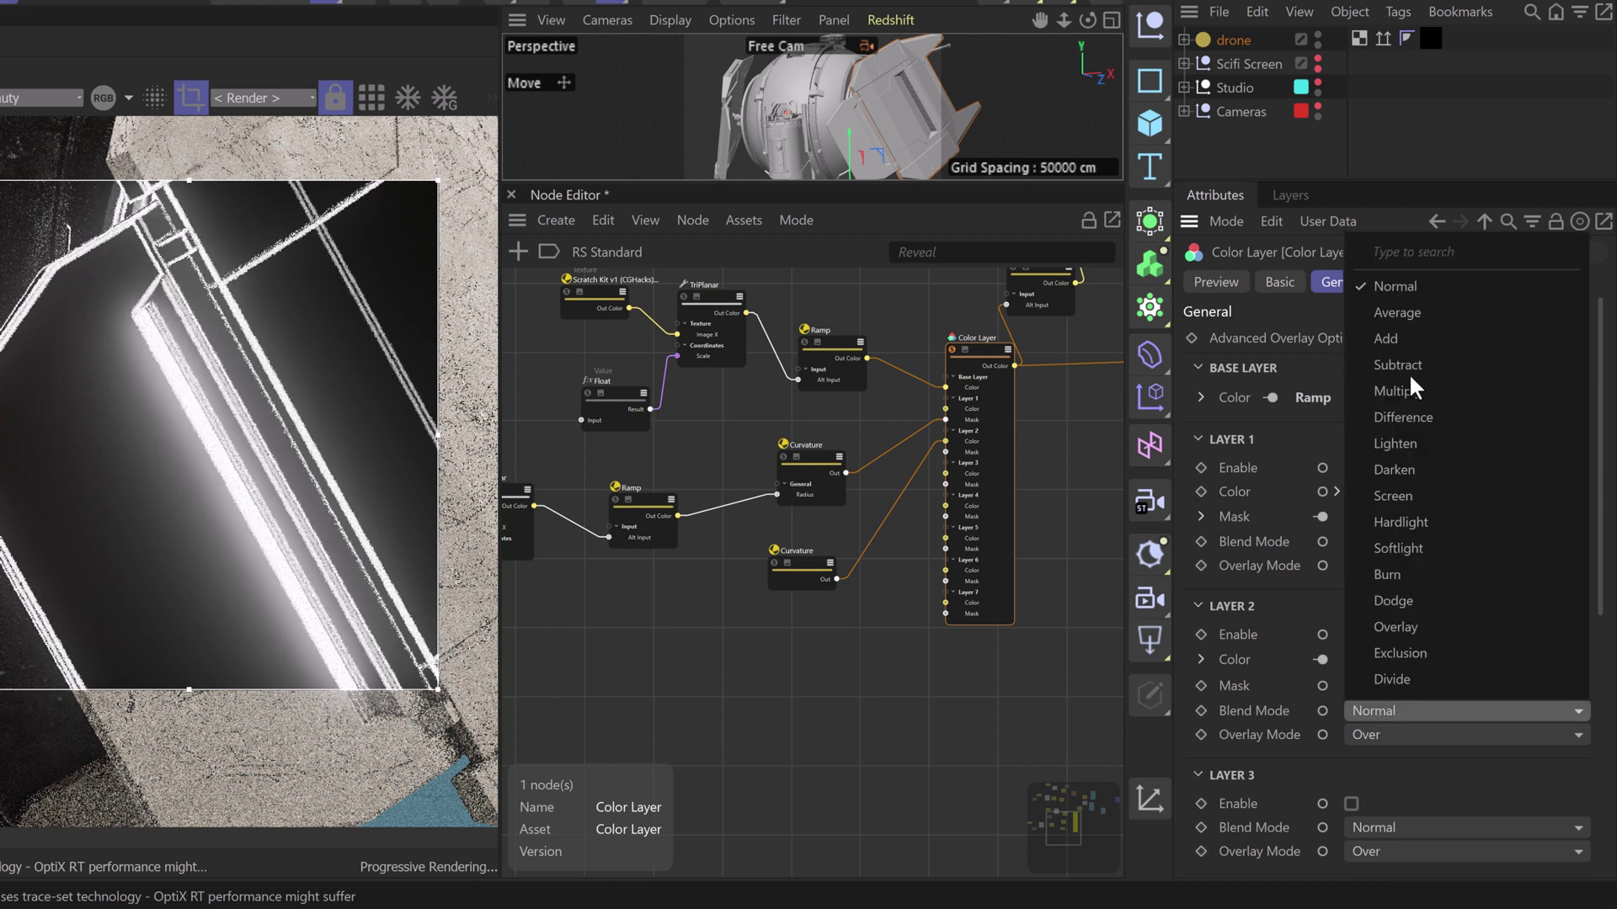
click(1413, 338)
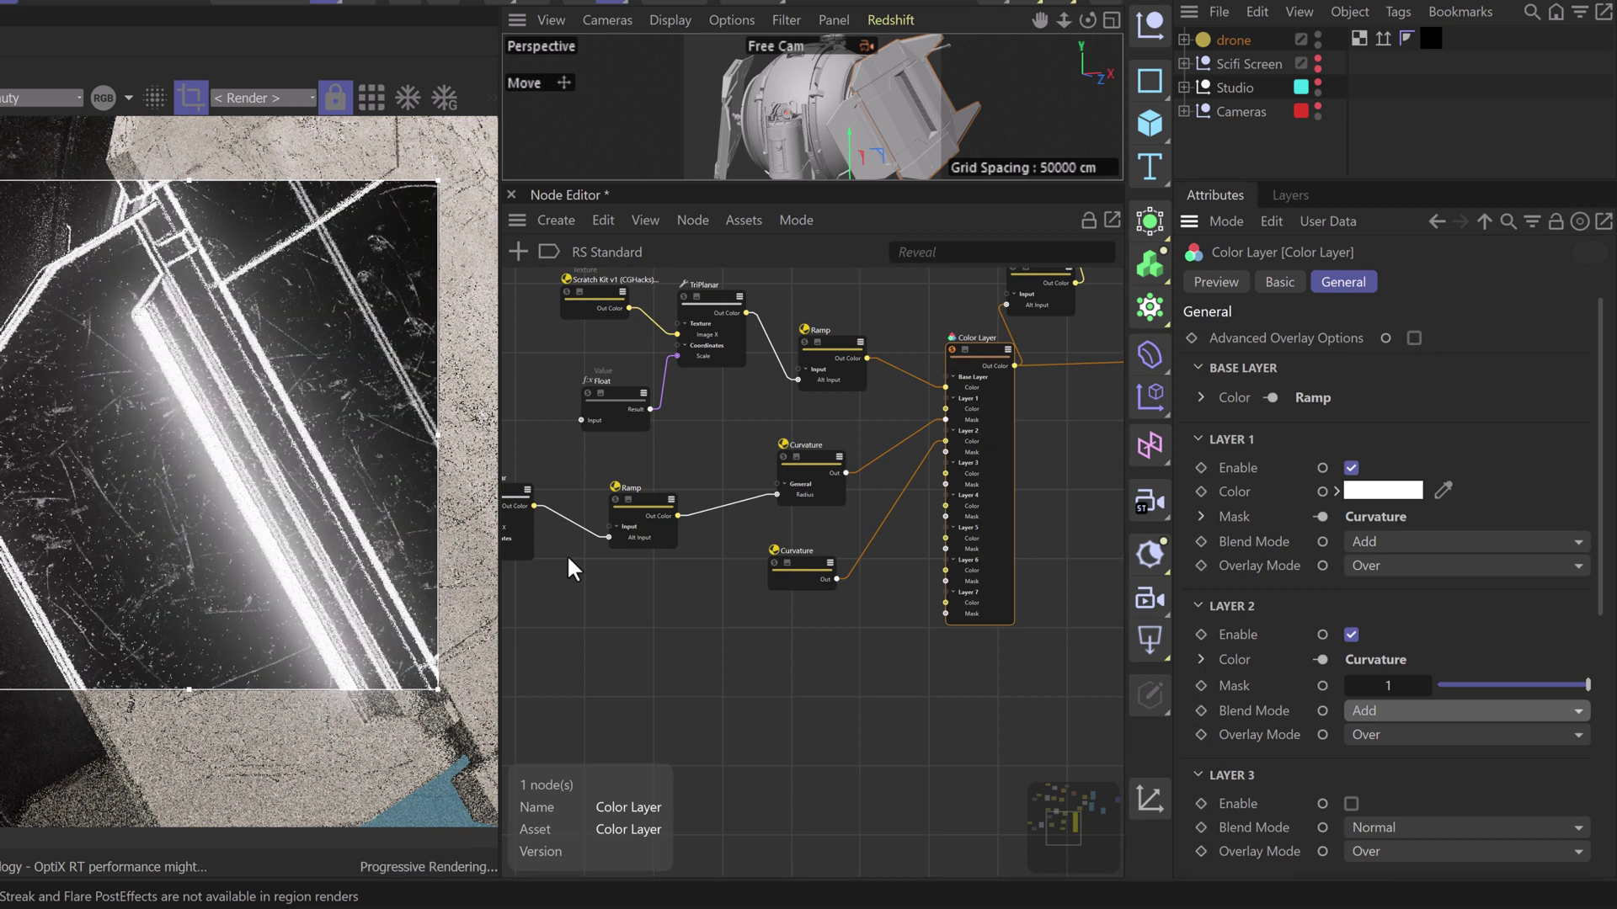
Set the copied Curvature node's radius to 0.01
click(808, 559)
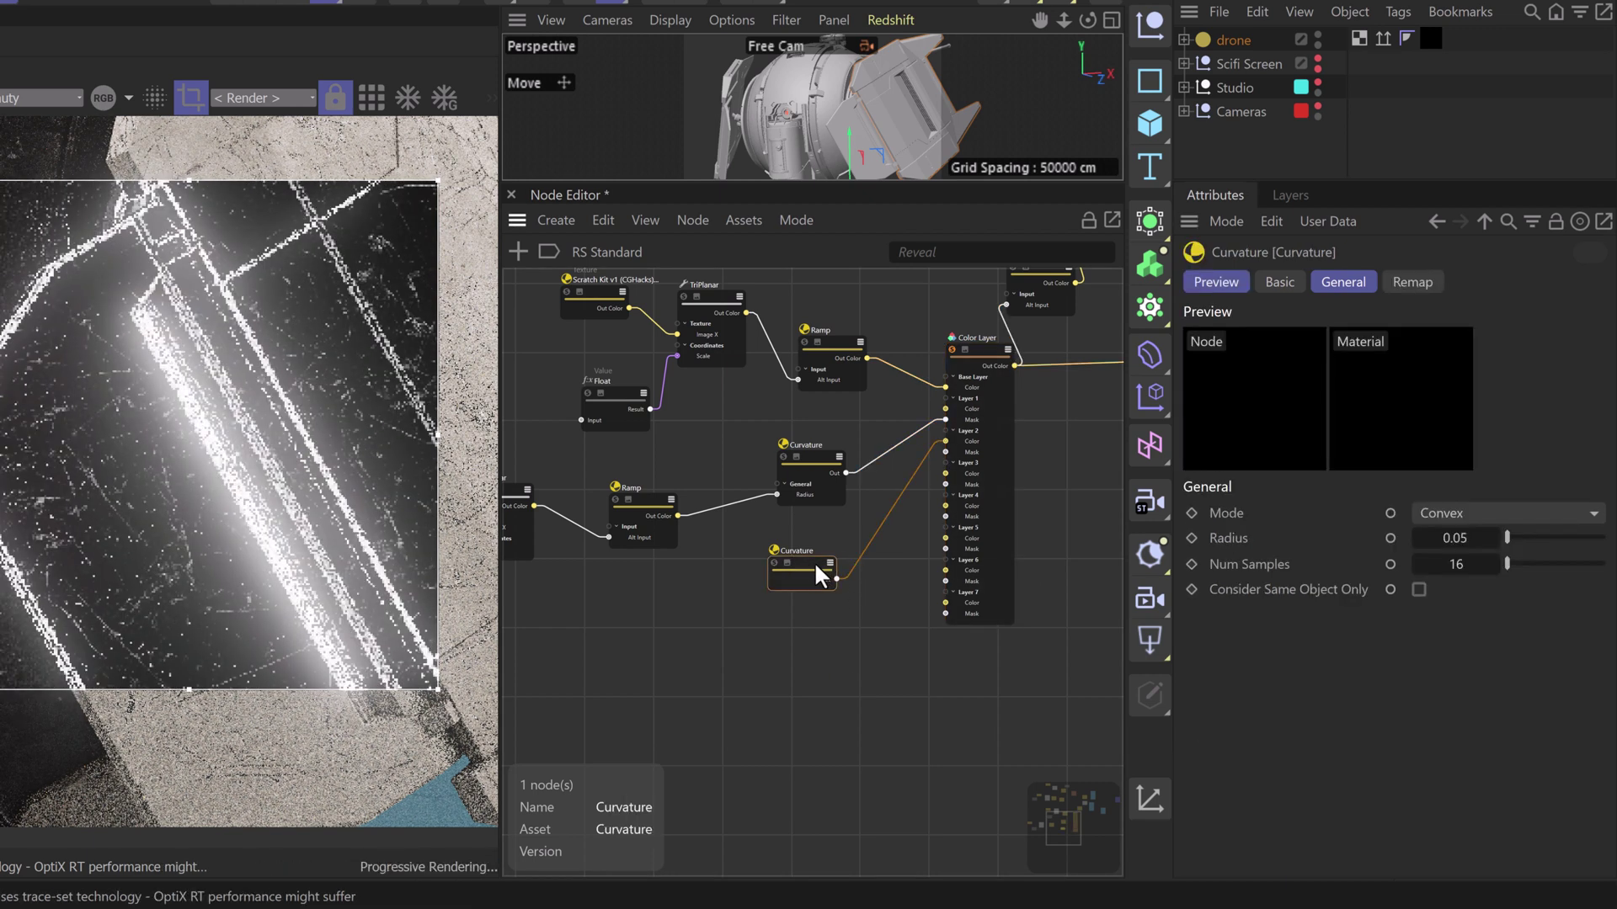
click(1461, 540)
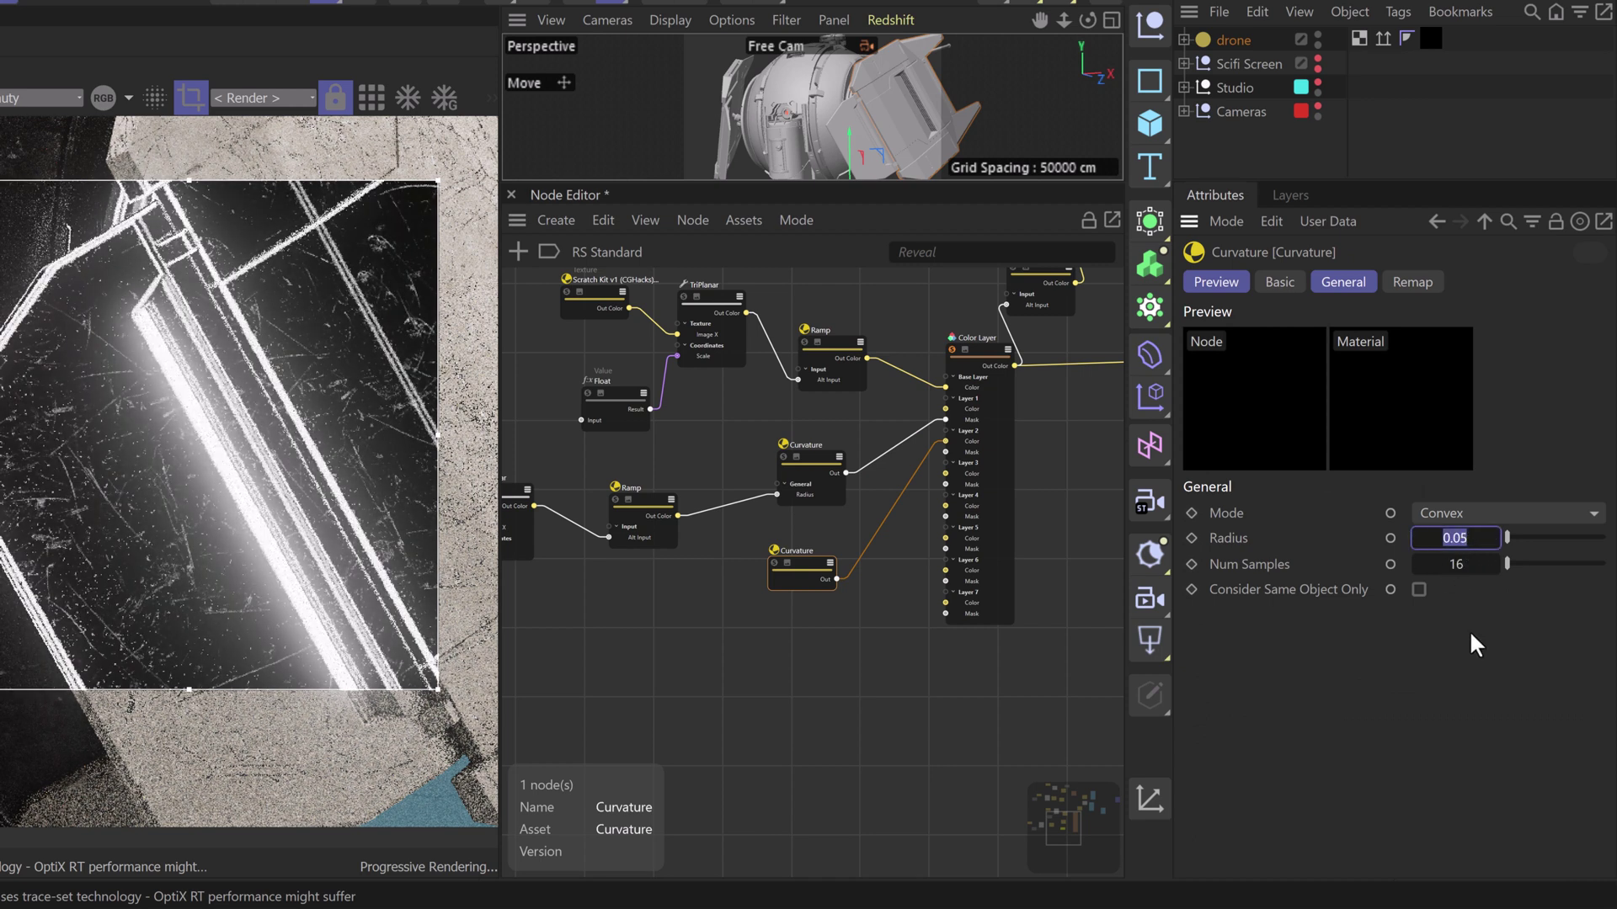
text(.0)
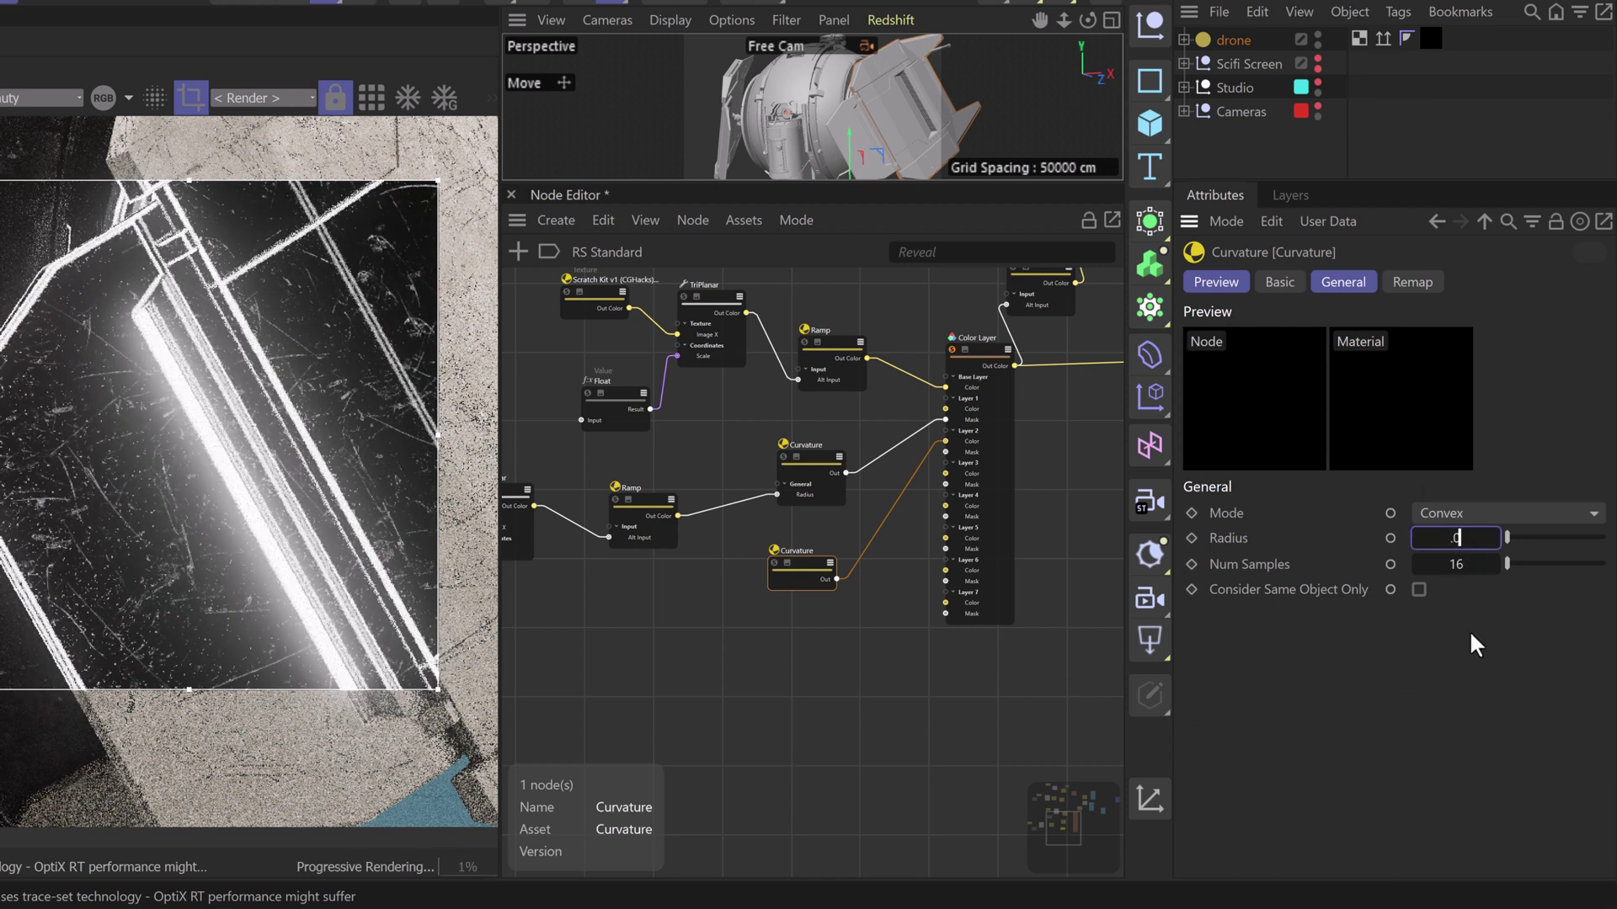
text(1)
key(Return)
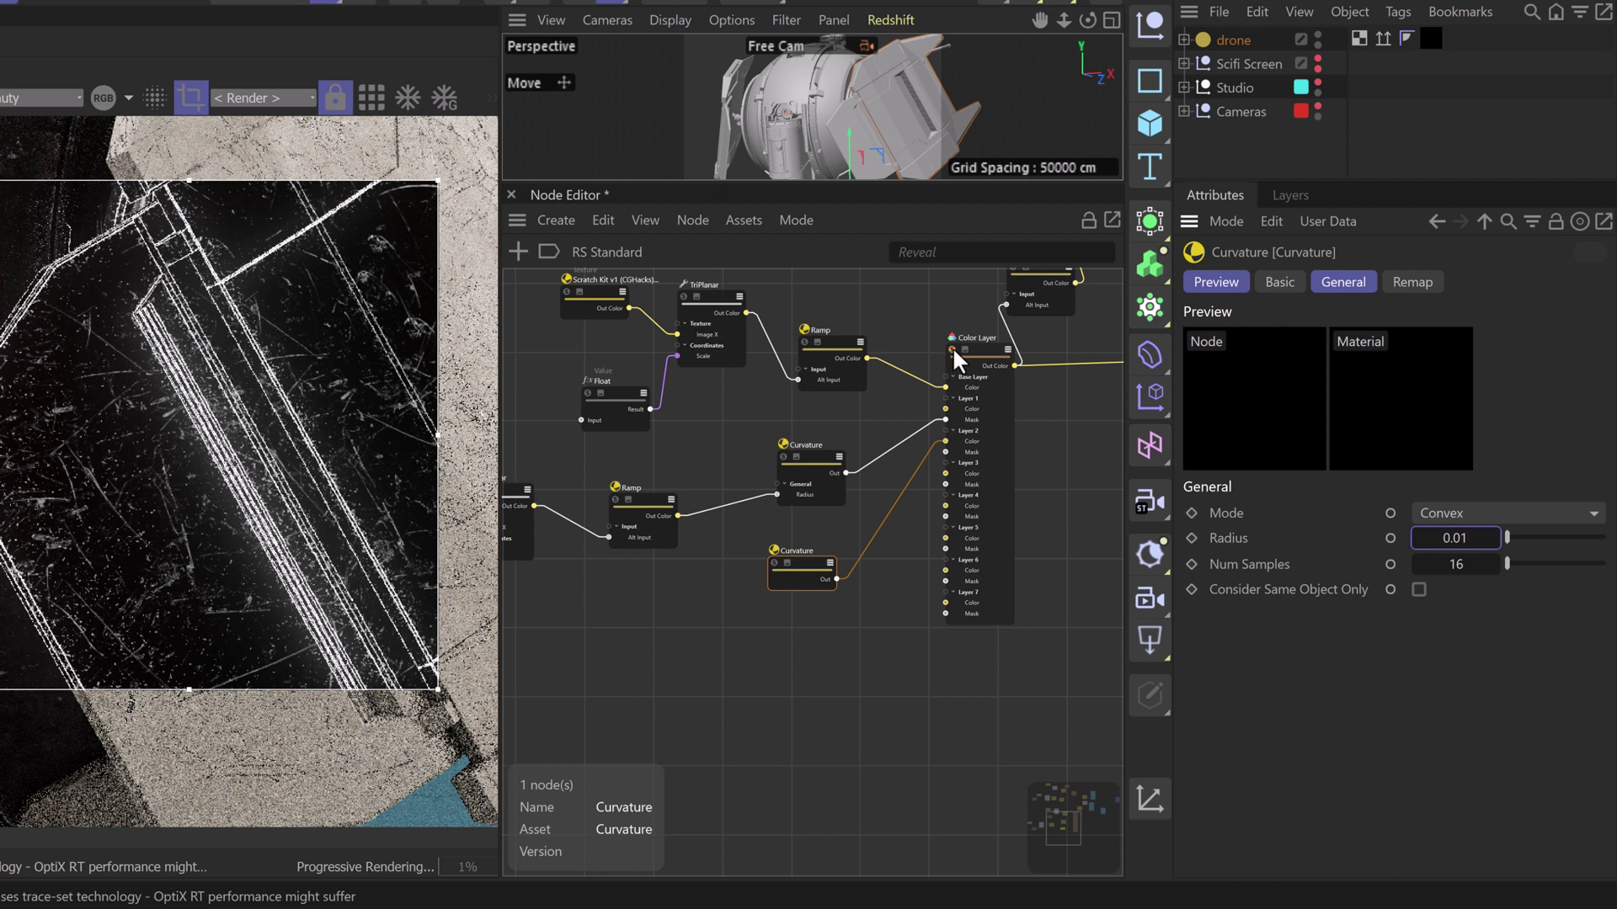
Turn off the Color Layer's solo preview and check the full material on the drone's panel in the render
click(936, 375)
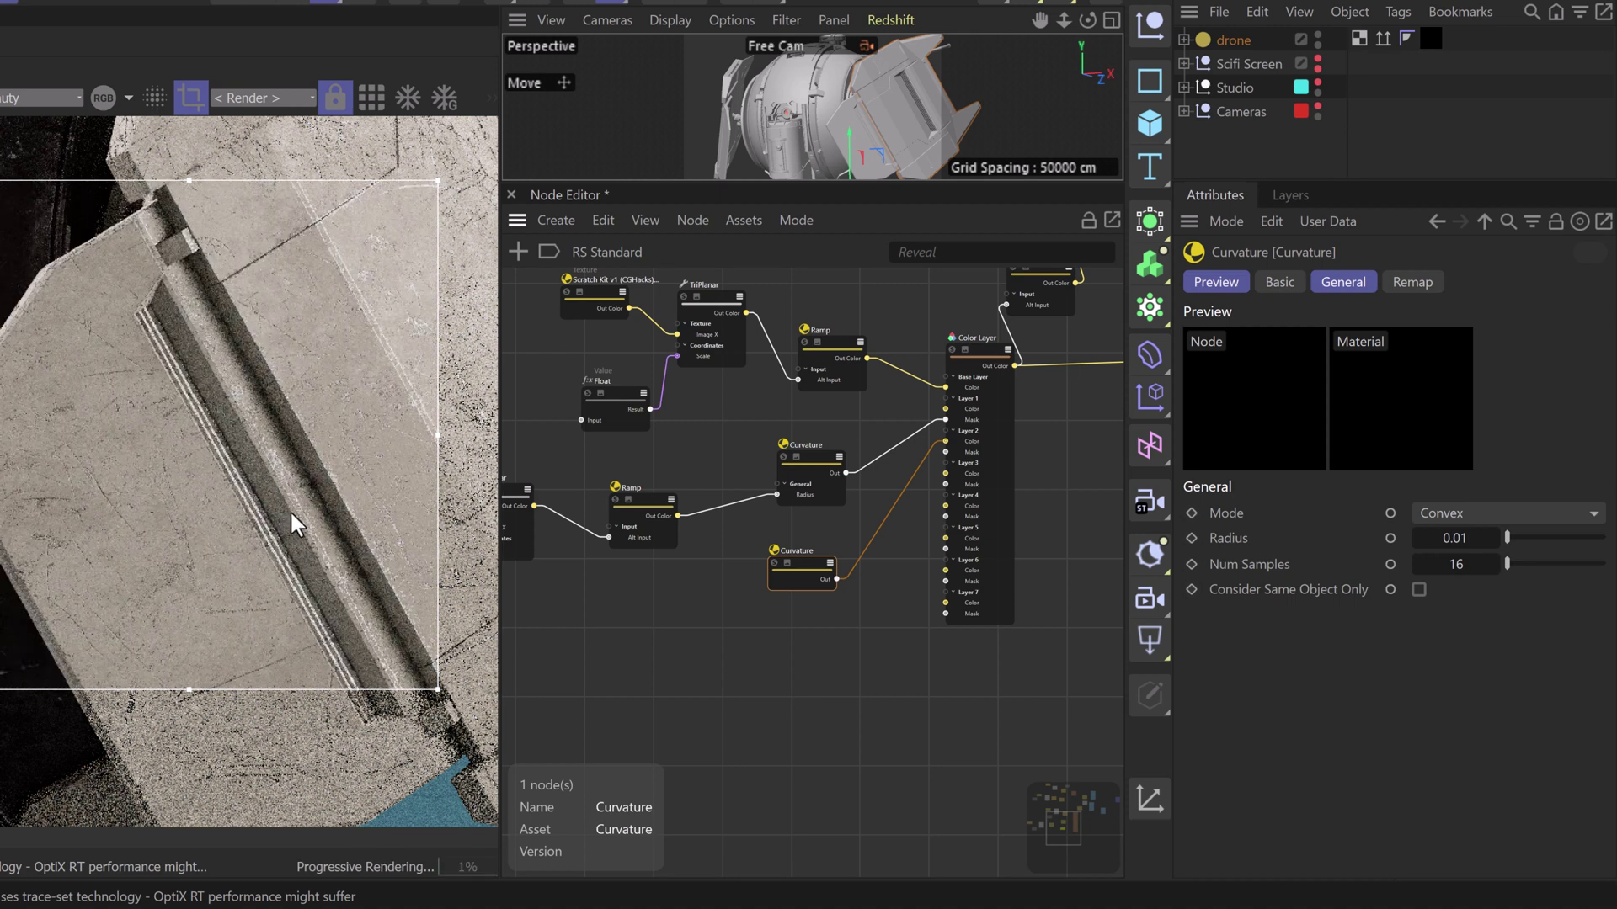
scroll(318, 412, down, 3)
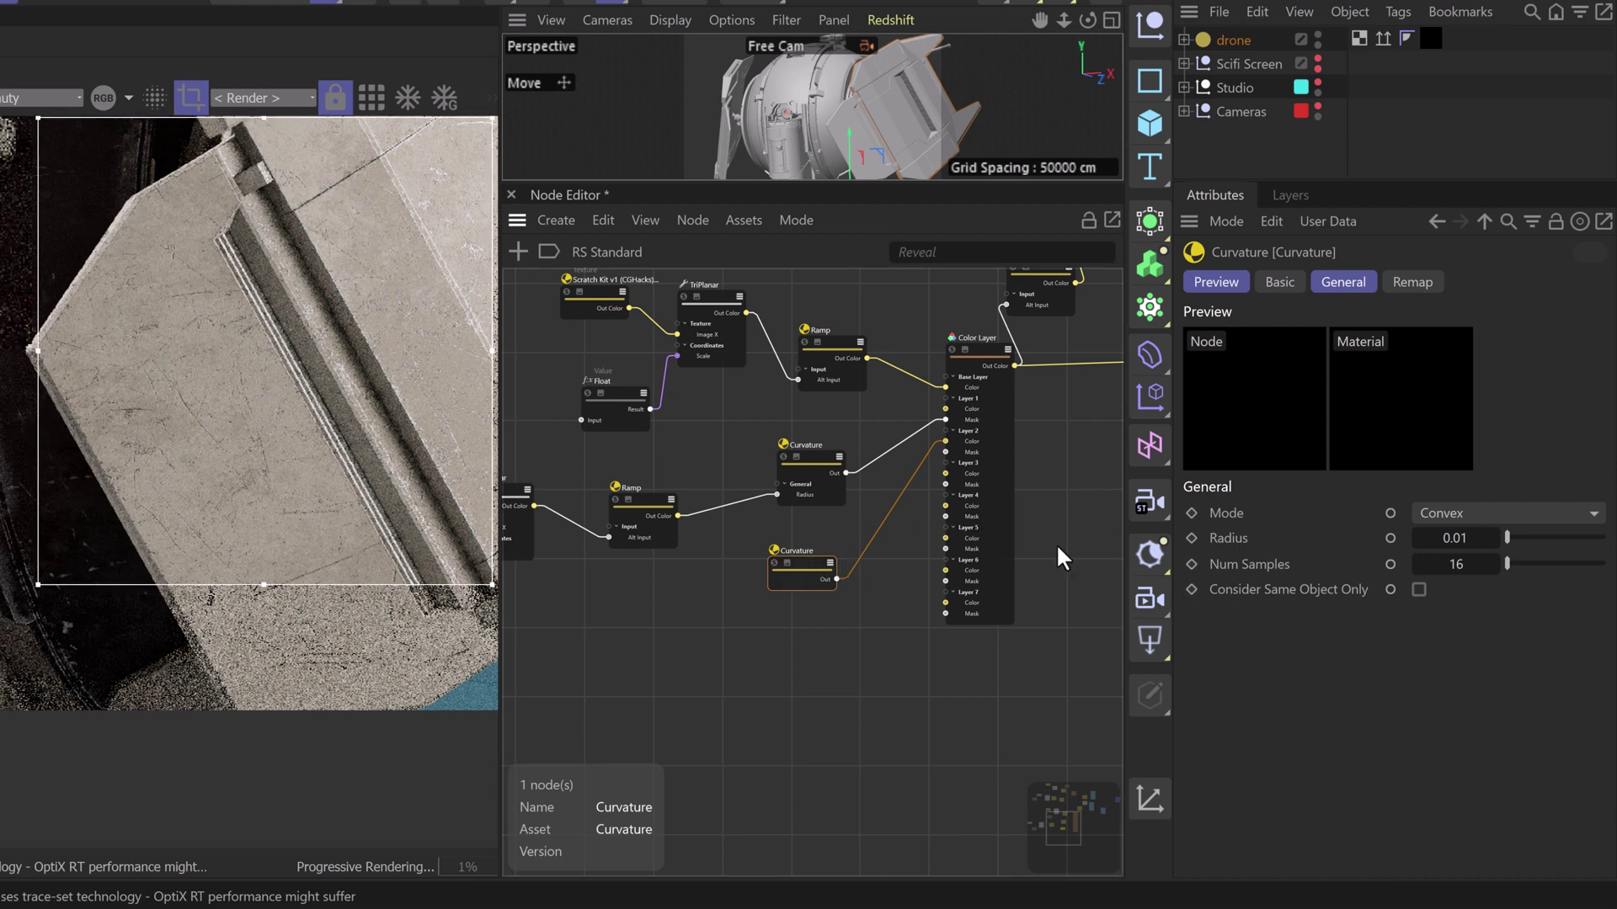
Try a radius of 0.1 on the copied Curvature node
click(803, 560)
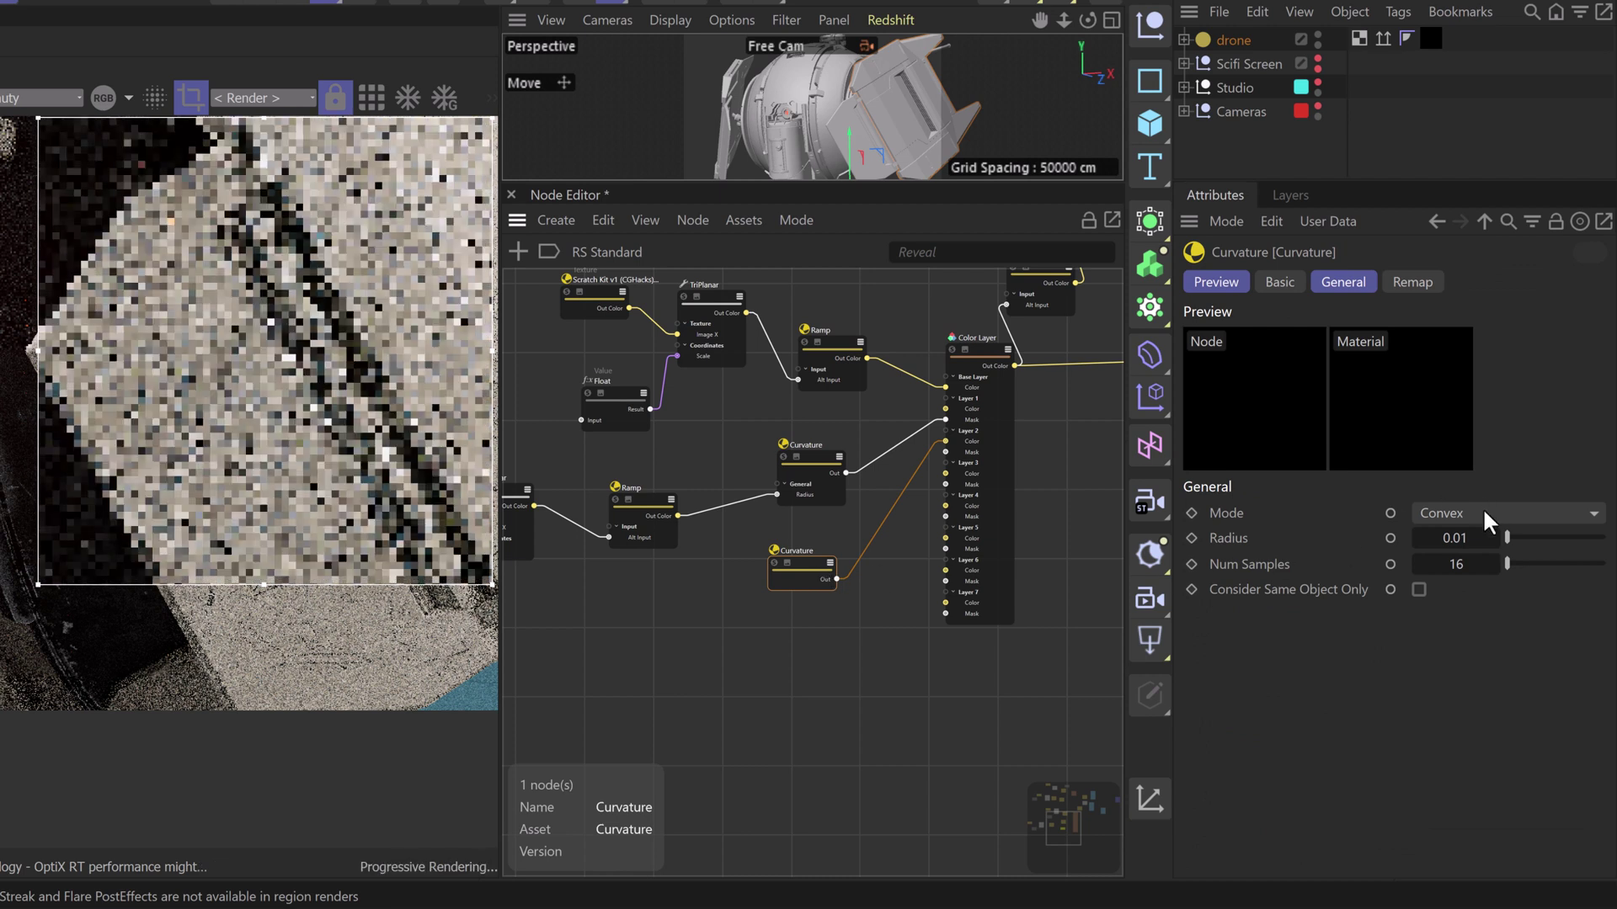
click(1458, 543)
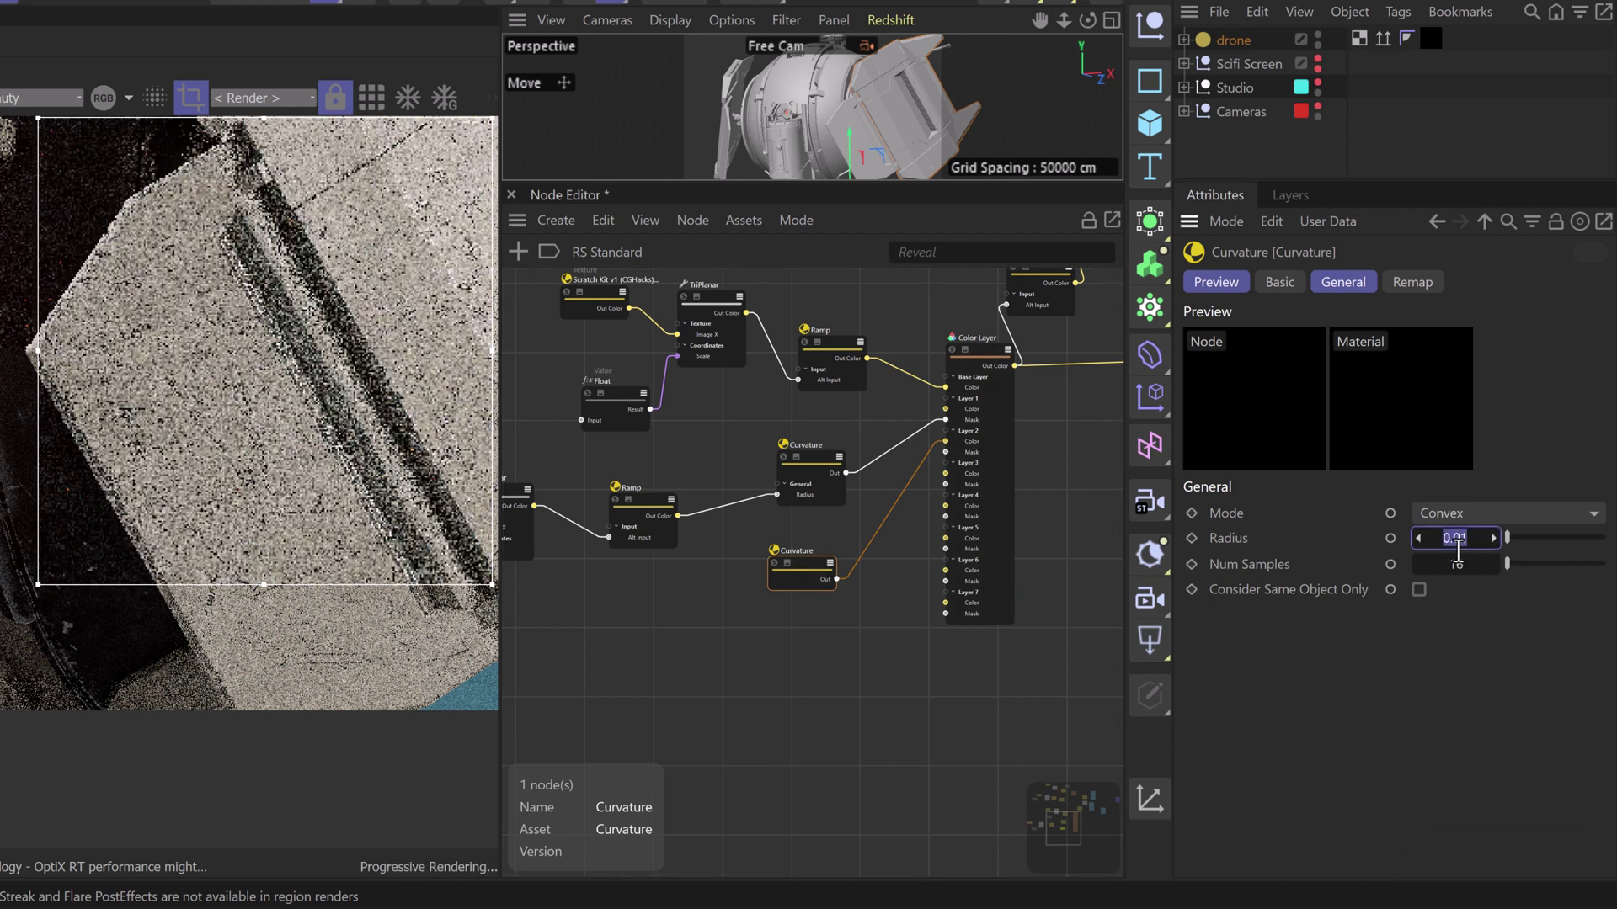
text(0.1)
key(Return)
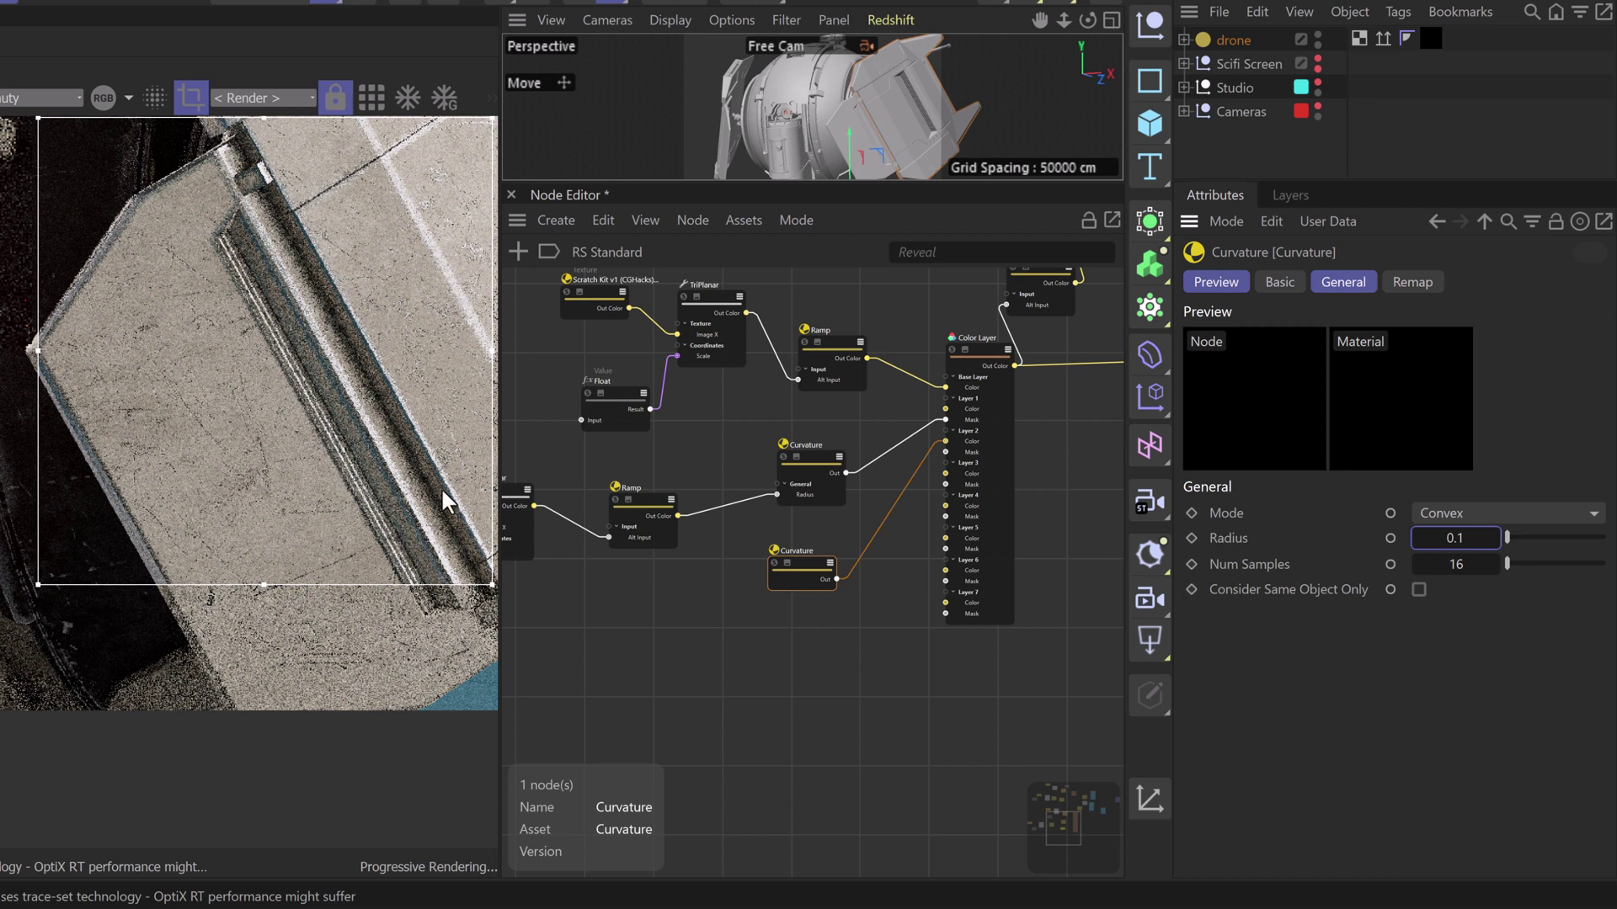
Set the copied Curvature node's radius to 0.05
click(1457, 538)
text(.0)
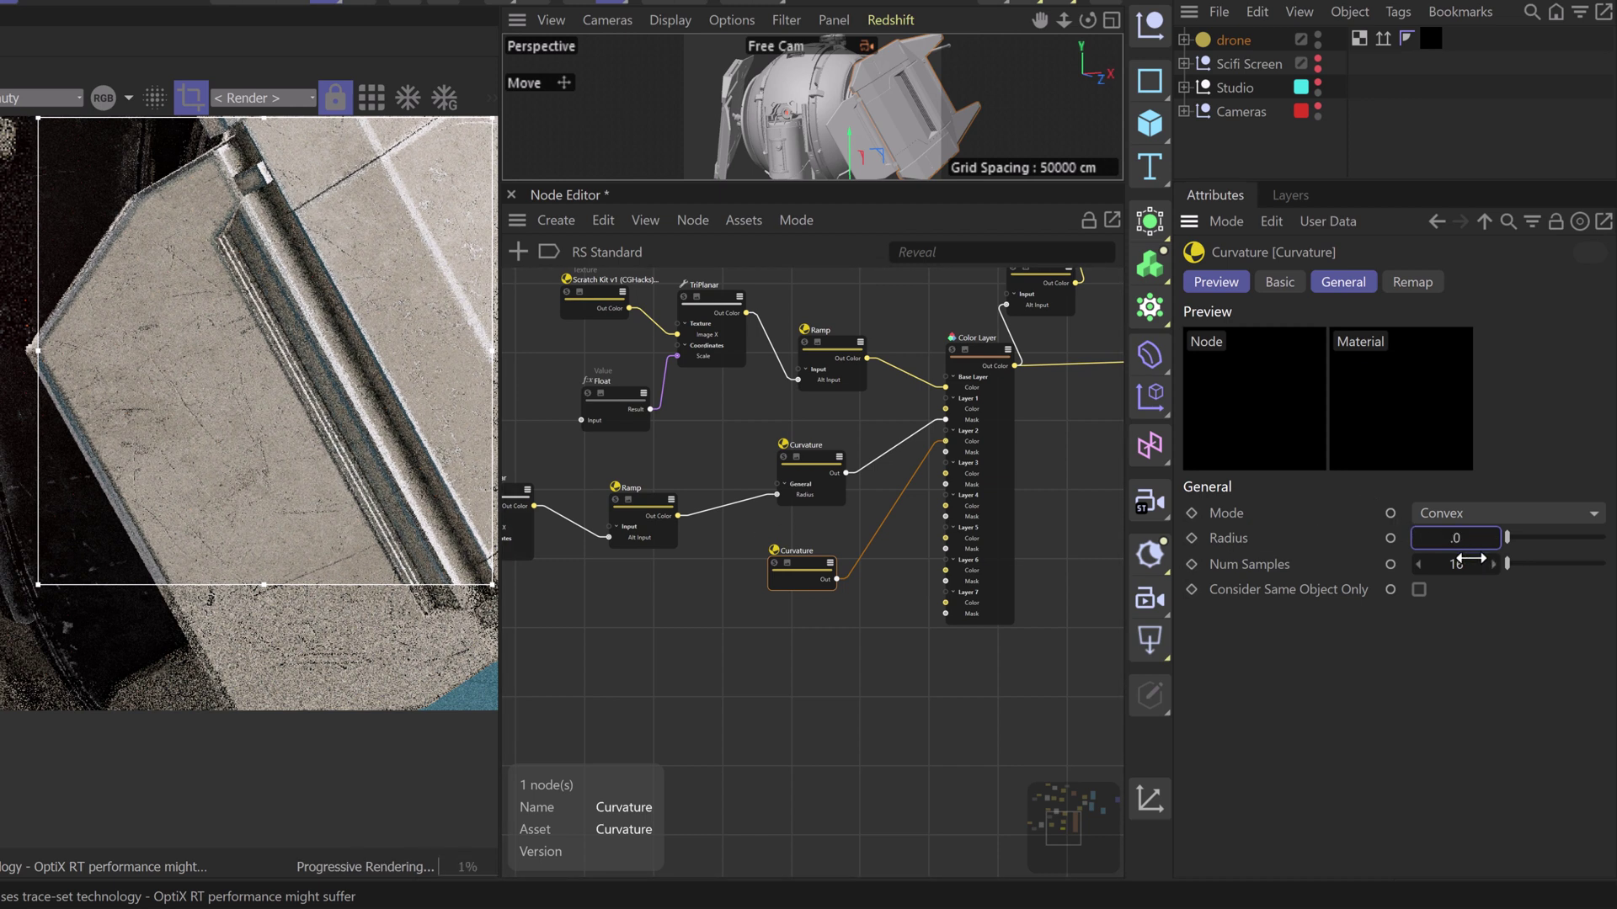
text(5)
key(Return)
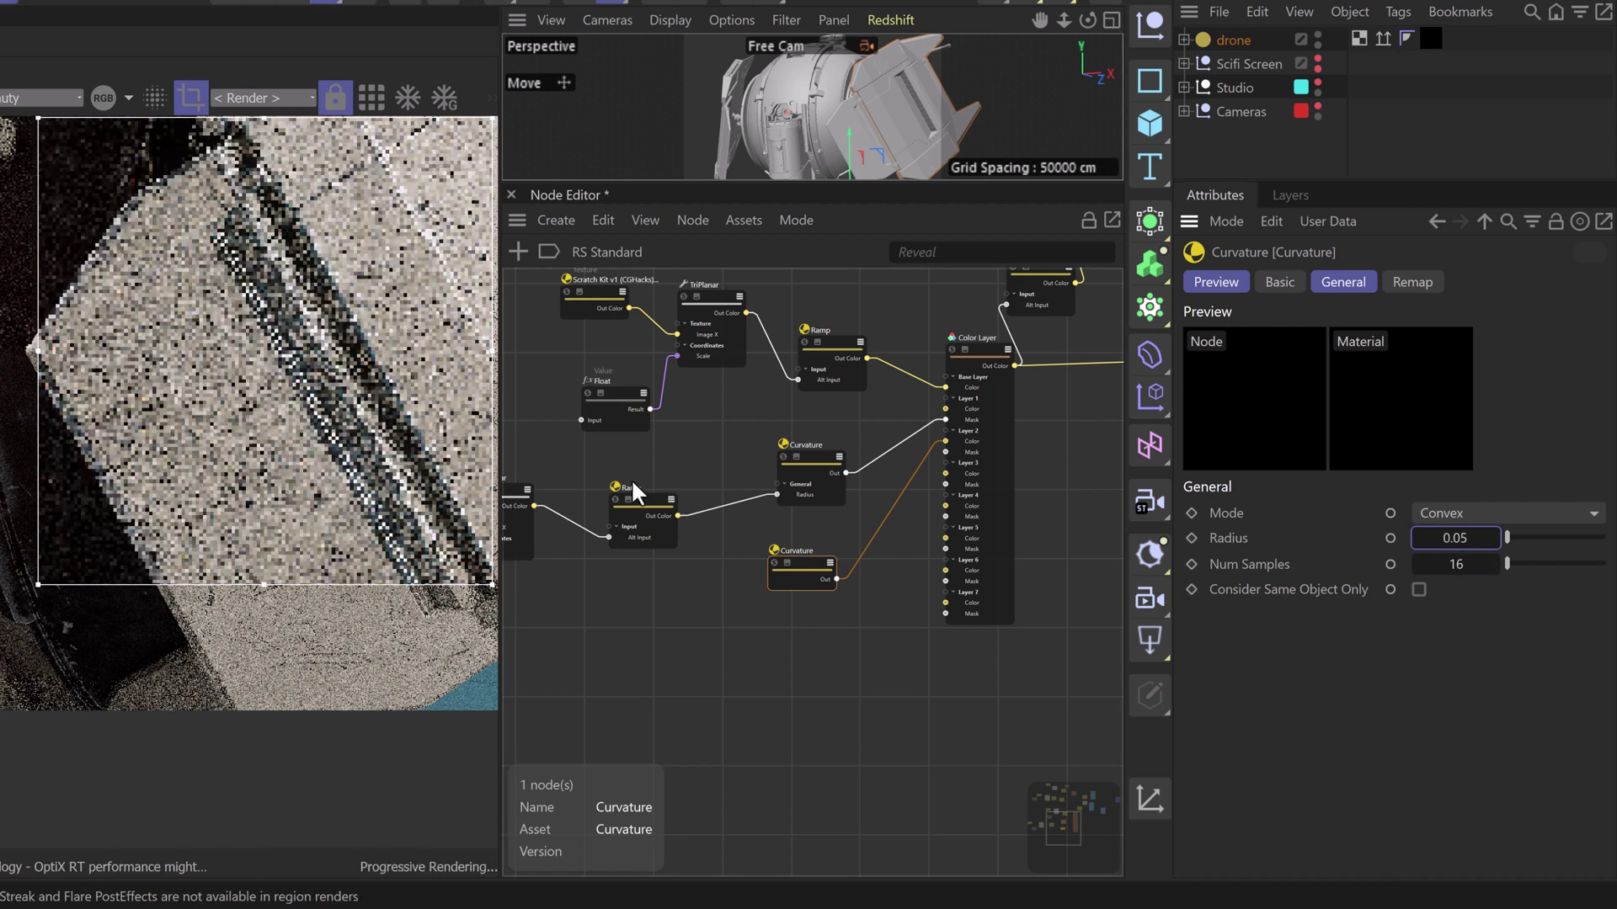
Shrink the render region to the drone's upper body, ending just around the red light
middle_drag(678, 455, 972, 451)
scroll(253, 353, down, 2)
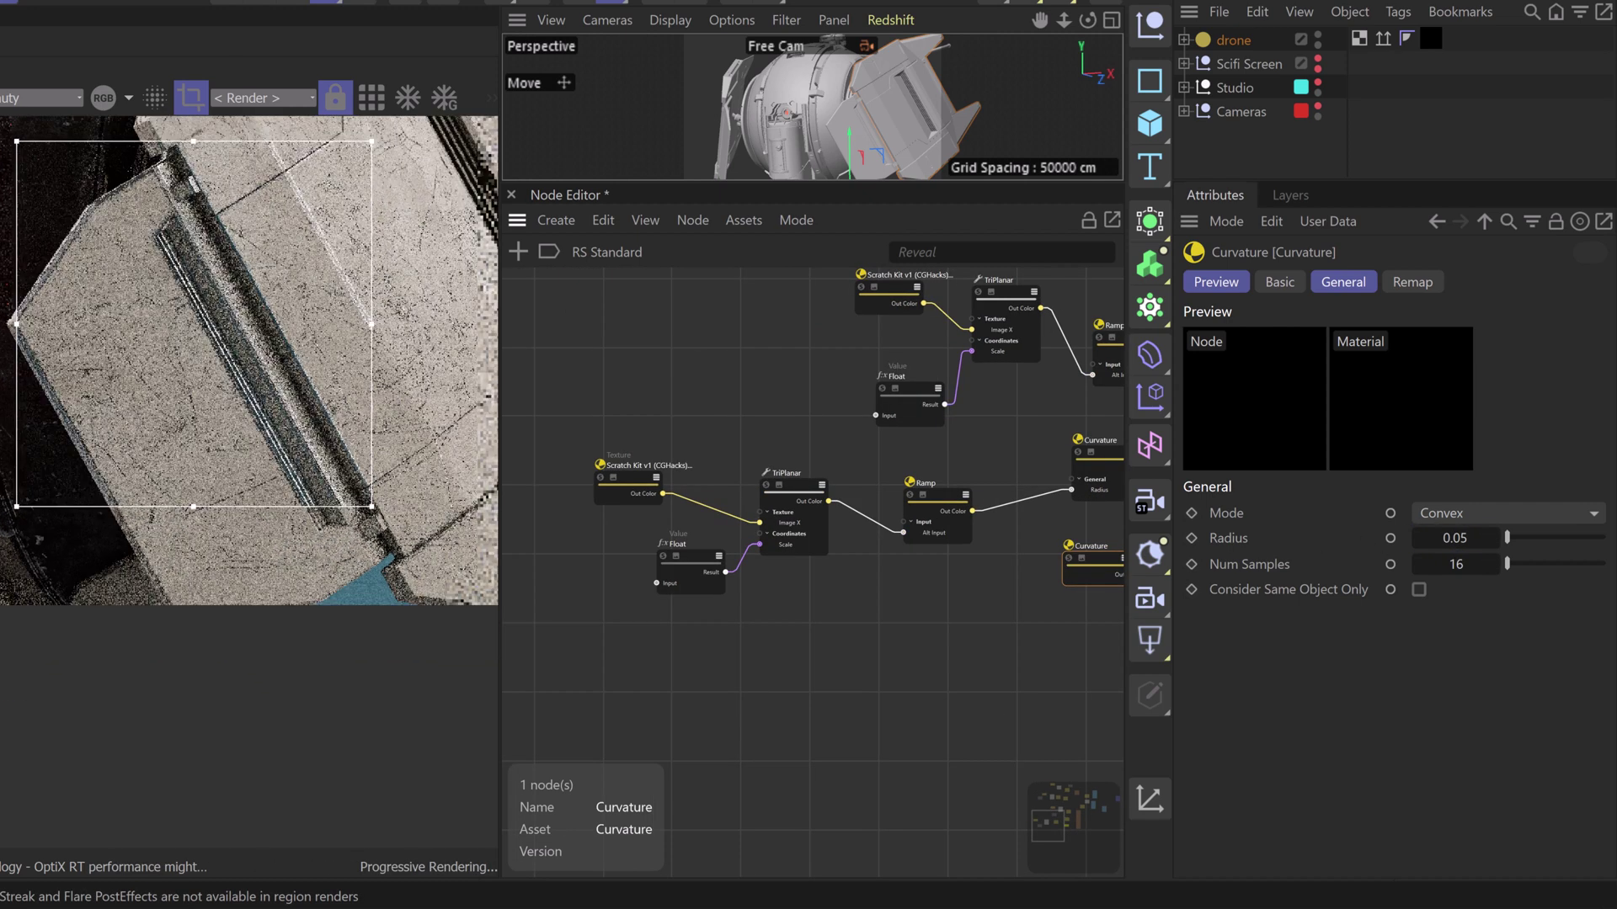
scroll(252, 455, down, 3)
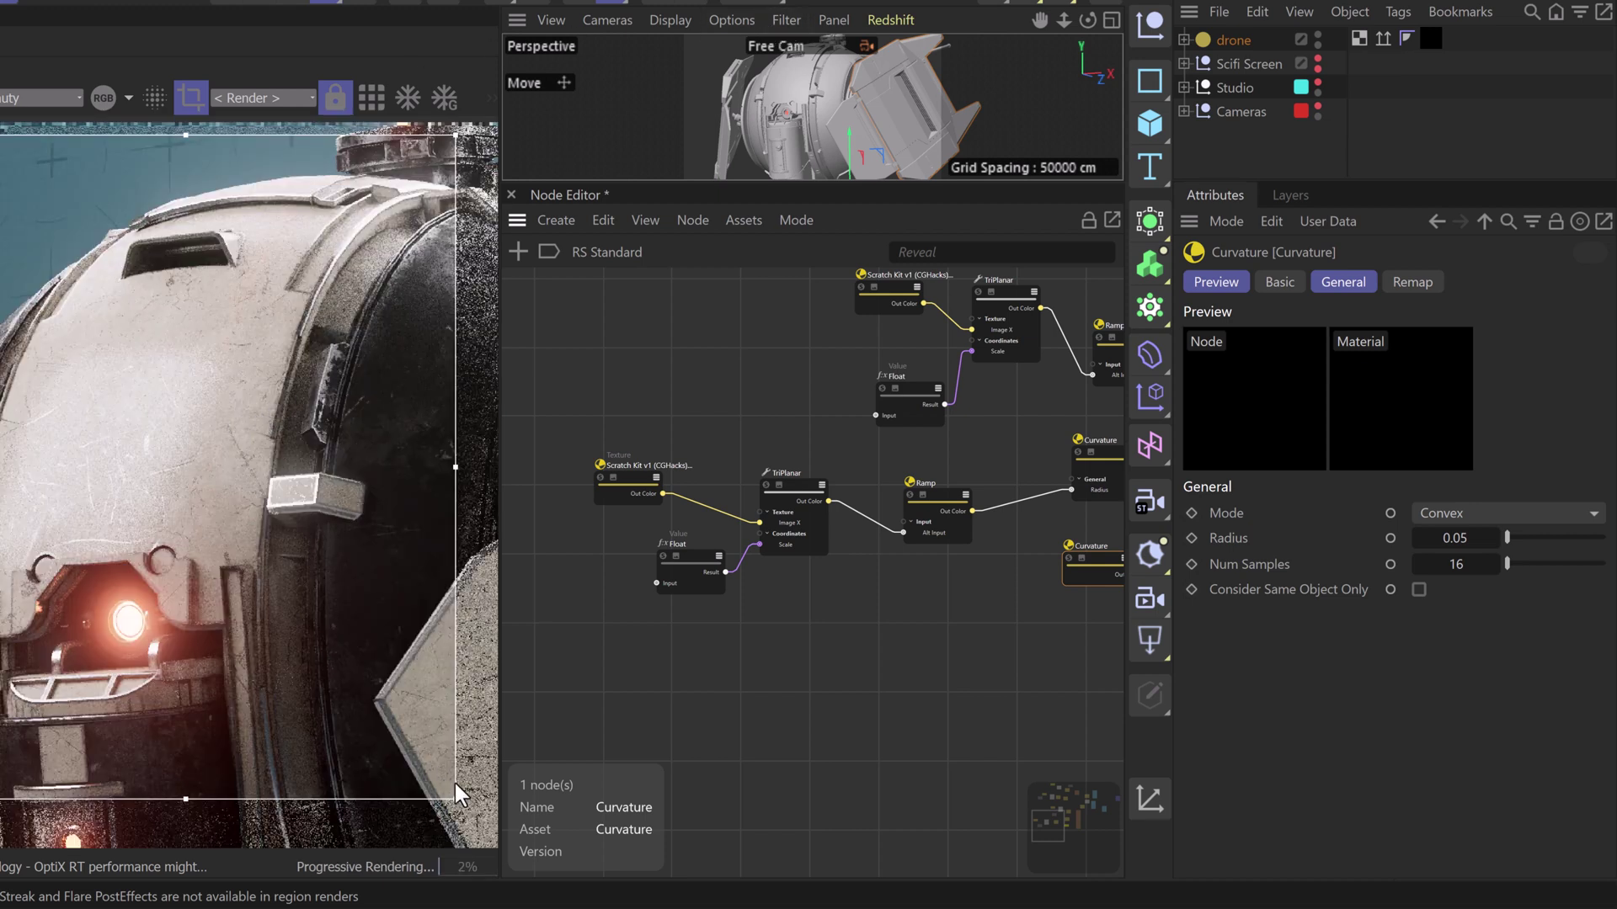
drag(453, 801, 368, 621)
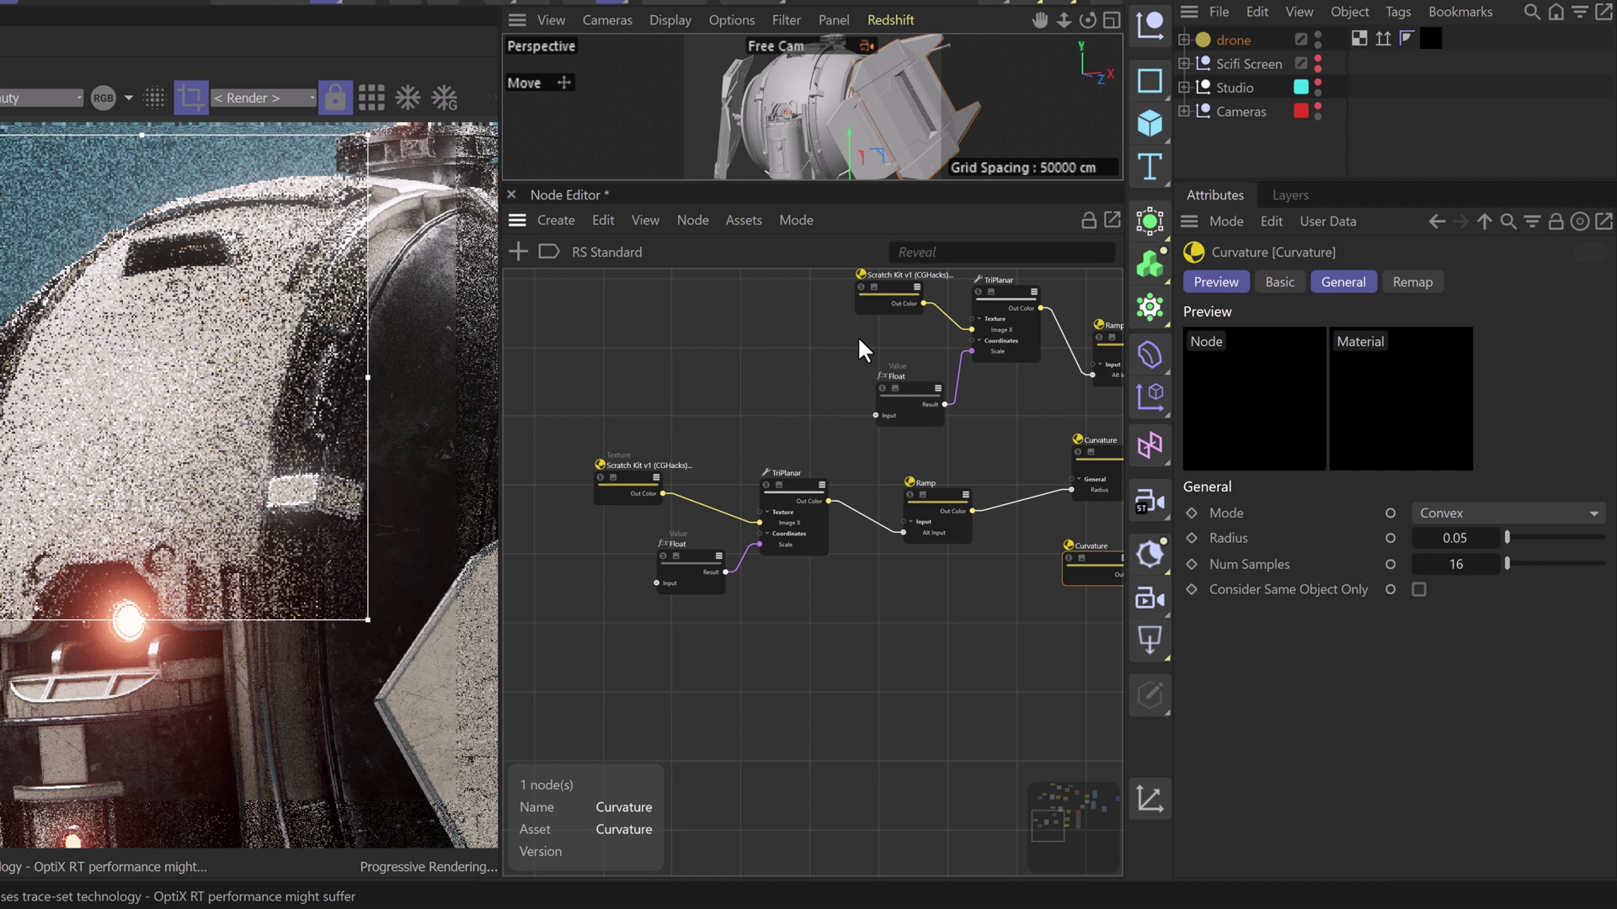
Set the brightness of the 0% knot to 20% in the Ramp feeding the Bump Map
middle_drag(821, 337, 607, 401)
middle_drag(1028, 271, 795, 345)
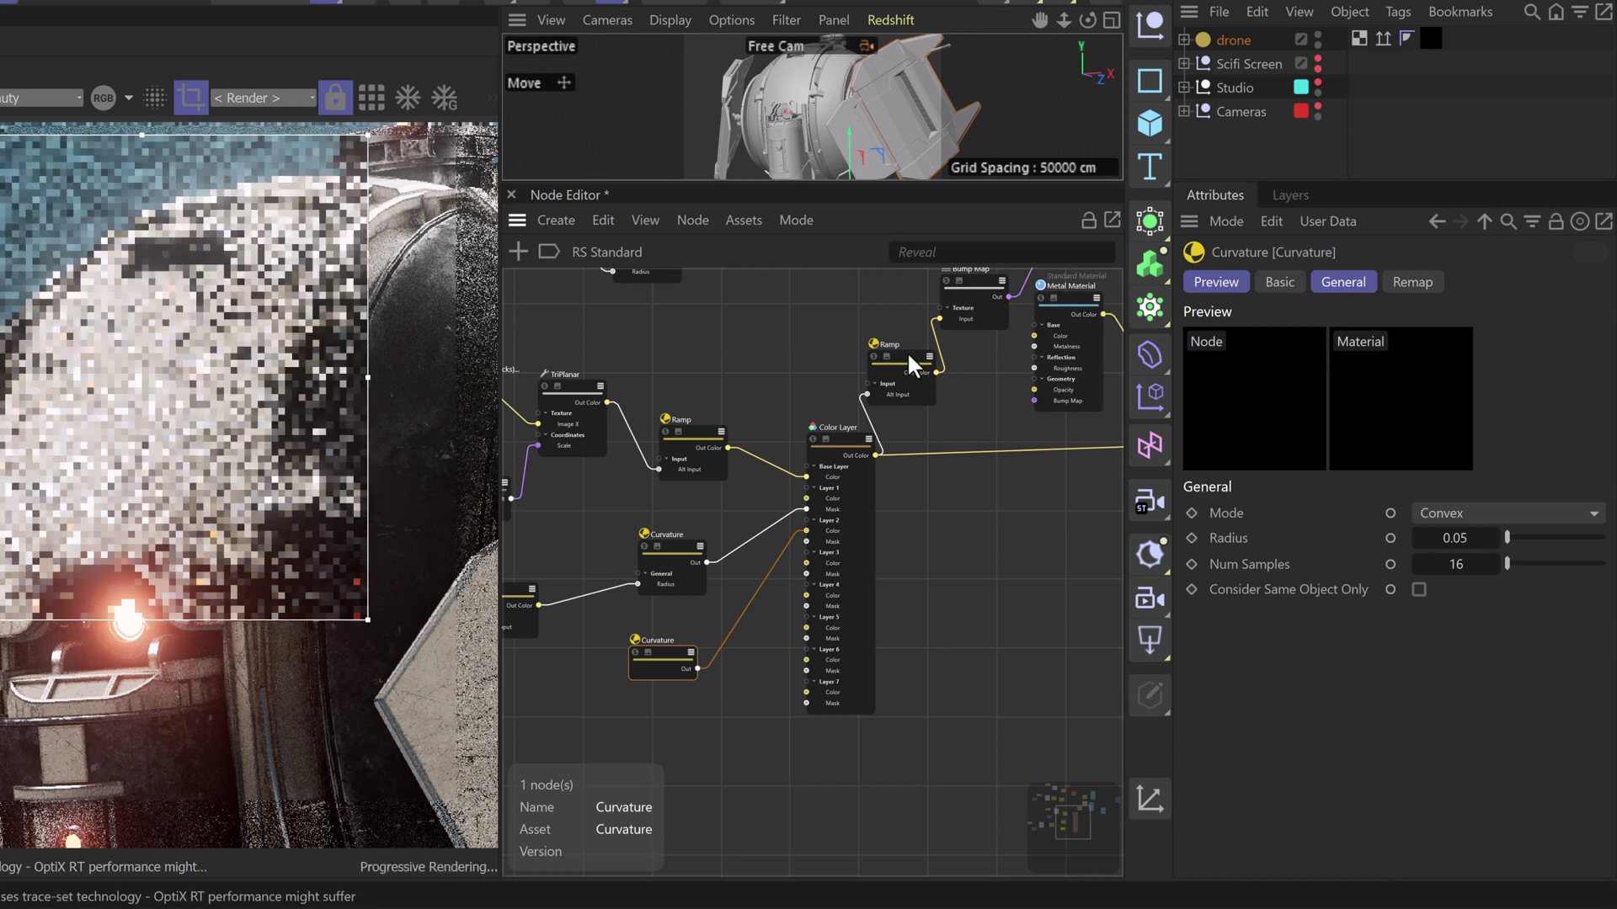
click(907, 351)
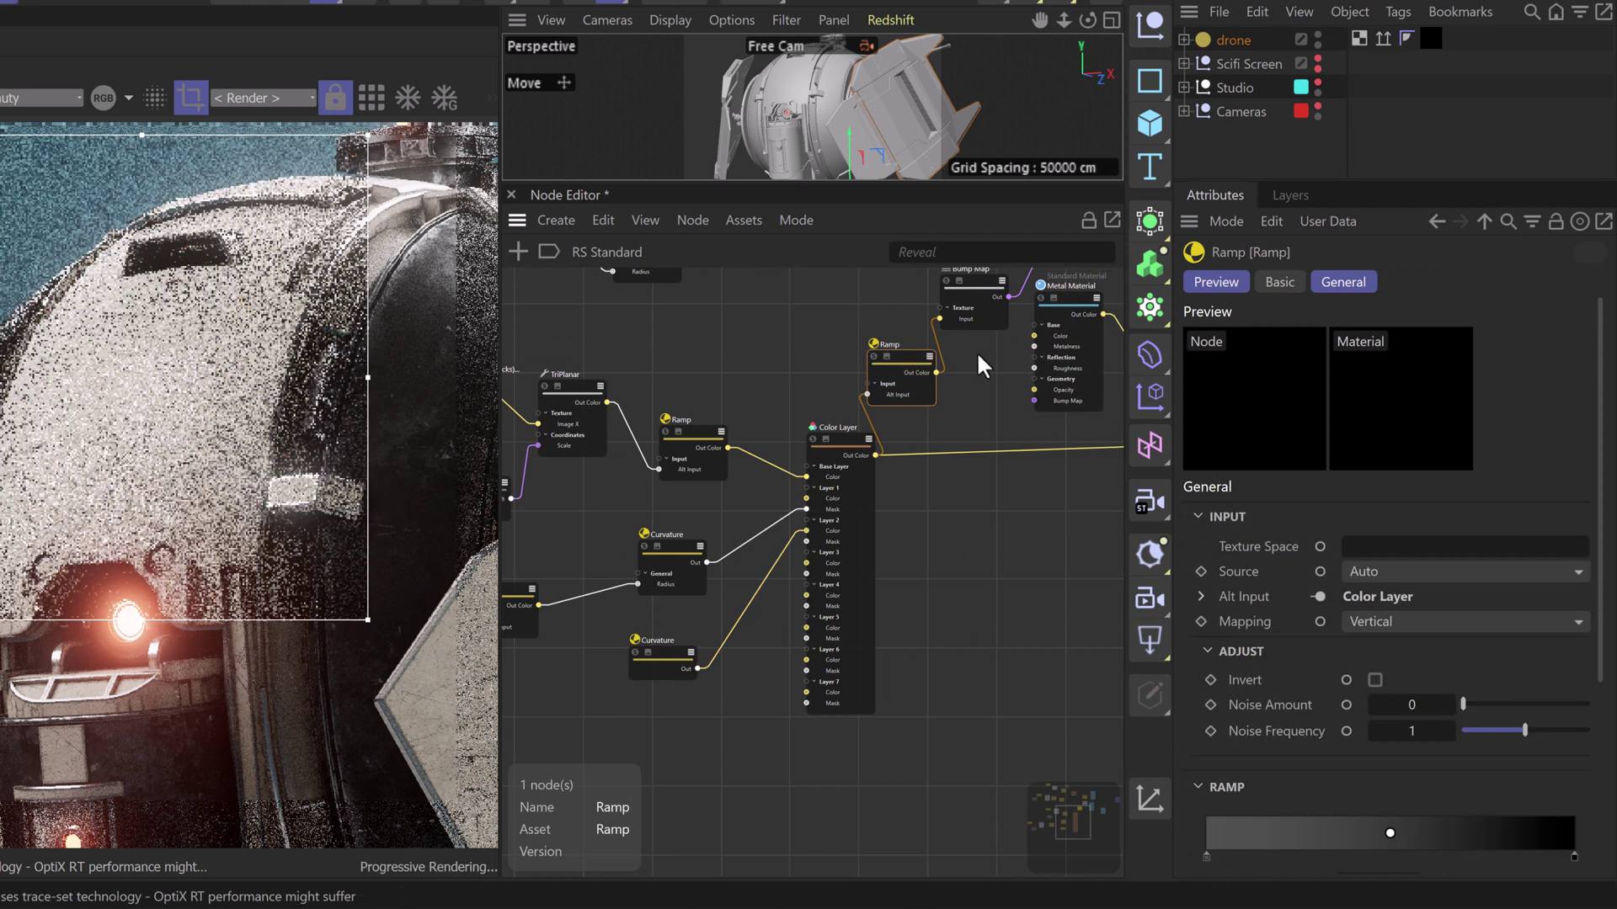
middle_drag(949, 436, 941, 453)
key(s)
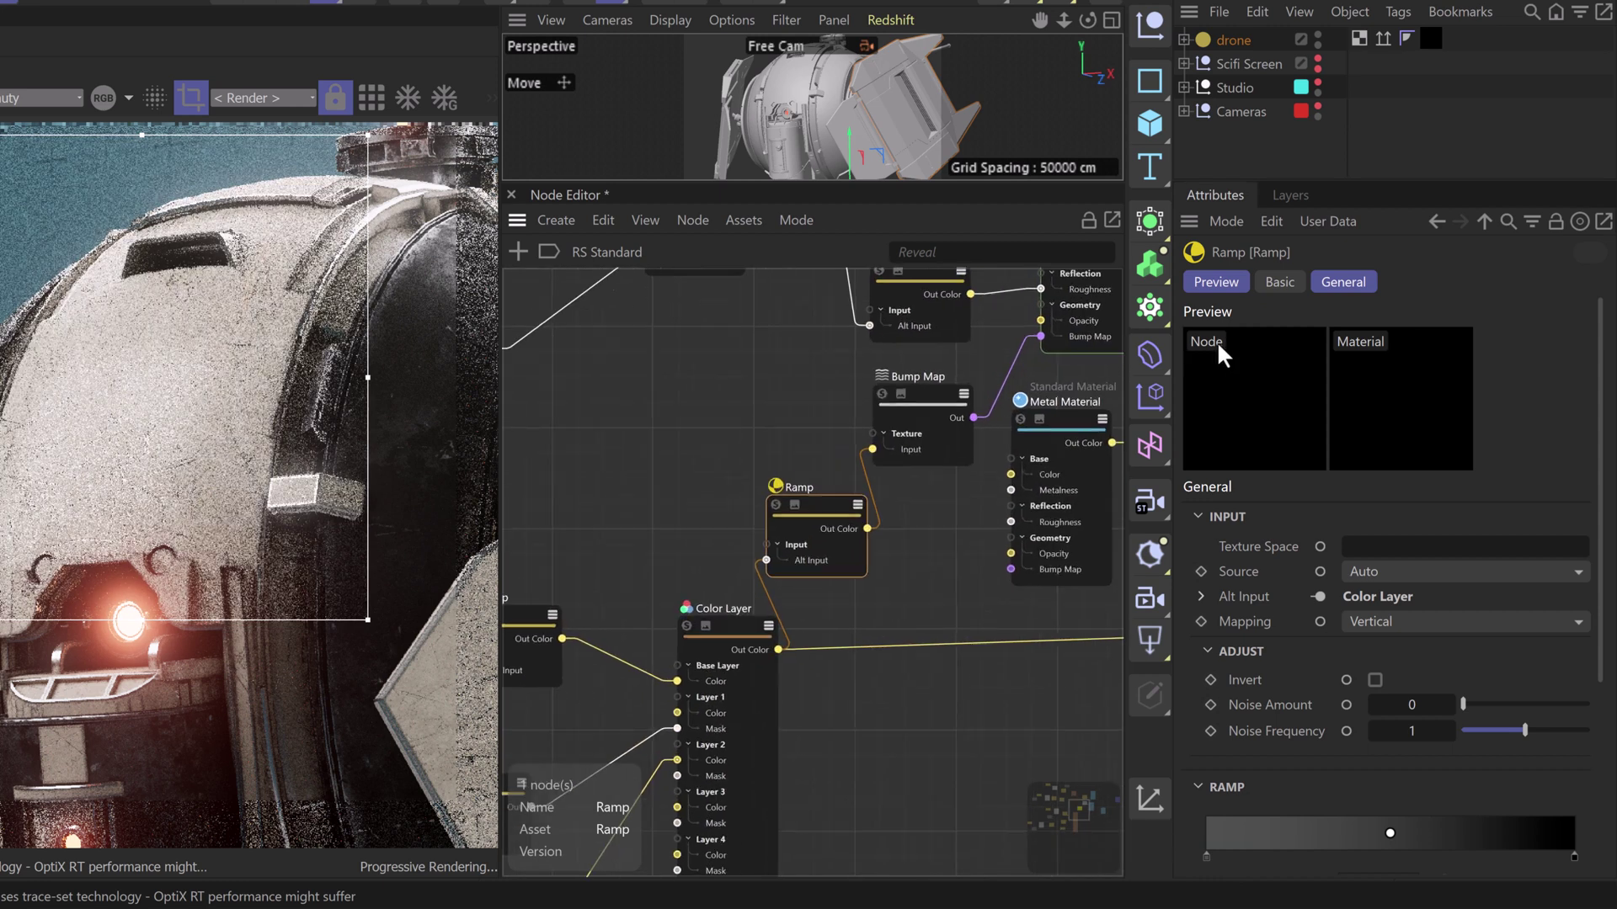
key(s)
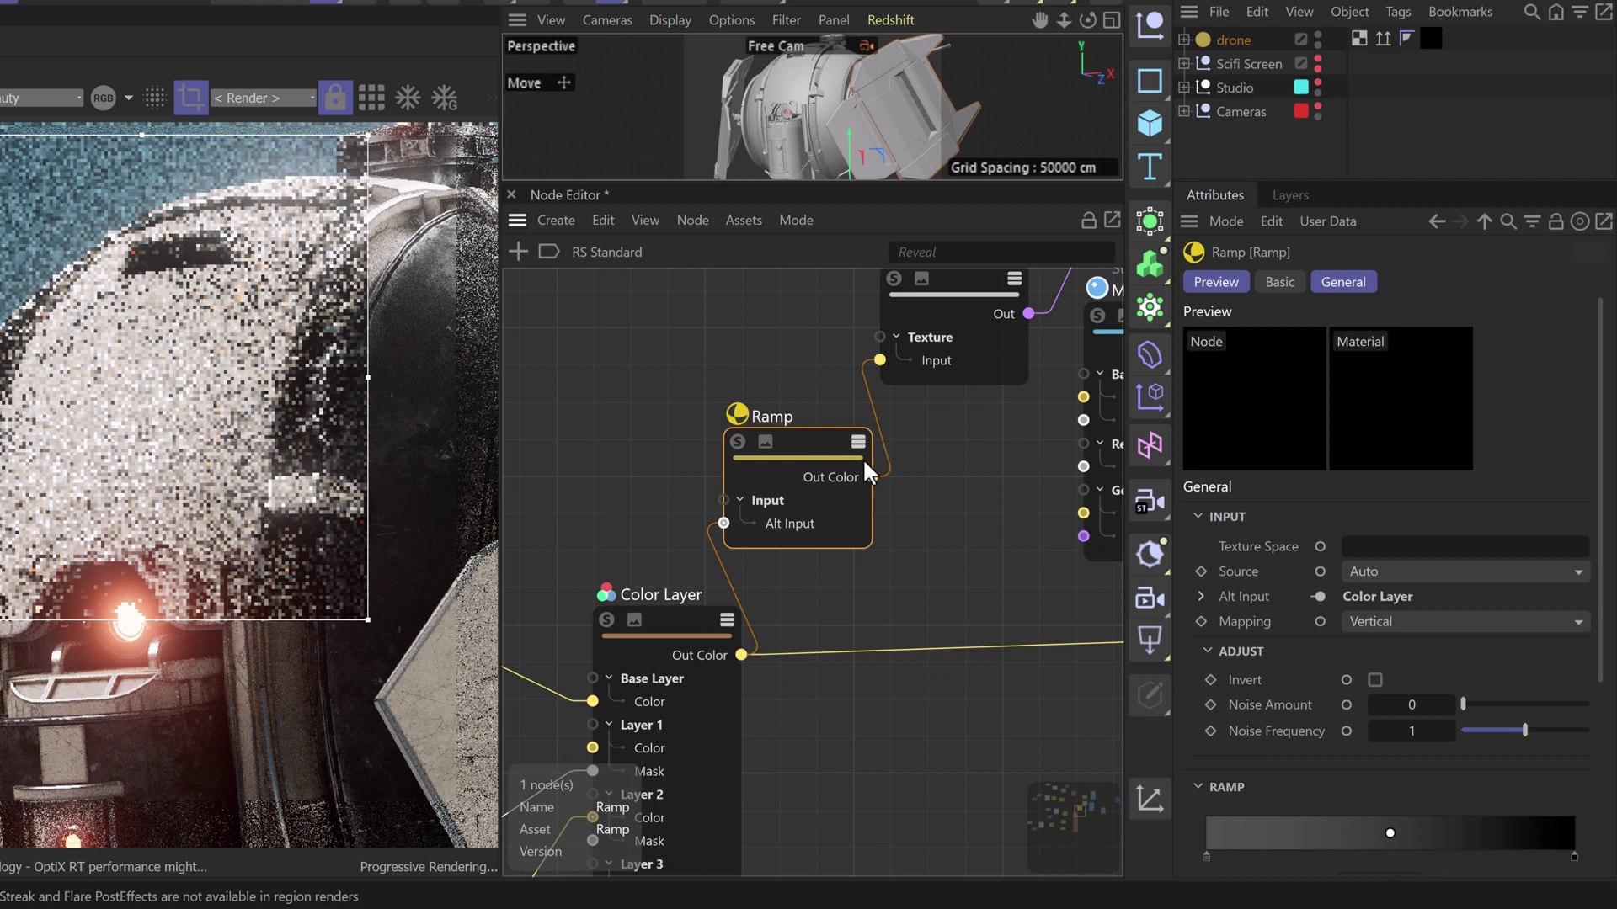
click(1207, 857)
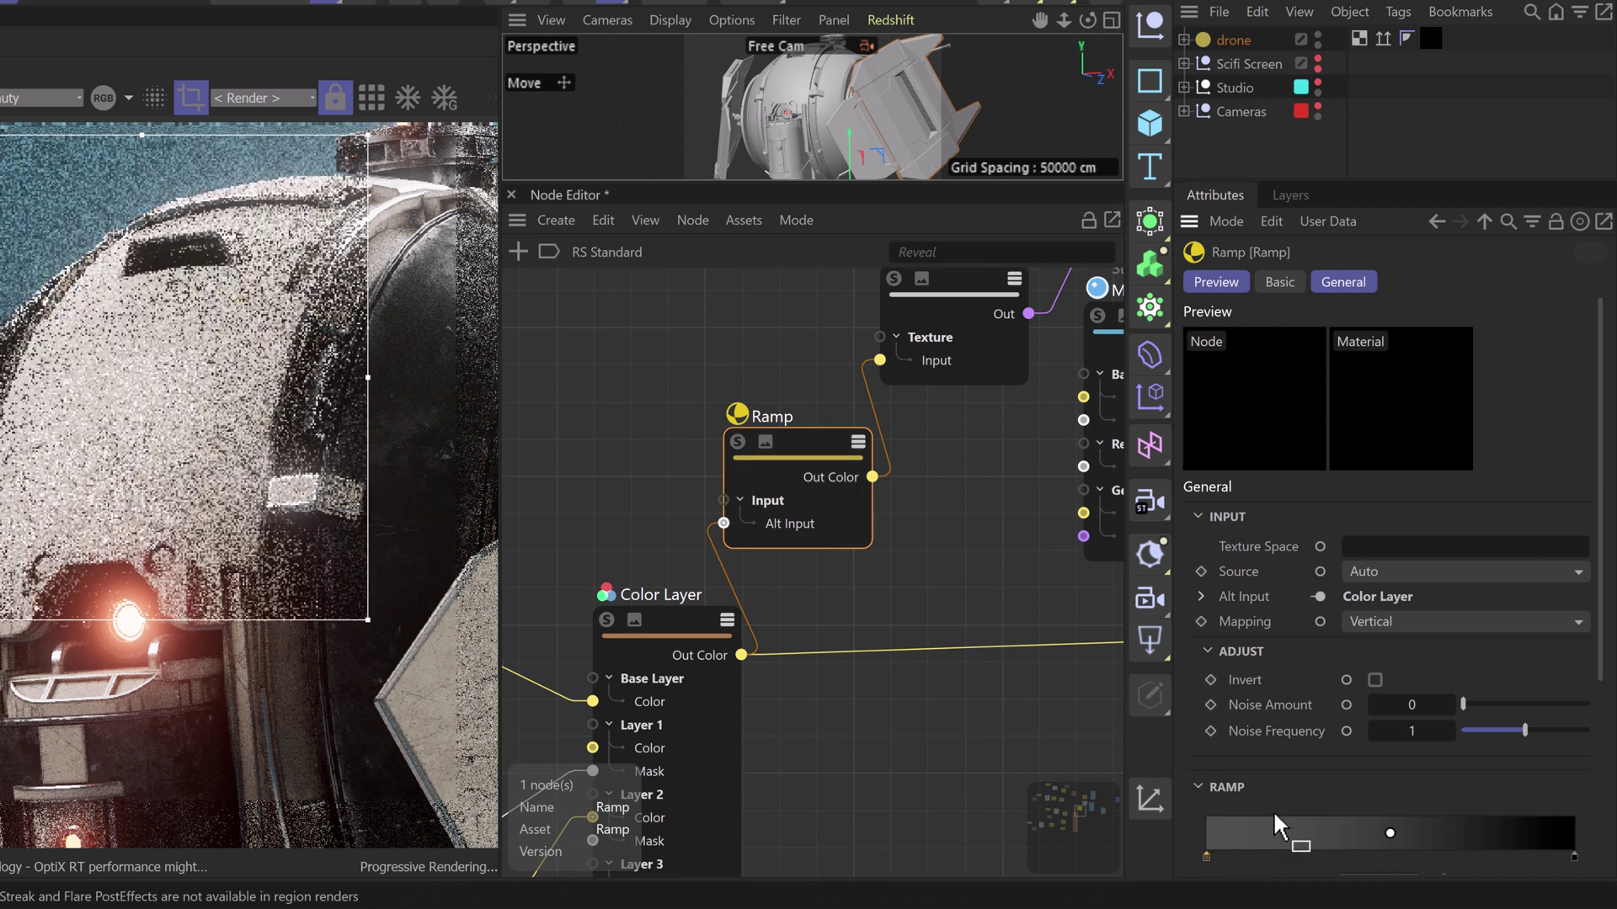
scroll(1583, 634, down, 2)
scroll(1583, 635, down, 3)
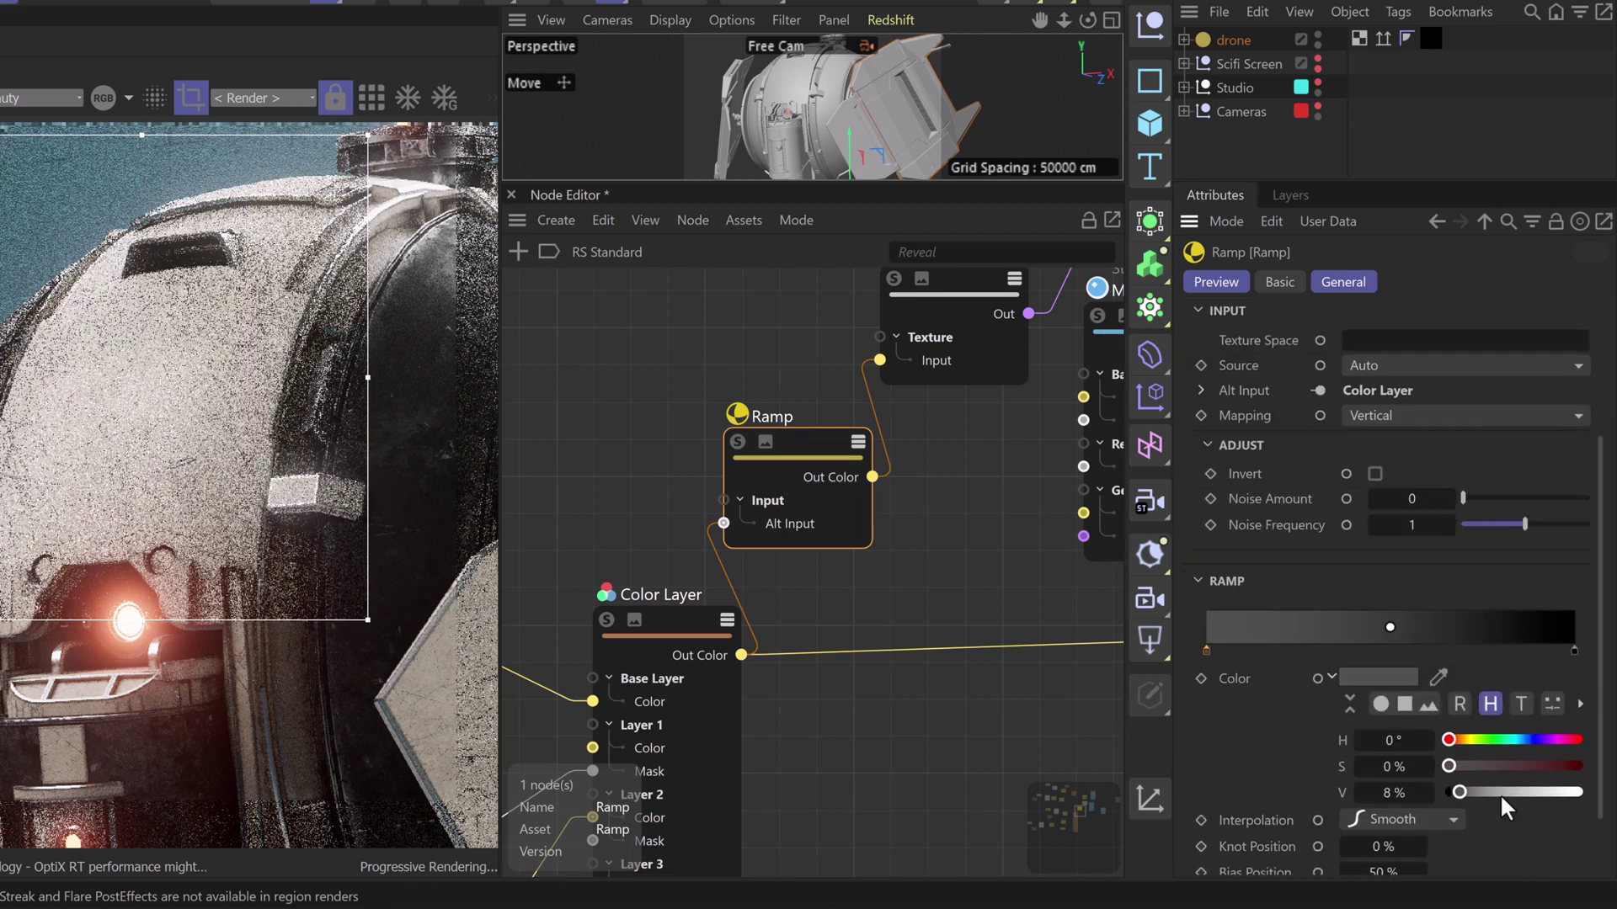
click(1402, 792)
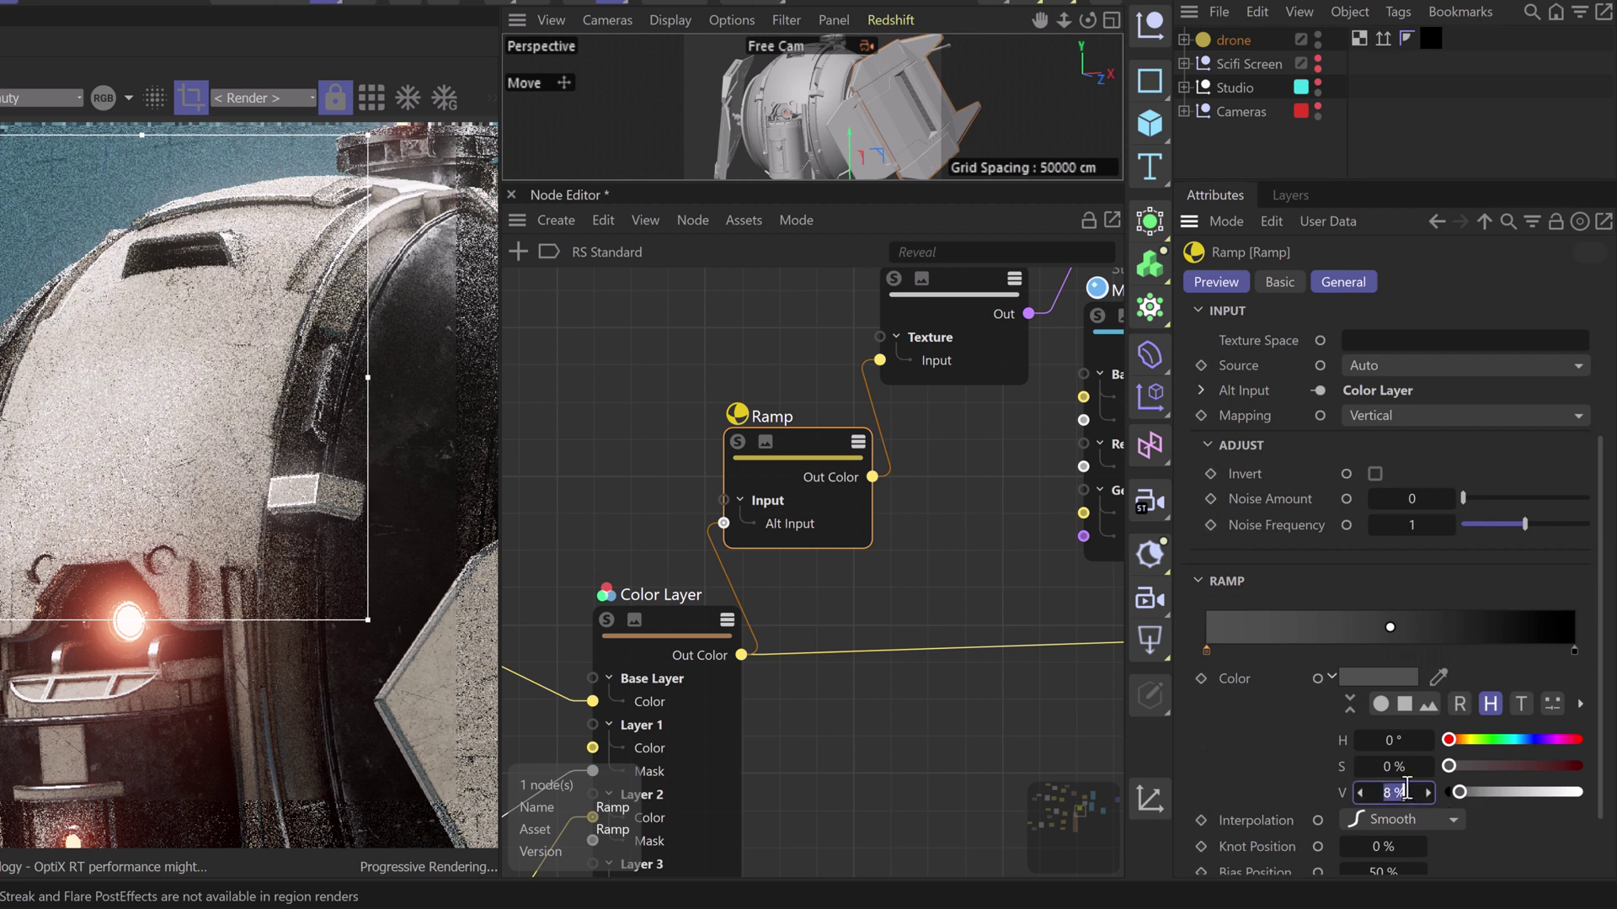
text(20)
key(Return)
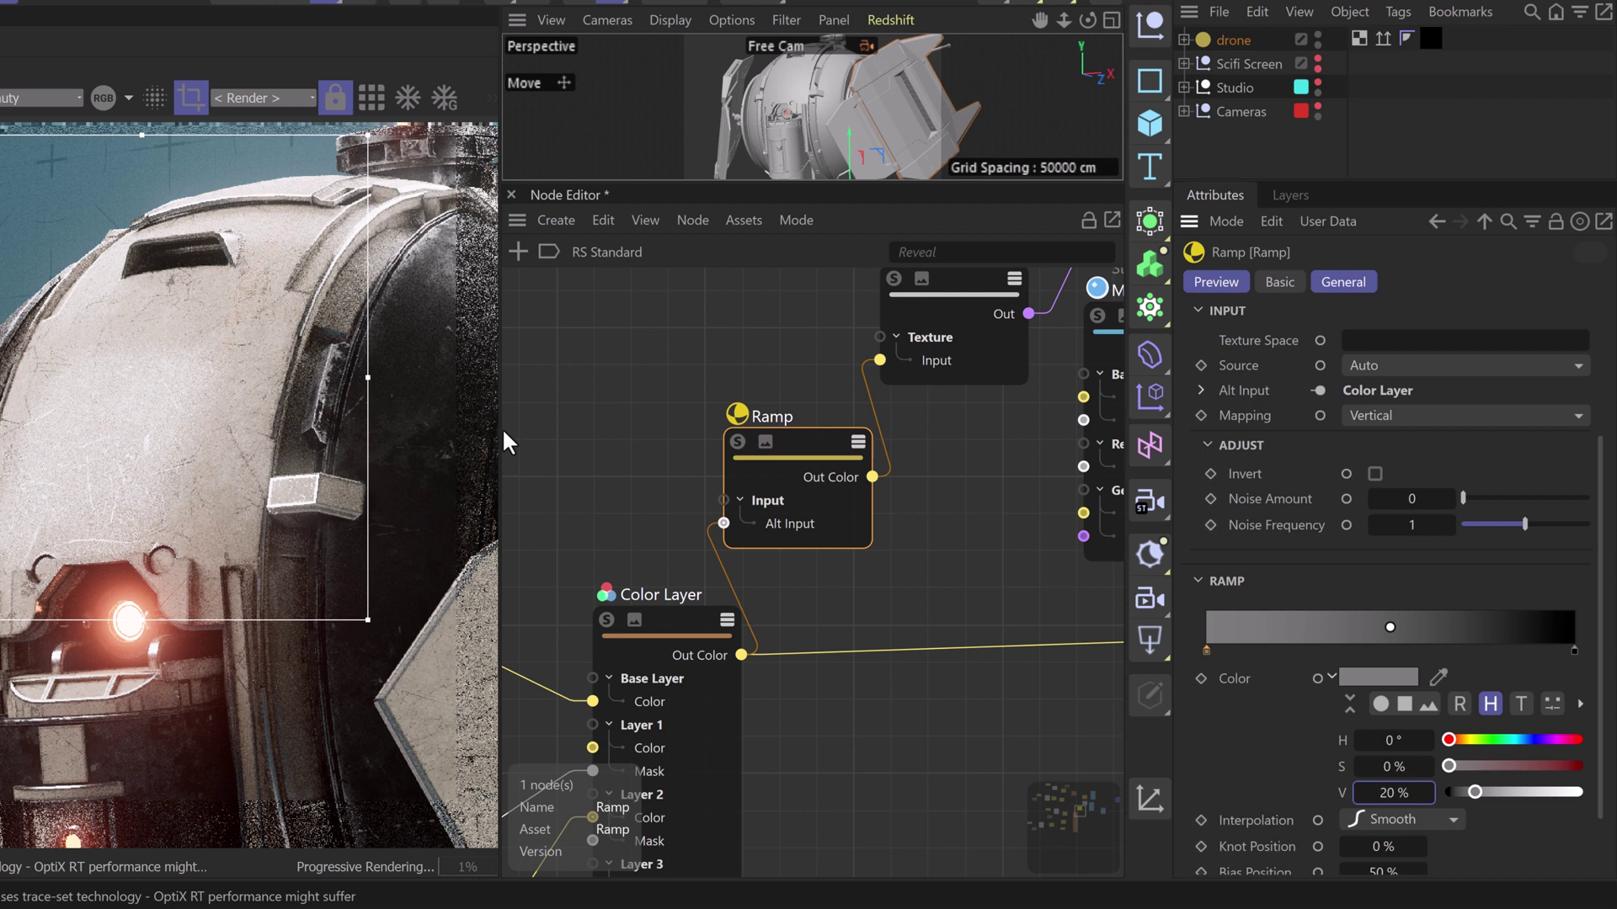
Raise the Metal Material's metalness to about 0.35
middle_drag(963, 448, 711, 515)
click(918, 383)
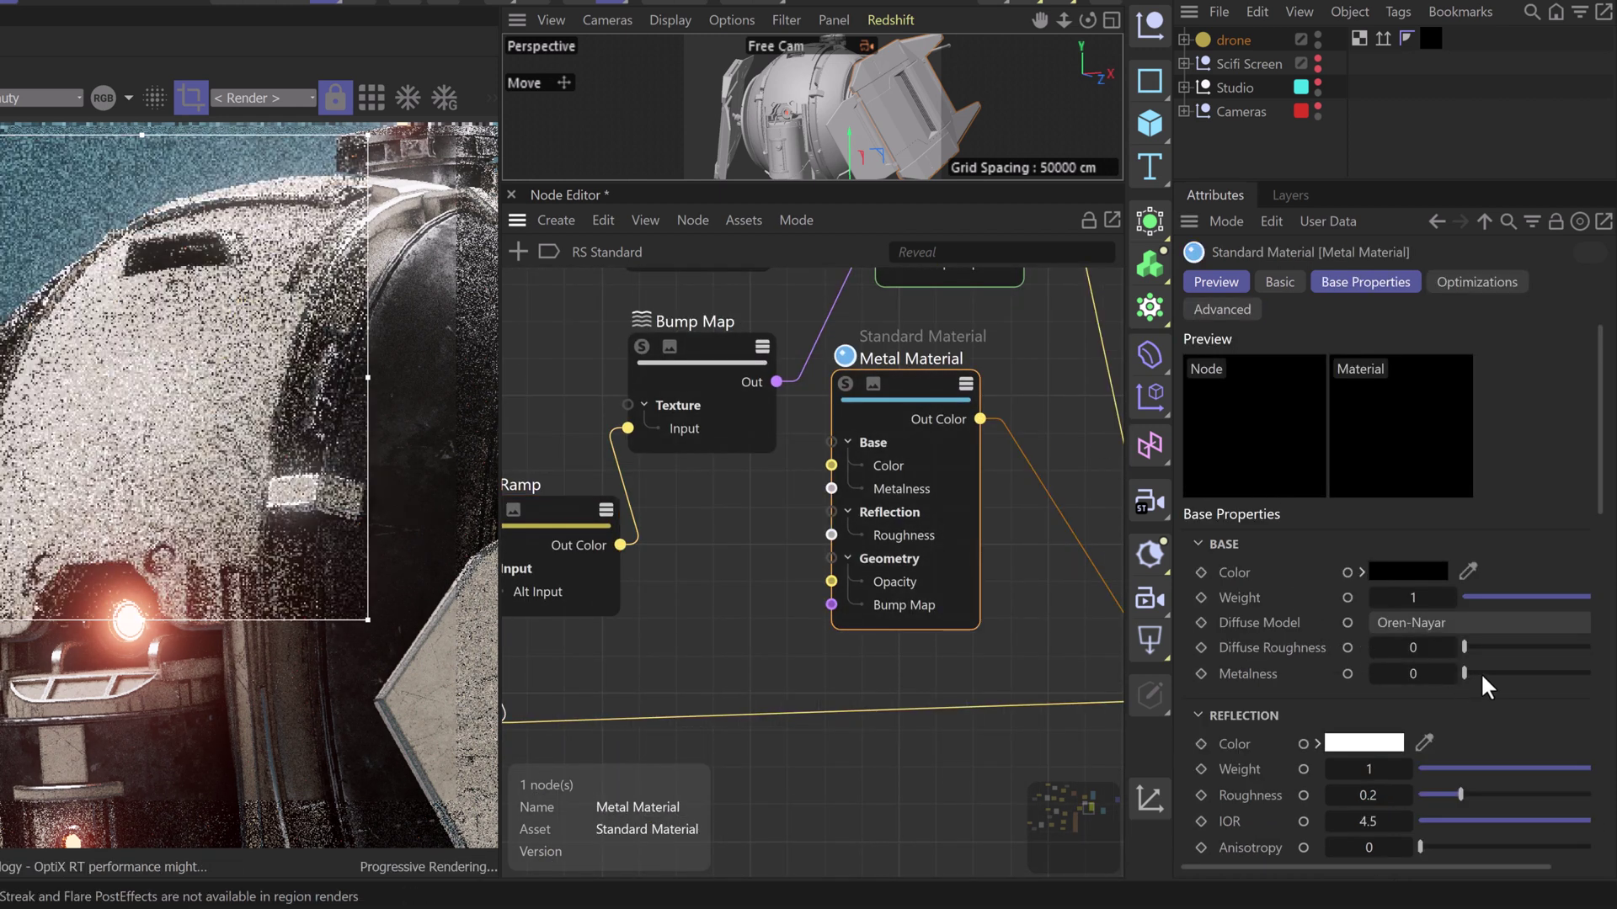
click(1520, 673)
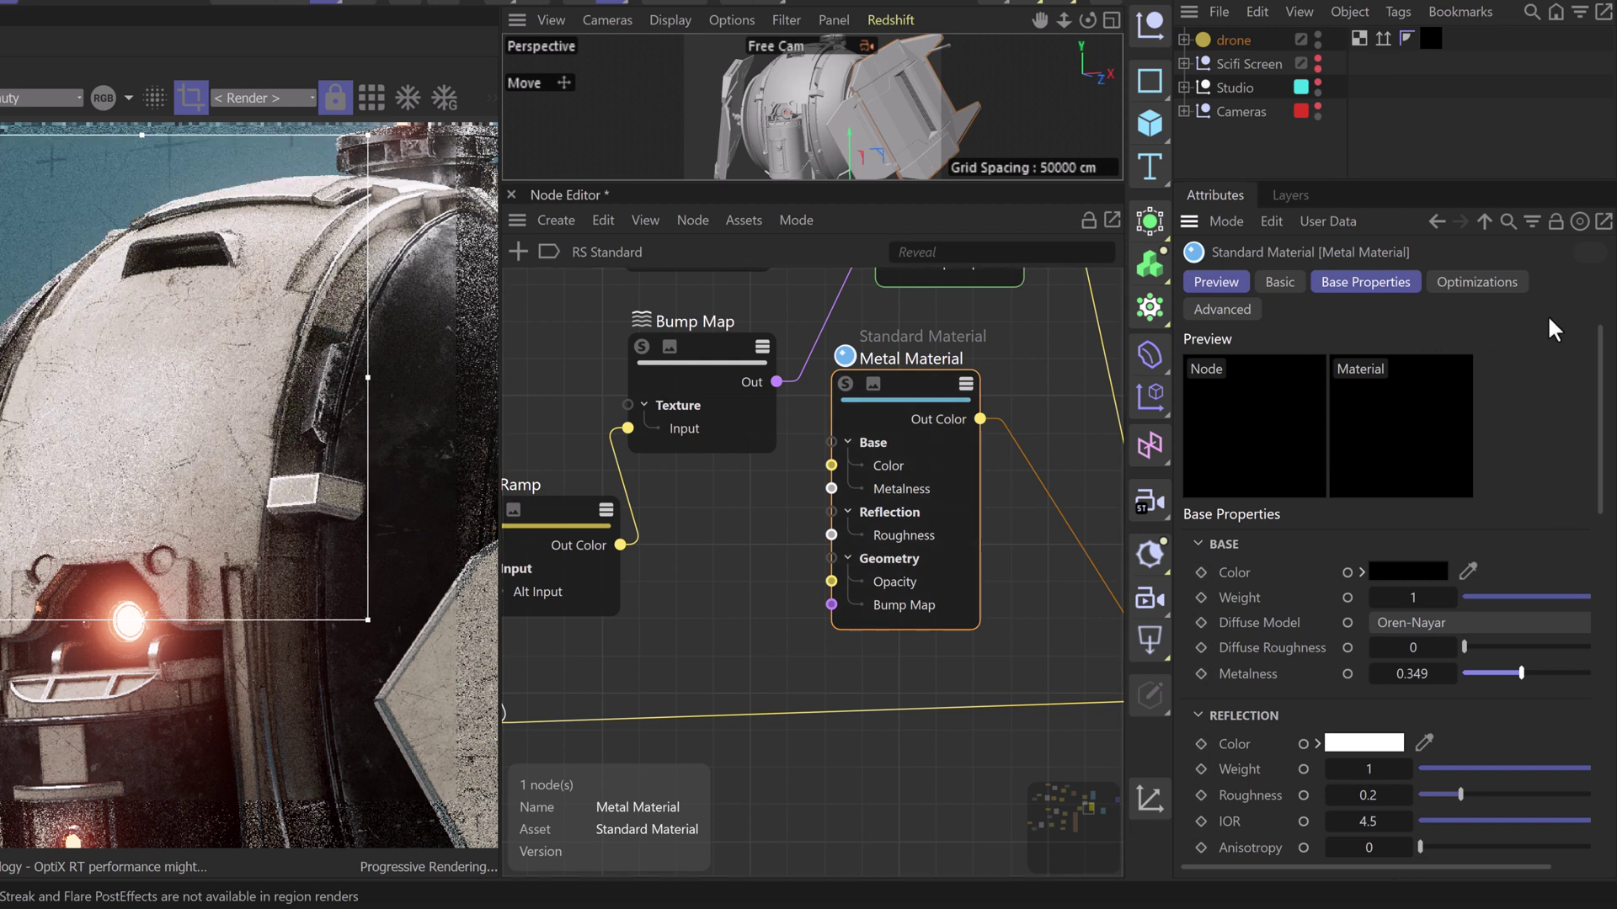
Try a reflection weight of 0.5 on the Metal Material
scroll(1314, 506, down, 5)
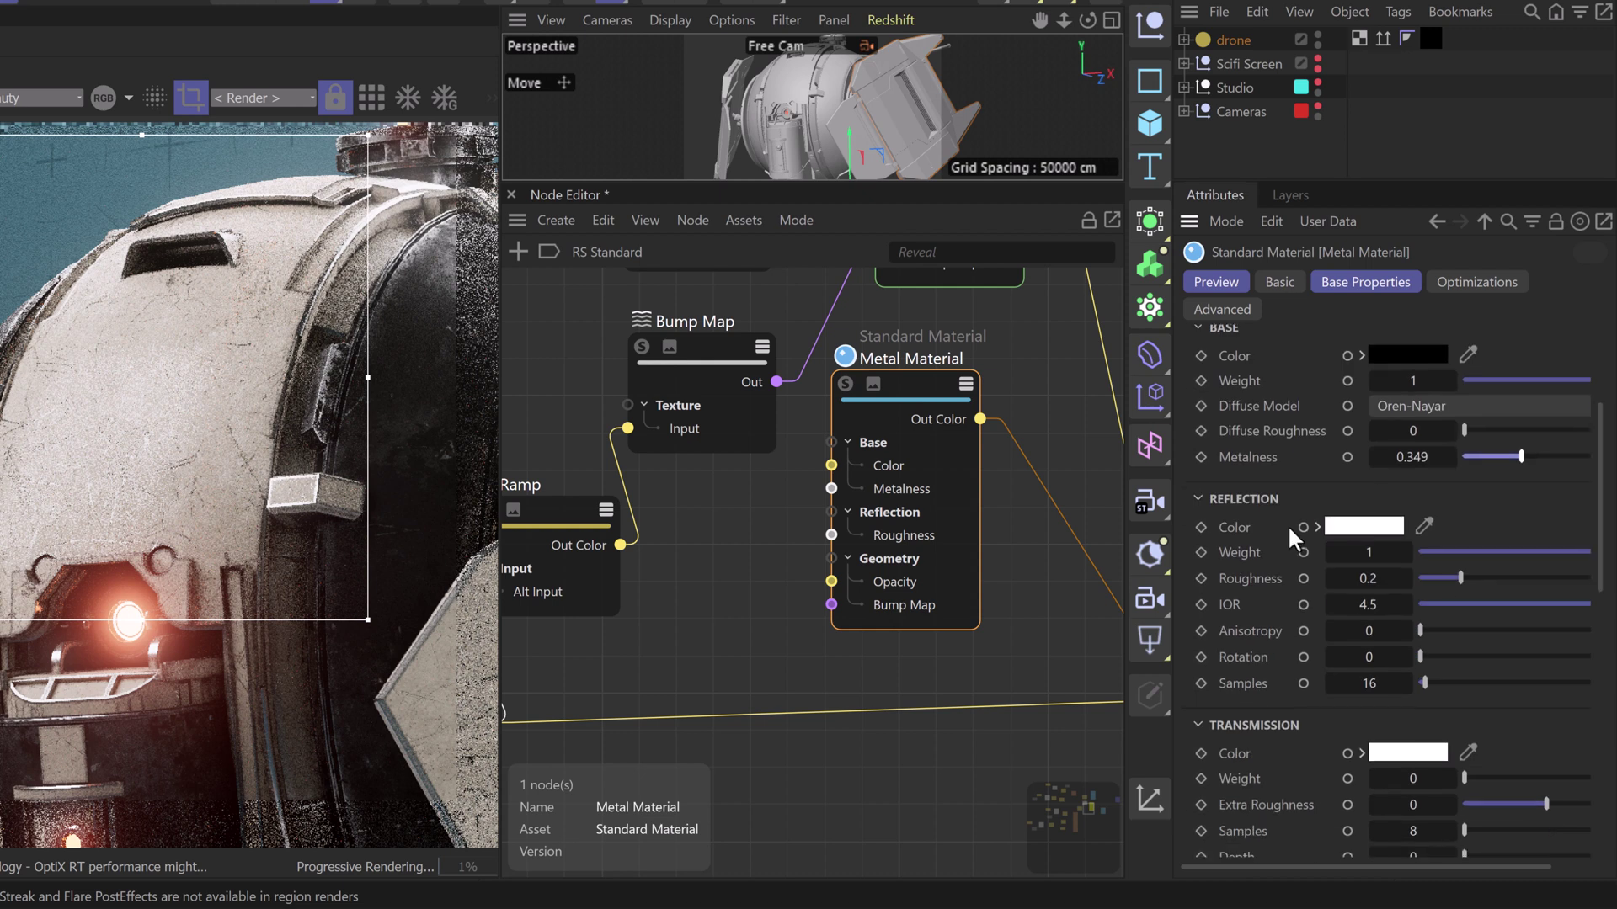
click(1359, 549)
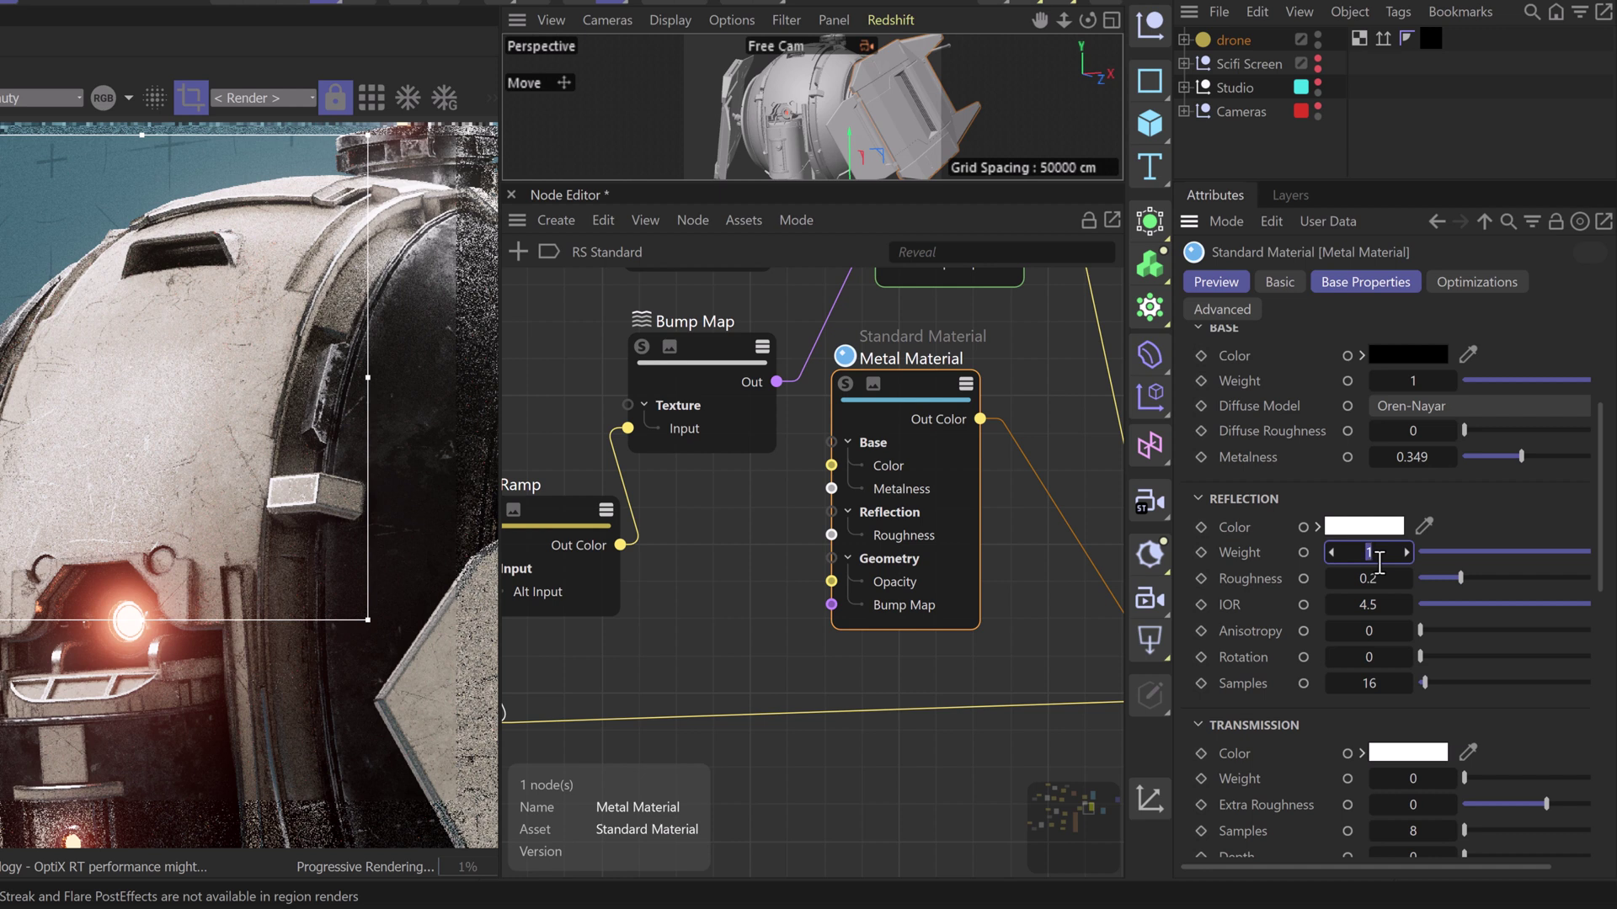
text(0.5)
key(Return)
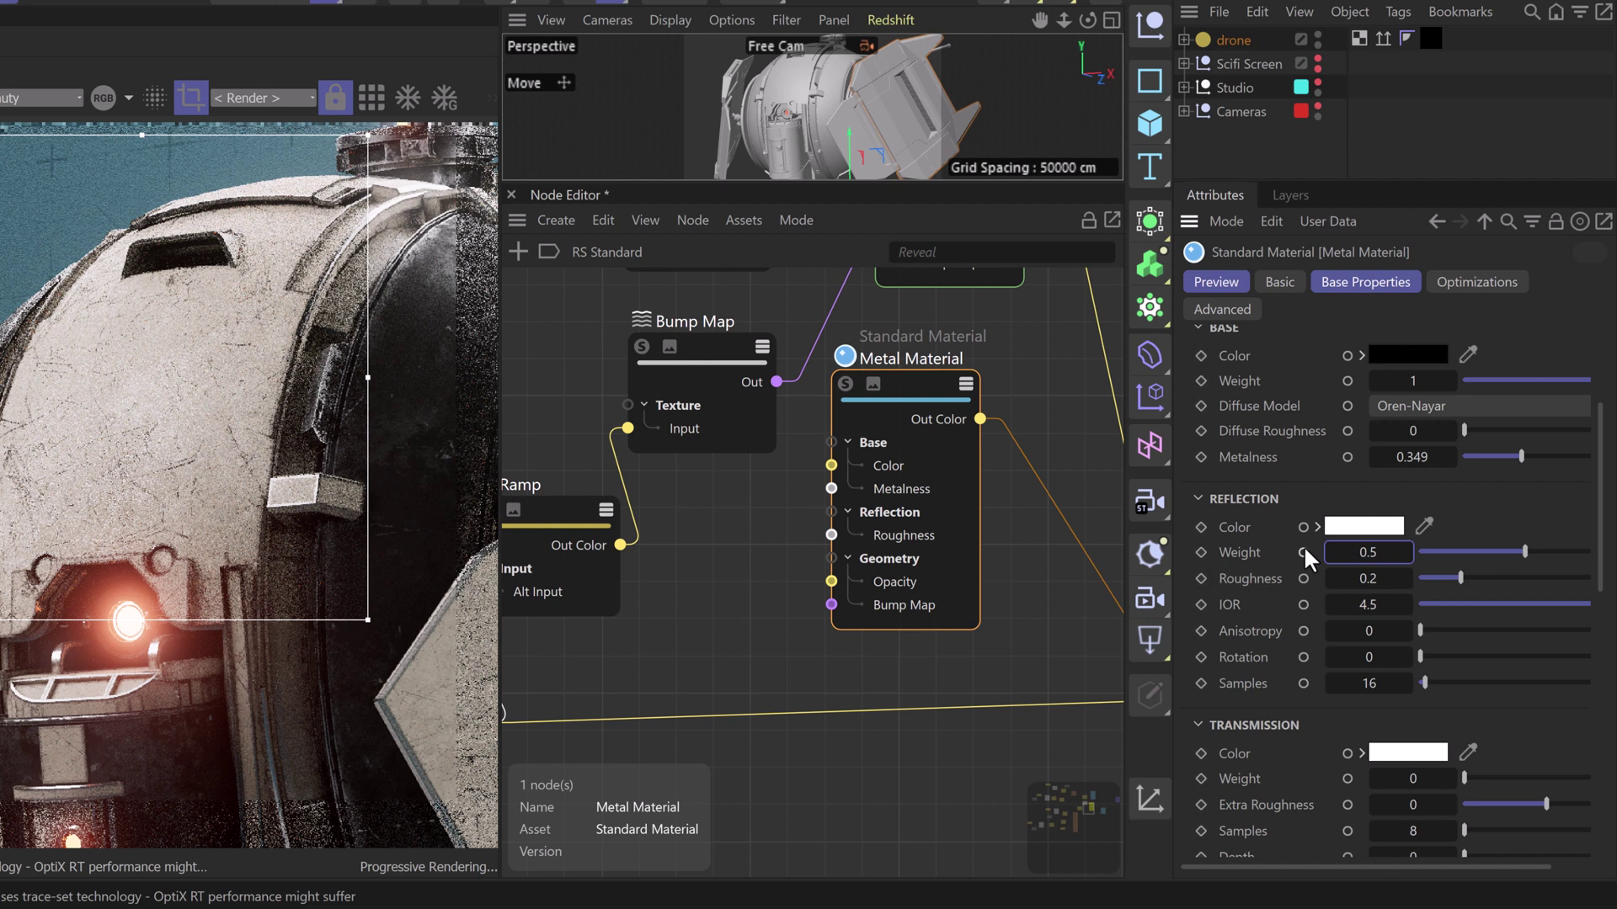
Extend the render region over the drone's side panel and set the Metal Material's reflection weight to 0.75
drag(179, 497, 527, 766)
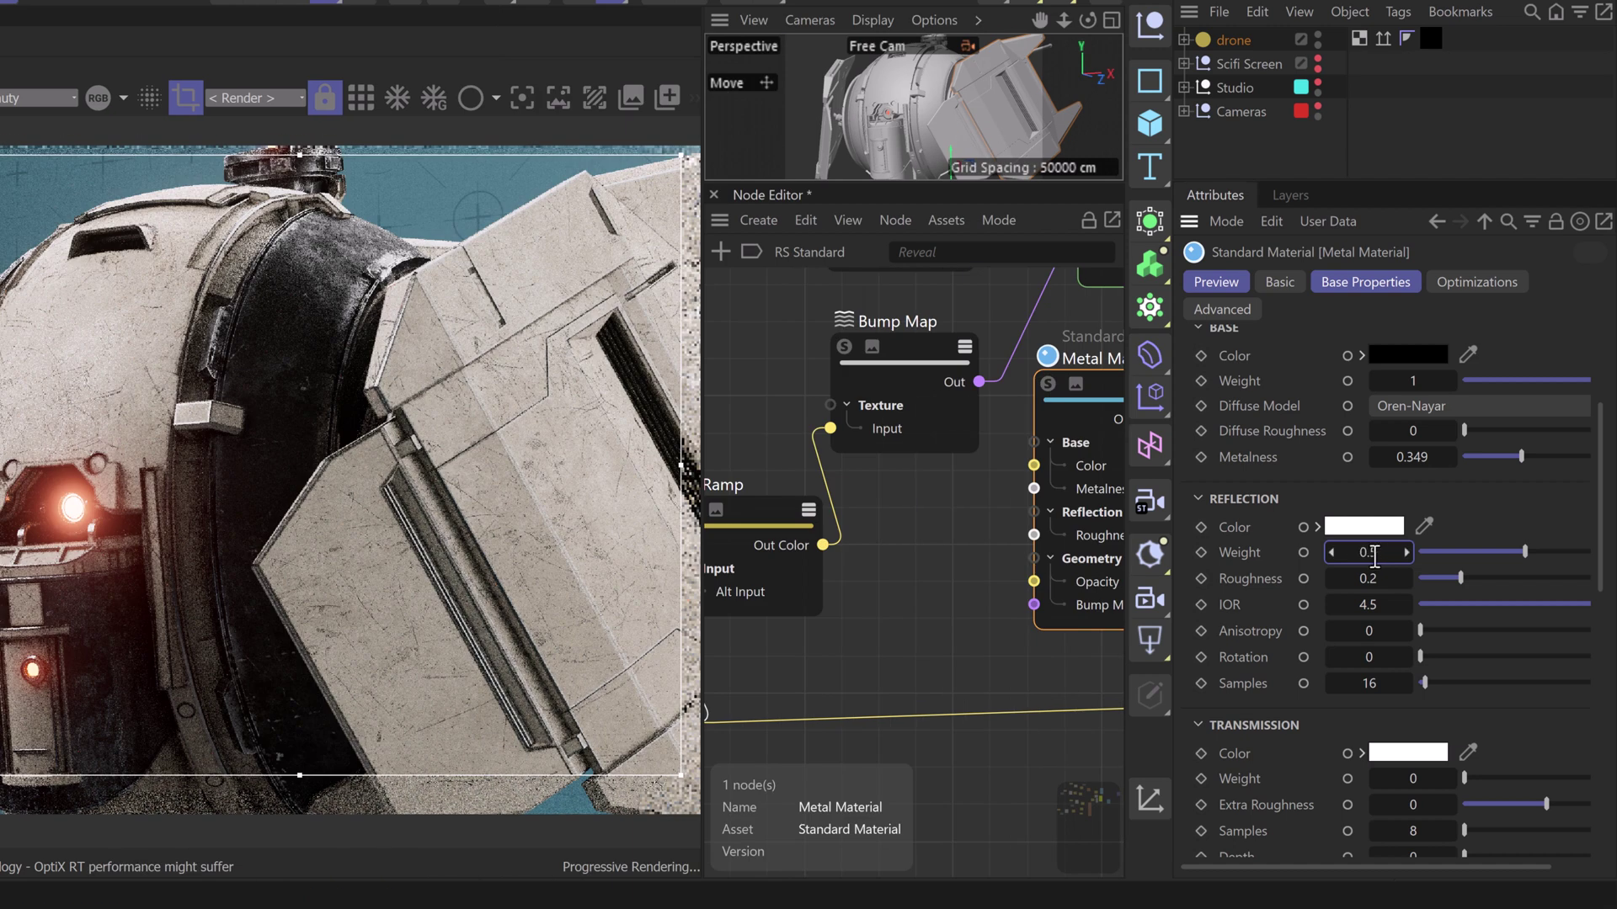
drag(1374, 555, 1353, 552)
text(0.75)
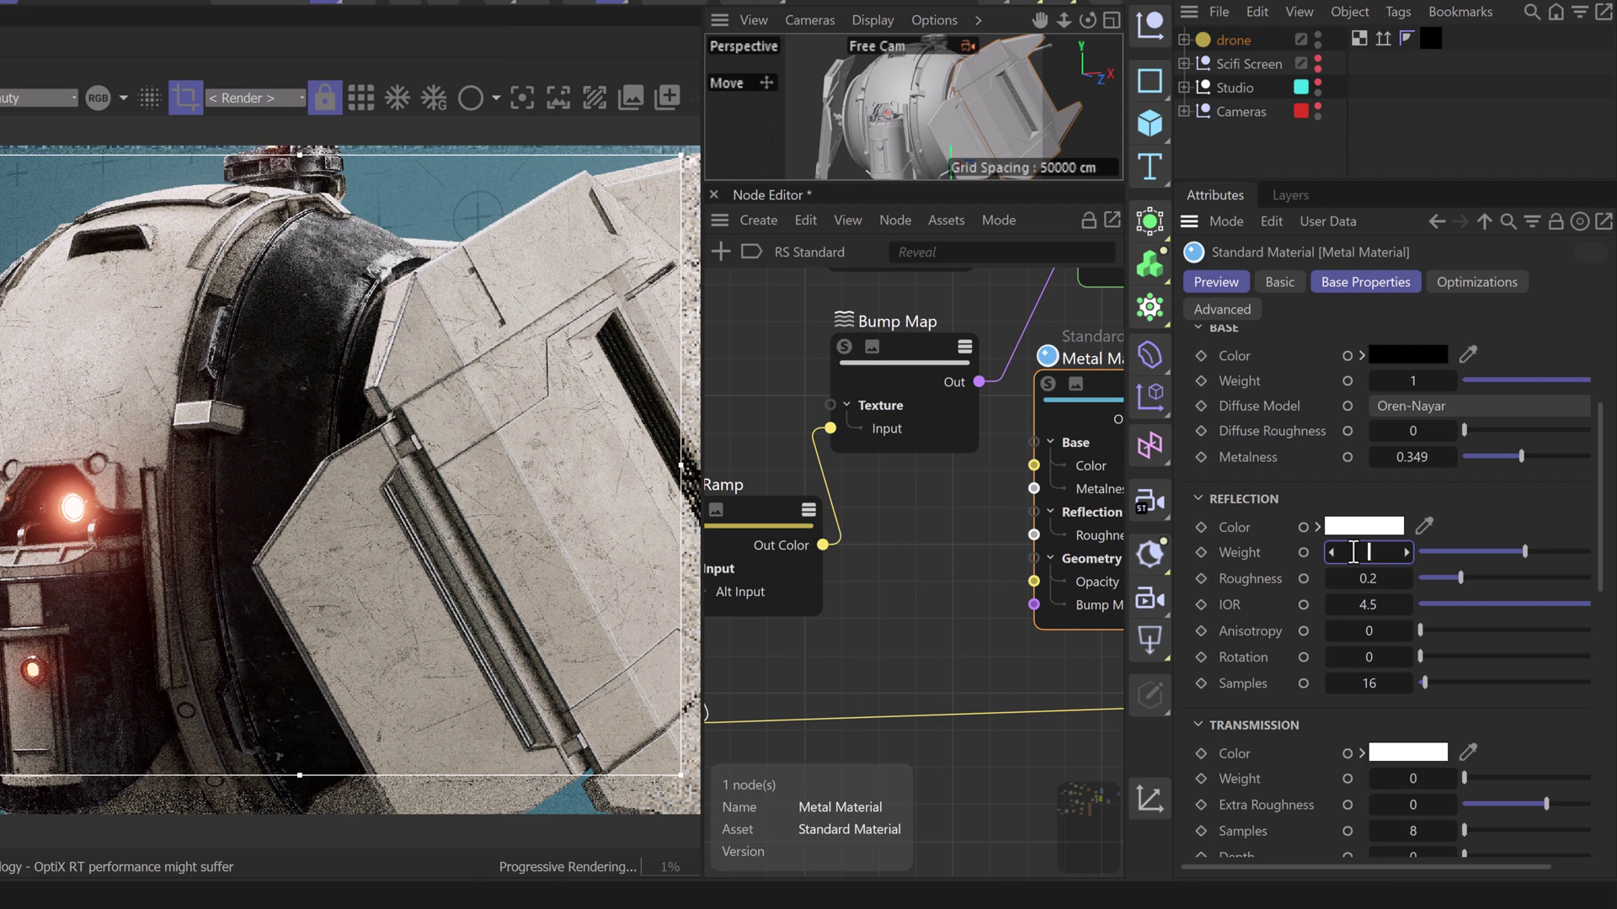
key(Return)
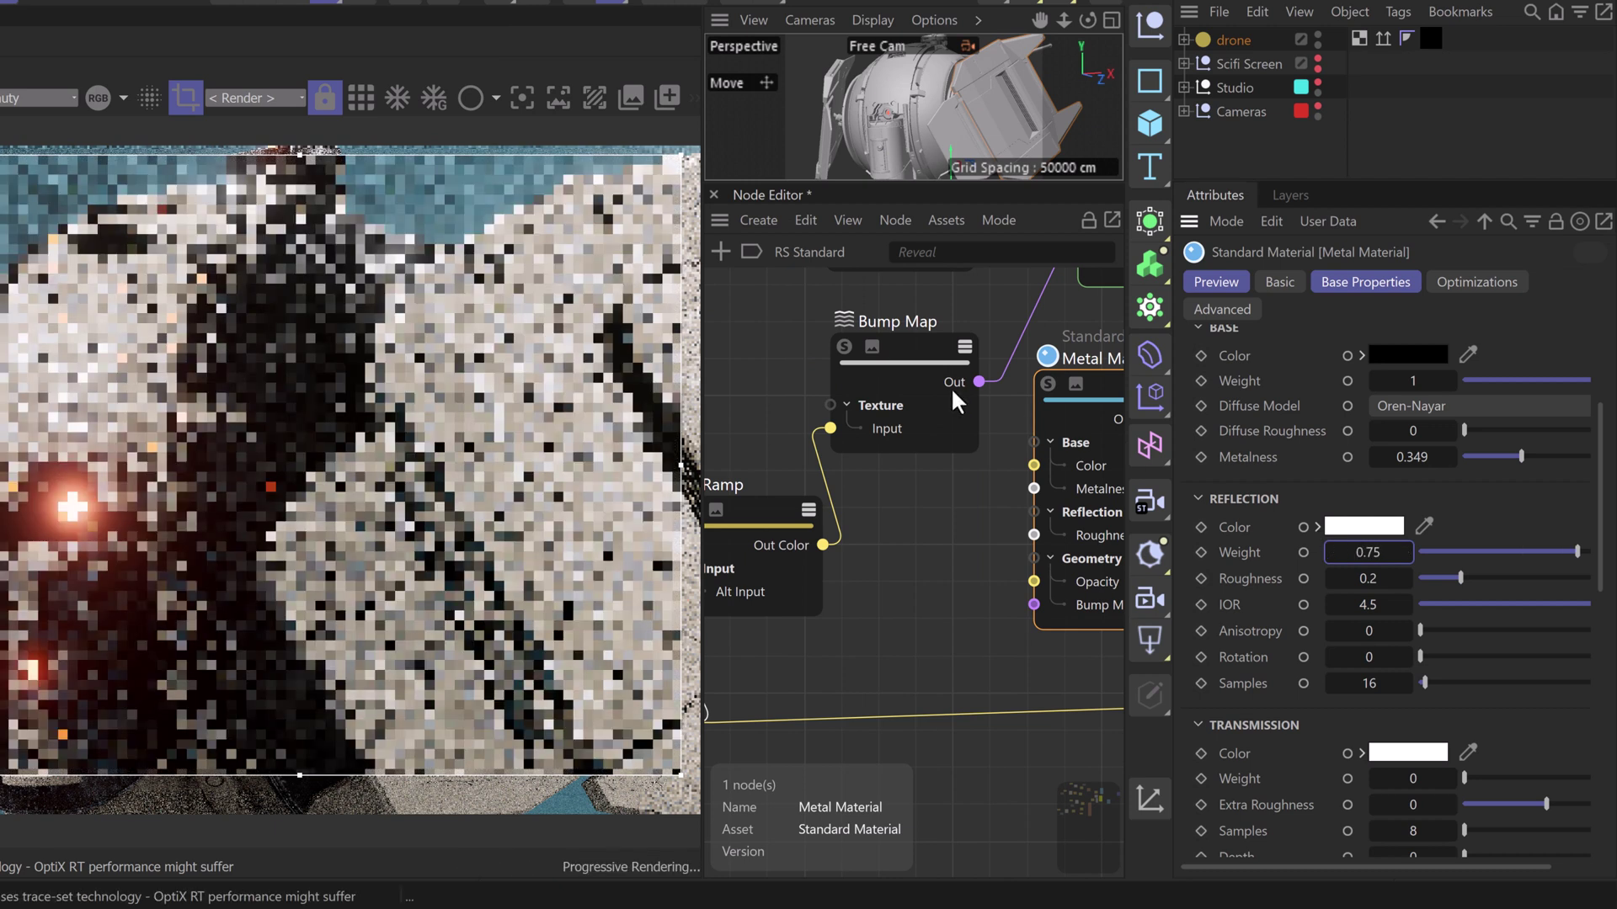
Show the specular lighting pass in the render view to examine the drone's highlights
middle_drag(864, 381, 1051, 421)
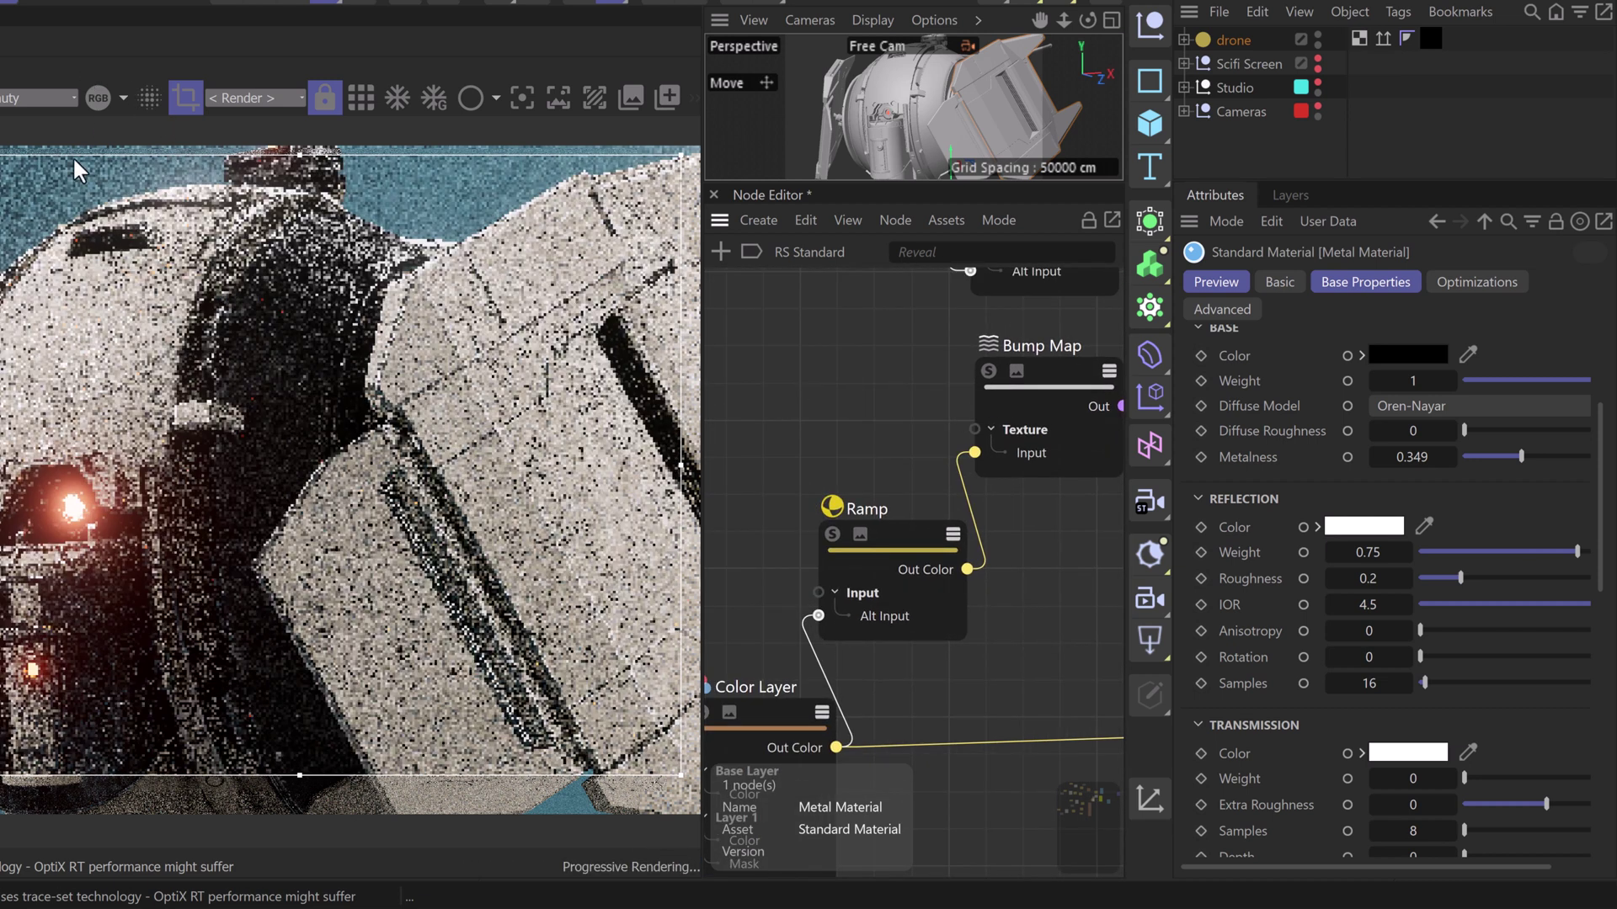
click(73, 98)
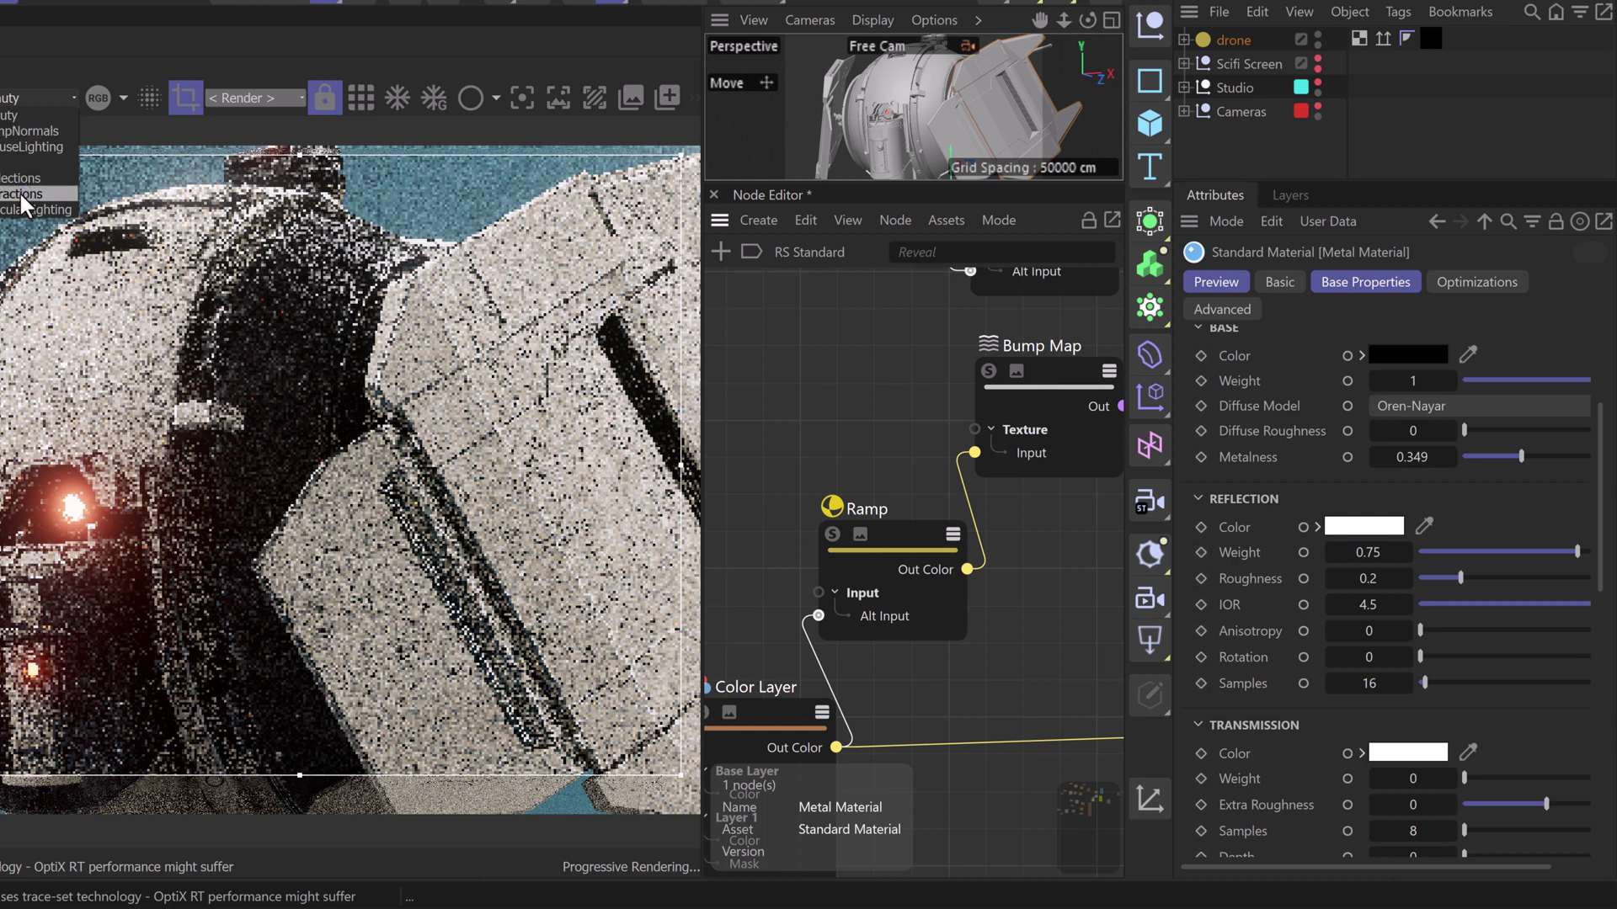
click(20, 207)
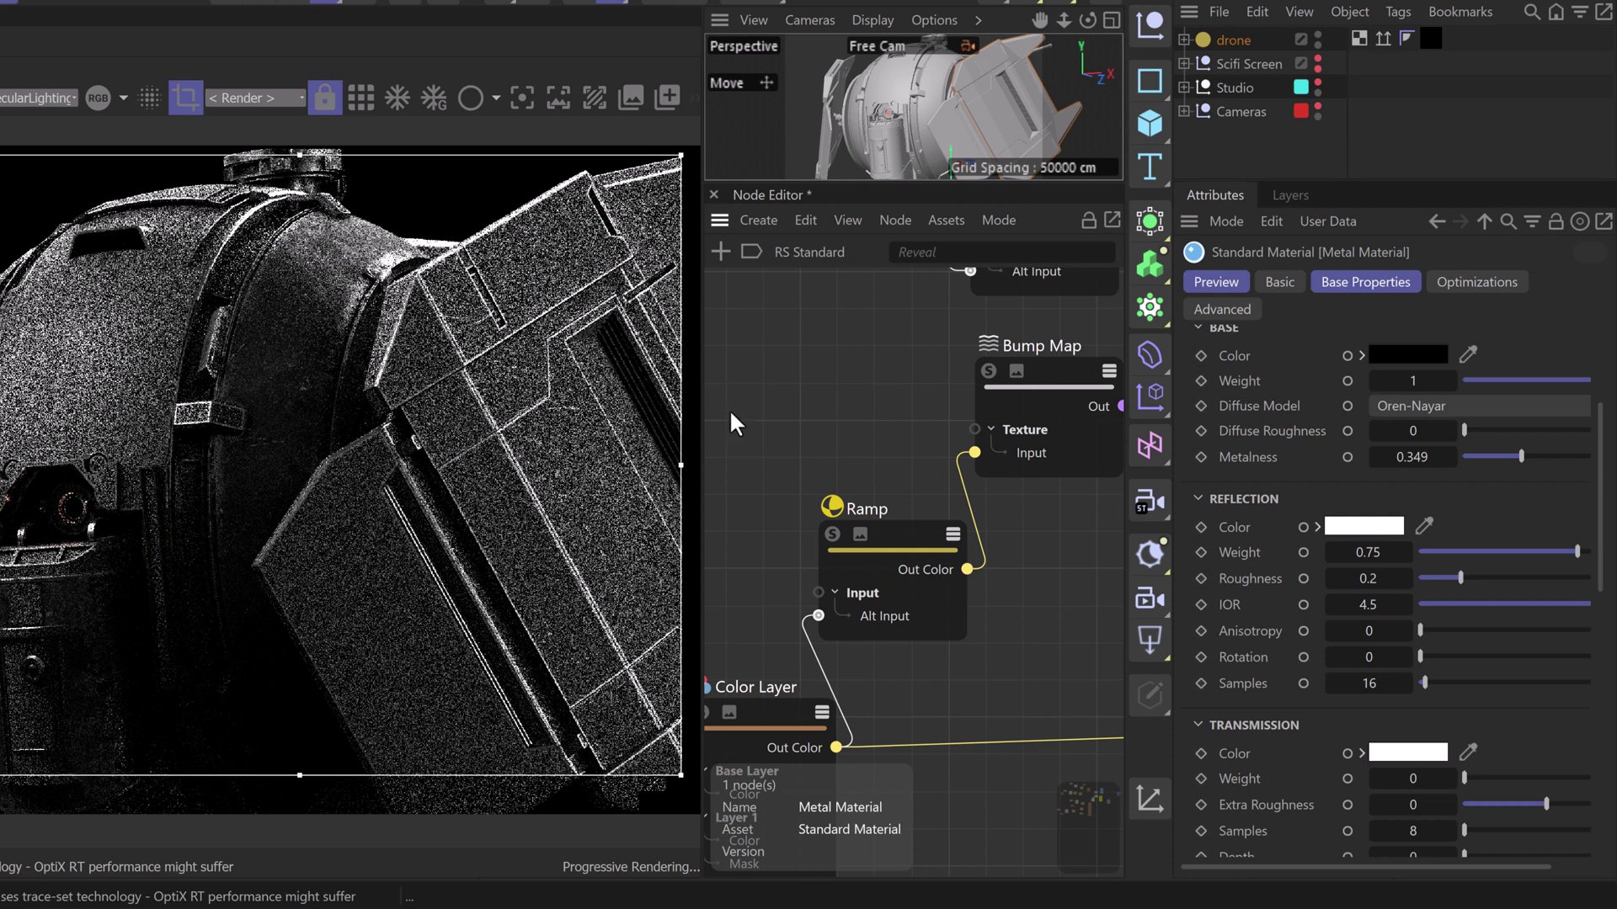
Set the Paint Mat's reflection weight to 0.25 and return the render view to the Beauty pass
middle_drag(907, 365, 726, 588)
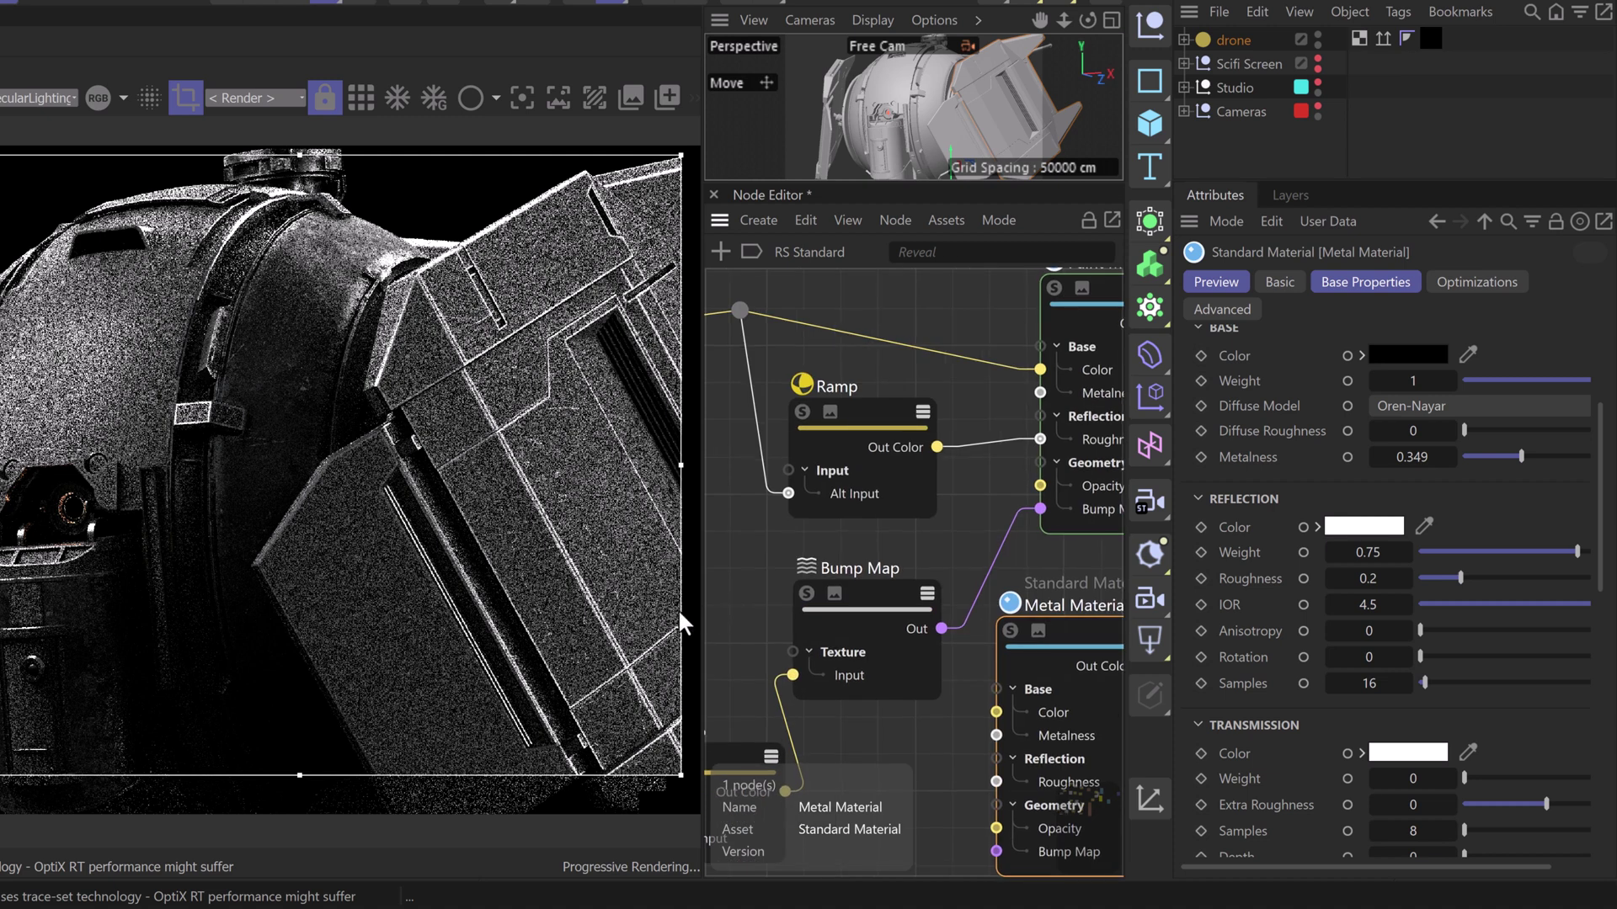
scroll(842, 421, down, 3)
click(1042, 311)
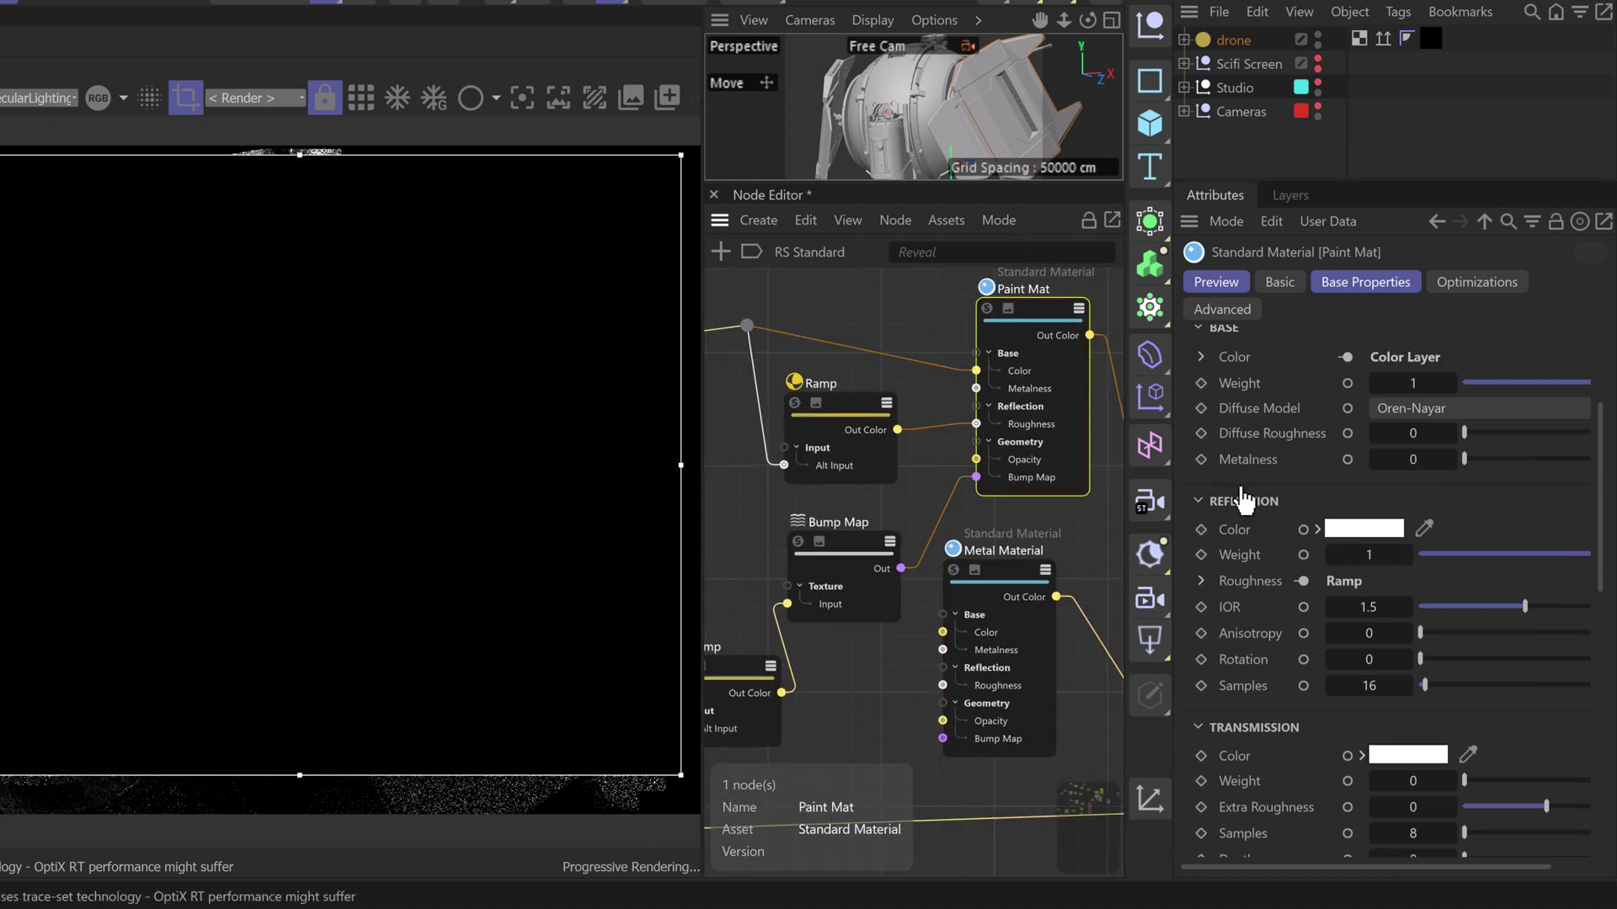
click(1360, 556)
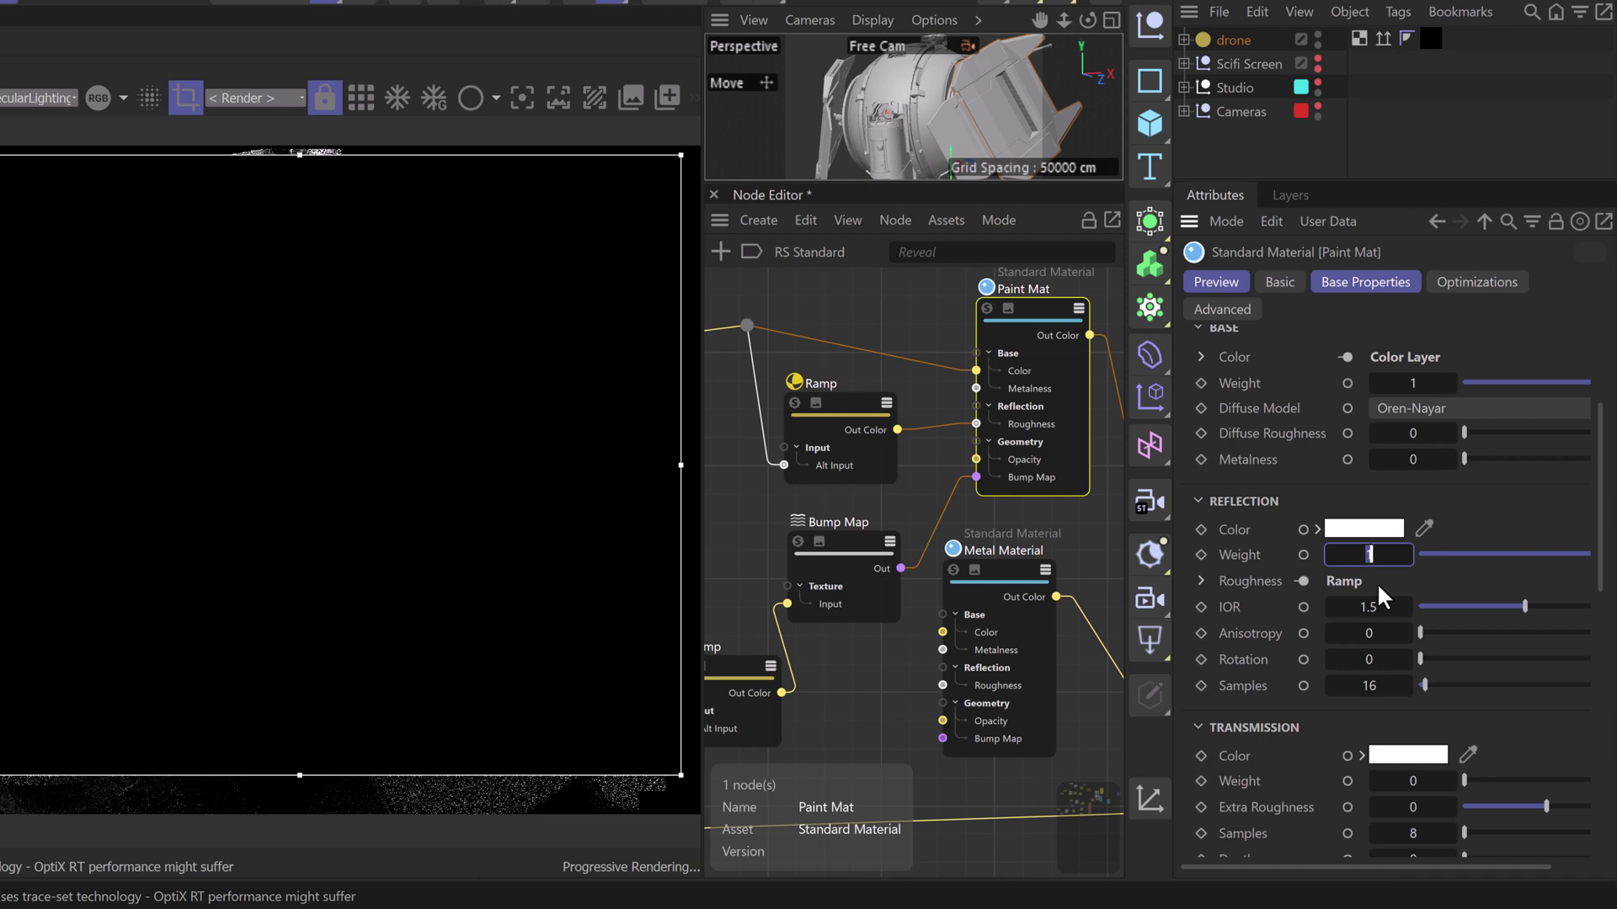
text(0.25)
key(Return)
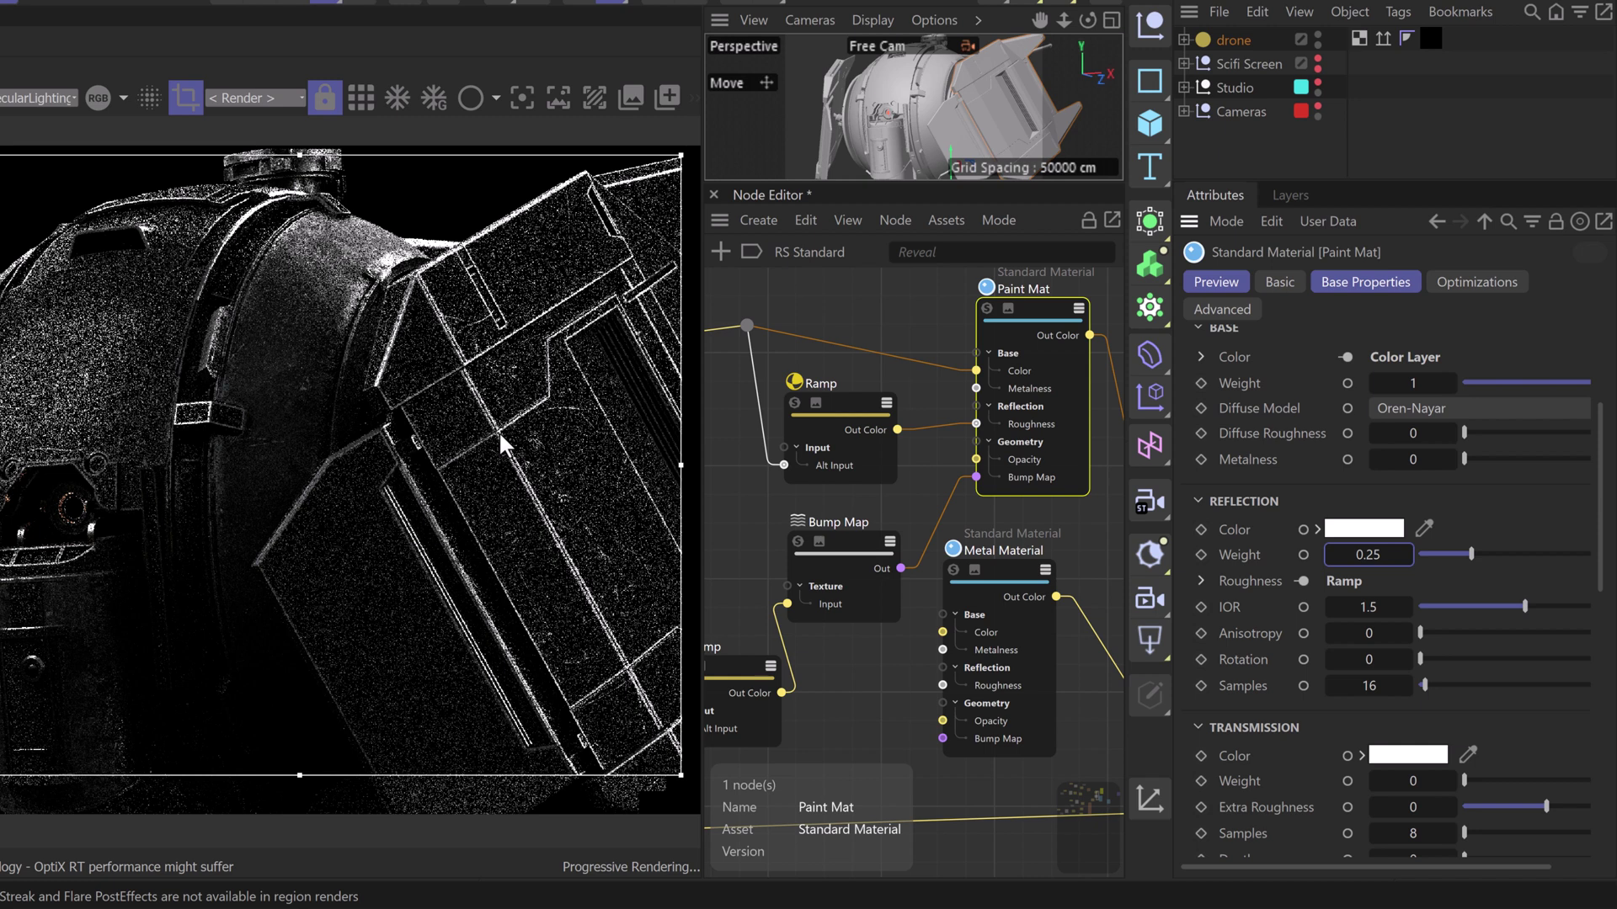
click(64, 96)
click(43, 115)
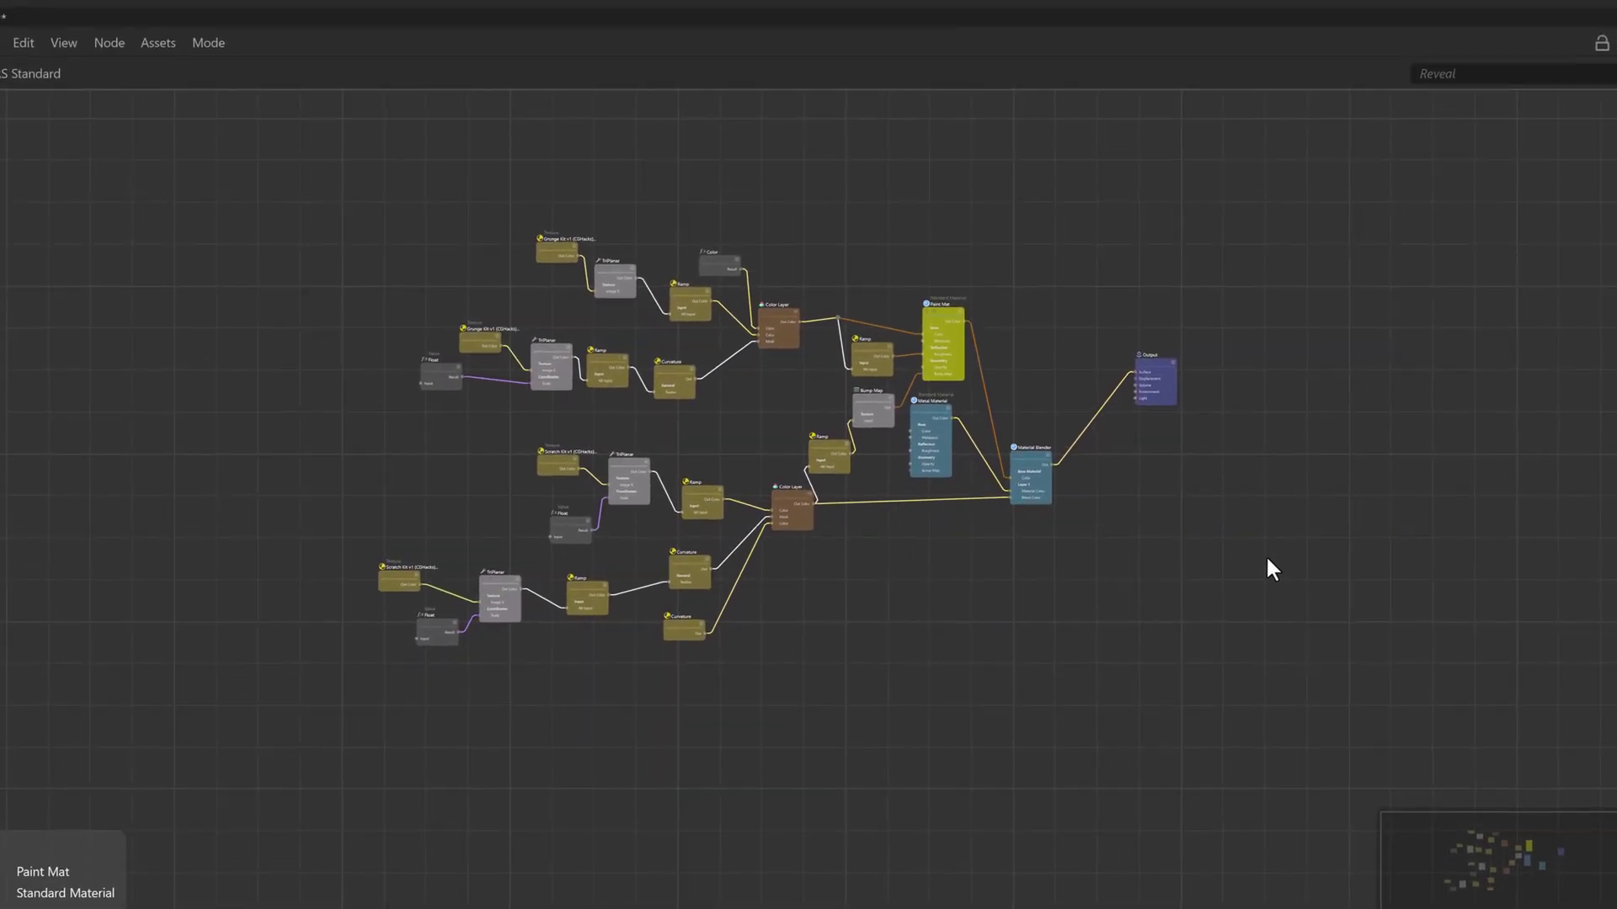
Examine the complete node network, from the grunge and scratch texture branches to the Material Blender and Output
scroll(914, 332, up, 3)
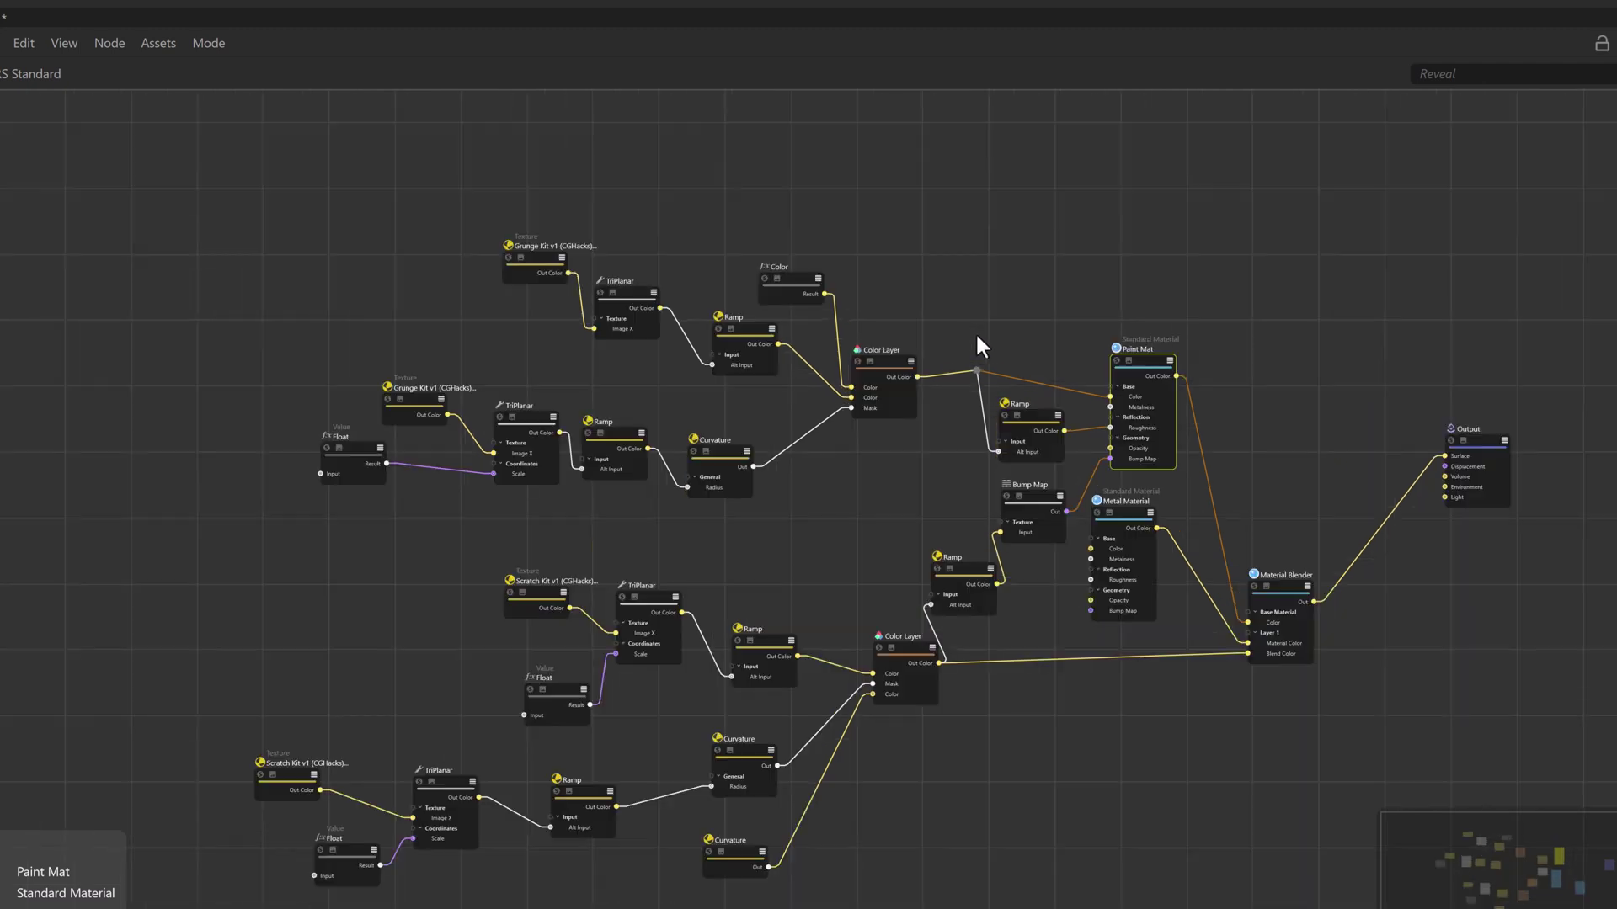
middle_drag(903, 261, 848, 213)
scroll(962, 328, up, 1)
middle_drag(962, 329, 977, 386)
scroll(931, 341, up, 2)
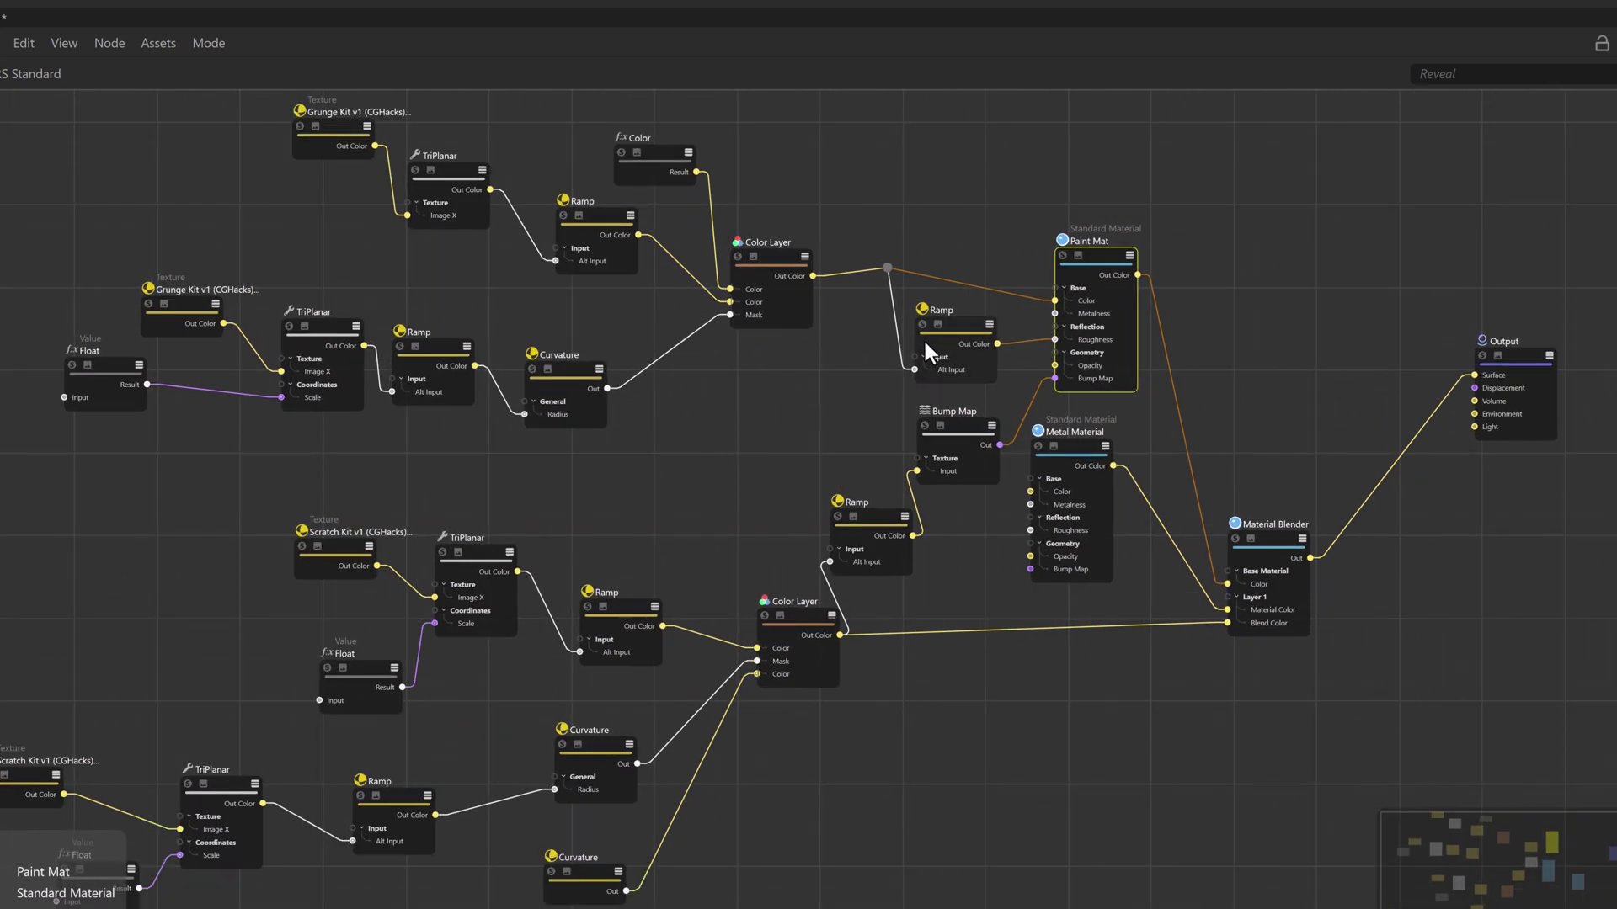